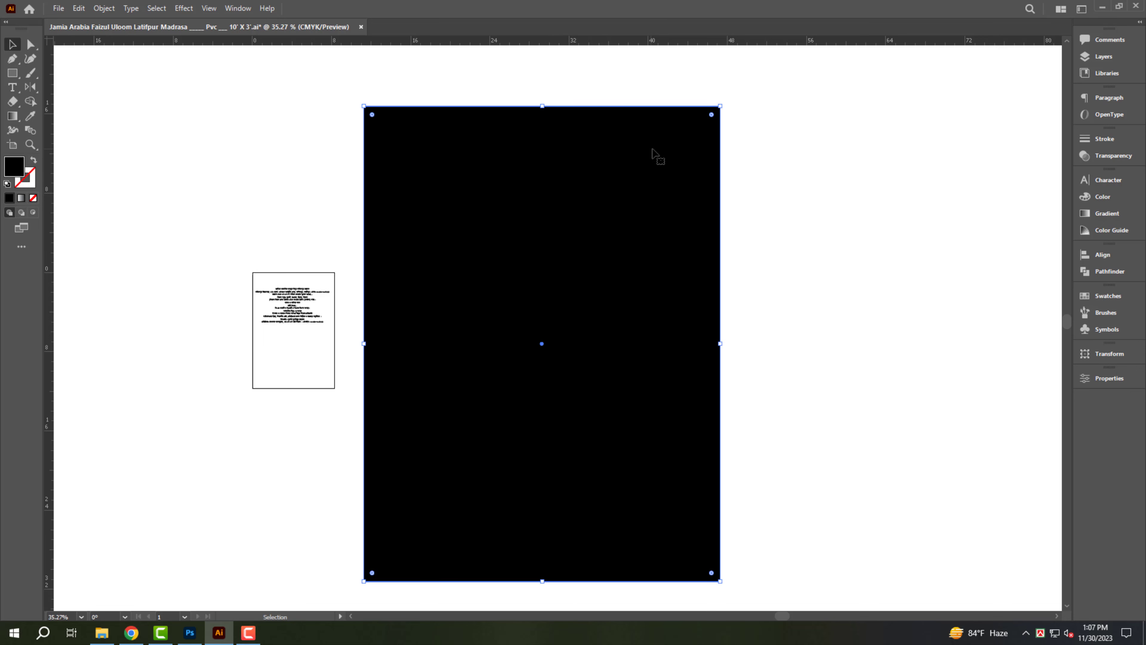
Show the ruler guides and deselect the large black rectangle
{"action": "key", "text": "ctrl+semicolon"}
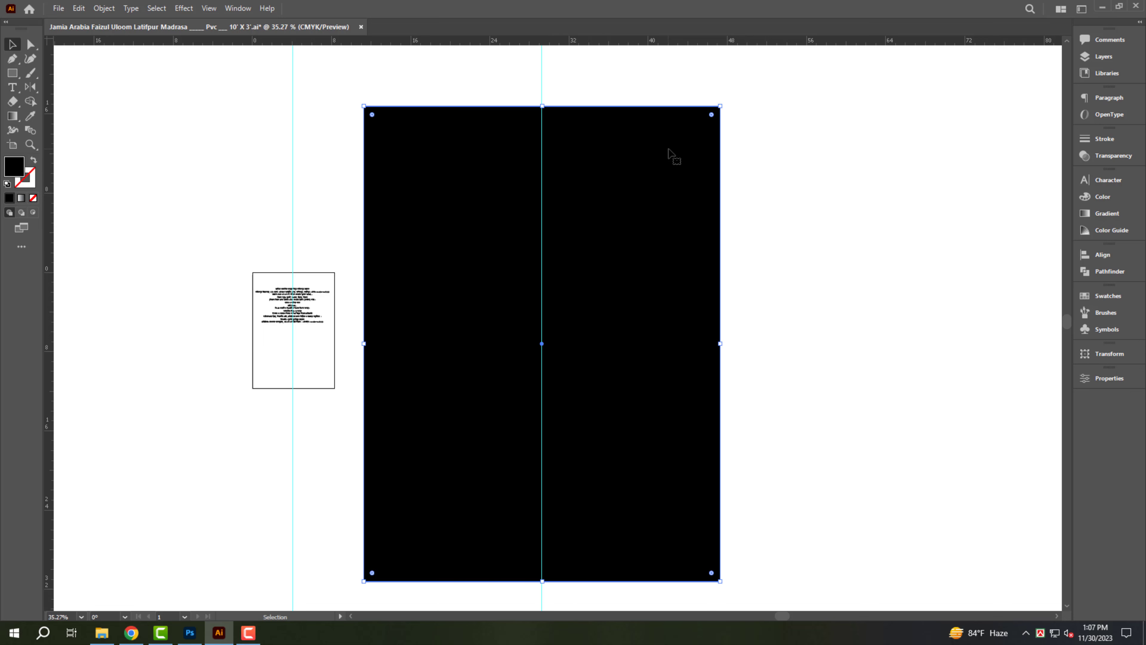
{"action": "left_click", "coordinate": [834, 158]}
{"action": "left_click", "coordinate": [611, 108]}
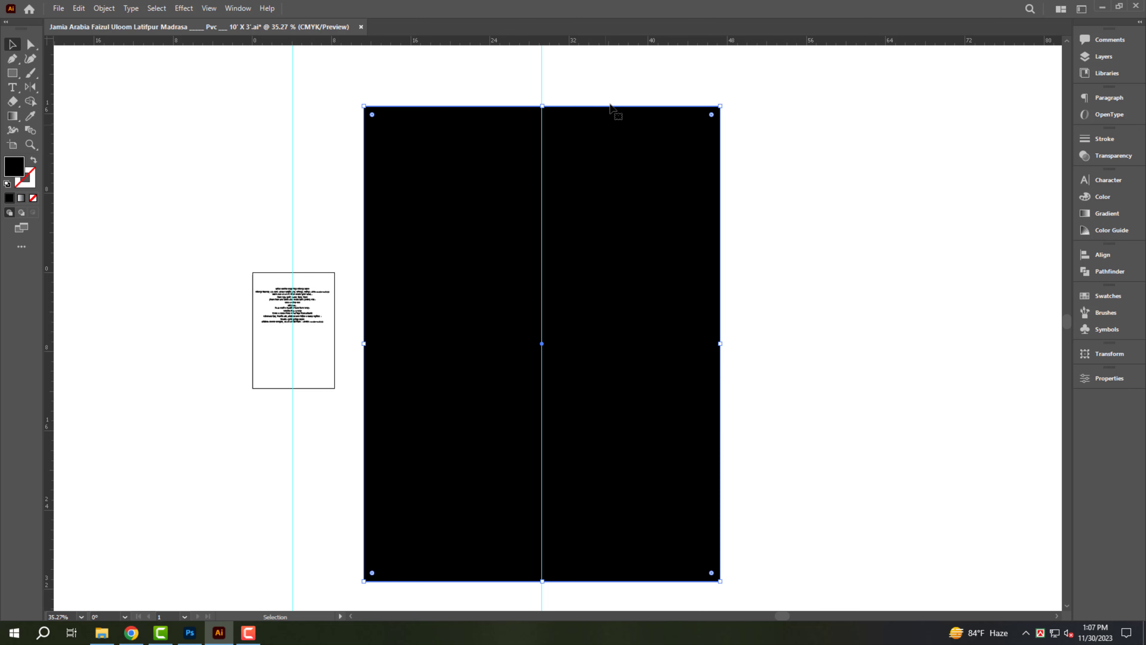
{"action": "right_click", "coordinate": [407, 129]}
{"action": "left_click", "coordinate": [316, 147]}
Unlock the guides to delete the vertical one crossing the small artboard, and lock the guides again
{"action": "right_click", "coordinate": [317, 149]}
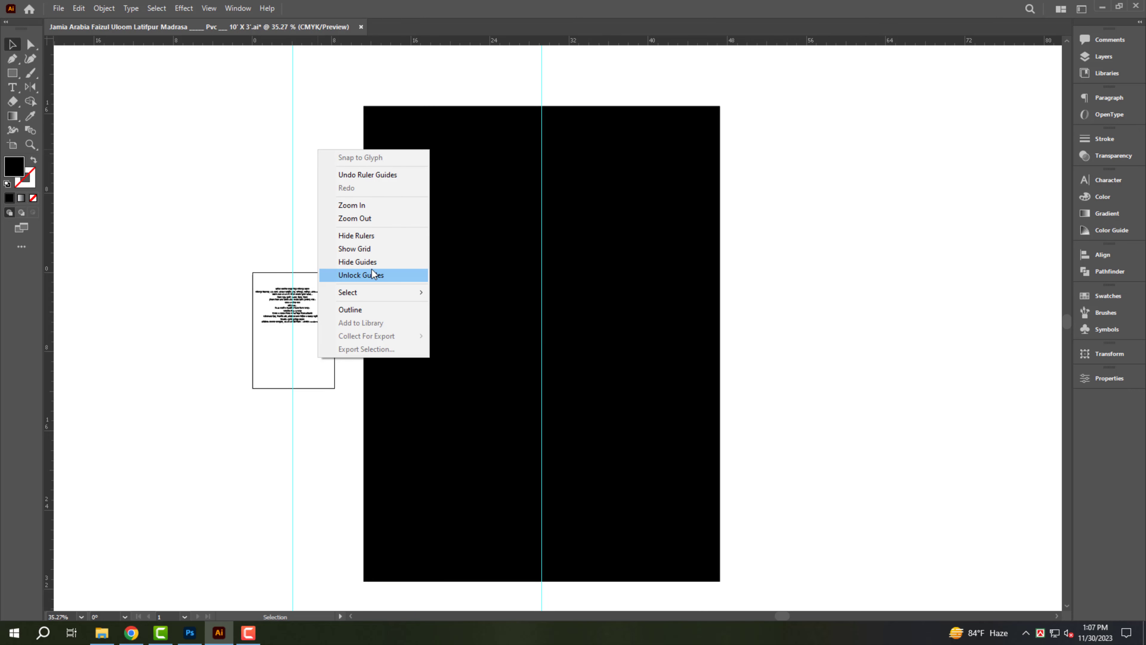
{"action": "left_click", "coordinate": [373, 273]}
{"action": "left_click", "coordinate": [293, 190]}
{"action": "key", "text": "Delete"}
{"action": "right_click", "coordinate": [303, 144]}
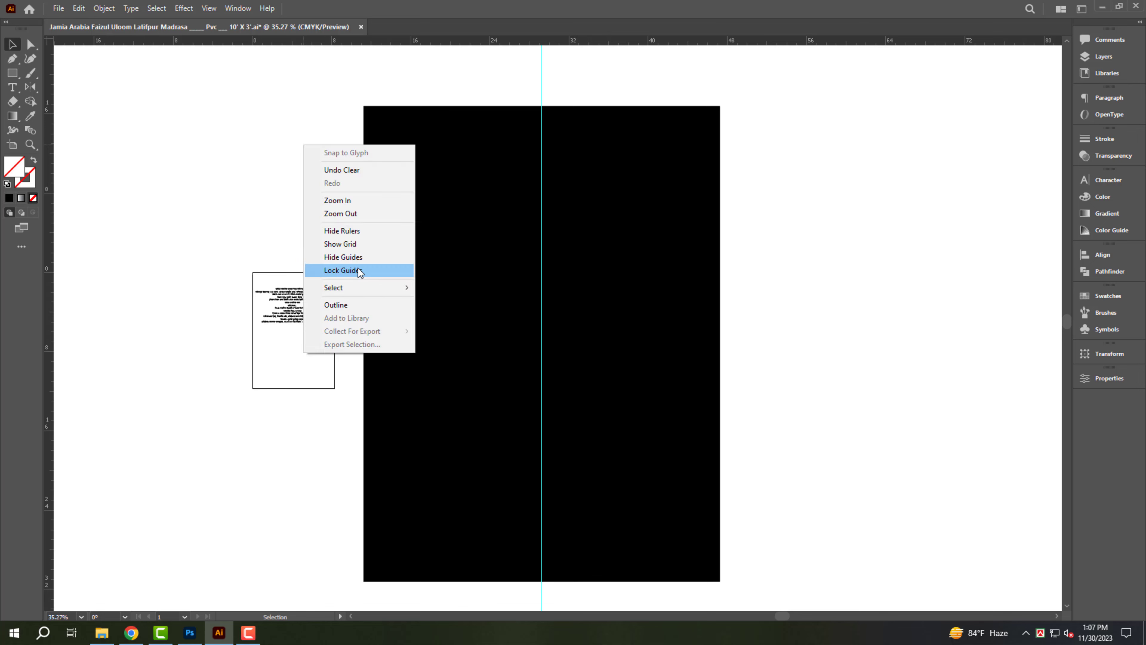
{"action": "left_click", "coordinate": [358, 270]}
Swap the large rectangle's fill and stroke so it has only an outline, and offset its path inward with mitered joins
{"action": "left_click", "coordinate": [623, 178]}
{"action": "left_click", "coordinate": [35, 161]}
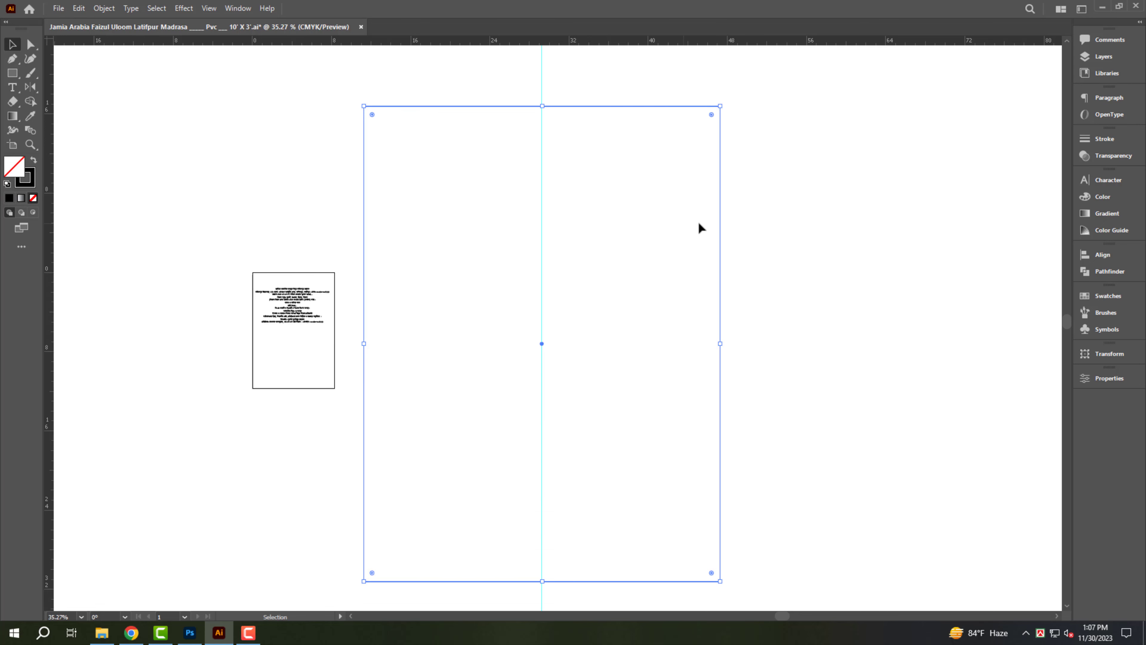
{"action": "key", "text": "alt+o"}
{"action": "key", "text": "p"}
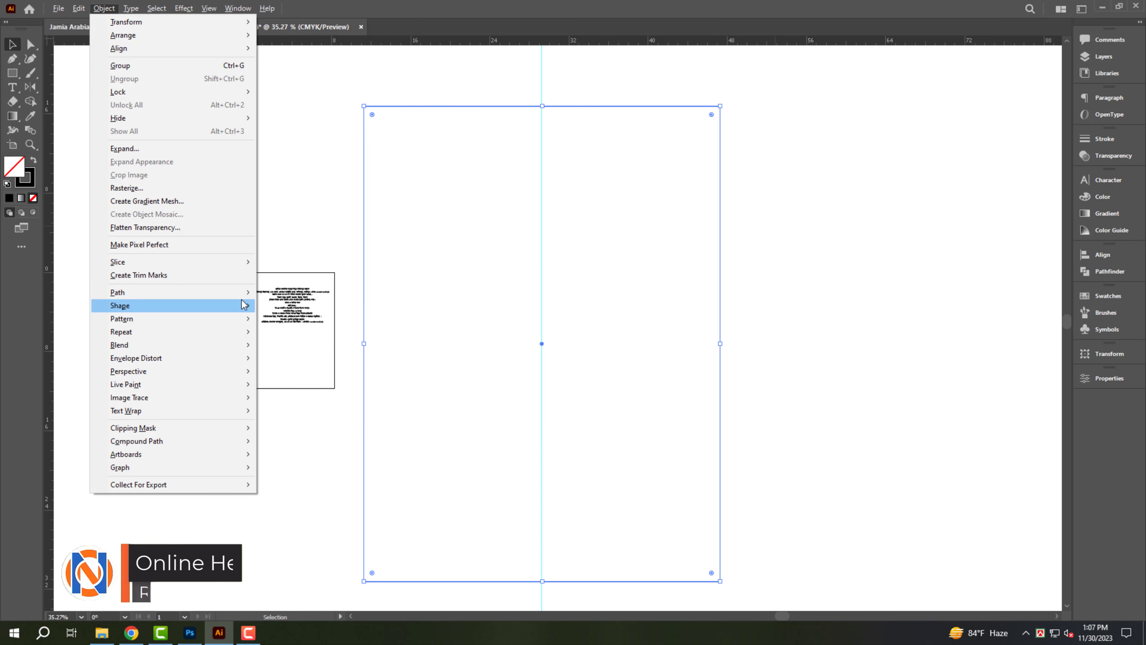
{"action": "mouse_move", "coordinate": [241, 294]}
{"action": "left_click", "coordinate": [295, 336]}
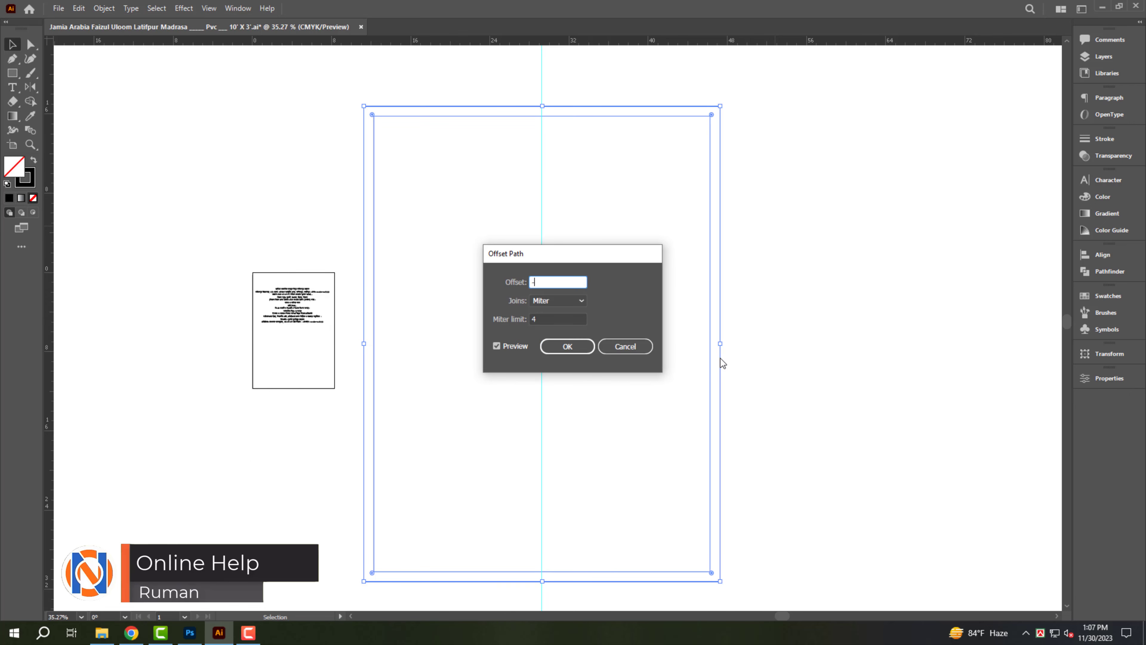
{"action": "key", "text": "Return"}
Move the Bengali text block from the small artboard onto the large rectangle and enlarge it for the poster
{"action": "left_click", "coordinate": [264, 210]}
{"action": "left_click_drag", "start_coordinate": [228, 211], "coordinate": [331, 388]}
{"action": "left_click_drag", "start_coordinate": [292, 288], "coordinate": [601, 301]}
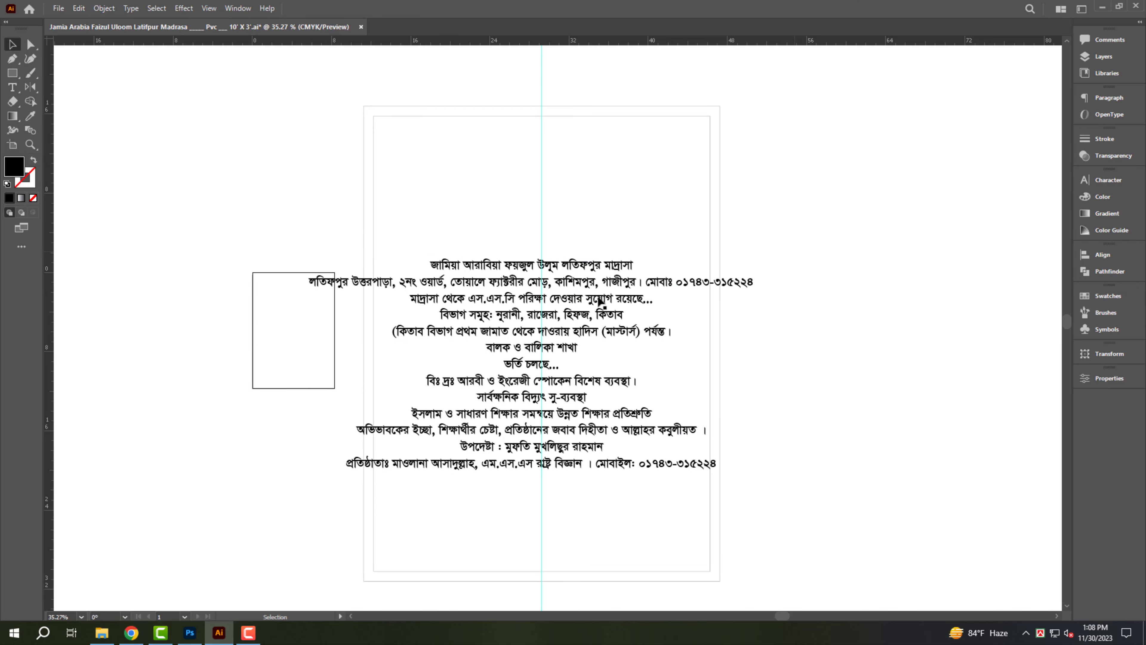
Cut the madrasa name line from the text block and paste it into a duplicate text object above as a separate heading
{"action": "left_click", "coordinate": [595, 269]}
{"action": "triple_click", "coordinate": [596, 270]}
{"action": "key", "text": "ctrl+x"}
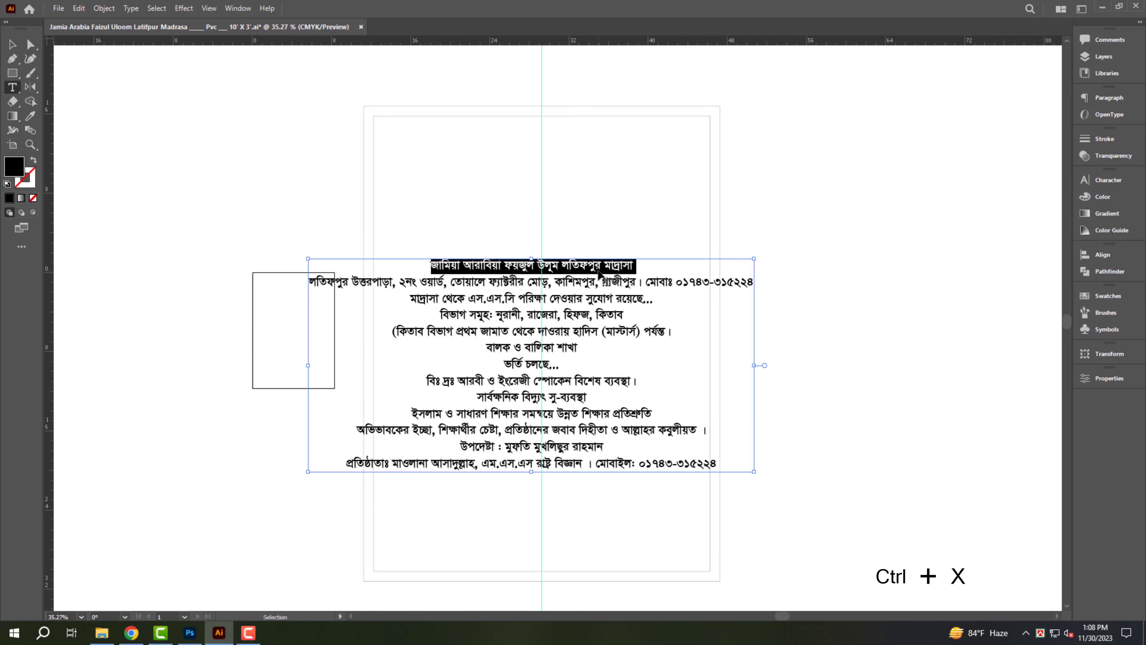
{"action": "left_click_drag", "start_coordinate": [600, 271], "coordinate": [602, 163]}
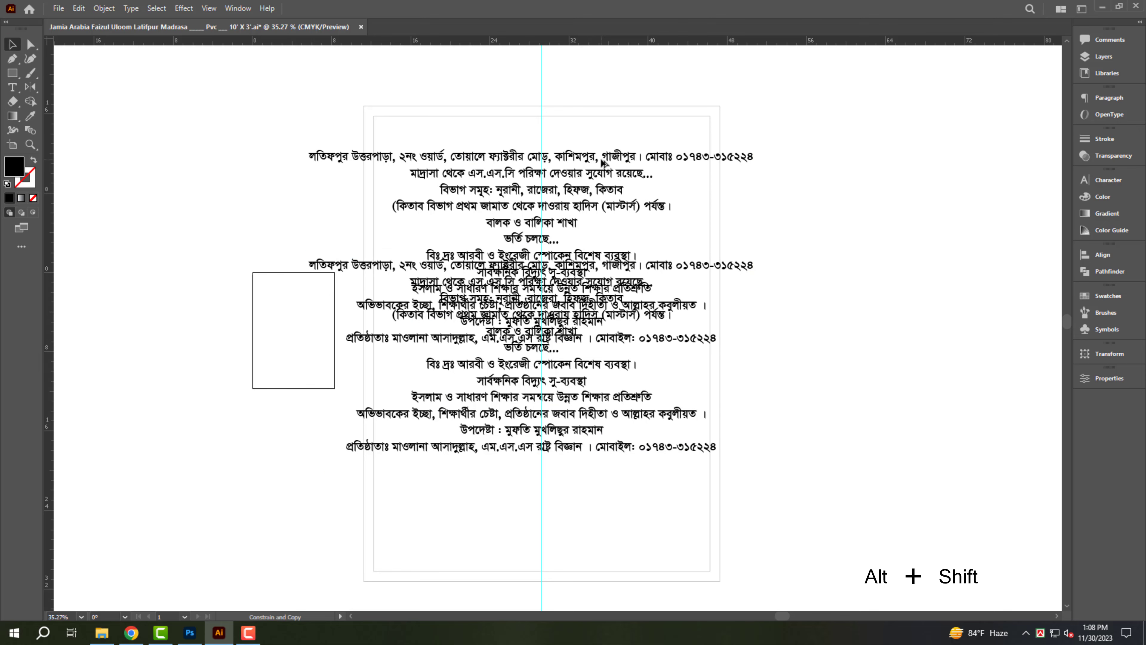
{"action": "left_click", "coordinate": [601, 162]}
{"action": "key", "text": "ctrl+a"}
{"action": "key", "text": "ctrl+v"}
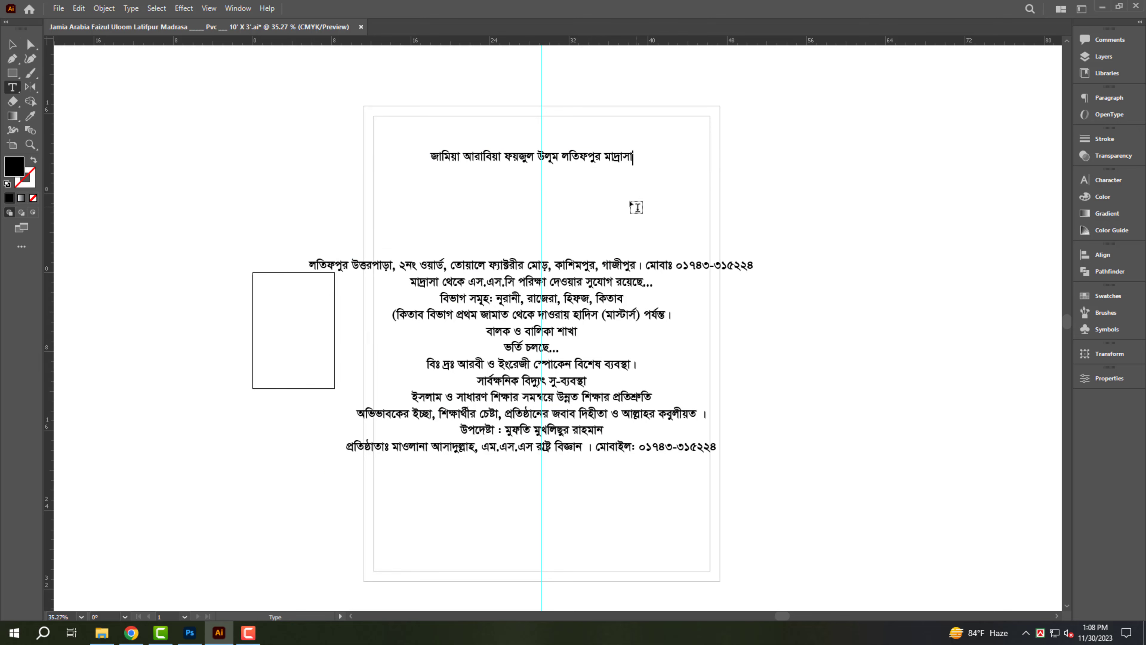
{"action": "key", "text": "Escape"}
Enlarge the madrasa heading to span the inner frame and move the remaining text block outside, right of the poster
{"action": "left_click_drag", "start_coordinate": [591, 158], "coordinate": [711, 185]}
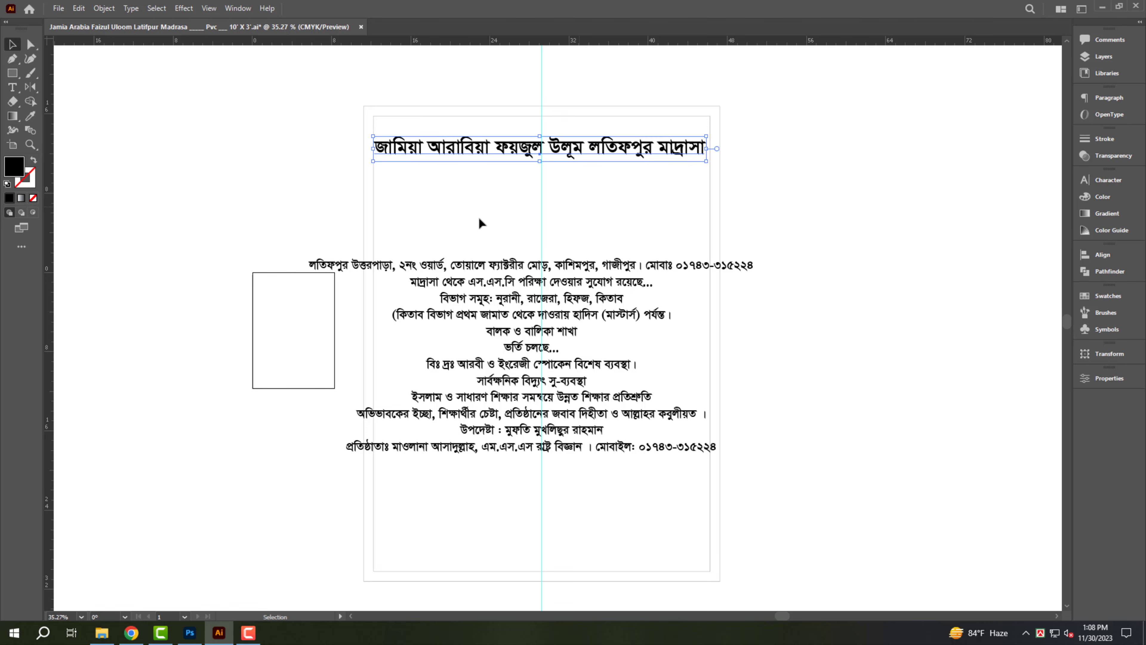
{"action": "scroll", "coordinate": [482, 225], "scroll_direction": "down", "scroll_amount": 1}
{"action": "left_click_drag", "start_coordinate": [490, 255], "coordinate": [464, 247]}
{"action": "left_click_drag", "start_coordinate": [512, 332], "coordinate": [885, 355]}
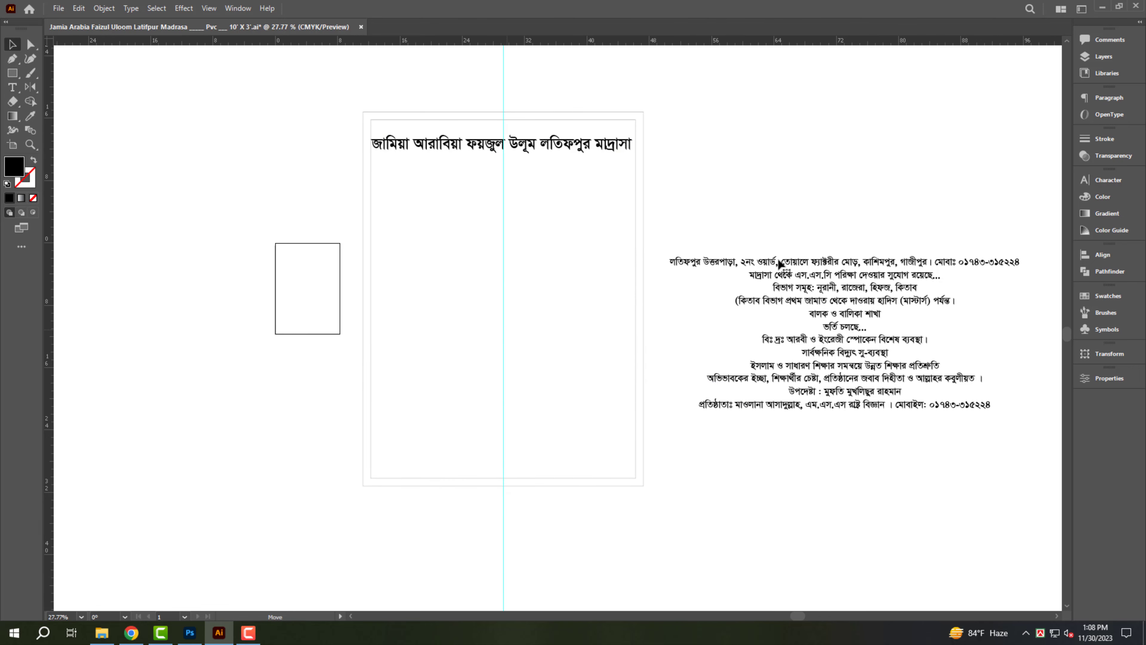
Paste a copy of the outer rectangle in front and shrink it to a strip about 4.67 in high along the bottom edge
{"action": "left_click_drag", "start_coordinate": [689, 211], "coordinate": [702, 236]}
{"action": "left_click", "coordinate": [657, 260]}
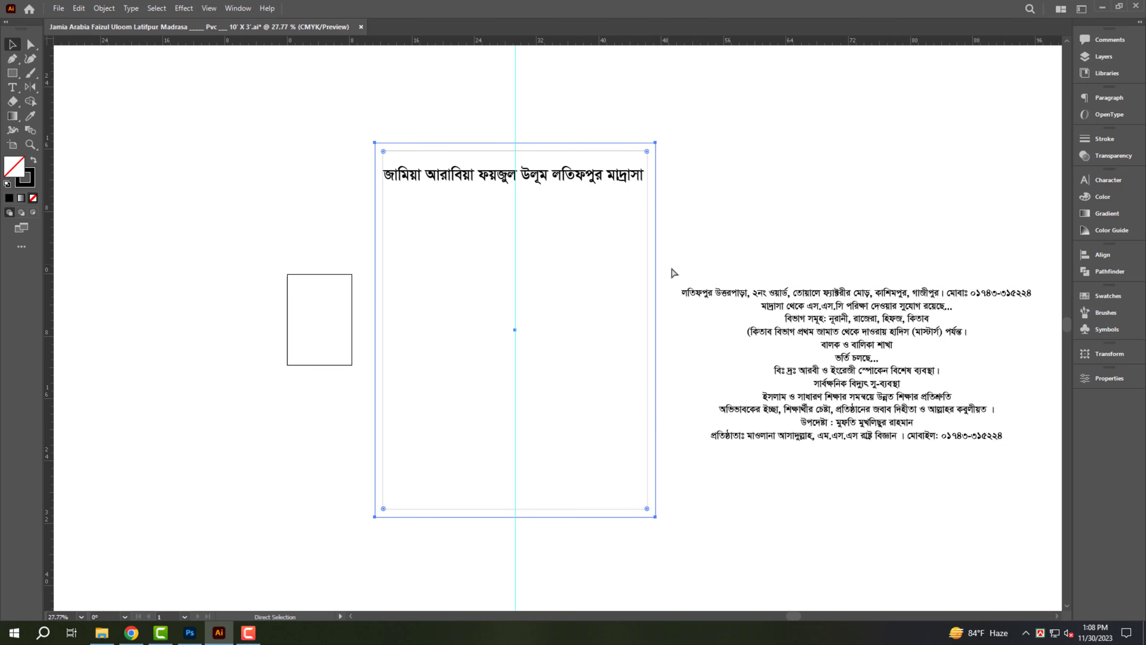
{"action": "key", "text": "ctrl+c"}
{"action": "left_click", "coordinate": [1109, 353]}
{"action": "key", "text": "ctrl+f"}
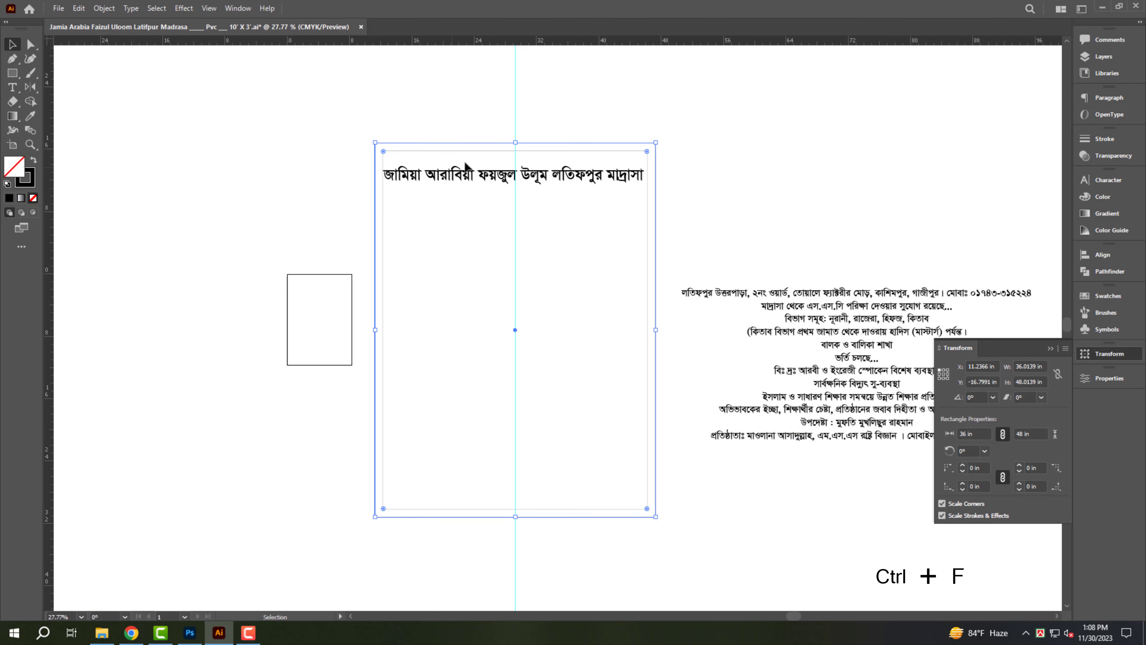
{"action": "mouse_move", "coordinate": [513, 143]}
{"action": "left_mouse_down"}
{"action": "mouse_move", "coordinate": [542, 464]}
{"action": "mouse_move", "coordinate": [515, 480]}
{"action": "left_mouse_up"}
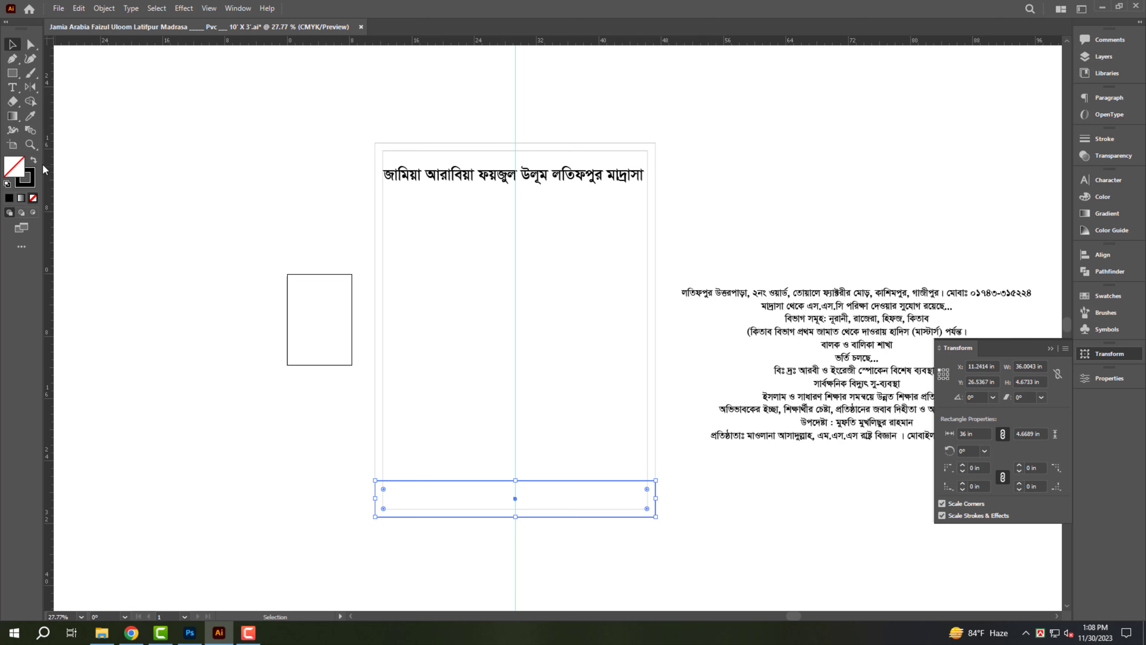
Fill the bottom strip with red, using C 0, M 100, Y 100, K 0 and no stroke
{"action": "left_click", "coordinate": [33, 167]}
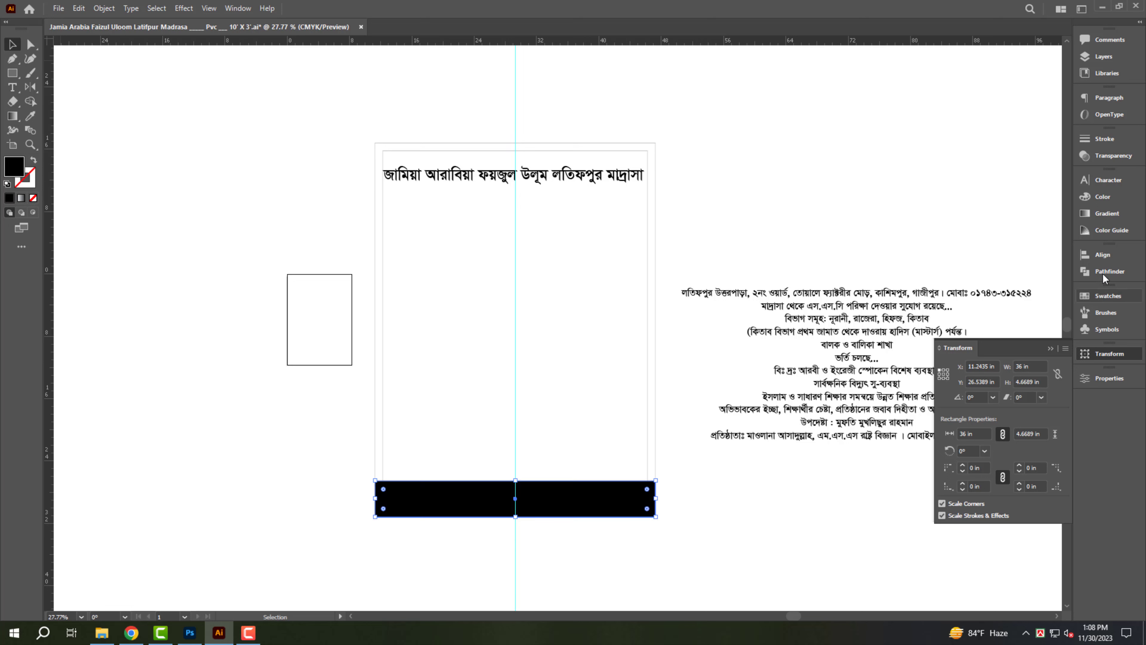
{"action": "left_click", "coordinate": [1103, 203]}
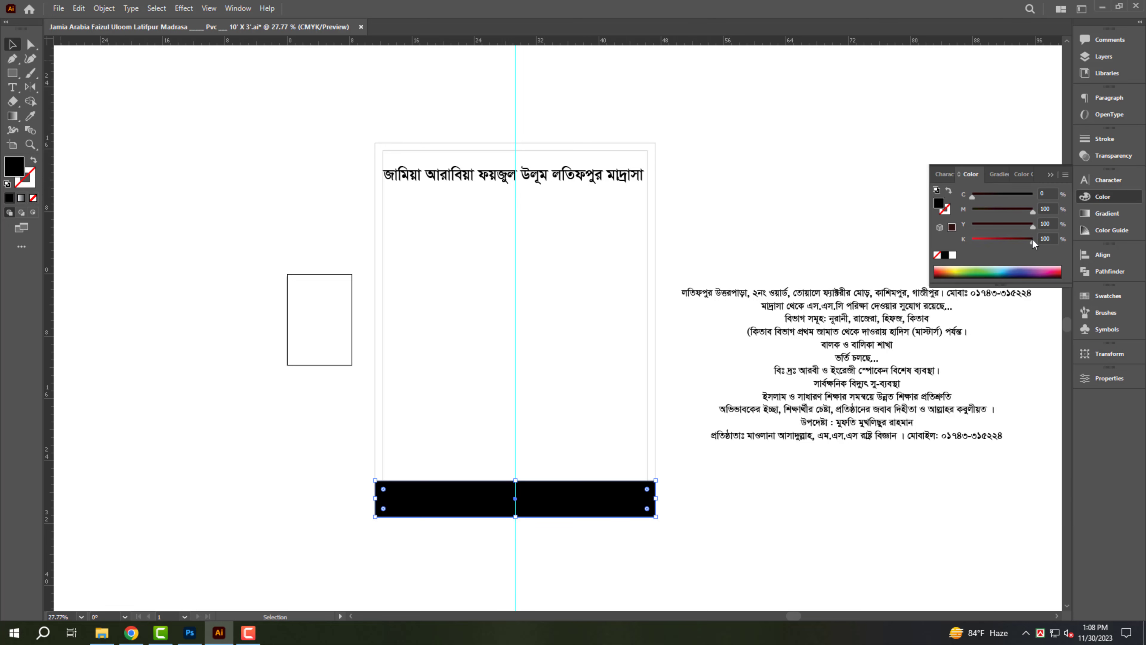
{"action": "left_click_drag", "start_coordinate": [1033, 239], "coordinate": [621, 290]}
{"action": "key", "text": "z"}
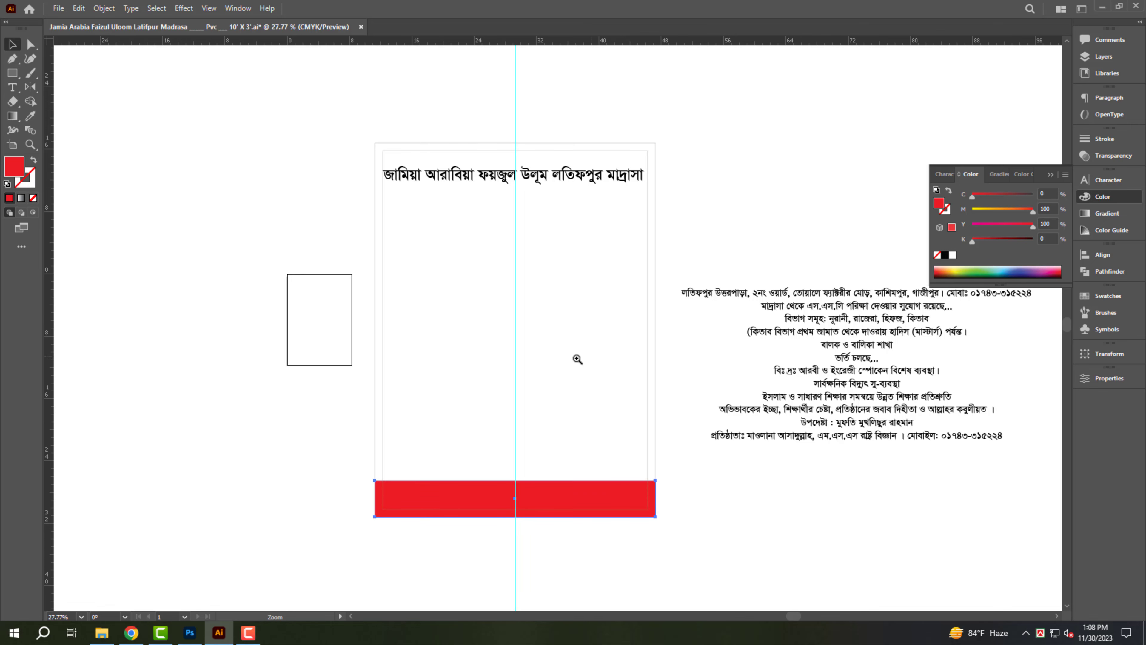
{"action": "left_click_drag", "start_coordinate": [590, 375], "coordinate": [605, 379]}
{"action": "left_click", "coordinate": [738, 209]}
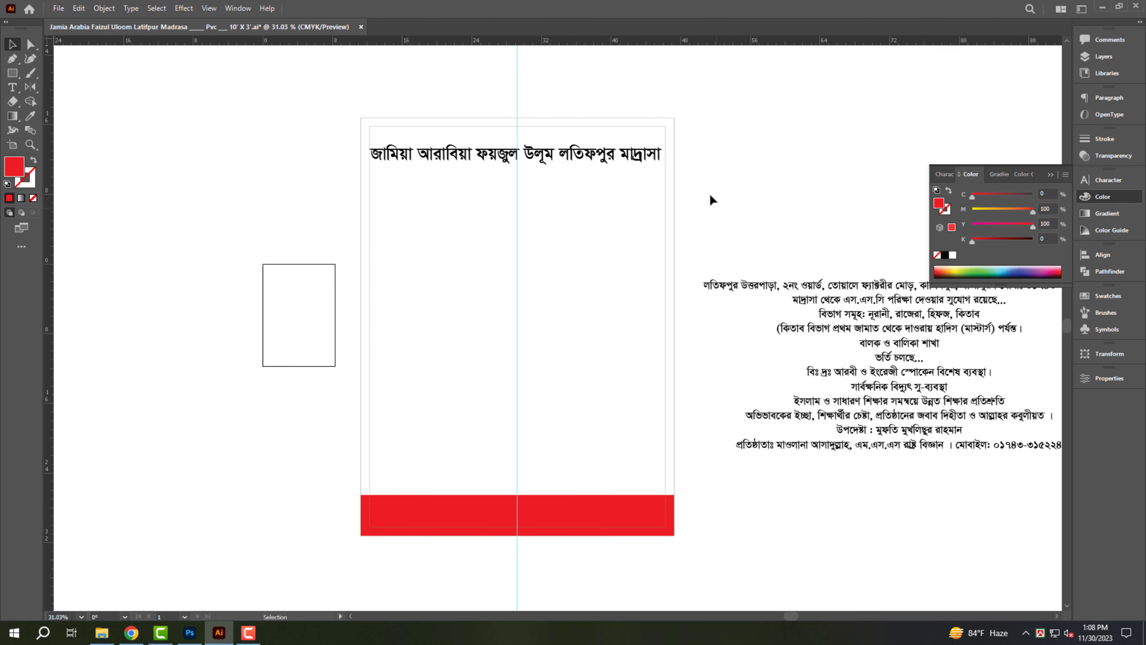
Draw an open two-segment Pen path from above the poster's top edge to its left edge, with red stroke and no fill
{"action": "key", "text": "p"}
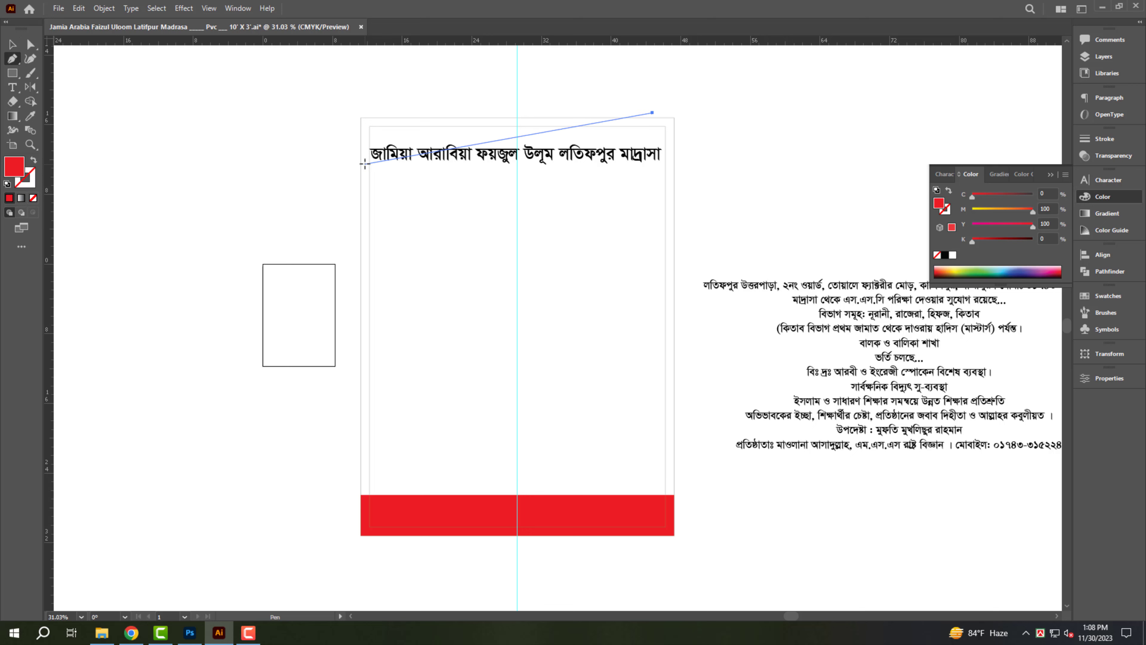
{"action": "left_click", "coordinate": [387, 170]}
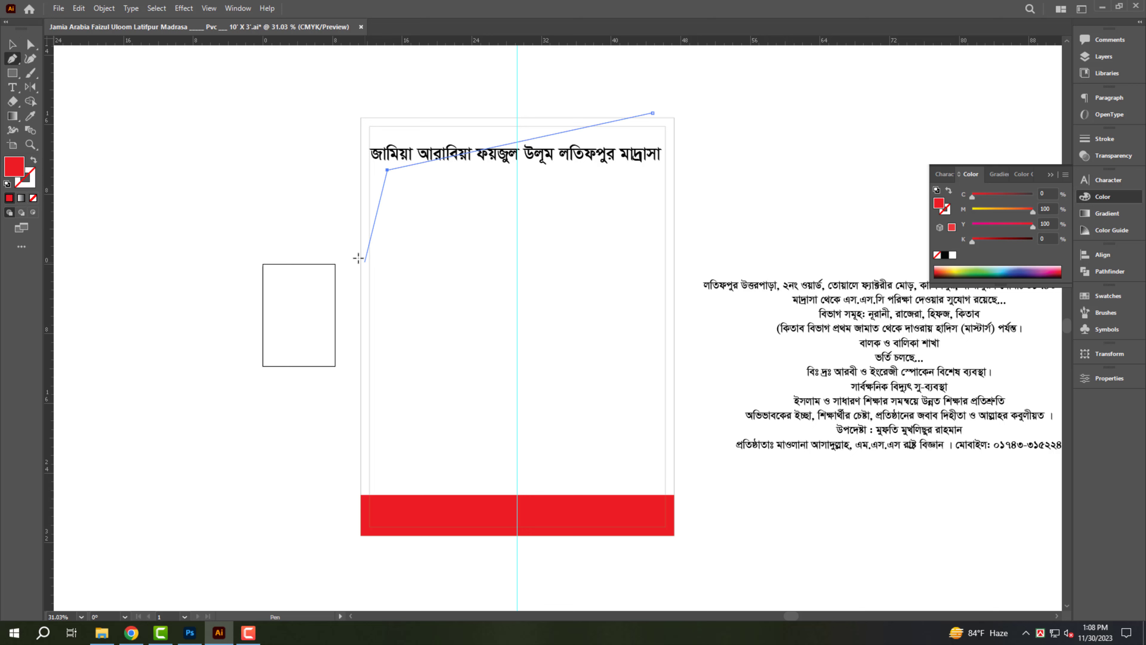
{"action": "left_click", "coordinate": [353, 256]}
{"action": "key", "text": "v"}
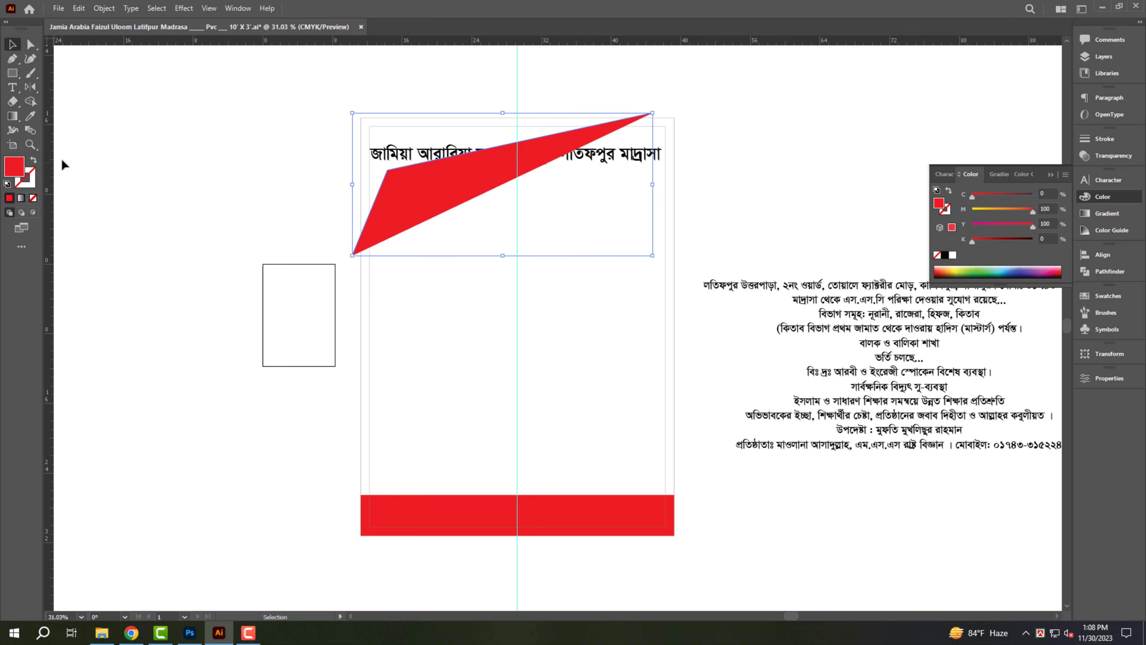
{"action": "left_click", "coordinate": [34, 160]}
{"action": "left_click", "coordinate": [715, 107]}
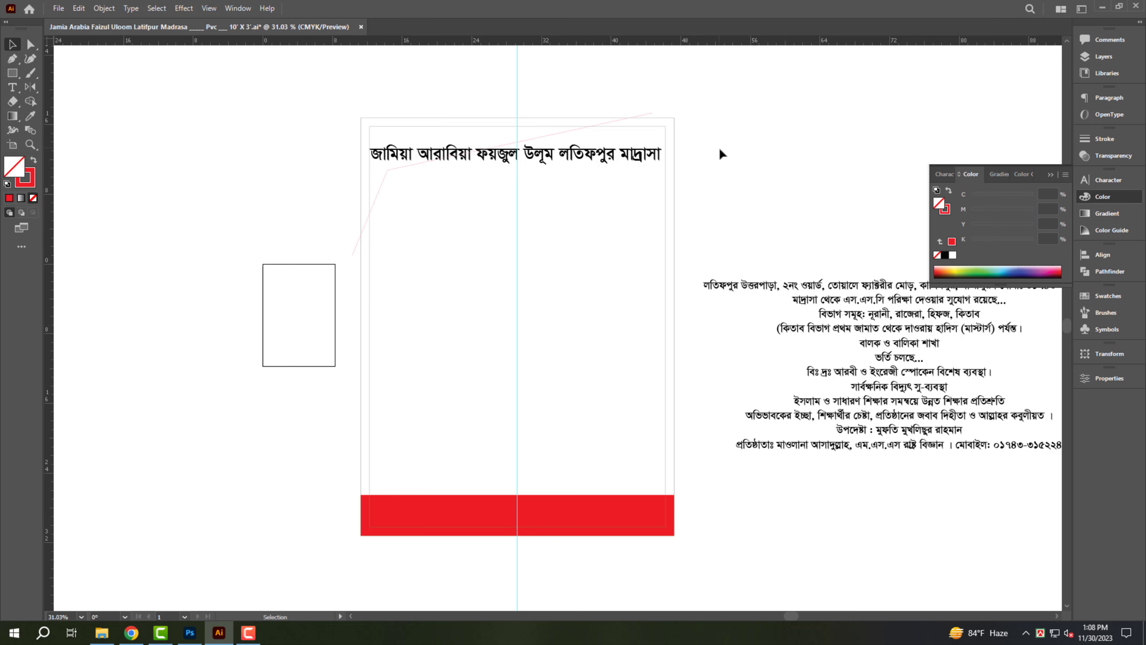
Draw a second open two-segment Pen path across the poster's middle, from beyond its right edge down past its left edge
{"action": "key", "text": "p"}
{"action": "left_click", "coordinate": [457, 267]}
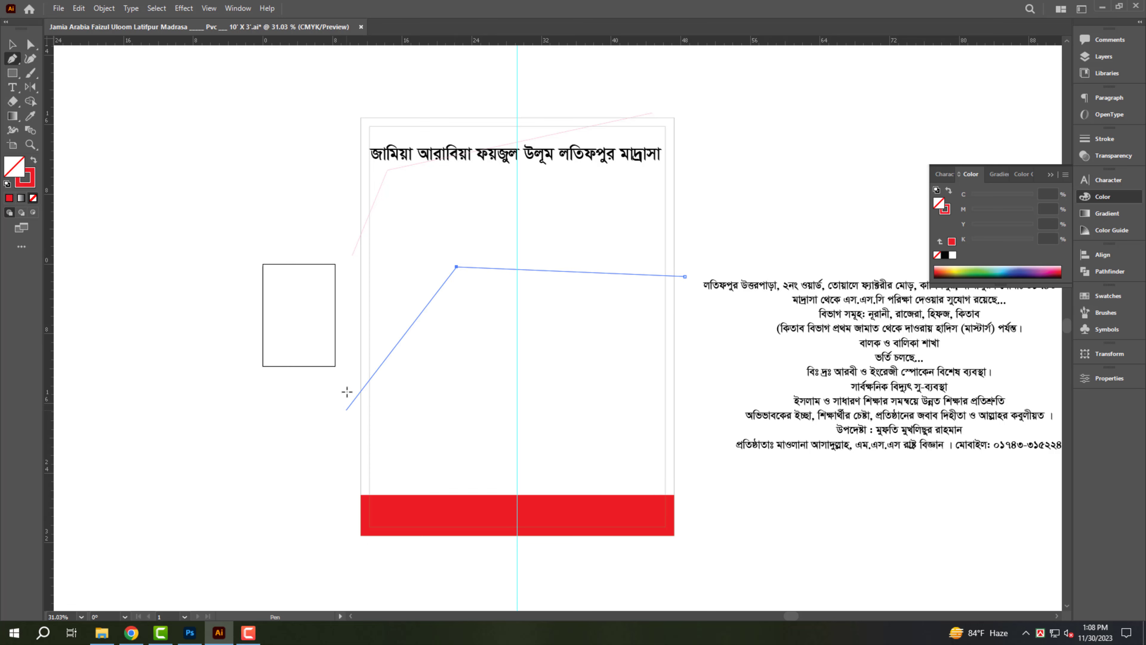
{"action": "left_click", "coordinate": [346, 366]}
{"action": "key", "text": "v"}
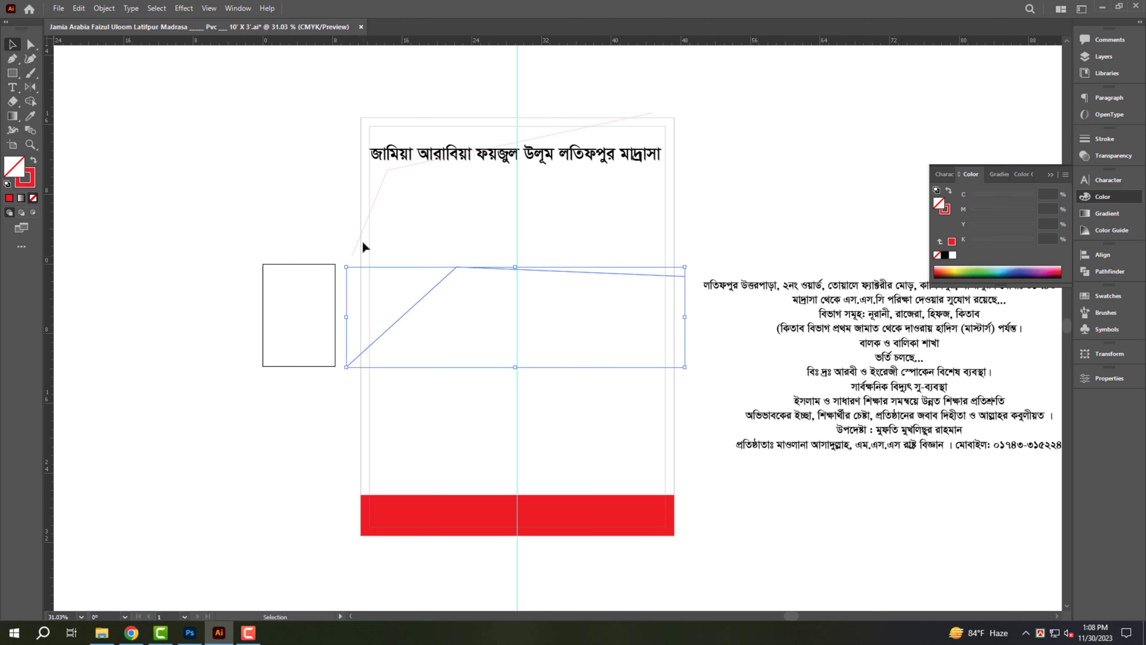
Divide the outer rectangle along both angled paths with Pathfinder and ungroup the resulting pieces
{"action": "left_click", "coordinate": [676, 183]}
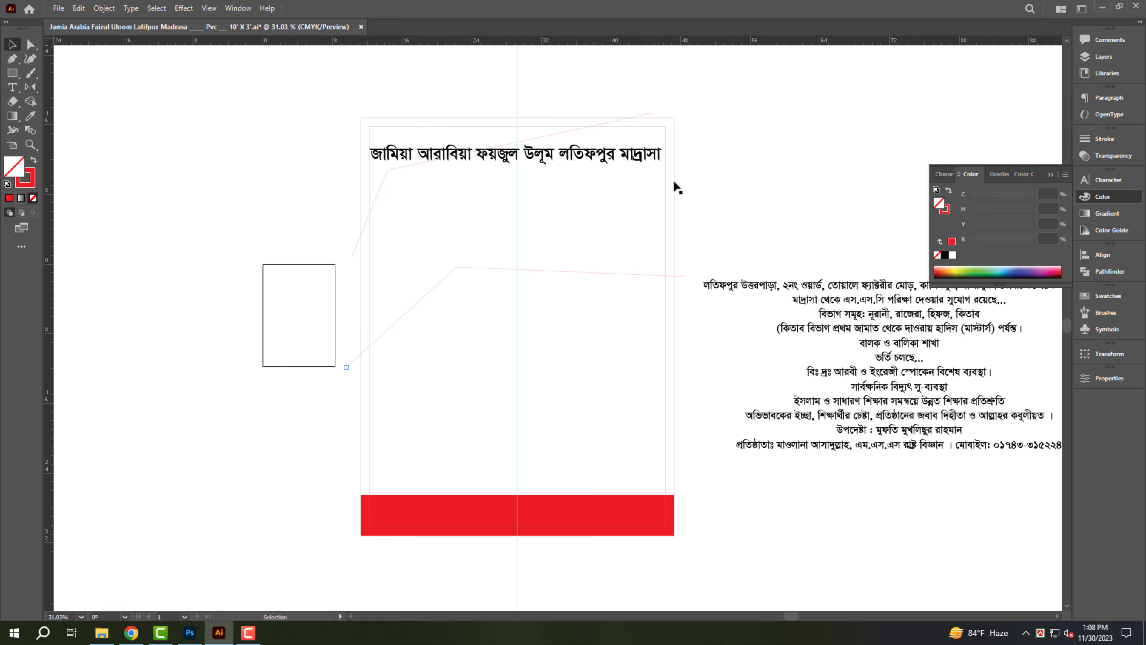
{"action": "left_click", "coordinate": [674, 194]}
{"action": "key", "text": "a"}
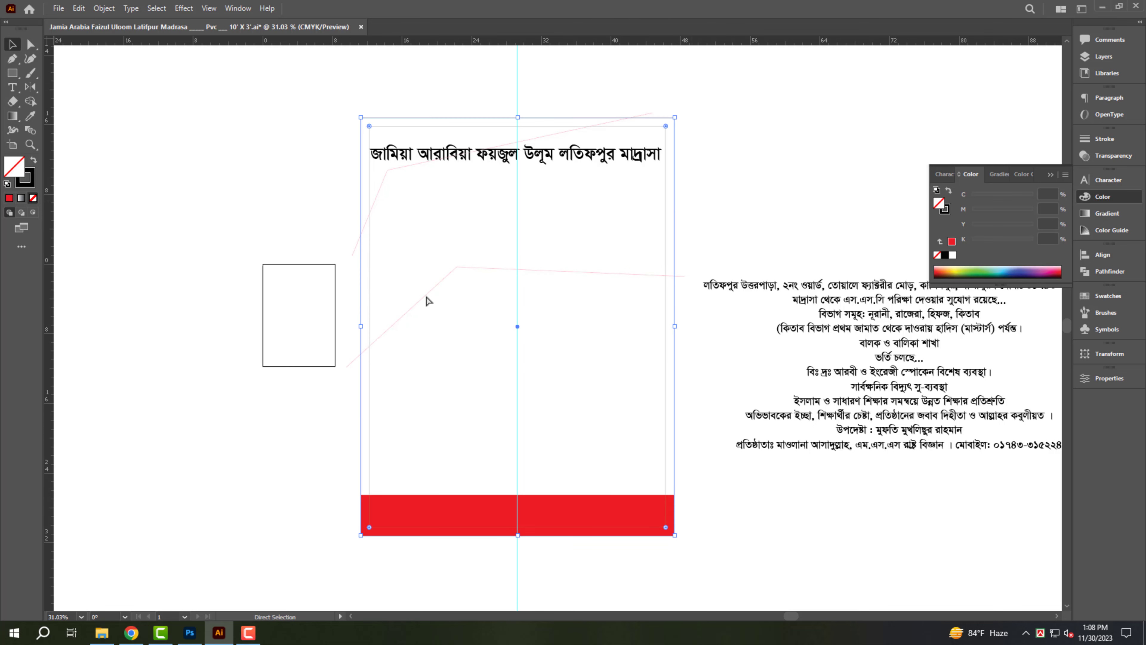
{"action": "left_click", "coordinate": [427, 297], "text": "shift"}
{"action": "left_click", "coordinate": [375, 210], "text": "shift"}
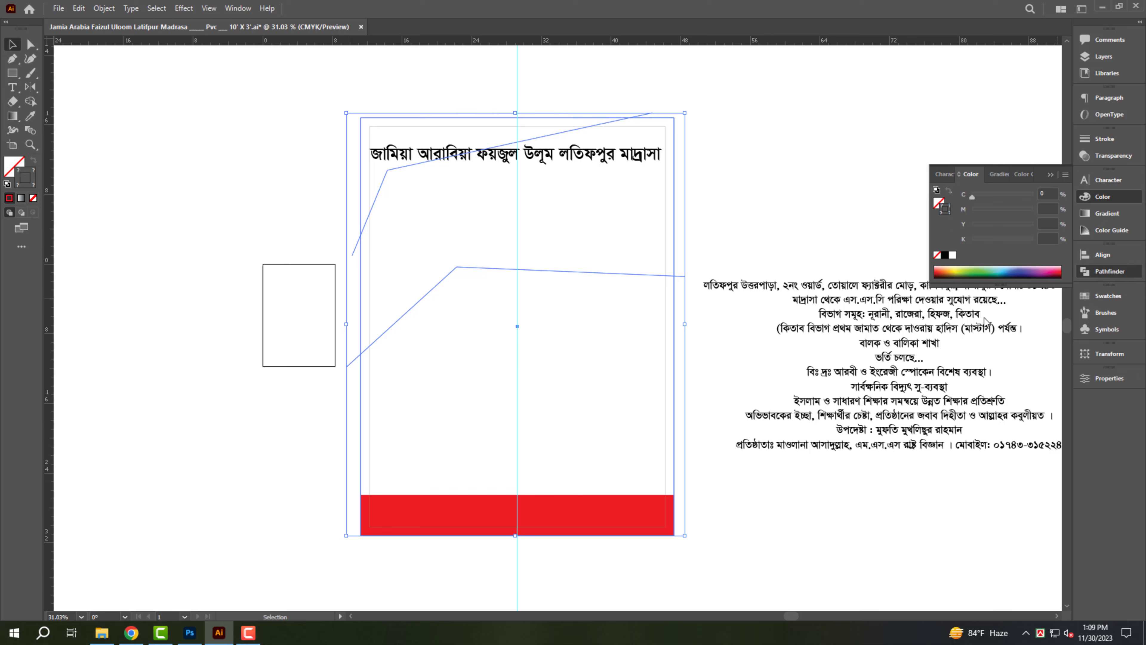
{"action": "left_click", "coordinate": [1110, 272]}
{"action": "left_click", "coordinate": [947, 312]}
{"action": "right_click", "coordinate": [696, 120]}
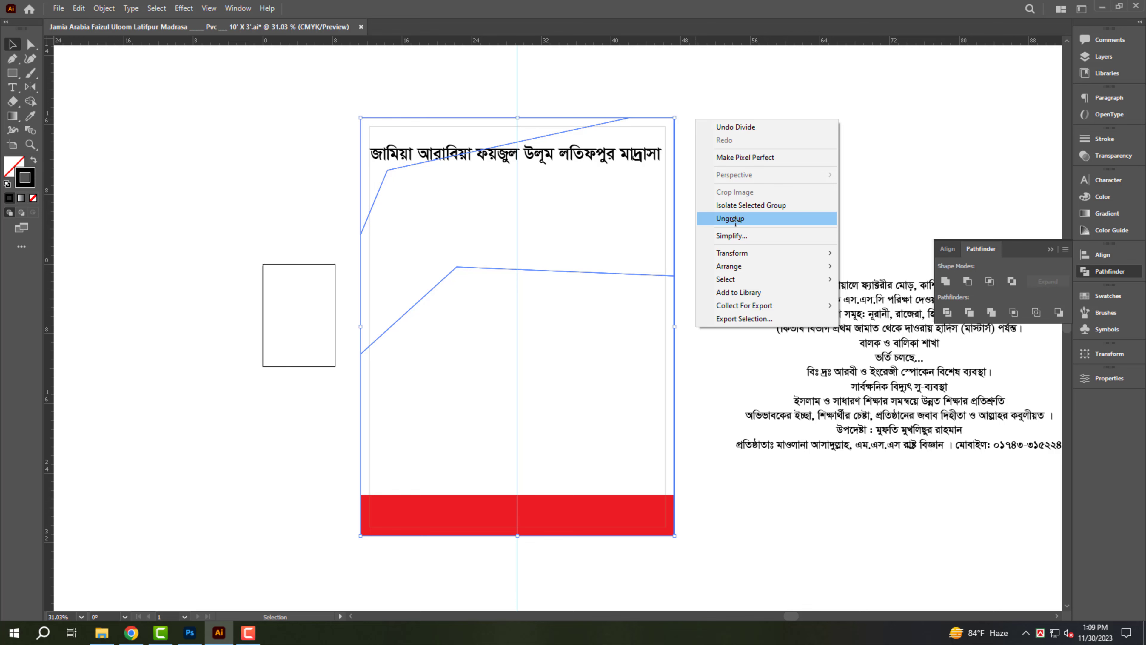
{"action": "left_click", "coordinate": [736, 220]}
Swap the divided pieces to a solid black fill and delete the lower piece
{"action": "left_click", "coordinate": [33, 161]}
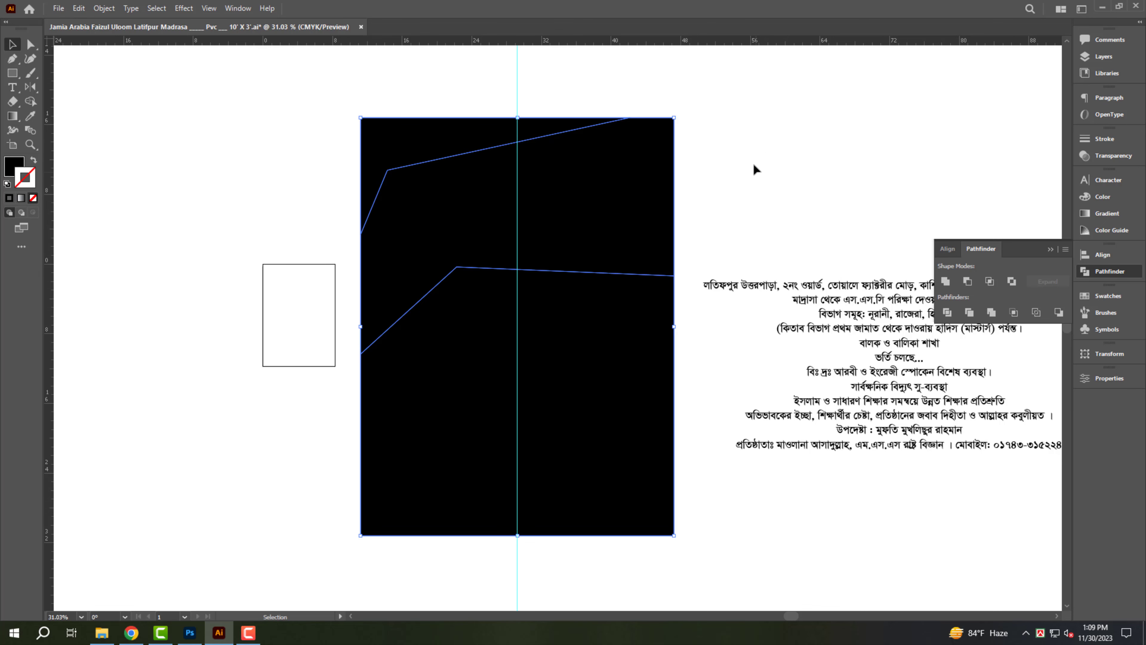
{"action": "left_click", "coordinate": [544, 386]}
{"action": "key", "text": "Delete"}
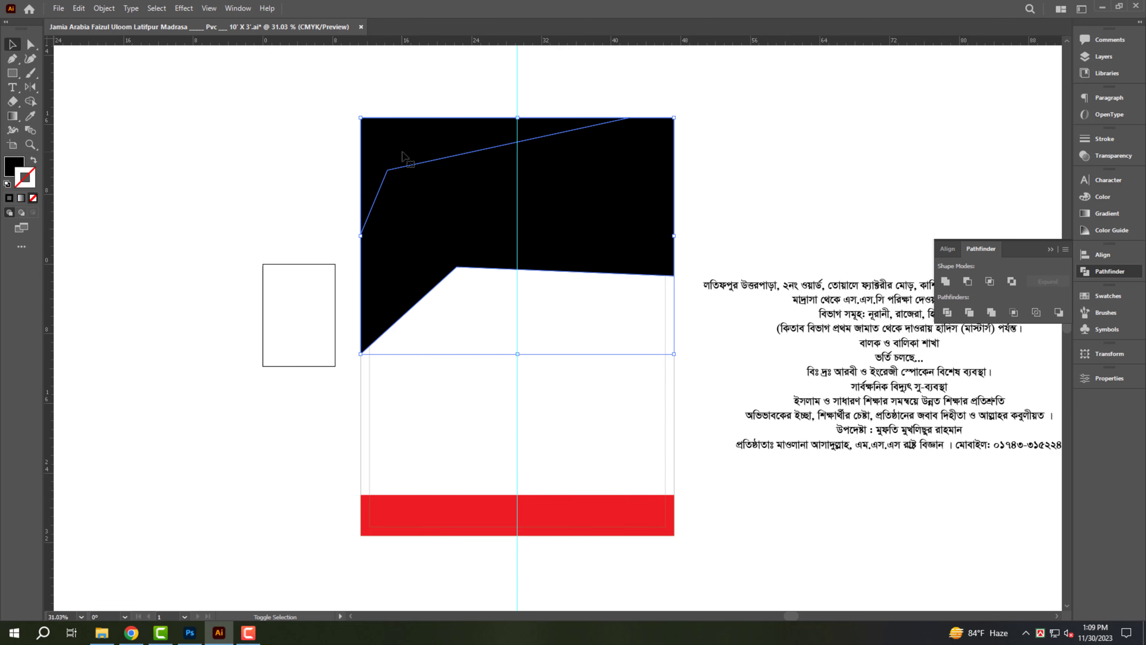
Fill the upper-left corner piece with blue, using C 100, M 80, Y 0, K 0
{"action": "left_click", "coordinate": [404, 159]}
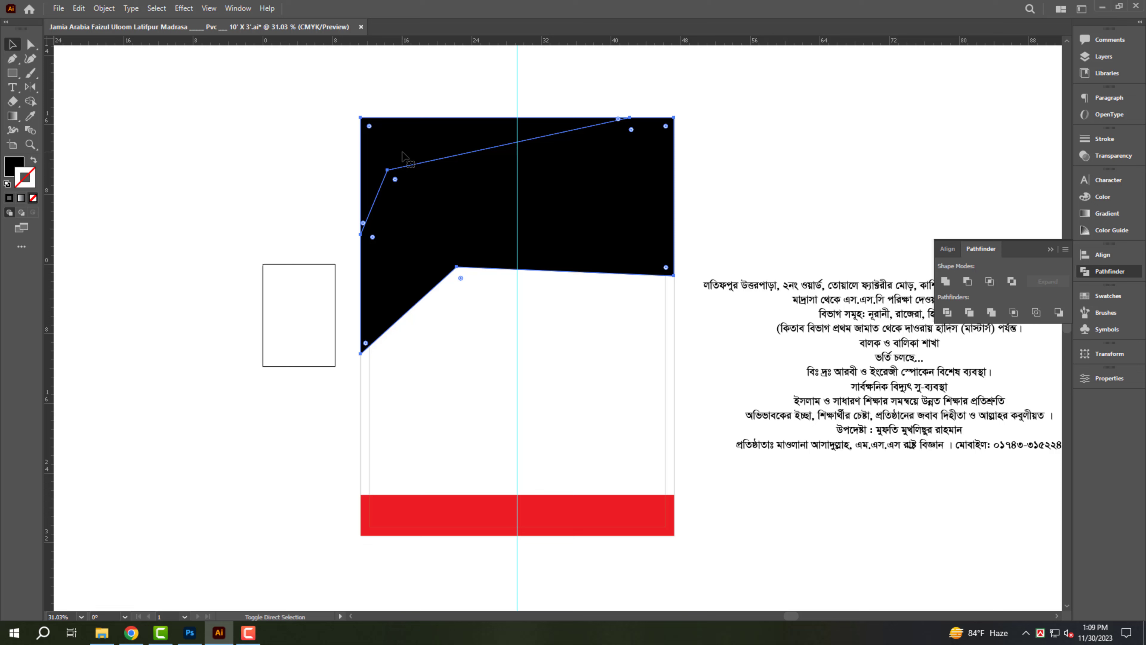
{"action": "left_click", "coordinate": [398, 134]}
{"action": "left_click", "coordinate": [1103, 196]}
{"action": "left_click", "coordinate": [1032, 195]}
{"action": "key", "text": "Tab"}
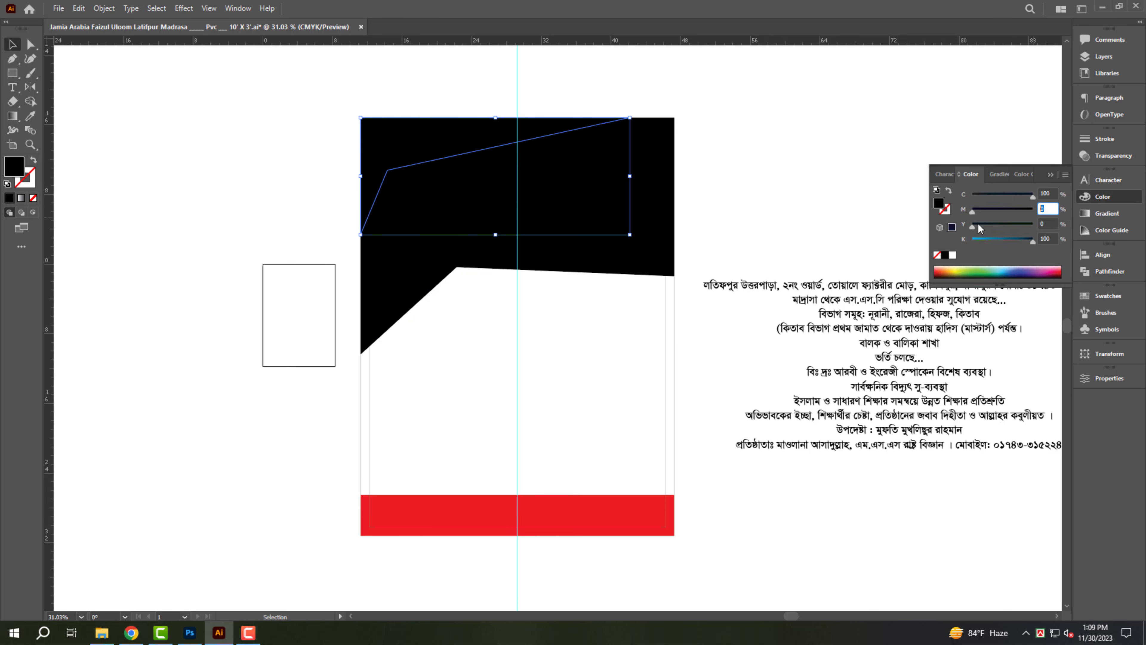
{"action": "type", "text": "80"}
{"action": "key", "text": "Tab"}
{"action": "key", "text": "Tab"}
{"action": "type", "text": "0"}
{"action": "key", "text": "Return"}
Fill the large middle piece with white and place a copy slightly lower behind it, filled with 10% black
{"action": "left_click", "coordinate": [650, 221]}
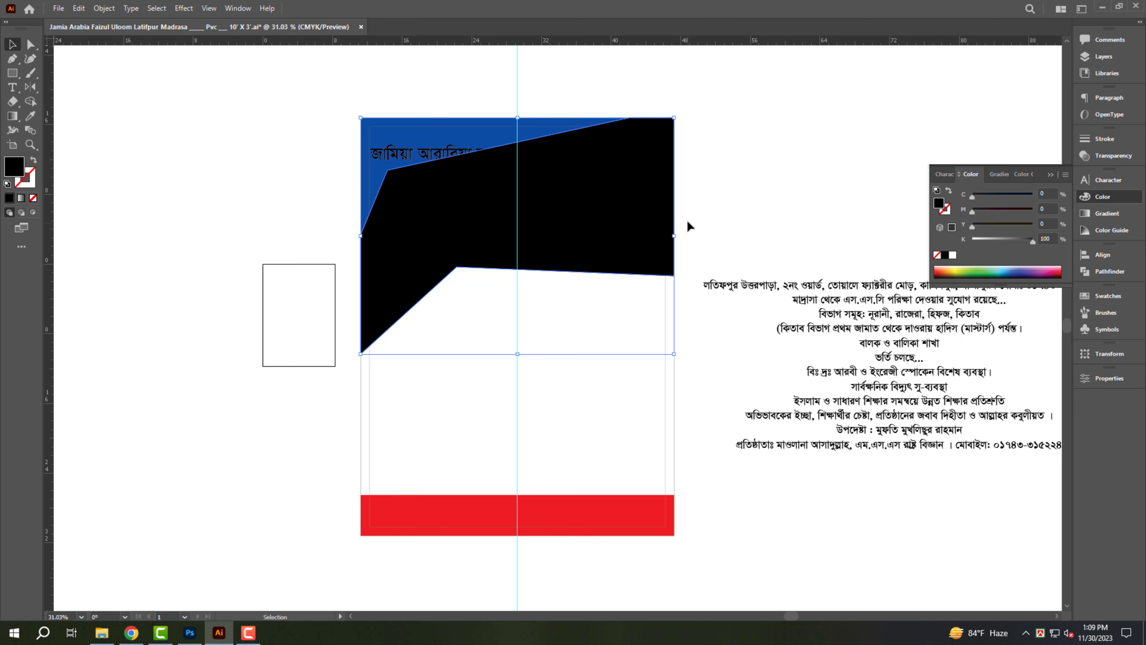
{"action": "left_click", "coordinate": [952, 255]}
{"action": "scroll", "coordinate": [578, 253], "scroll_direction": "up", "scroll_amount": 2}
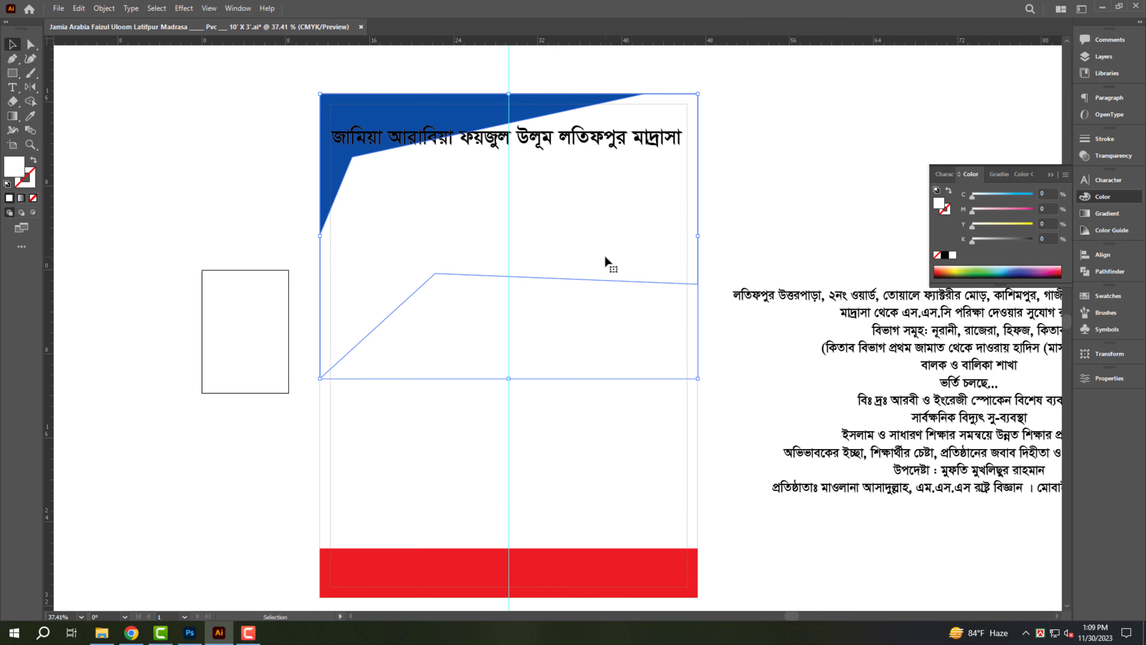
{"action": "left_click_drag", "start_coordinate": [603, 231], "coordinate": [603, 245]}
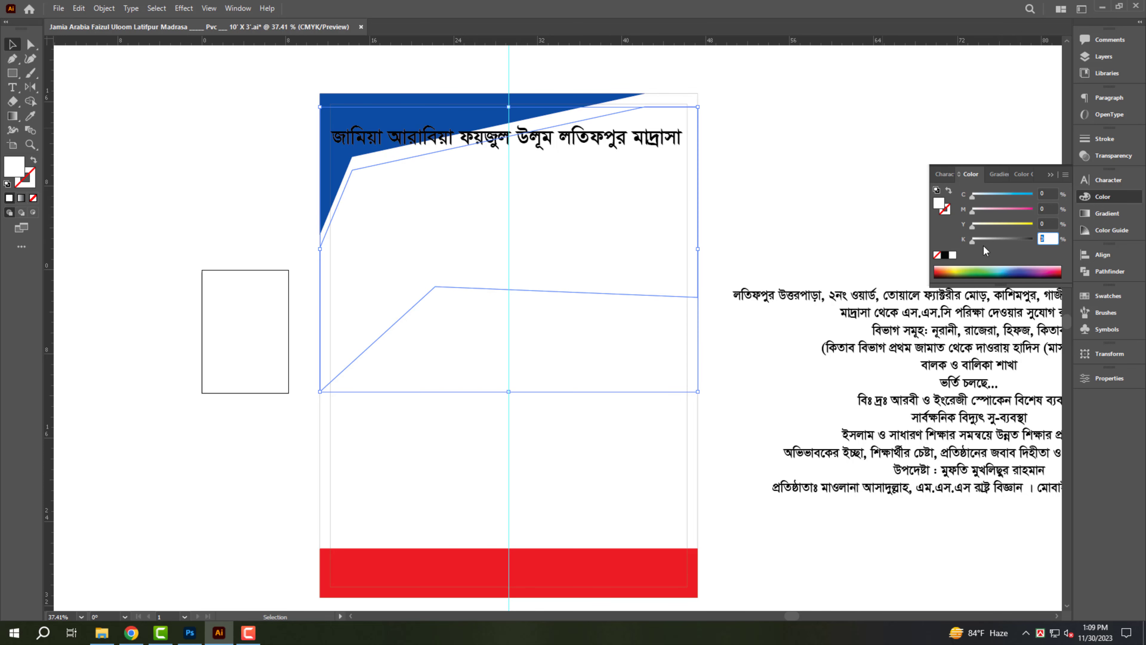
{"action": "type", "text": "20"}
{"action": "key", "text": "Return"}
{"action": "type", "text": "10"}
{"action": "key", "text": "Return"}
{"action": "left_click", "coordinate": [704, 440]}
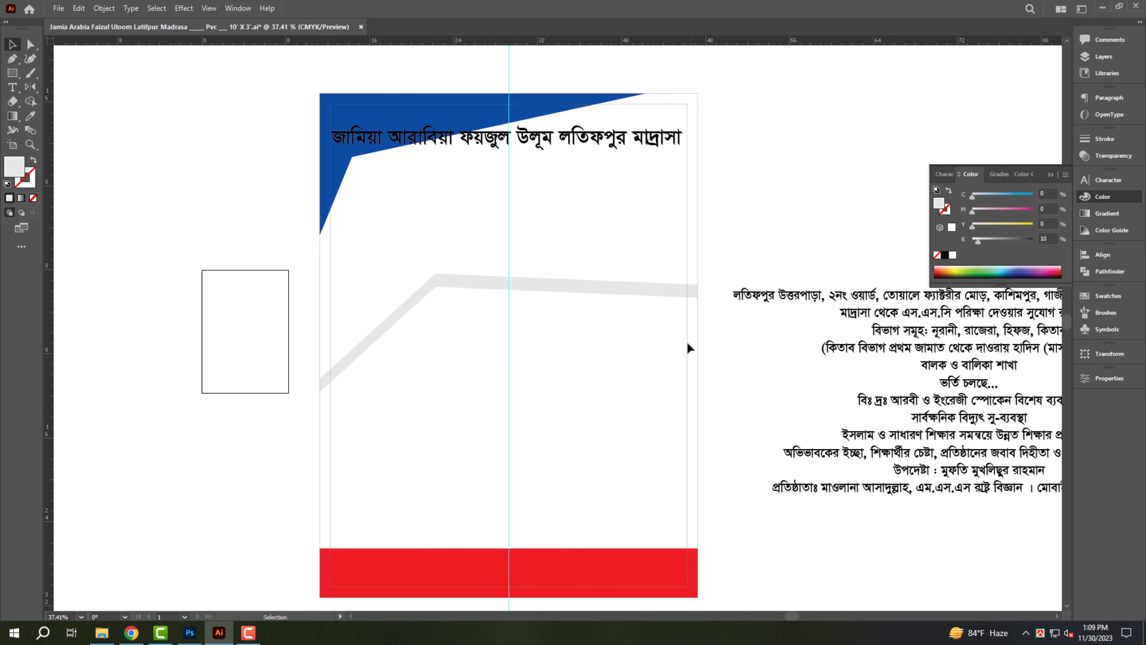
Move the heading a little lower and recolour the grey offset copy to light blue, using C 10, M 0, Y 0, K 0
{"action": "left_click_drag", "start_coordinate": [546, 145], "coordinate": [546, 194]}
{"action": "left_click", "coordinate": [664, 141]}
{"action": "scroll", "coordinate": [741, 298], "scroll_direction": "up", "scroll_amount": 2}
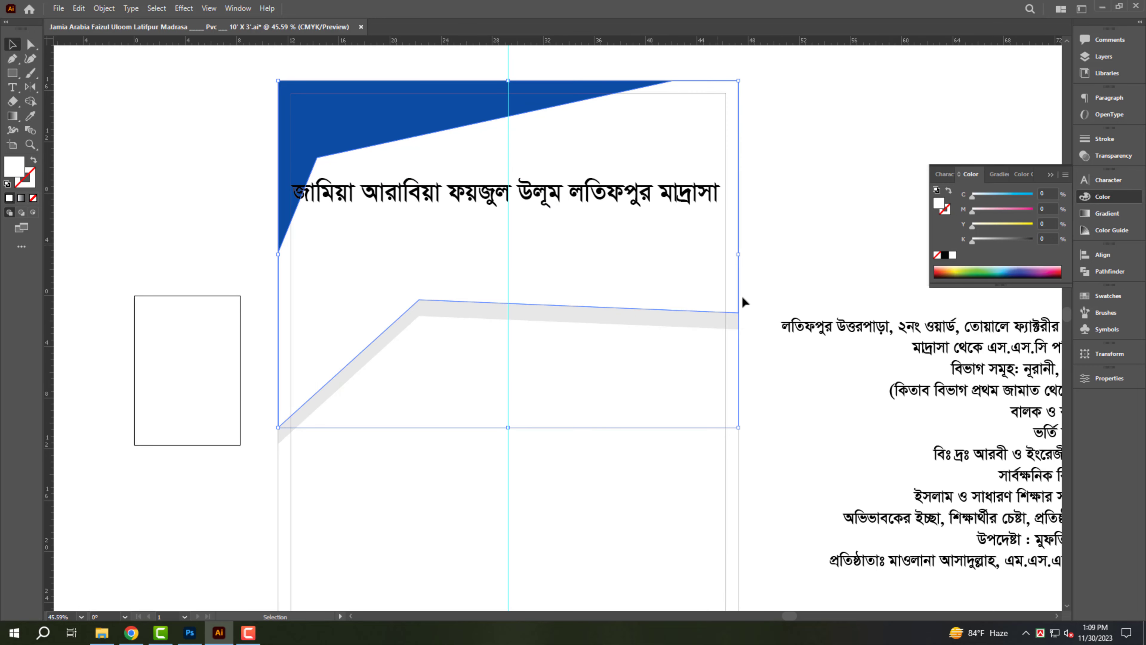
{"action": "left_click", "coordinate": [847, 298]}
{"action": "left_click", "coordinate": [1046, 194]}
{"action": "type", "text": "10"}
{"action": "key", "text": "Tab"}
{"action": "key", "text": "Tab"}
{"action": "key", "text": "Tab"}
{"action": "type", "text": "0"}
{"action": "key", "text": "Return"}
{"action": "left_click", "coordinate": [785, 173]}
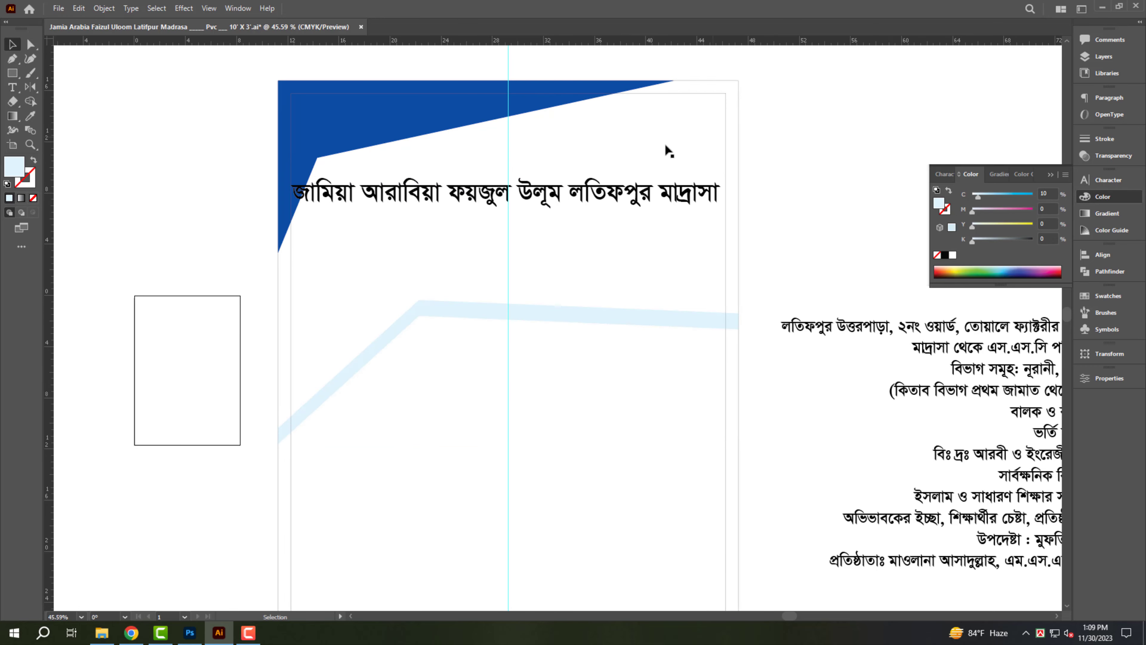
Recolour the poster's upper-left corner piece to the same light blue as the offset copy
{"action": "left_click", "coordinate": [412, 132]}
{"action": "scroll", "coordinate": [412, 135], "scroll_direction": "up", "scroll_amount": 1}
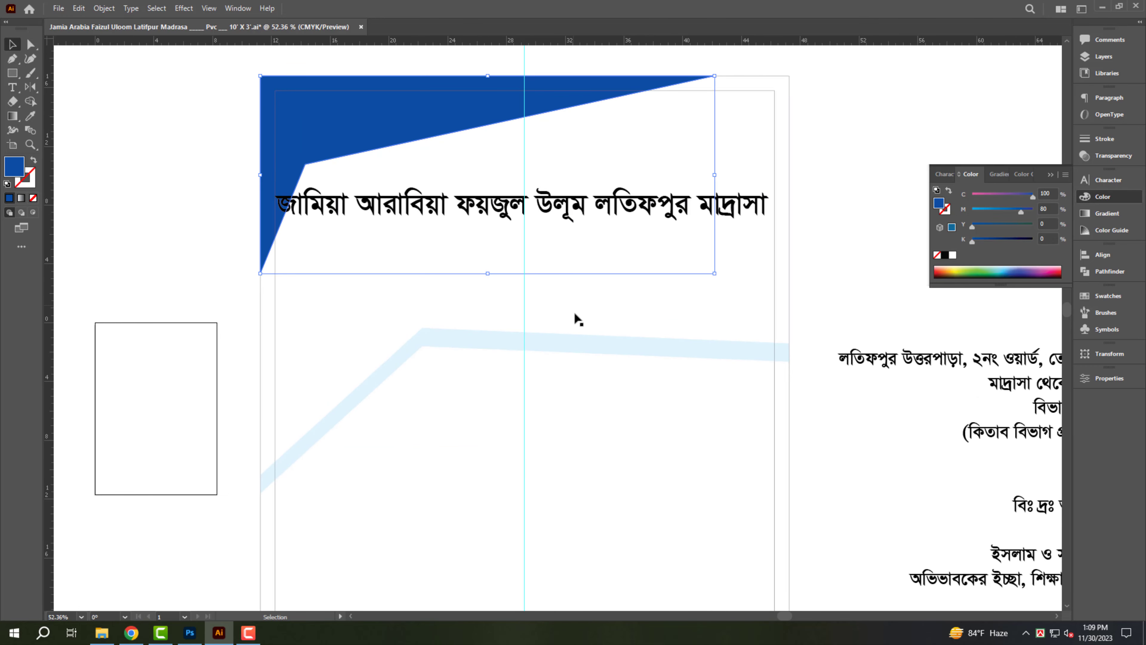
{"action": "left_click", "coordinate": [954, 256]}
Recolour the large middle piece with C 100, M 100, Y 0, K 20 and the heading text with white
{"action": "left_click", "coordinate": [683, 341]}
{"action": "left_click", "coordinate": [1033, 194]}
{"action": "left_click", "coordinate": [1032, 209]}
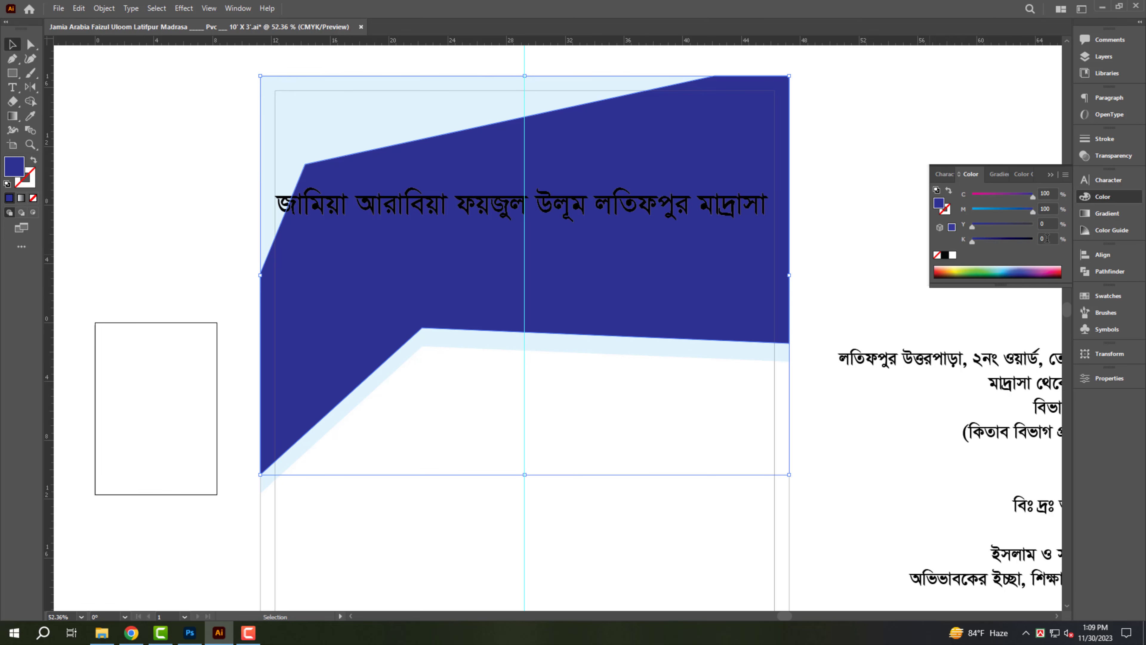
{"action": "left_click", "coordinate": [1046, 239]}
{"action": "type", "text": "20"}
{"action": "key", "text": "Return"}
{"action": "left_click", "coordinate": [722, 210]}
{"action": "left_click", "coordinate": [953, 255]}
Break the heading onto two lines before ফয়জুল and enlarge it to span the poster's margins
{"action": "key", "text": "t"}
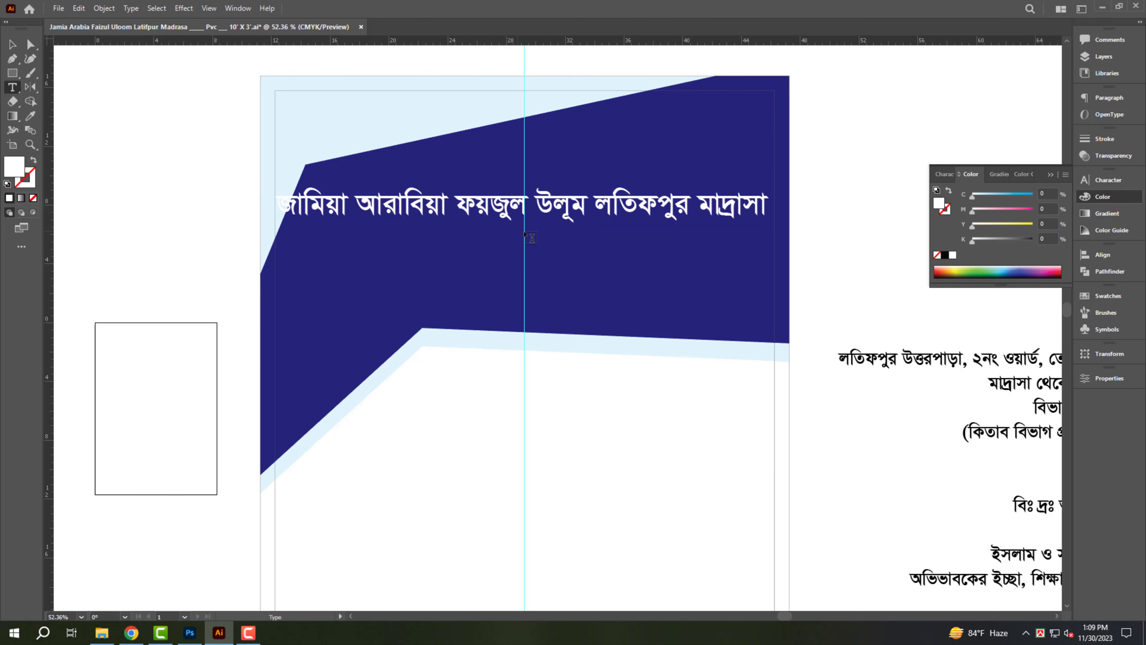
{"action": "left_click", "coordinate": [460, 213]}
{"action": "key", "text": "BackSpace"}
{"action": "key", "text": "Return"}
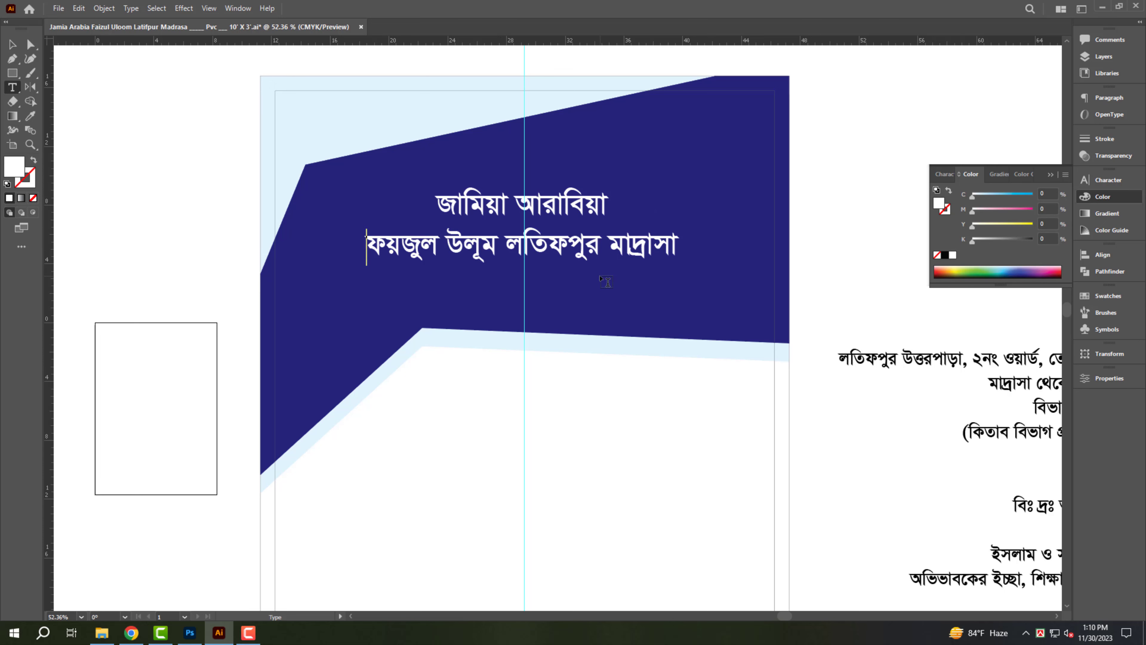
{"action": "key", "text": "Escape"}
{"action": "left_click_drag", "start_coordinate": [522, 267], "coordinate": [578, 309]}
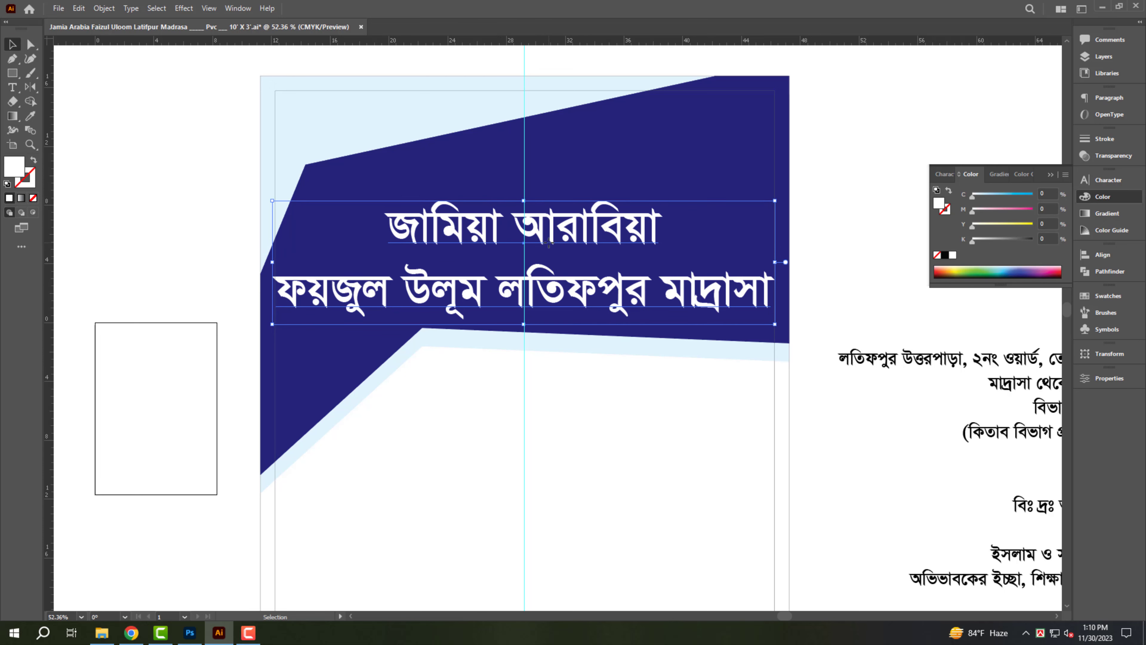
{"action": "triple_click", "coordinate": [558, 250]}
{"action": "key", "text": "ctrl+x"}
{"action": "key", "text": "Escape"}
{"action": "left_click_drag", "start_coordinate": [570, 246], "coordinate": [570, 308]}
{"action": "left_click", "coordinate": [568, 232]}
{"action": "key", "text": "ctrl+z"}
{"action": "key", "text": "ctrl+z"}
{"action": "key", "text": "ctrl+z"}
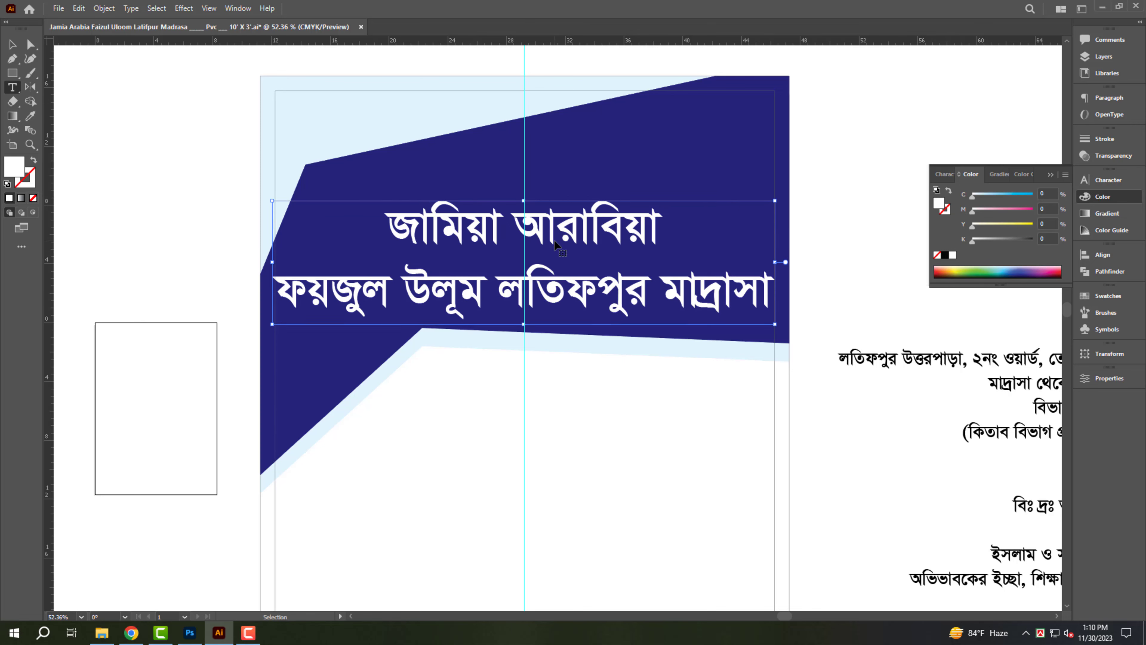
Split the heading lines into two text objects and enlarge জামিয়া আরাবিয়া to the width of the line below
{"action": "key", "text": "ctrl+x"}
{"action": "key", "text": "Escape"}
{"action": "left_click_drag", "start_coordinate": [564, 230], "coordinate": [564, 298]}
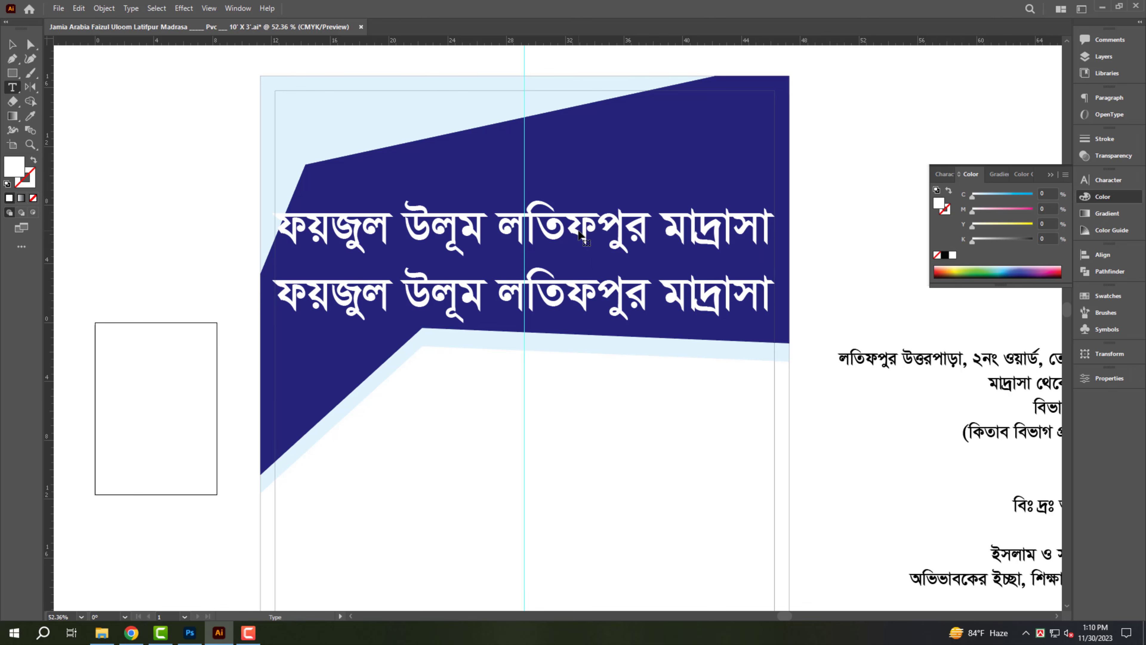
{"action": "triple_click", "coordinate": [573, 232]}
{"action": "key", "text": "ctrl+v"}
{"action": "key", "text": "Escape"}
{"action": "left_click_drag", "start_coordinate": [666, 231], "coordinate": [780, 228]}
{"action": "key", "text": "ctrl+shift+a"}
Raise the inner corner anchor of the light-blue corner piece and the matching upper-left anchor of the navy shape
{"action": "scroll", "coordinate": [556, 221], "scroll_direction": "up", "scroll_amount": 2}
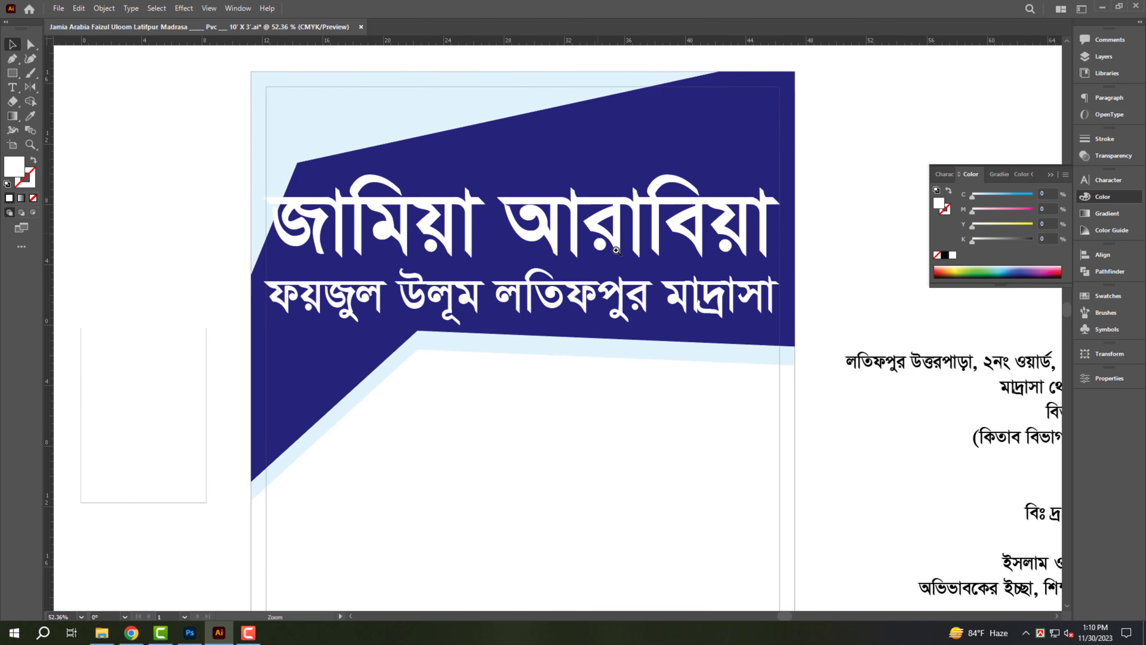
{"action": "key", "text": "a"}
{"action": "left_click_drag", "start_coordinate": [279, 215], "coordinate": [278, 163]}
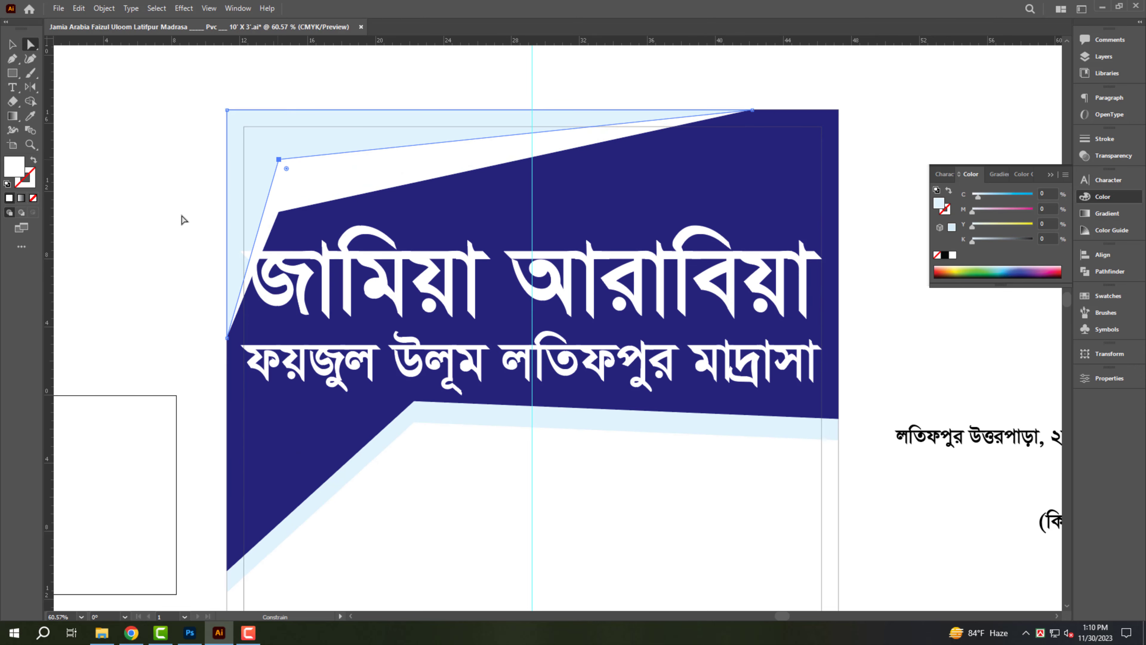
{"action": "left_click", "coordinate": [202, 194]}
{"action": "left_click_drag", "start_coordinate": [278, 214], "coordinate": [289, 151]}
{"action": "key", "text": "v"}
{"action": "left_click", "coordinate": [204, 181]}
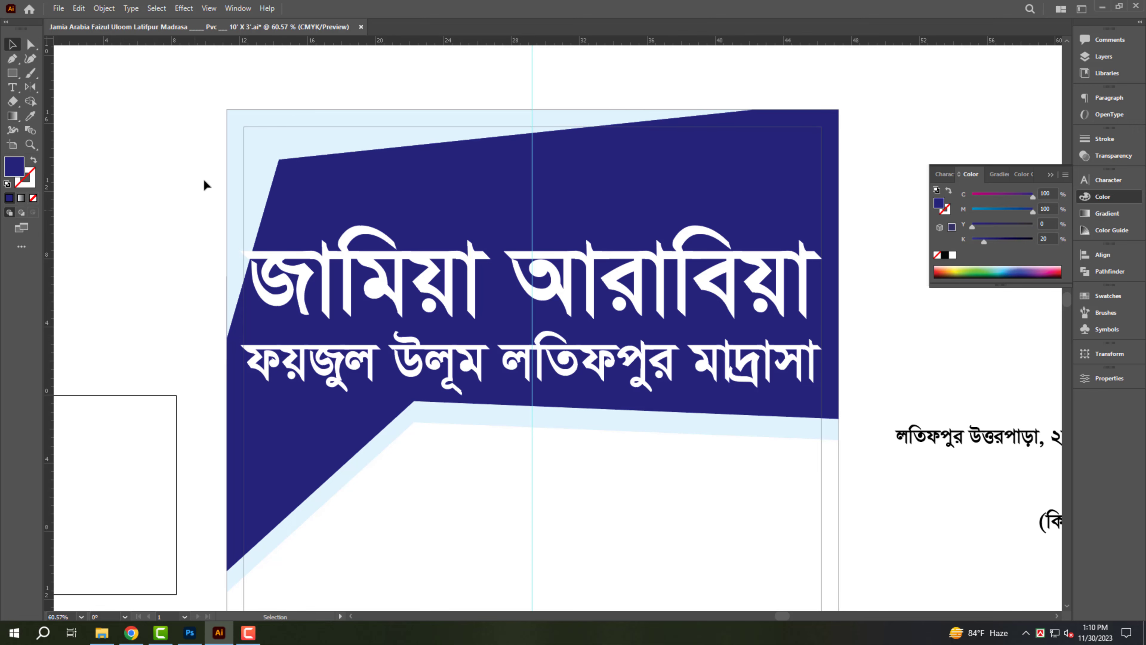
Scale down both heading lines together and move them up inside the navy shape, ending at the right margin
{"action": "left_click", "coordinate": [419, 265]}
{"action": "left_click", "coordinate": [469, 361], "text": "shift"}
{"action": "left_click_drag", "start_coordinate": [825, 313], "coordinate": [801, 313]}
{"action": "left_click_drag", "start_coordinate": [678, 285], "coordinate": [690, 220]}
{"action": "left_click_drag", "start_coordinate": [814, 337], "coordinate": [821, 346]}
Shorten the navy shape and its light-blue offset copy together by raising their lower edge towards the heading
{"action": "left_click", "coordinate": [650, 422]}
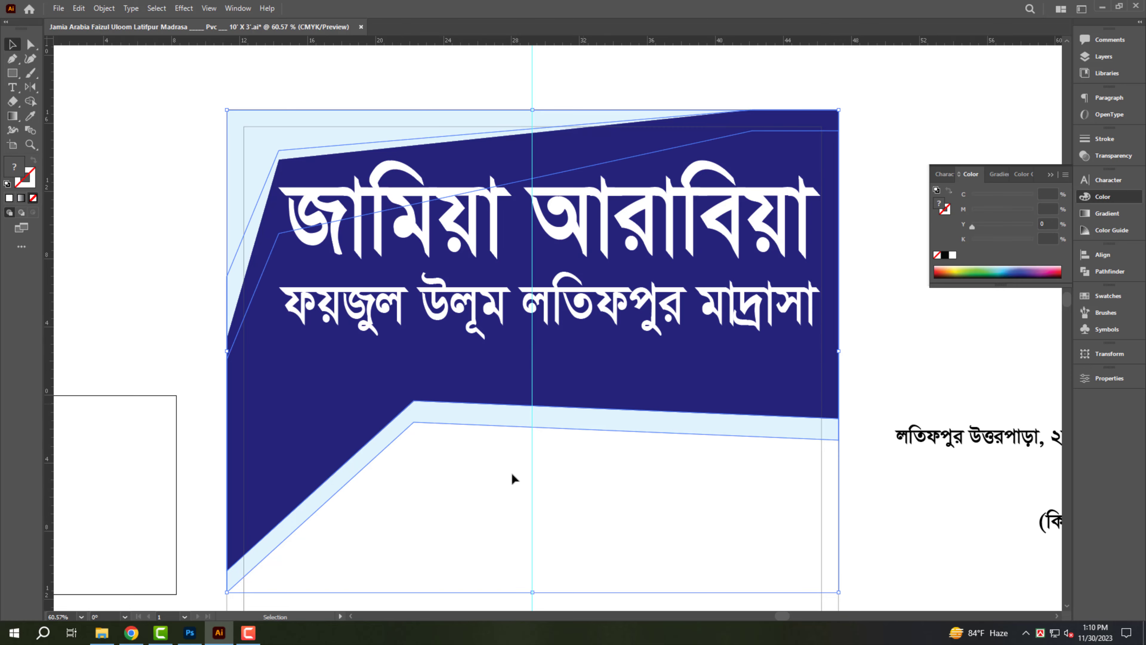
{"action": "scroll", "coordinate": [506, 424], "scroll_direction": "down", "scroll_amount": 2}
{"action": "left_click_drag", "start_coordinate": [505, 424], "coordinate": [490, 351]}
{"action": "left_click_drag", "start_coordinate": [511, 483], "coordinate": [511, 427]}
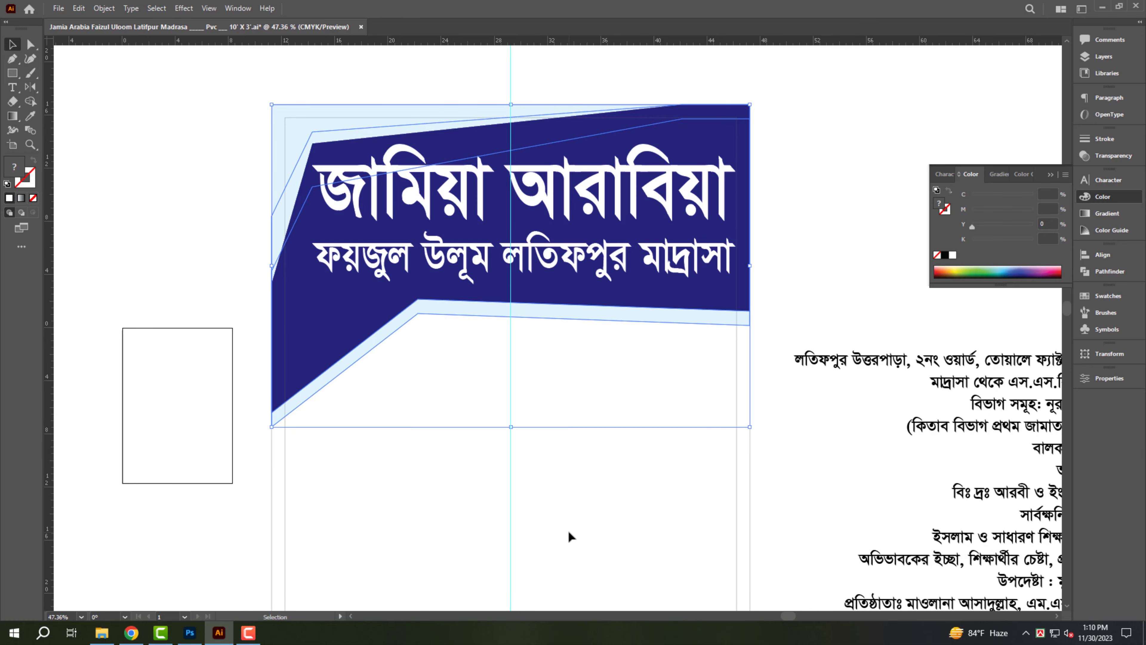
{"action": "left_click", "coordinate": [570, 536]}
Fill the poster's outer rectangle with 5% black and send it to the back
{"action": "scroll", "coordinate": [446, 369], "scroll_direction": "down", "scroll_amount": 2}
{"action": "left_click_drag", "start_coordinate": [445, 369], "coordinate": [434, 319]}
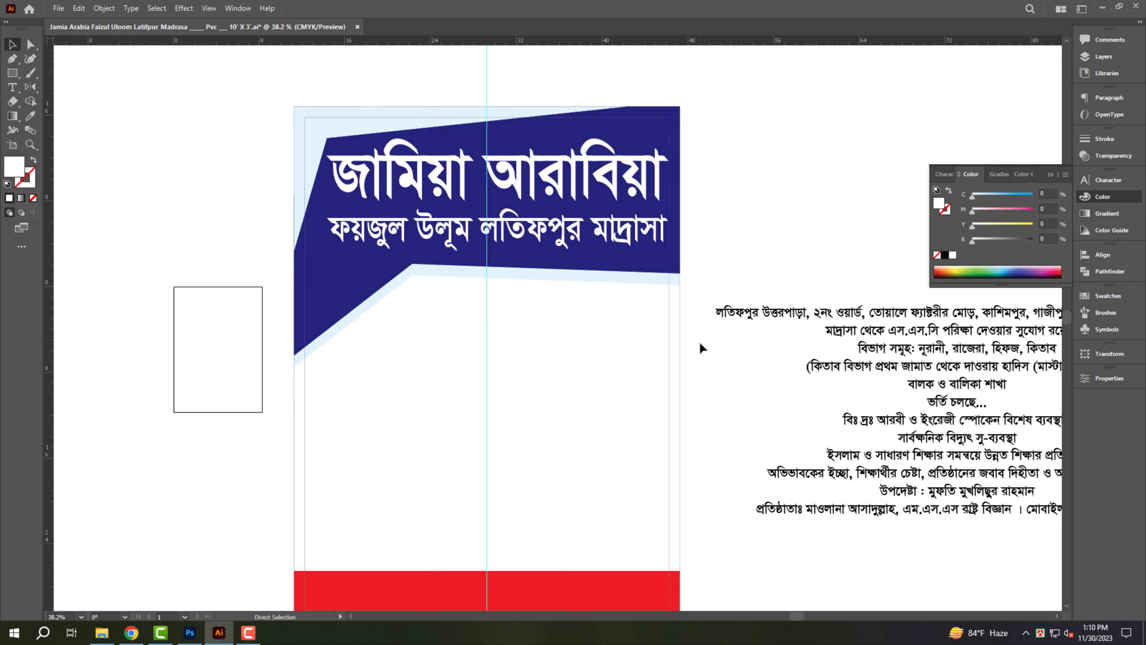
{"action": "left_click", "coordinate": [680, 347]}
{"action": "left_click", "coordinate": [33, 160]}
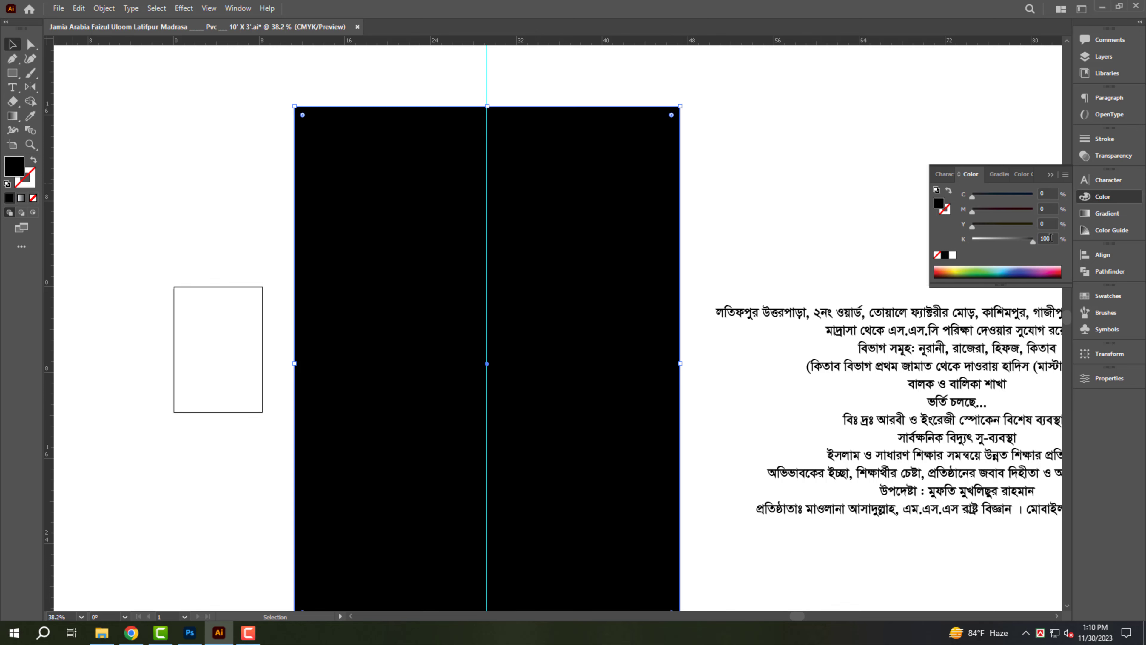
{"action": "type", "text": "5"}
{"action": "key", "text": "Return"}
{"action": "key", "text": "ctrl+shift+bracketleft"}
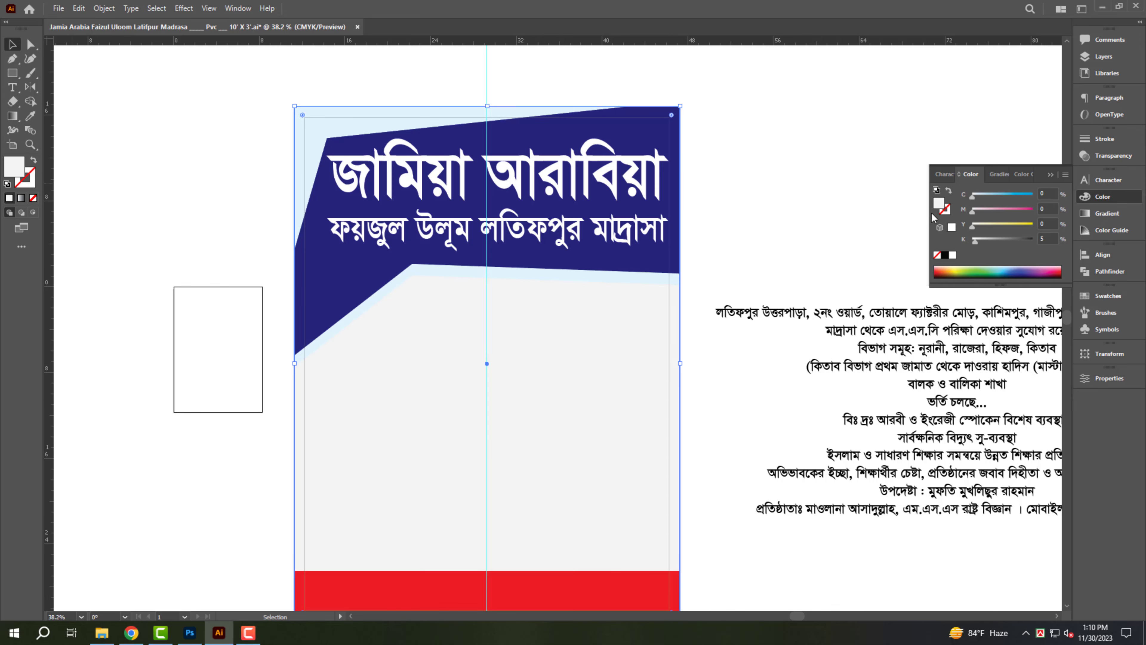
Recolour the background rectangle to a pale blue, using C 5, M 0, Y 0, K 0
{"action": "left_click", "coordinate": [601, 275]}
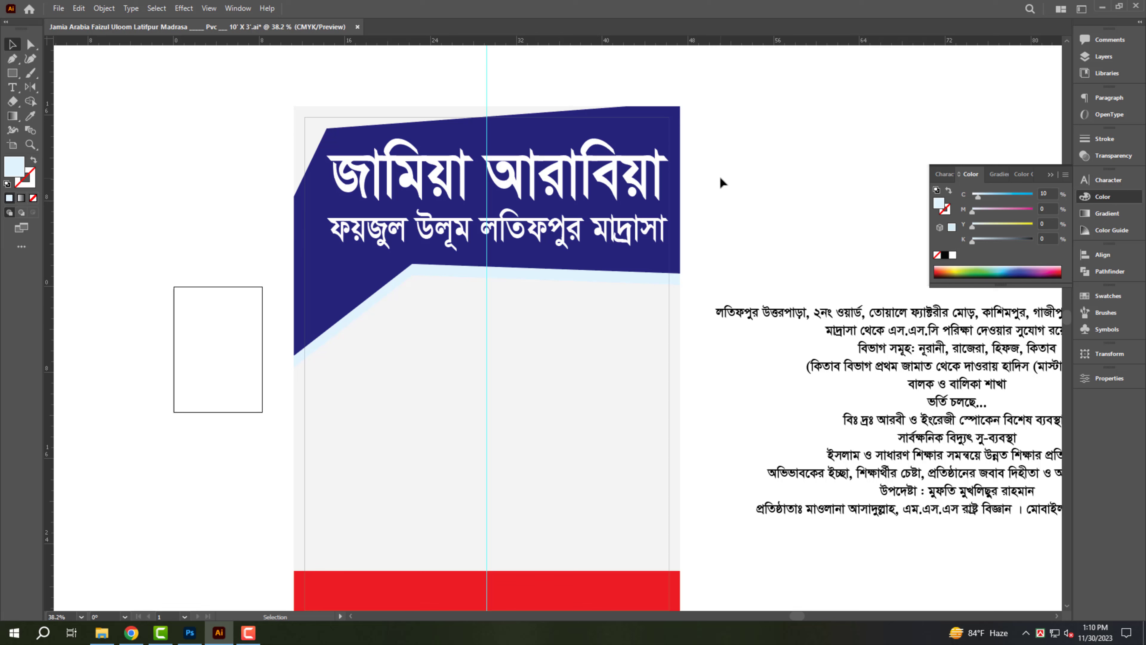
{"action": "left_click", "coordinate": [585, 391]}
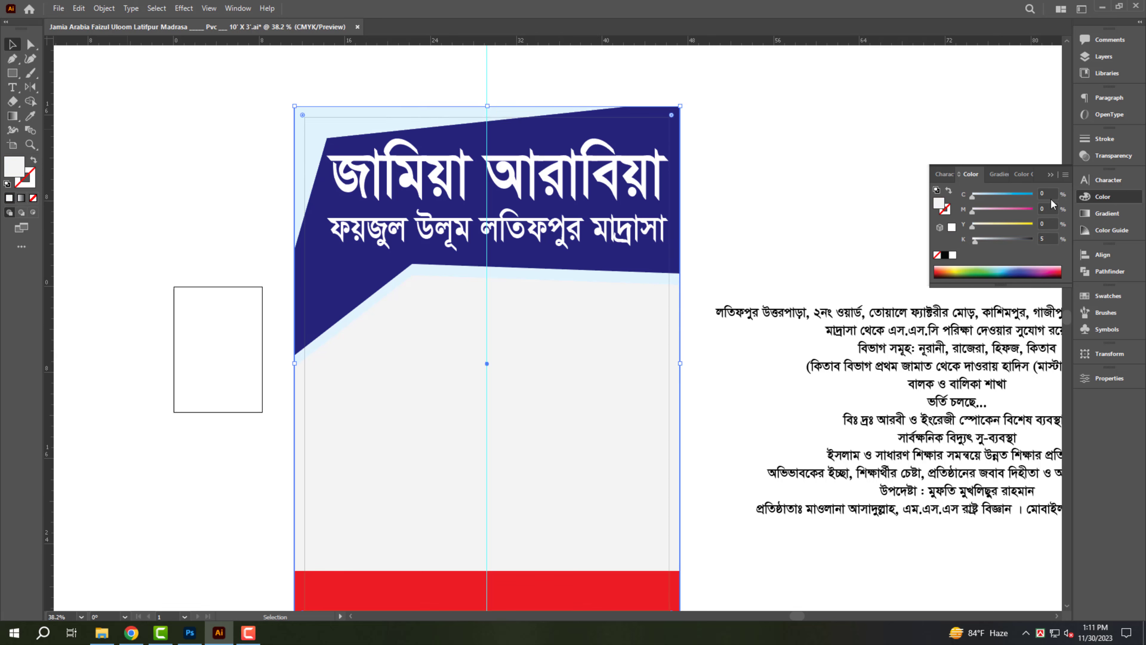
{"action": "type", "text": "5"}
{"action": "key", "text": "Tab"}
{"action": "key", "text": "Tab"}
{"action": "key", "text": "Tab"}
{"action": "type", "text": "0"}
{"action": "key", "text": "Return"}
{"action": "left_click", "coordinate": [790, 111]}
Move the body text block onto the poster and cut its first line, containing the address and mobile number
{"action": "left_click_drag", "start_coordinate": [828, 160], "coordinate": [738, 159]}
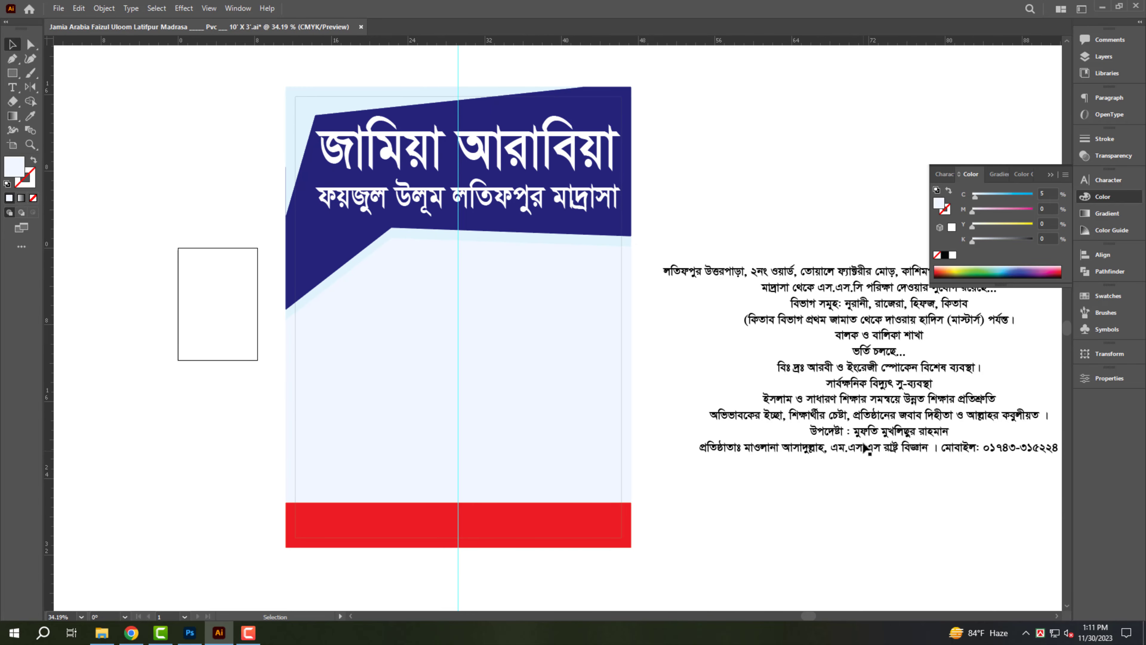
{"action": "left_click", "coordinate": [858, 431]}
{"action": "left_click_drag", "start_coordinate": [855, 402], "coordinate": [493, 418]}
{"action": "key", "text": "t"}
{"action": "triple_click", "coordinate": [537, 287]}
{"action": "key", "text": "ctrl+x"}
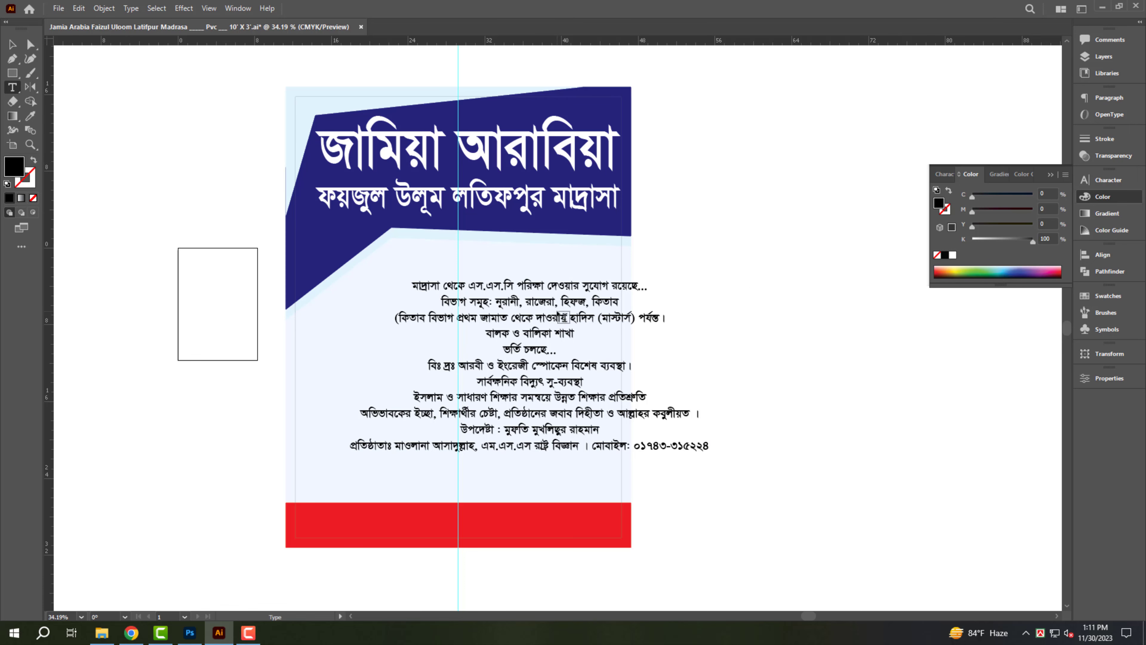
Duplicate the body text onto the red bottom strip and replace the copy's content with the cut address line
{"action": "left_click", "coordinate": [540, 301], "text": "ctrl"}
{"action": "left_click_drag", "start_coordinate": [524, 288], "coordinate": [474, 512]}
{"action": "left_click", "coordinate": [473, 513]}
{"action": "key", "text": "ctrl+a"}
{"action": "key", "text": "ctrl+v"}
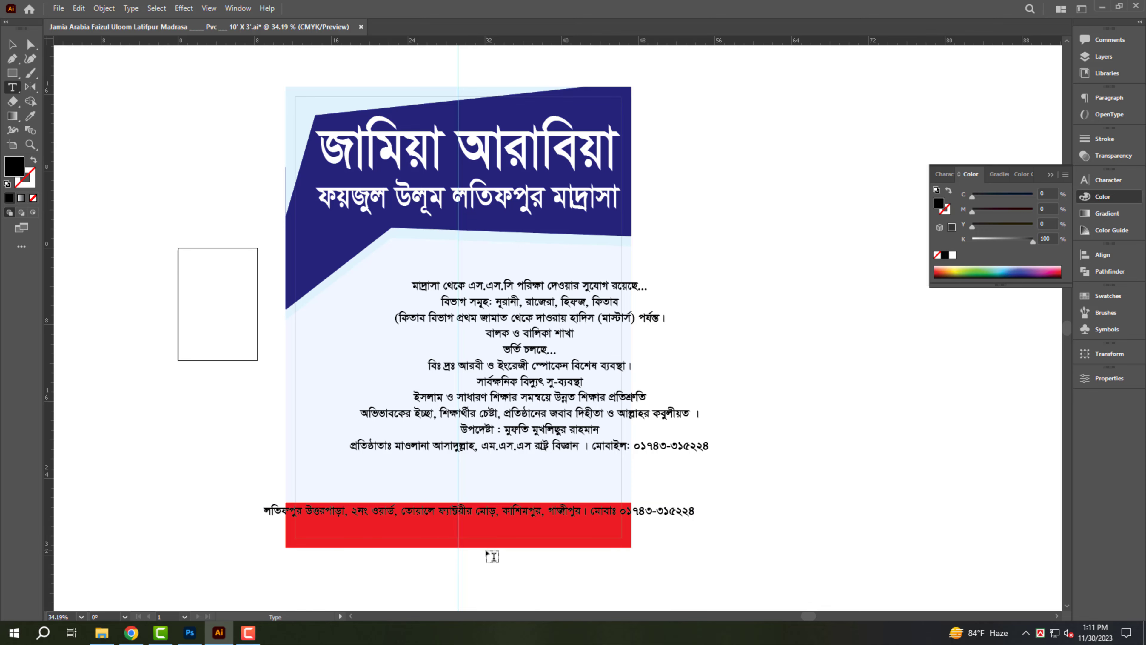
{"action": "key", "text": "Escape"}
Break the strip's text onto a second line before the mobile number and centre both lines within the red strip
{"action": "scroll", "coordinate": [471, 582], "scroll_direction": "up", "scroll_amount": 4}
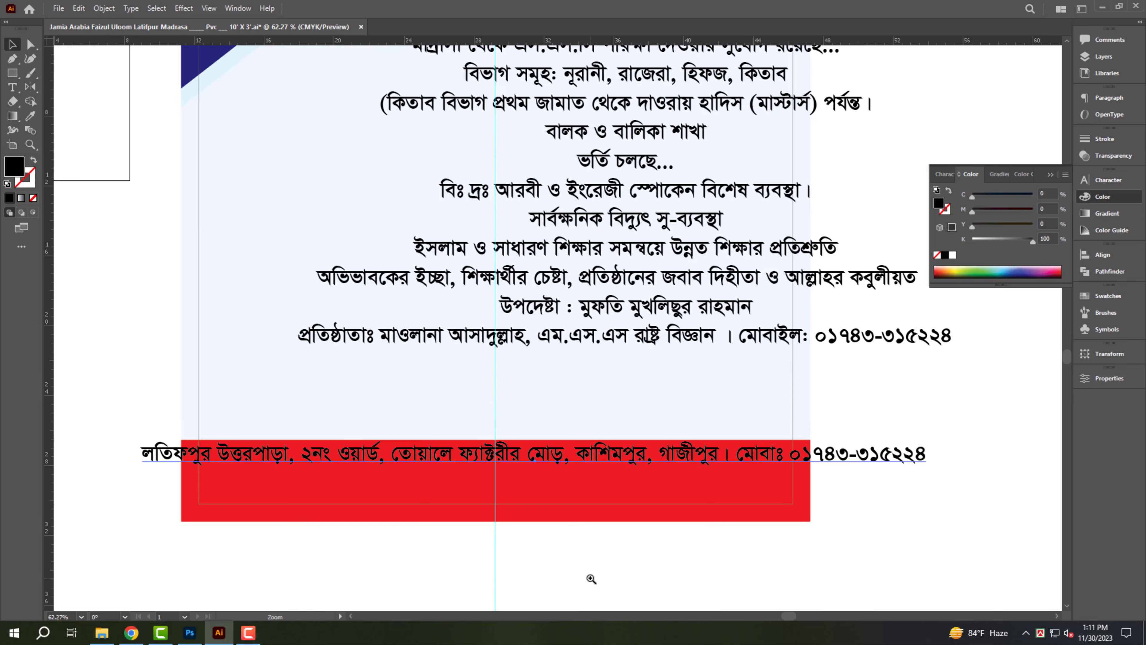
{"action": "double_click", "coordinate": [722, 358]}
{"action": "key", "text": "ctrl+a"}
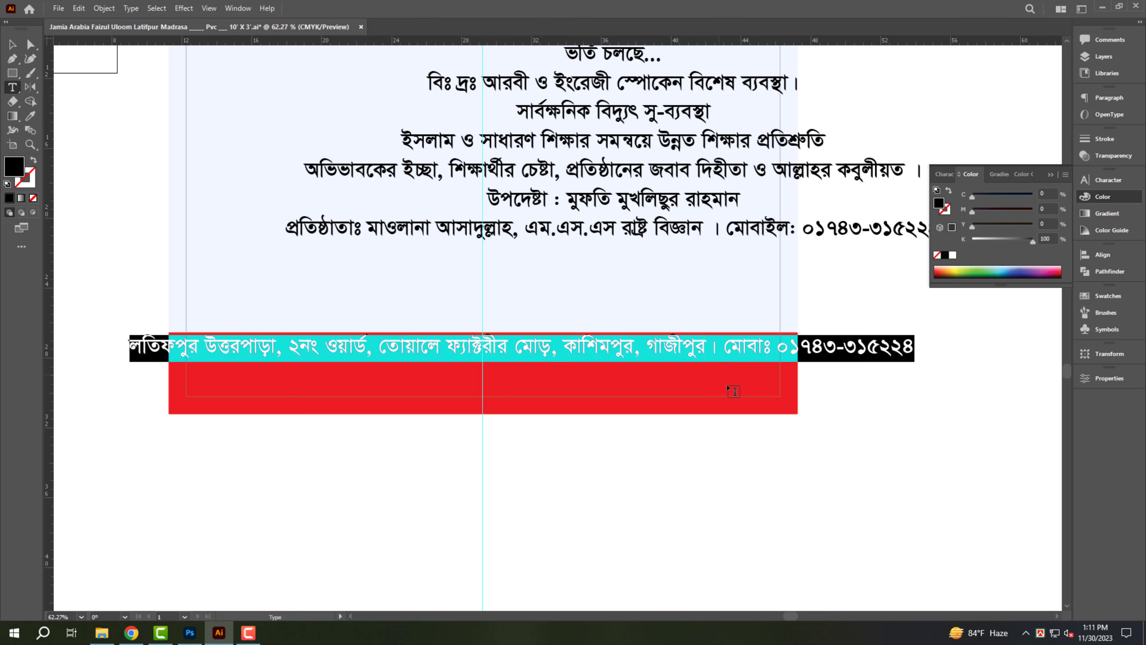
{"action": "left_click", "coordinate": [725, 349]}
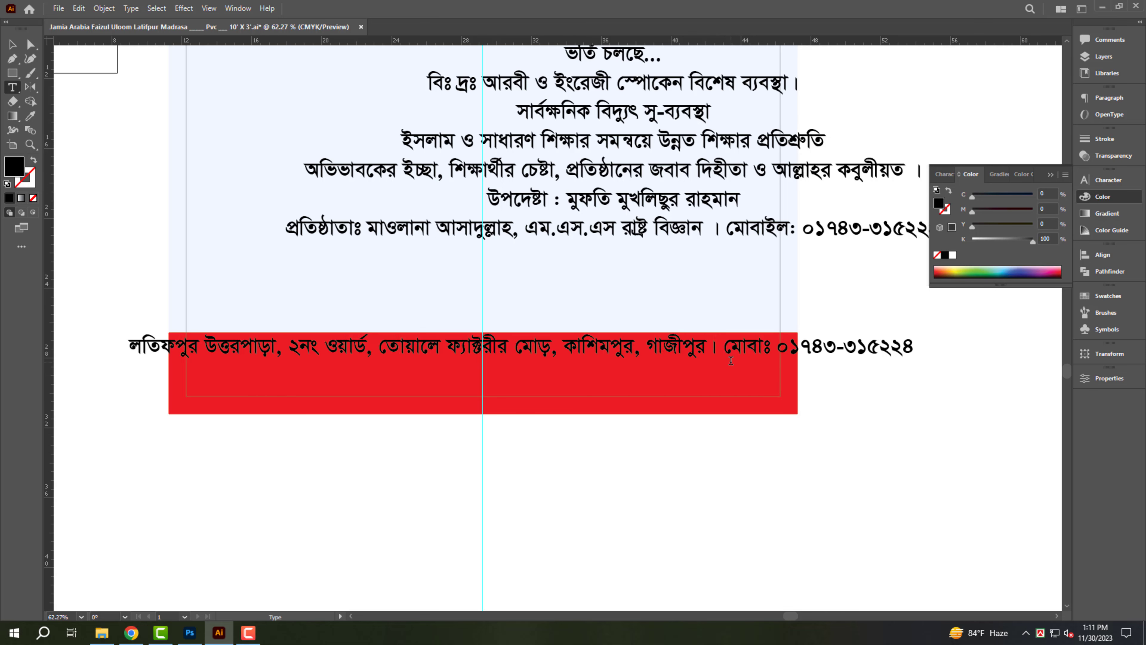
{"action": "key", "text": "Return"}
{"action": "key", "text": "Escape"}
{"action": "left_click_drag", "start_coordinate": [619, 354], "coordinate": [579, 365]}
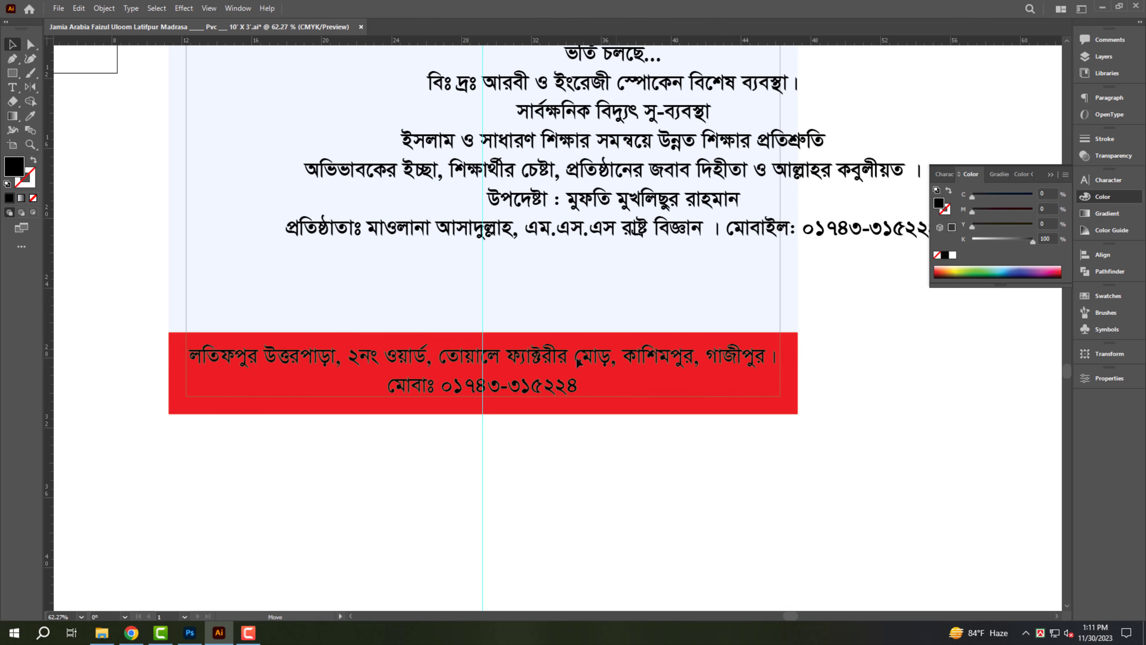
Cut the mobile number line from the strip's text and colour the remaining address line white
{"action": "double_click", "coordinate": [548, 395]}
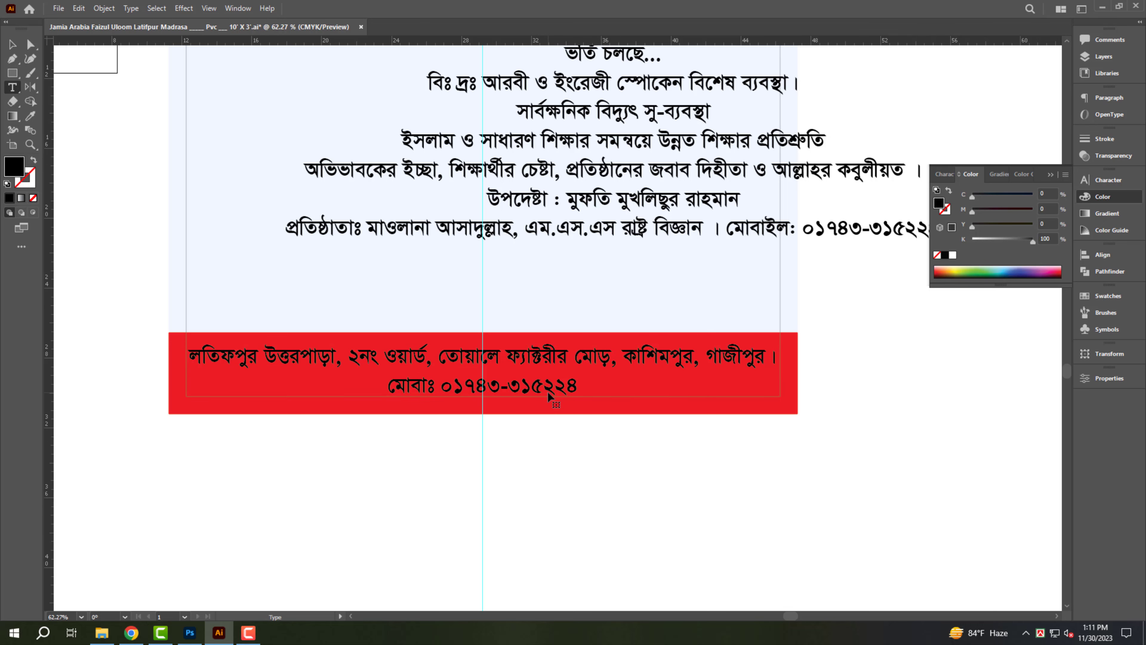
{"action": "triple_click", "coordinate": [573, 400]}
{"action": "key", "text": "ctrl+x"}
{"action": "key", "text": "Escape"}
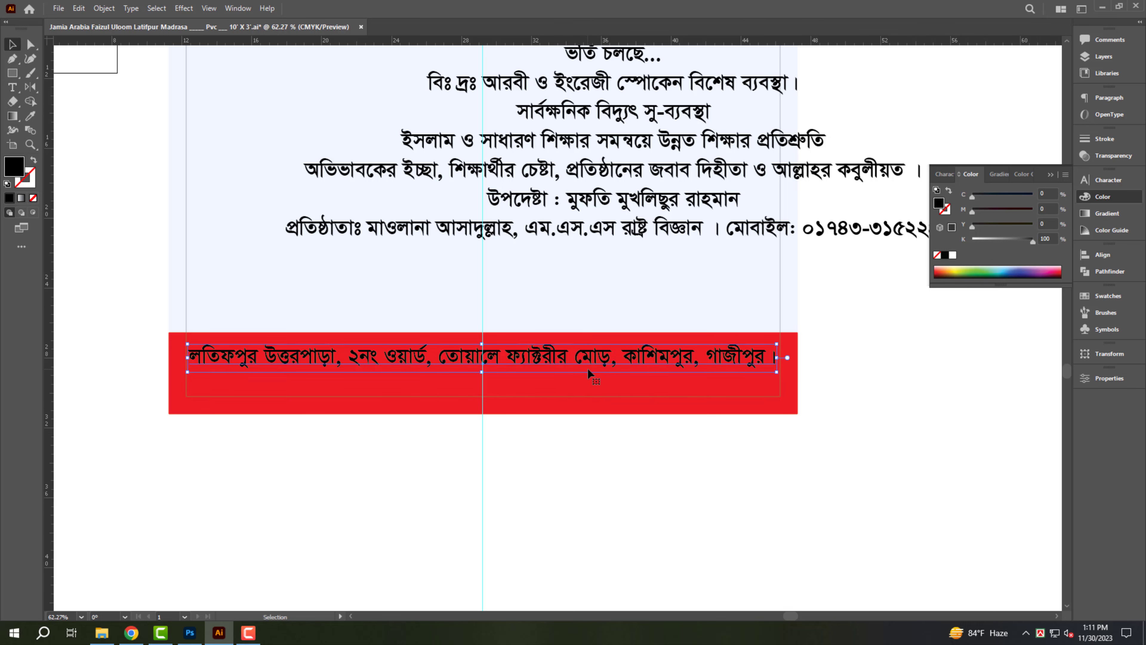
{"action": "left_click", "coordinate": [953, 255]}
{"action": "left_click", "coordinate": [375, 403]}
{"action": "scroll", "coordinate": [374, 404], "scroll_direction": "up", "scroll_amount": 3}
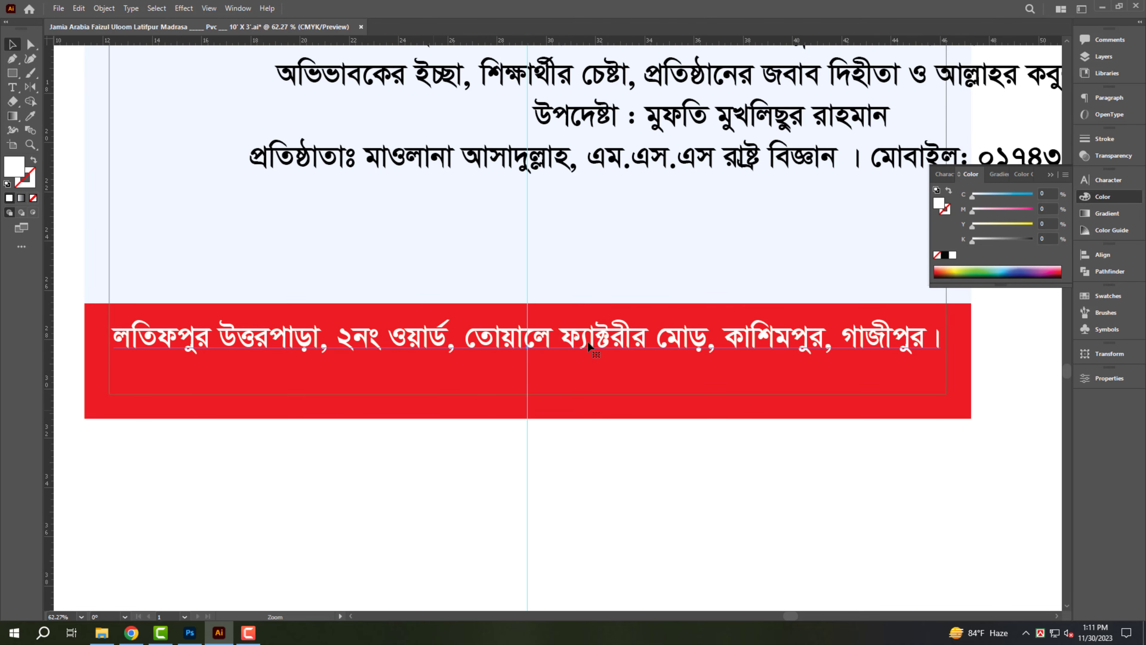
Duplicate the address line directly below itself and replace the copy's text with the cut mobile number line
{"action": "left_click", "coordinate": [588, 331]}
{"action": "left_click_drag", "start_coordinate": [588, 331], "coordinate": [588, 359]}
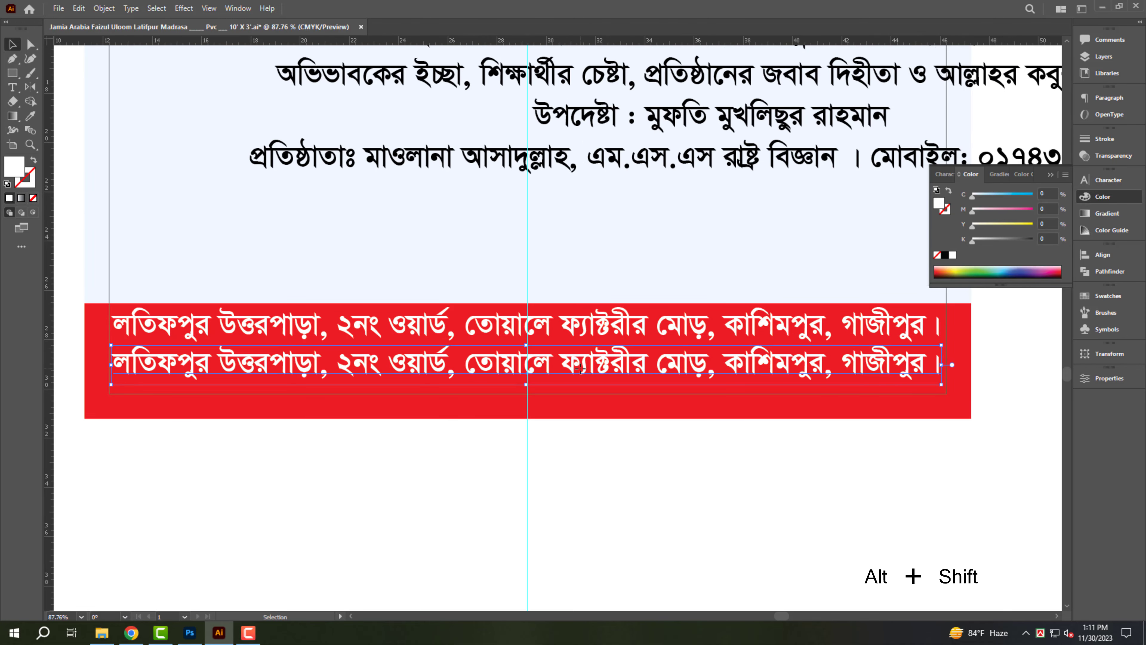
{"action": "double_click", "coordinate": [590, 366]}
{"action": "key", "text": "ctrl+a"}
{"action": "key", "text": "ctrl+v"}
{"action": "double_click", "coordinate": [681, 368]}
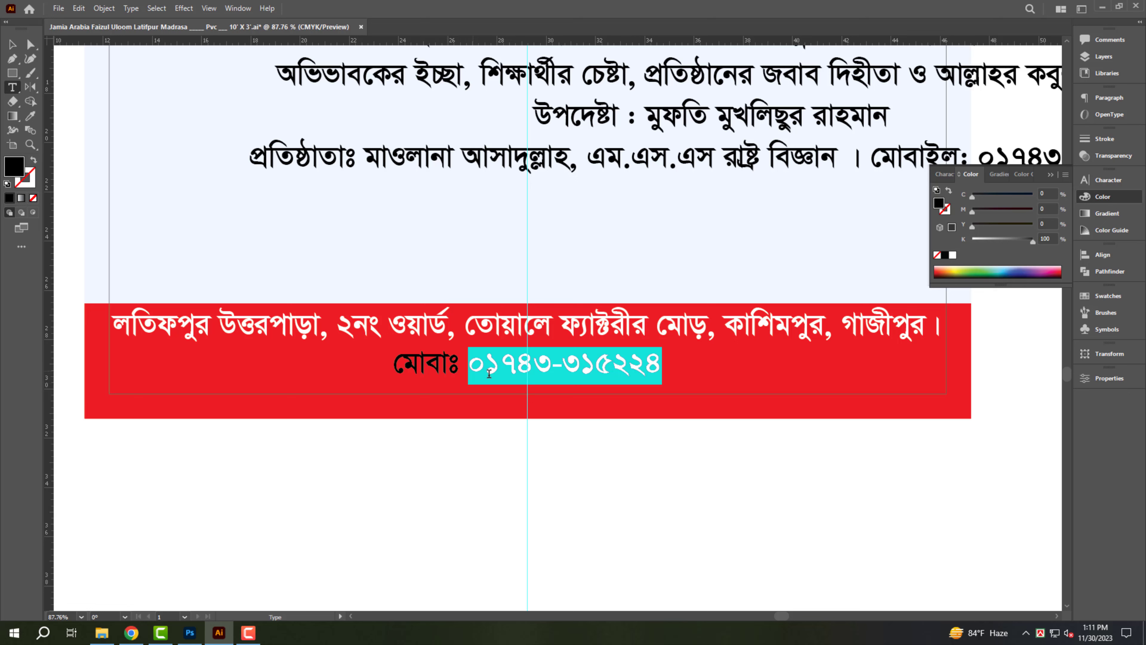
Enlarge the mobile number line about the centre of the red strip and colour it white
{"action": "key", "text": "Escape"}
{"action": "left_click_drag", "start_coordinate": [528, 385], "coordinate": [526, 401]}
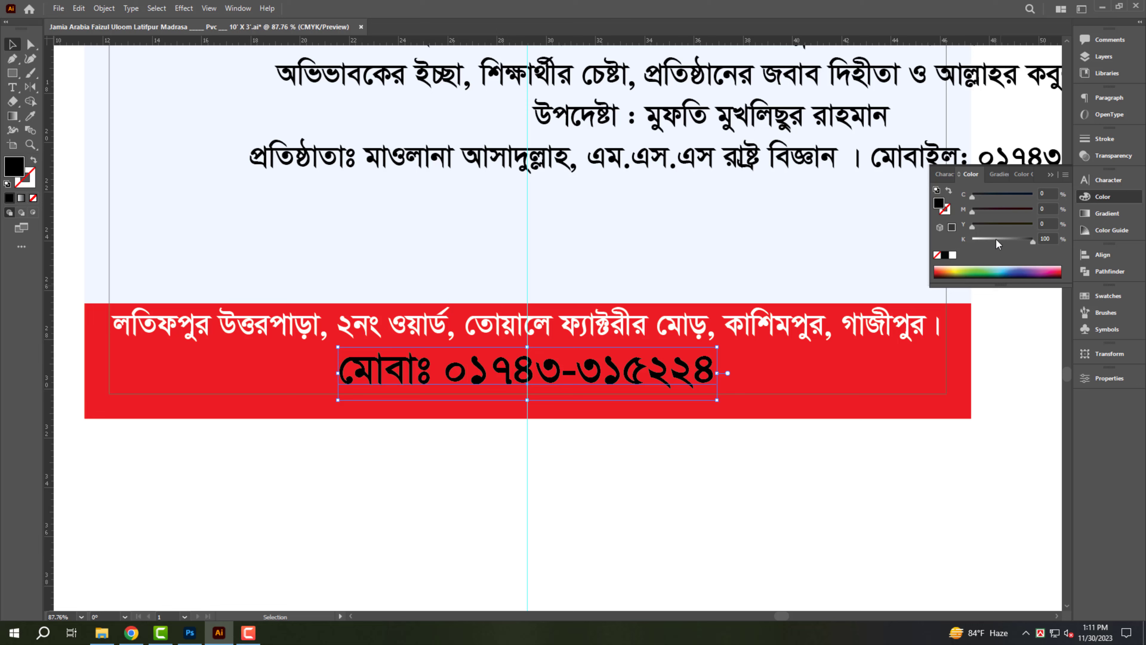
{"action": "left_click", "coordinate": [952, 255]}
Create a copy of the red strip shifted slightly upward behind it and fill the copy white as a thin upper border
{"action": "left_click", "coordinate": [852, 378]}
{"action": "left_click_drag", "start_coordinate": [853, 375], "coordinate": [852, 367]}
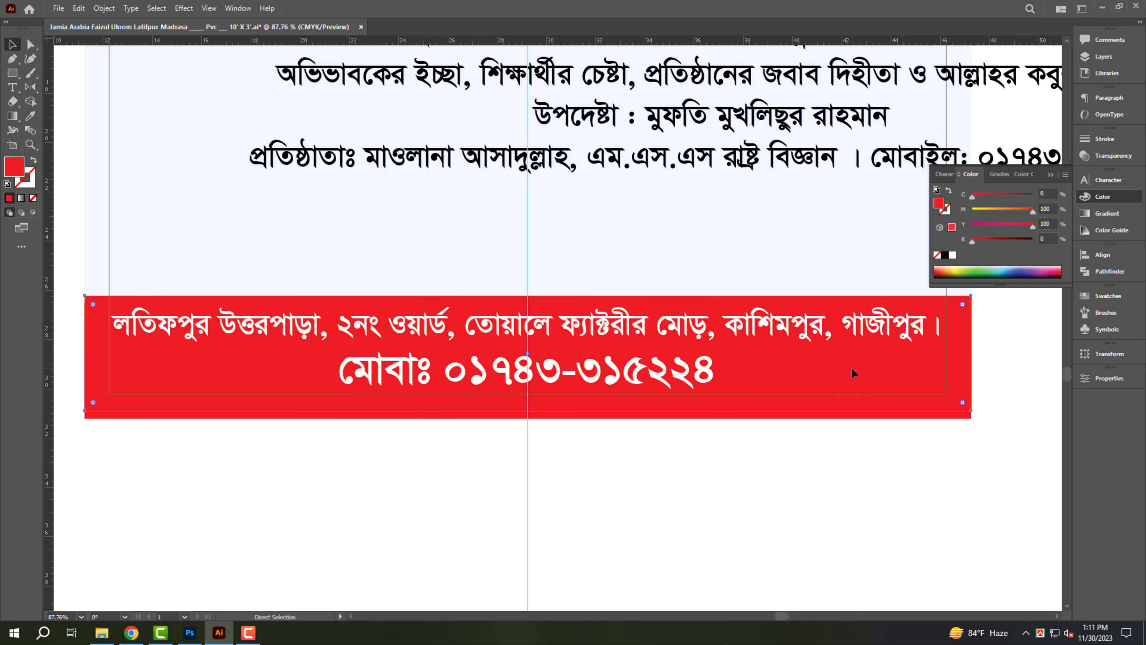
{"action": "left_click", "coordinate": [953, 256]}
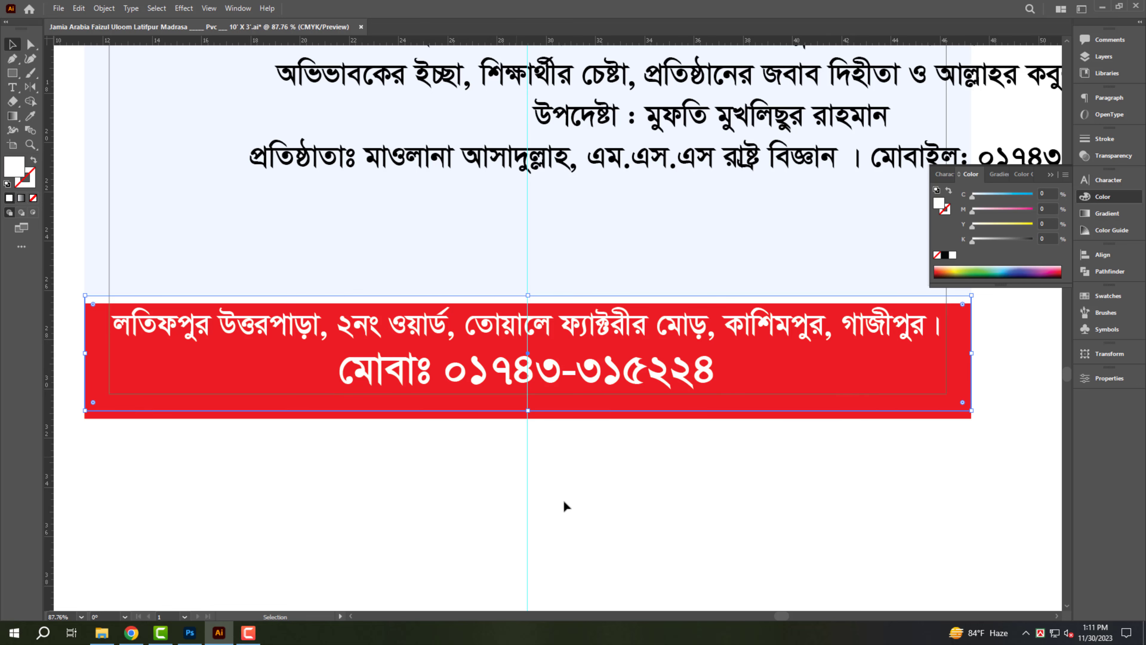
{"action": "left_click", "coordinate": [512, 504]}
{"action": "scroll", "coordinate": [512, 505], "scroll_direction": "down", "scroll_amount": 5}
{"action": "left_click_drag", "start_coordinate": [425, 483], "coordinate": [414, 535]}
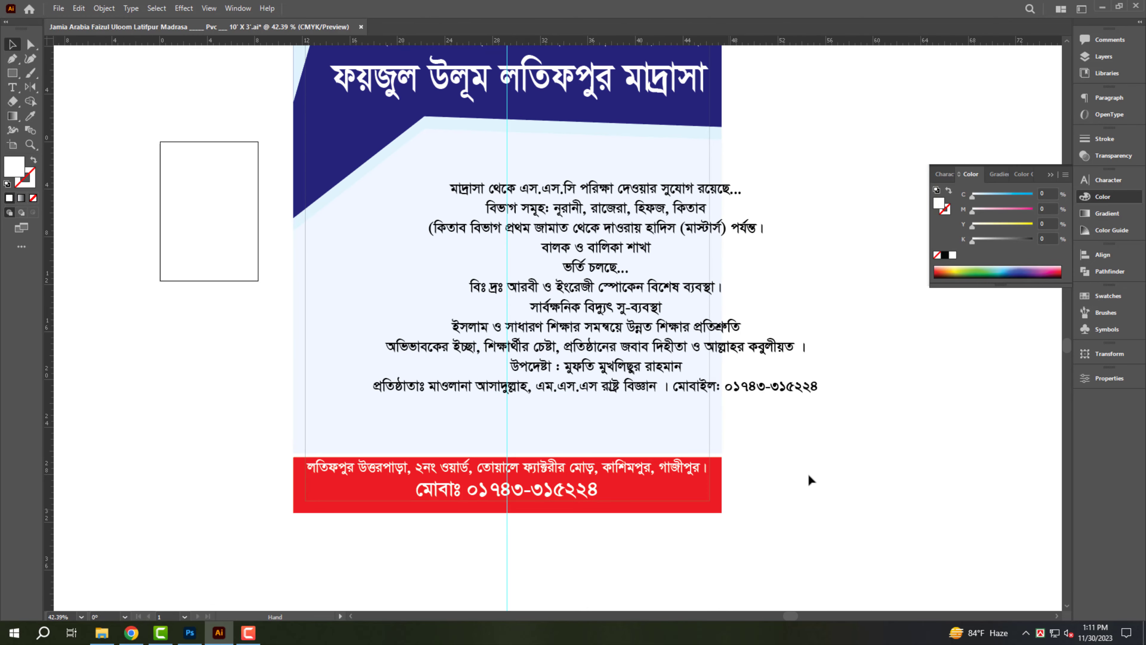
Duplicate the red strip in place and reshape the copy into a tall panel under the left half of the heading
{"action": "left_click", "coordinate": [696, 495]}
{"action": "key", "text": "ctrl+c"}
{"action": "key", "text": "ctrl+f"}
{"action": "key", "text": "a"}
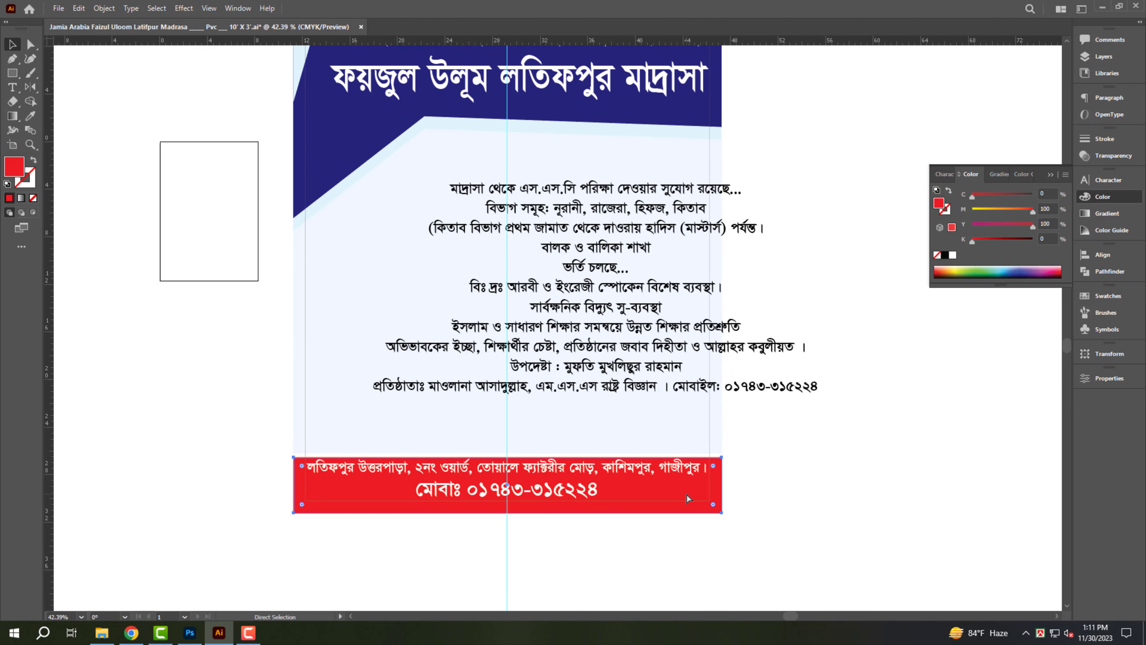
{"action": "left_click_drag", "start_coordinate": [294, 456], "coordinate": [335, 106]}
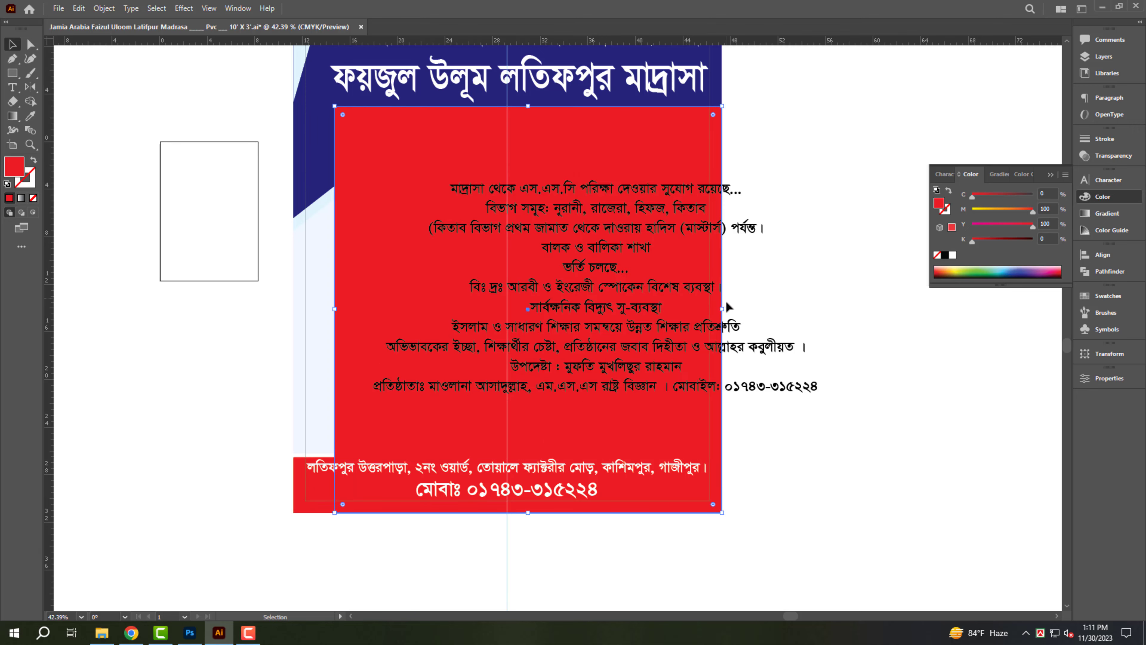
{"action": "left_click_drag", "start_coordinate": [723, 310], "coordinate": [521, 307]}
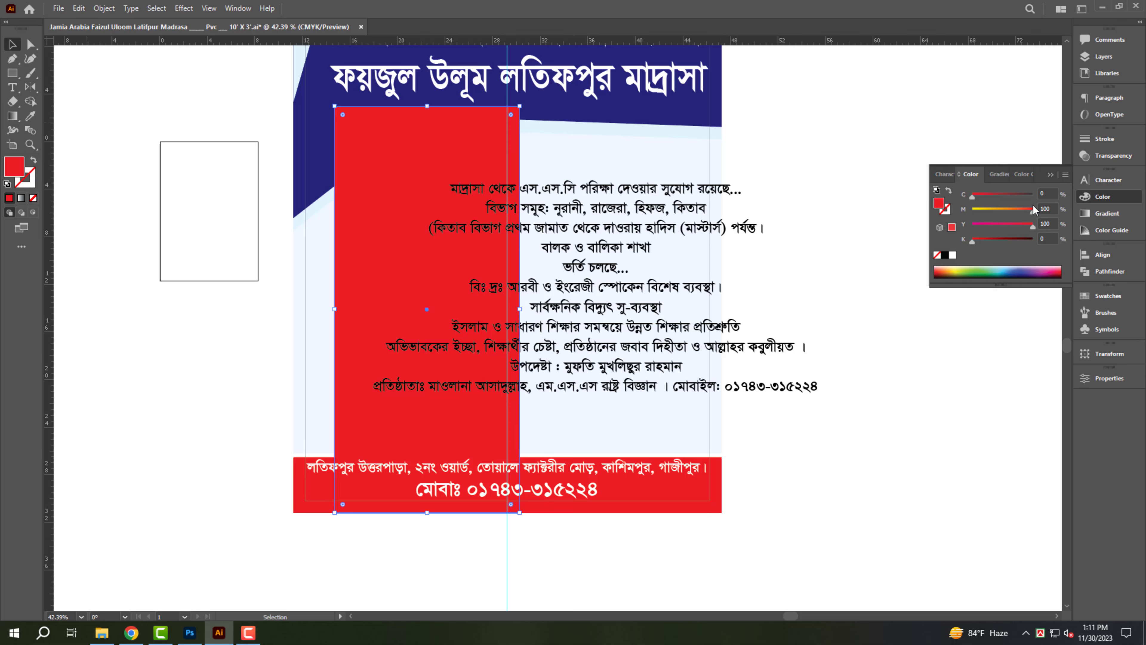
Fill the tall panel yellow with magenta 0 and yellow 100, and arrange it just above the pale blue background
{"action": "left_click_drag", "start_coordinate": [1029, 215], "coordinate": [971, 211]}
{"action": "key", "text": "ctrl+shift+bracketleft"}
{"action": "key", "text": "ctrl+bracketright"}
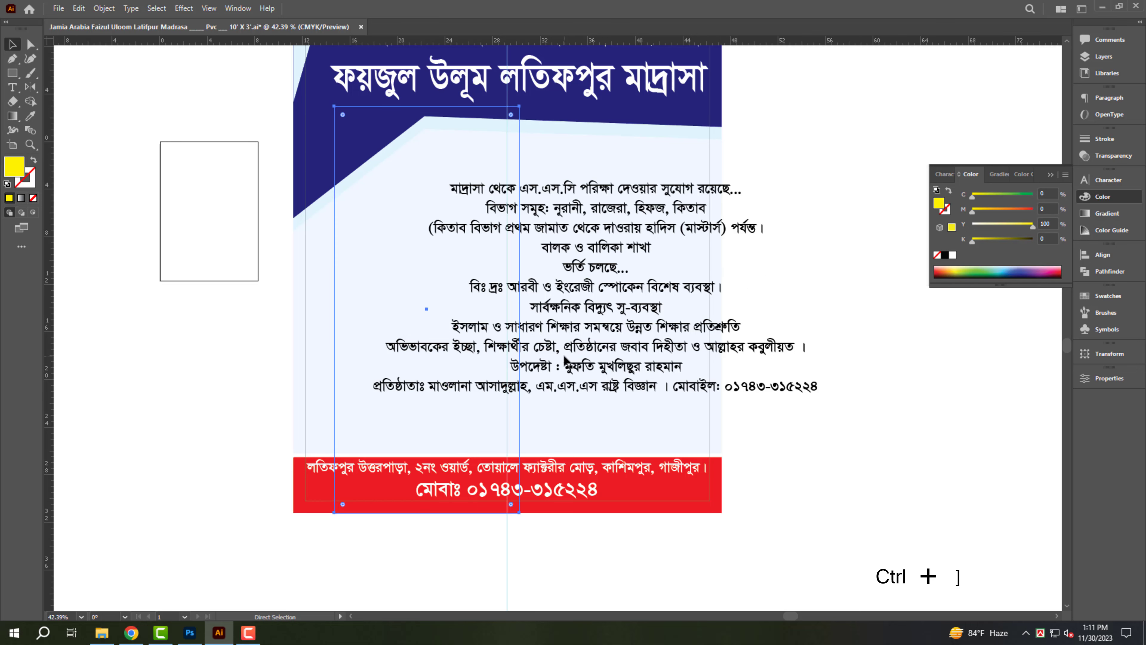
Move the body text block off the poster to the empty canvas beside it
{"action": "left_click_drag", "start_coordinate": [561, 296], "coordinate": [823, 330]}
{"action": "left_click_drag", "start_coordinate": [559, 235], "coordinate": [606, 322]}
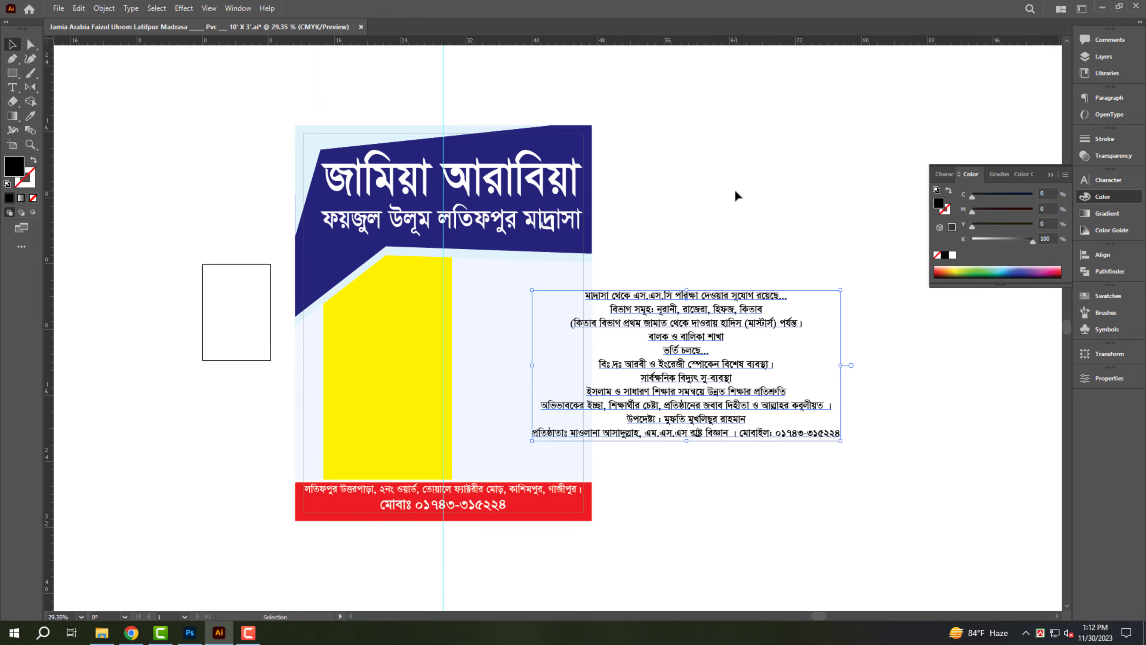
{"action": "left_click", "coordinate": [737, 192]}
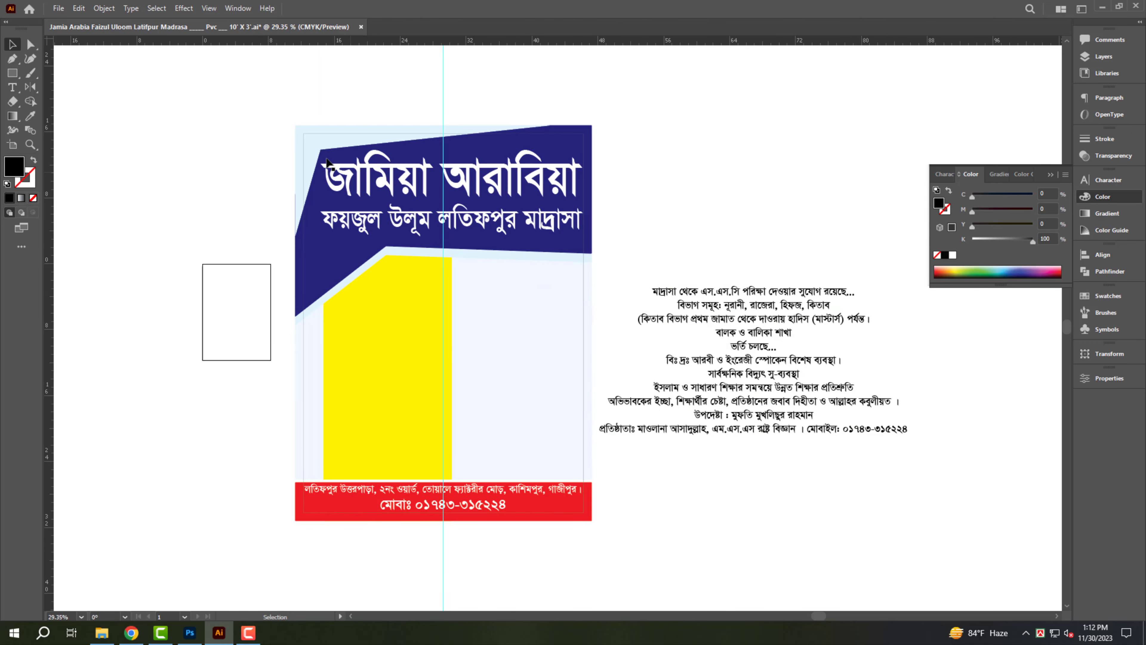
Recolour the pale accent shape behind the navy heading to 100% cyan and duplicate it slightly lower
{"action": "left_click", "coordinate": [409, 254]}
{"action": "scroll", "coordinate": [409, 256], "scroll_direction": "up", "scroll_amount": 2}
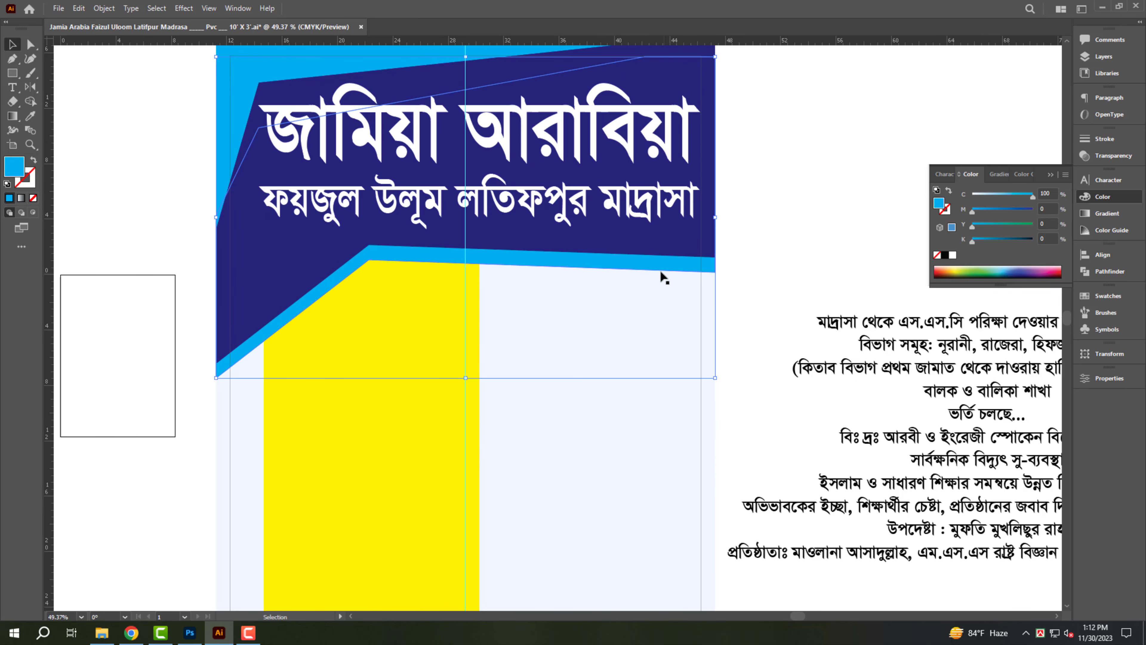
{"action": "left_click_drag", "start_coordinate": [660, 271], "coordinate": [664, 279]}
{"action": "left_click_drag", "start_coordinate": [1033, 196], "coordinate": [976, 197]}
{"action": "left_click", "coordinate": [534, 368]}
{"action": "left_click", "coordinate": [504, 272]}
{"action": "left_click_drag", "start_coordinate": [506, 274], "coordinate": [506, 295]}
Turn the lower accent copy into a soft shadow by filling it black and setting its opacity to 10%
{"action": "double_click", "coordinate": [1044, 194]}
{"action": "type", "text": "0"}
{"action": "key", "text": "Tab"}
{"action": "key", "text": "Tab"}
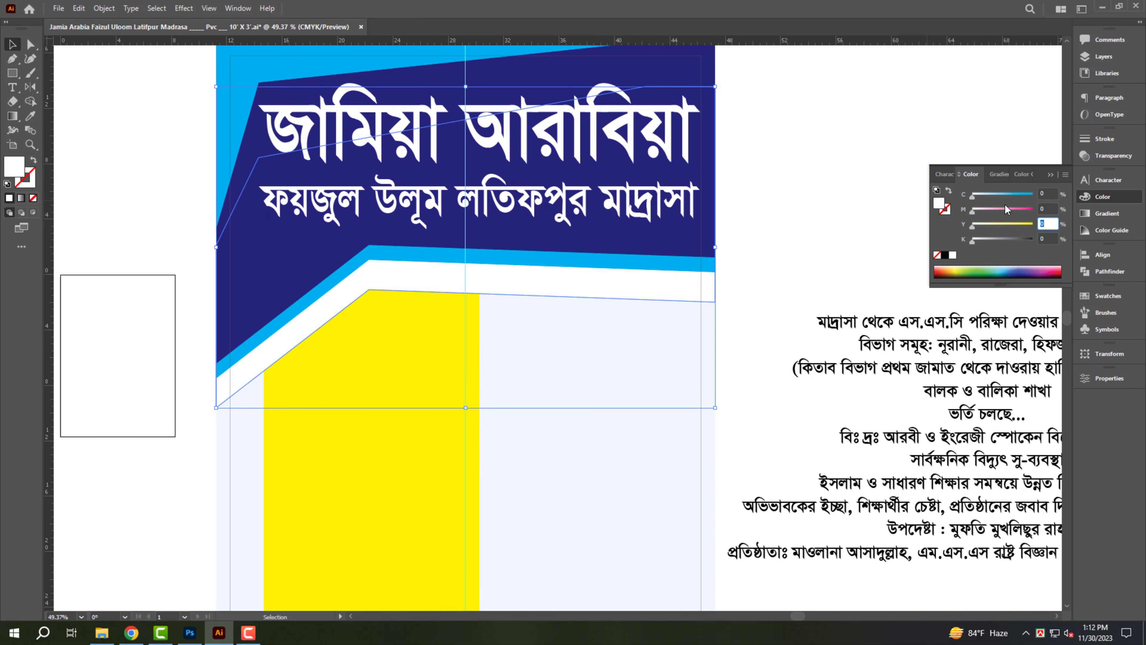
{"action": "key", "text": "Tab"}
{"action": "type", "text": "10"}
{"action": "left_click", "coordinate": [946, 255]}
{"action": "left_click", "coordinate": [1113, 155]}
{"action": "double_click", "coordinate": [1031, 151]}
{"action": "type", "text": "20"}
{"action": "left_click", "coordinate": [603, 320]}
{"action": "scroll", "coordinate": [445, 250], "scroll_direction": "down", "scroll_amount": 3}
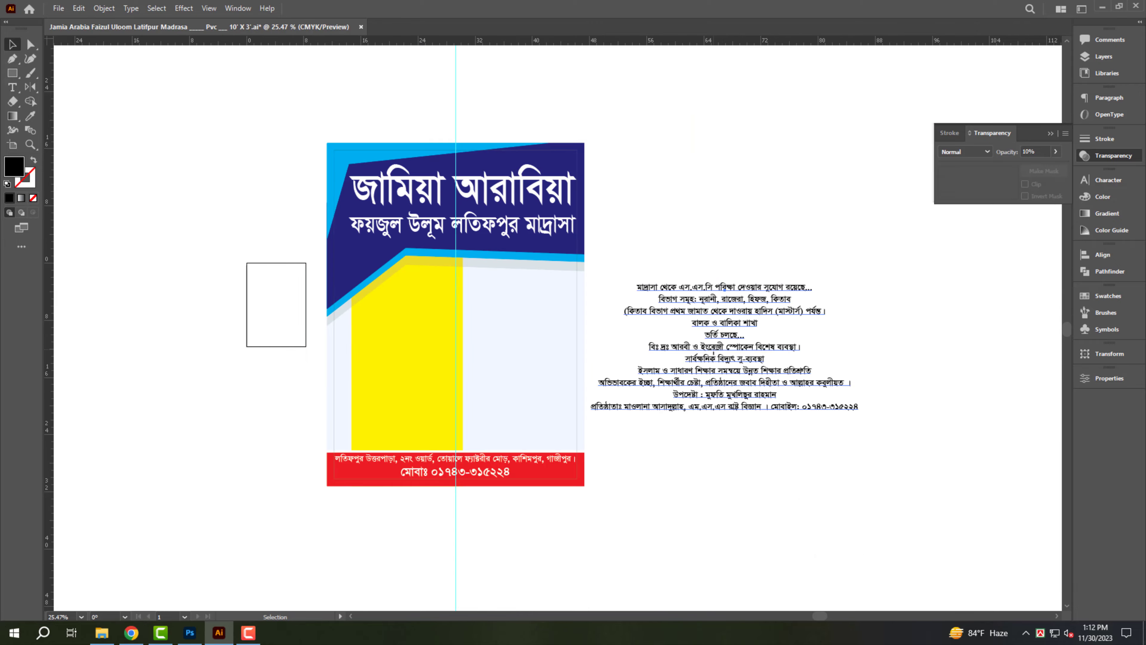
Open typography.ai from the Logo folder inside All Logo on the All Design (F:) drive
{"action": "key", "text": "super+d"}
{"action": "double_click", "coordinate": [23, 27]}
{"action": "double_click", "coordinate": [512, 192]}
{"action": "double_click", "coordinate": [357, 122]}
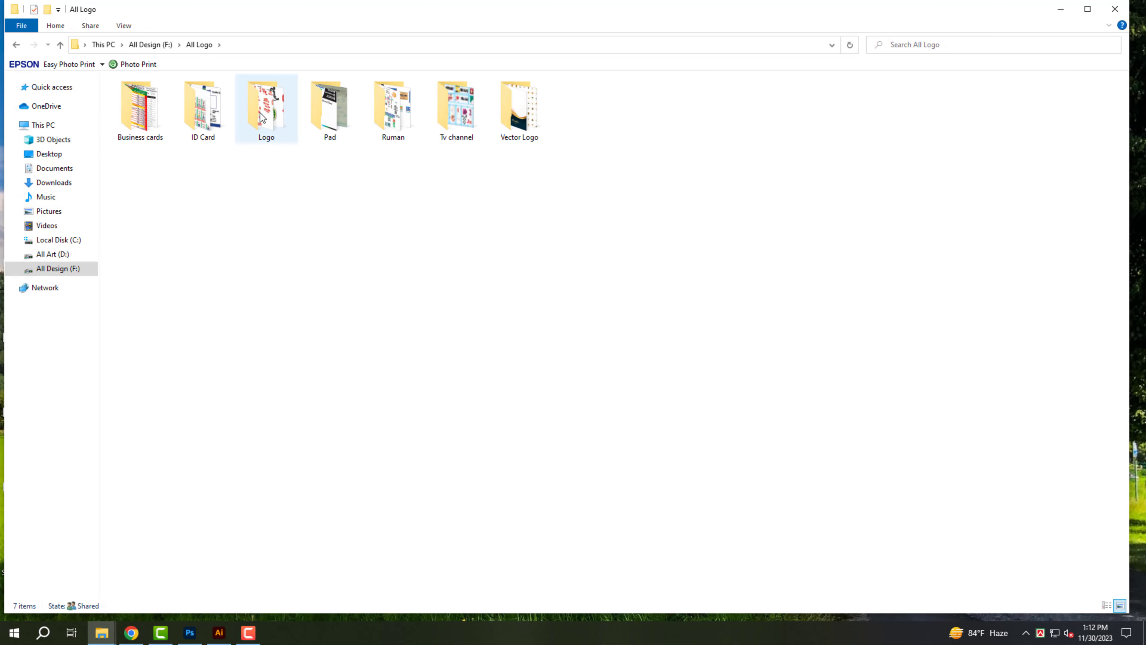
{"action": "double_click", "coordinate": [261, 118]}
{"action": "double_click", "coordinate": [970, 341]}
{"action": "left_click", "coordinate": [687, 336]}
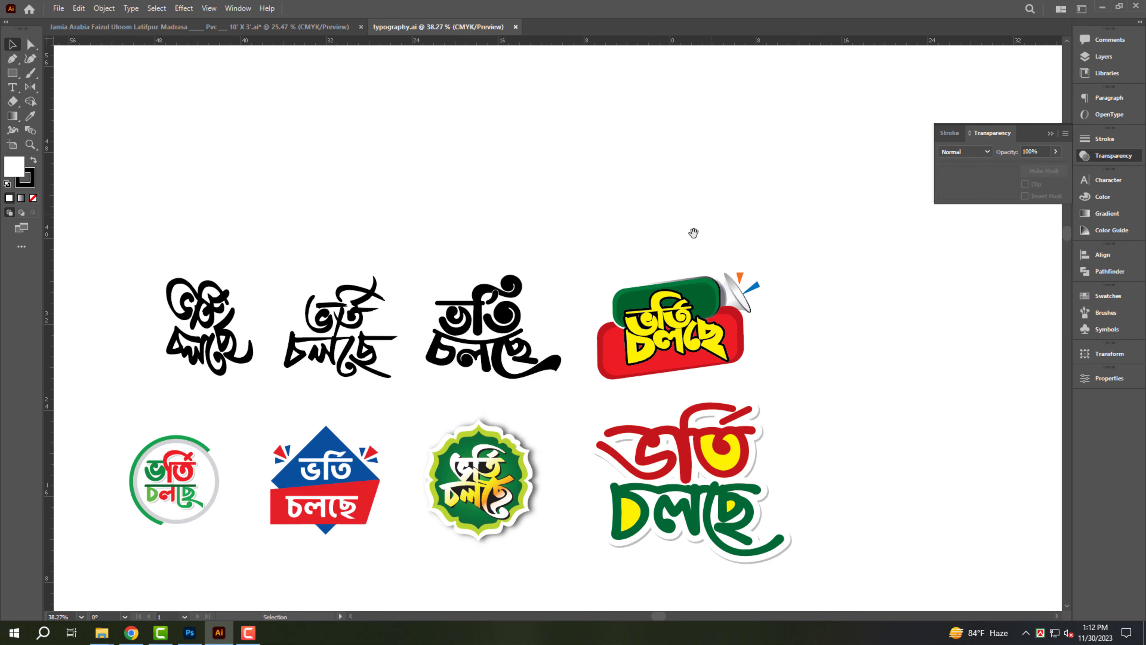
Cut the green-and-red "ভর্তি চলছে" badge with the megaphone and close typography.ai without saving changes
{"action": "left_click_drag", "start_coordinate": [694, 232], "coordinate": [732, 195]}
{"action": "left_click", "coordinate": [718, 285]}
{"action": "left_click", "coordinate": [532, 461]}
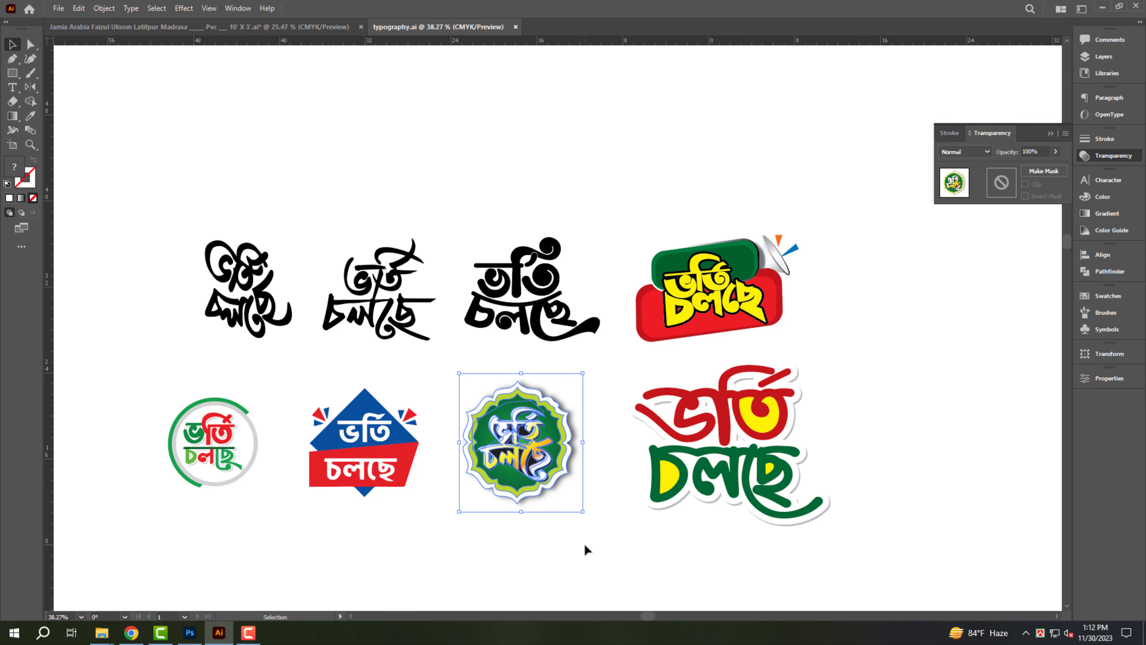
{"action": "key", "text": "a"}
{"action": "left_click", "coordinate": [747, 307]}
{"action": "left_click_drag", "start_coordinate": [541, 524], "coordinate": [586, 523]}
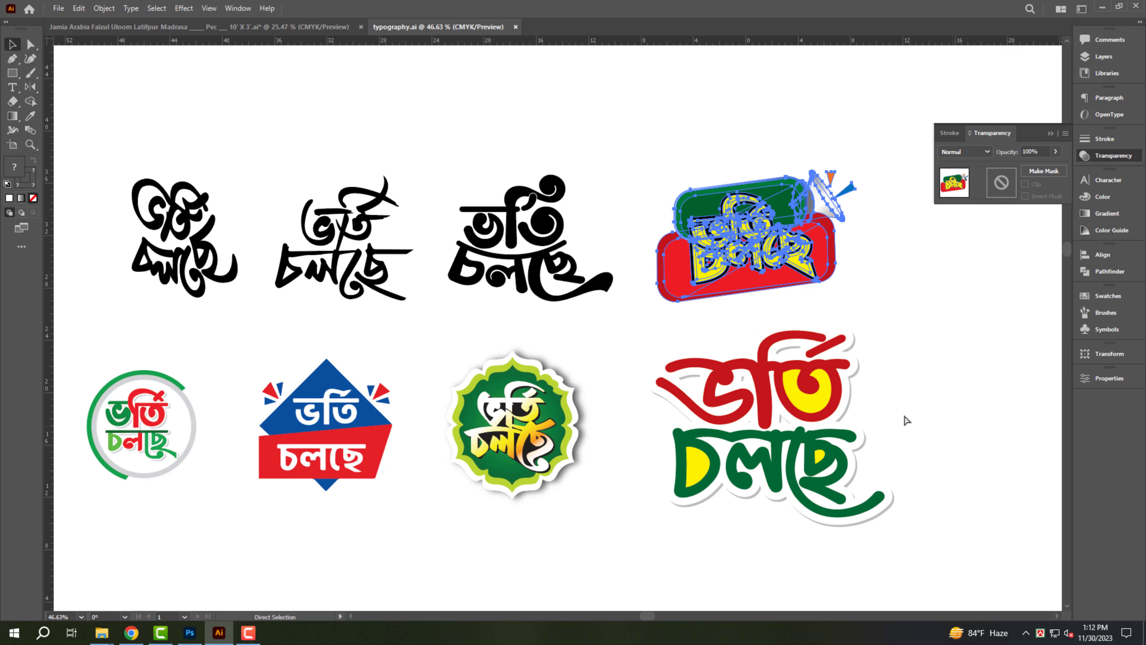
{"action": "key", "text": "ctrl+x"}
{"action": "key", "text": "ctrl+w"}
{"action": "left_click", "coordinate": [621, 332]}
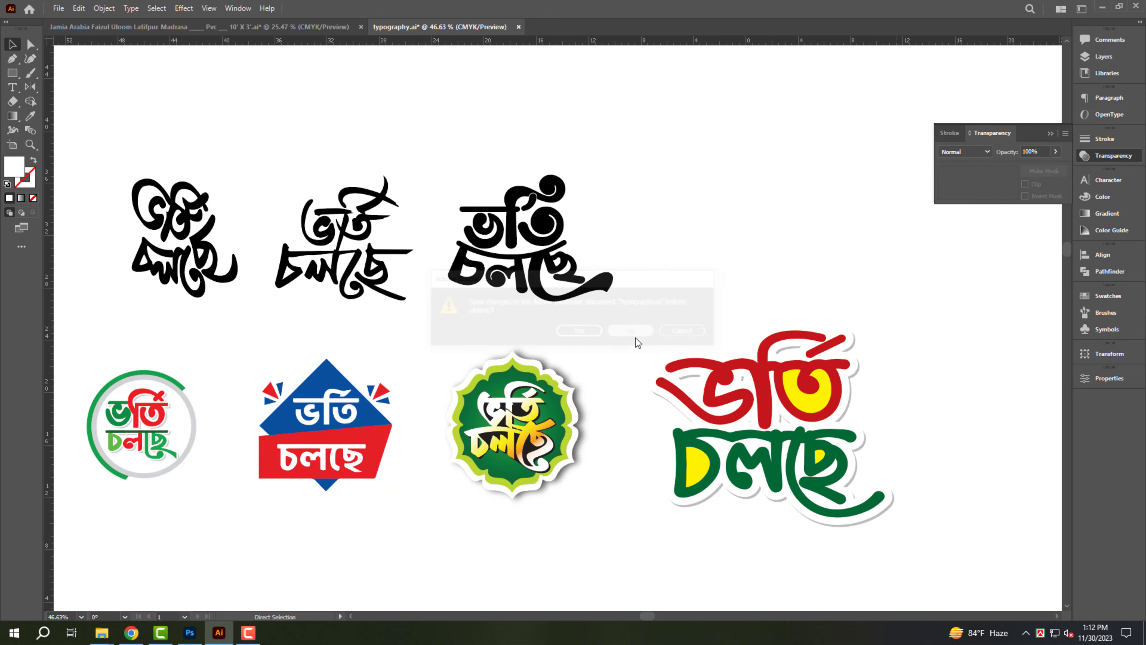
Paste the "ভর্তি চলছে" badge into the poster and place it beside the yellow panel, just below the heading
{"action": "left_click_drag", "start_coordinate": [562, 307], "coordinate": [658, 360]}
{"action": "key", "text": "ctrl+v"}
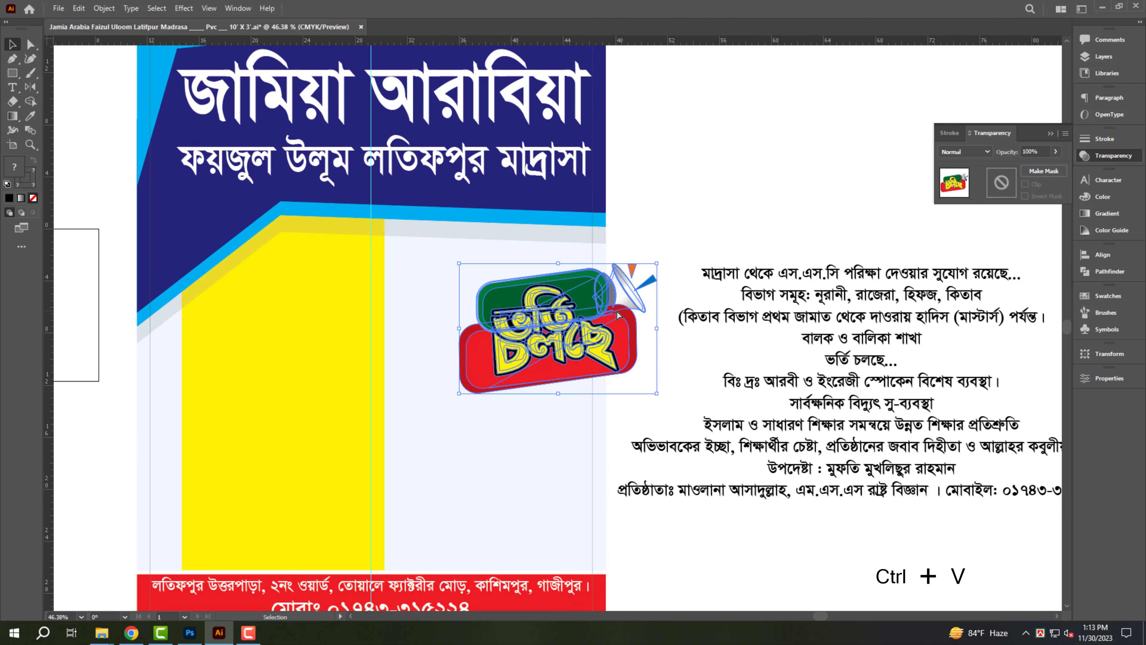
{"action": "left_click_drag", "start_coordinate": [570, 343], "coordinate": [509, 313]}
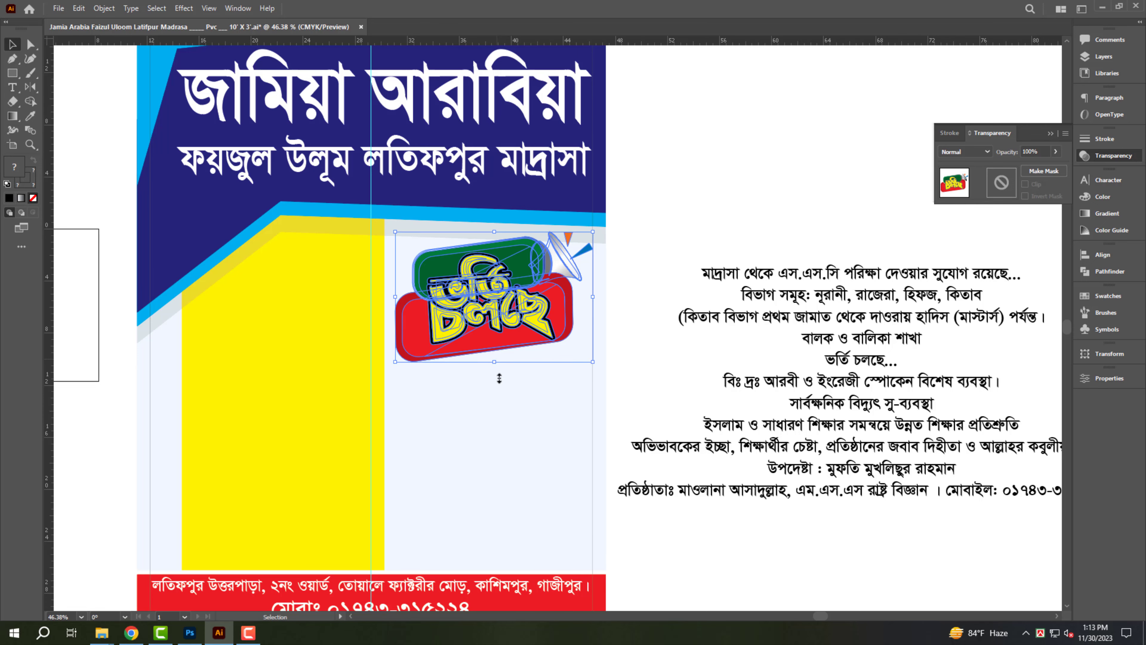
{"action": "left_click_drag", "start_coordinate": [500, 379], "coordinate": [499, 379]}
Fine-tune the badge's size and position so it fills the space between the yellow panel and the right margin
{"action": "left_click", "coordinate": [735, 202]}
{"action": "left_click_drag", "start_coordinate": [549, 323], "coordinate": [632, 316]}
{"action": "left_click", "coordinate": [568, 321]}
{"action": "left_click", "coordinate": [649, 316]}
{"action": "left_click", "coordinate": [434, 339]}
{"action": "left_click_drag", "start_coordinate": [435, 337], "coordinate": [431, 338]}
{"action": "scroll", "coordinate": [512, 254], "scroll_direction": "down", "scroll_amount": 2}
{"action": "left_click_drag", "start_coordinate": [492, 270], "coordinate": [491, 284]}
{"action": "left_click_drag", "start_coordinate": [440, 208], "coordinate": [257, 210]}
{"action": "left_click", "coordinate": [379, 271]}
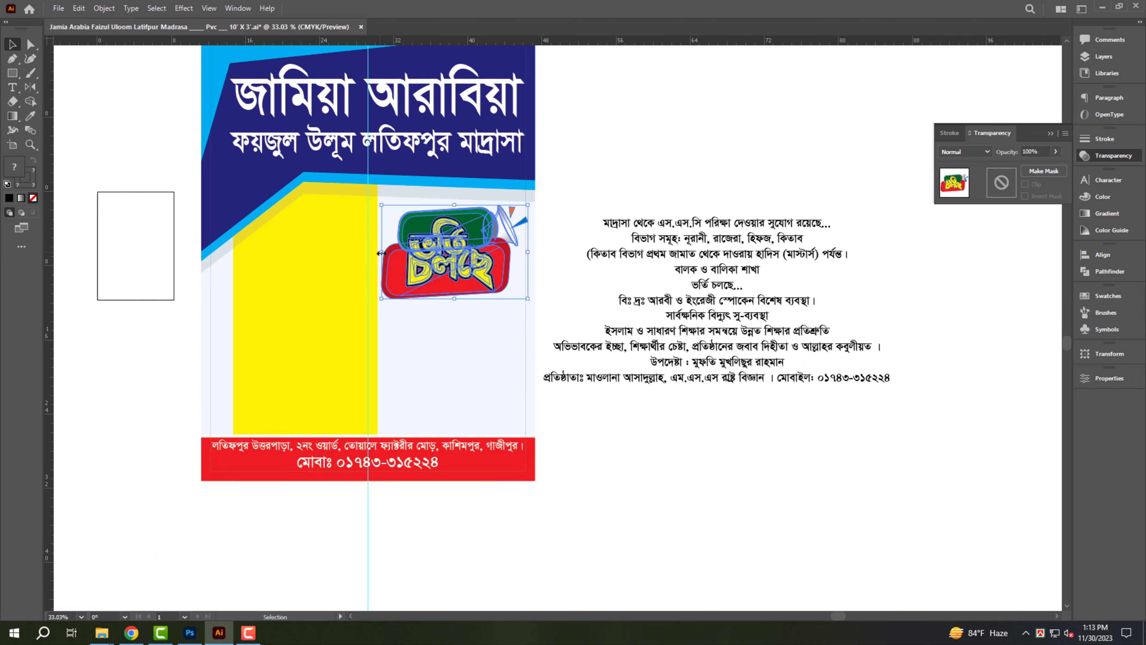
{"action": "left_click_drag", "start_coordinate": [381, 254], "coordinate": [385, 254]}
Narrow the yellow panel to about 14.58 in so its right edge meets the vertical centre guide
{"action": "left_click", "coordinate": [334, 278]}
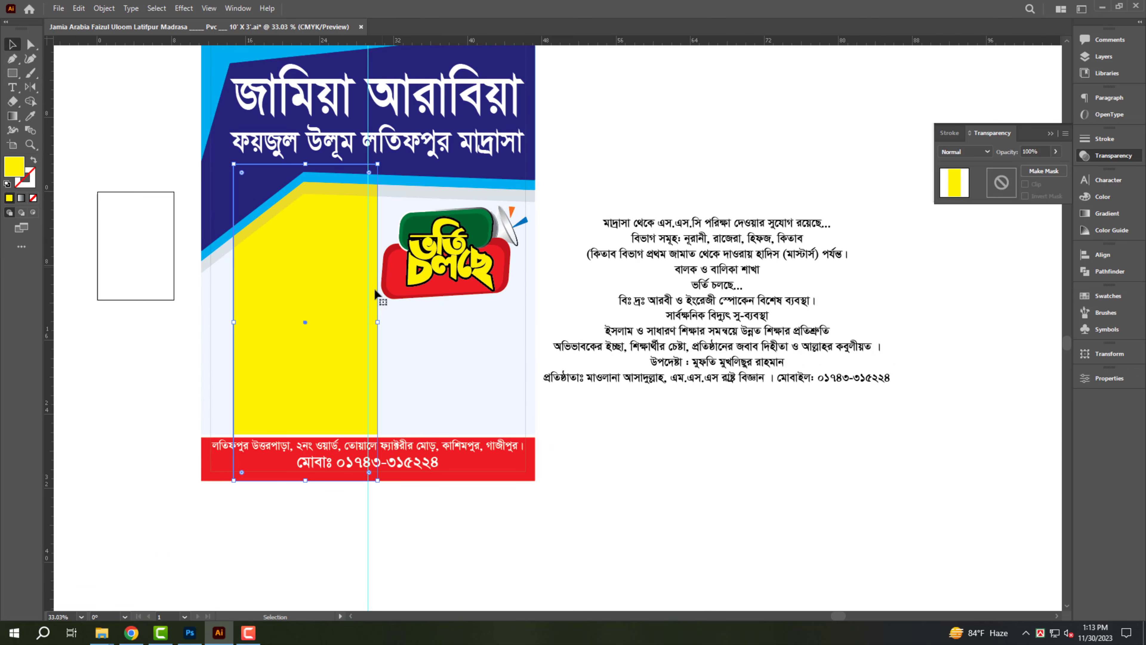
{"action": "left_click_drag", "start_coordinate": [375, 323], "coordinate": [370, 322]}
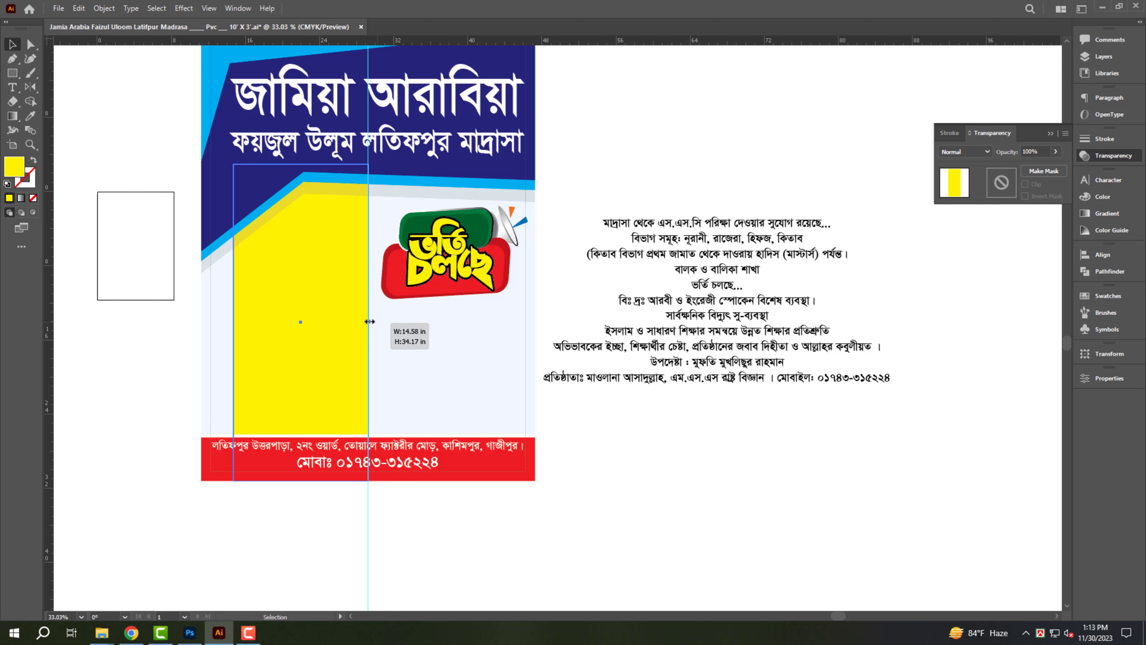
{"action": "left_click", "coordinate": [529, 222]}
Cut the adviser line and the founder line with its mobile number from the end of the body text
{"action": "left_click", "coordinate": [616, 336]}
{"action": "left_click_drag", "start_coordinate": [547, 405], "coordinate": [627, 398]}
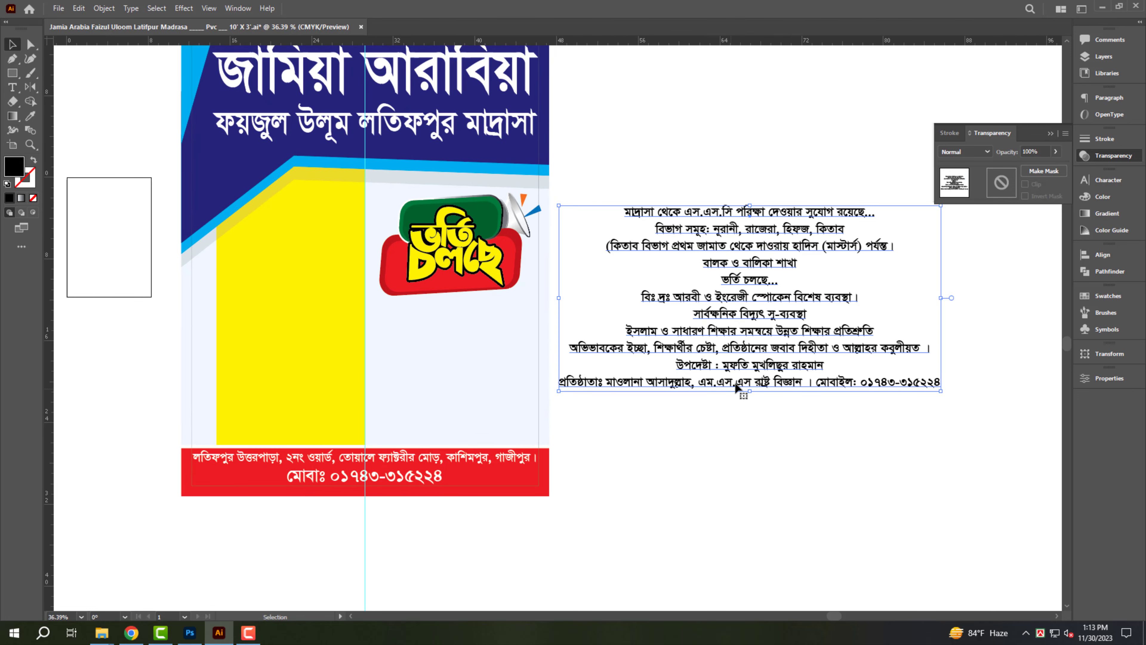
{"action": "double_click", "coordinate": [705, 370]}
{"action": "left_click_drag", "start_coordinate": [678, 367], "coordinate": [946, 411]}
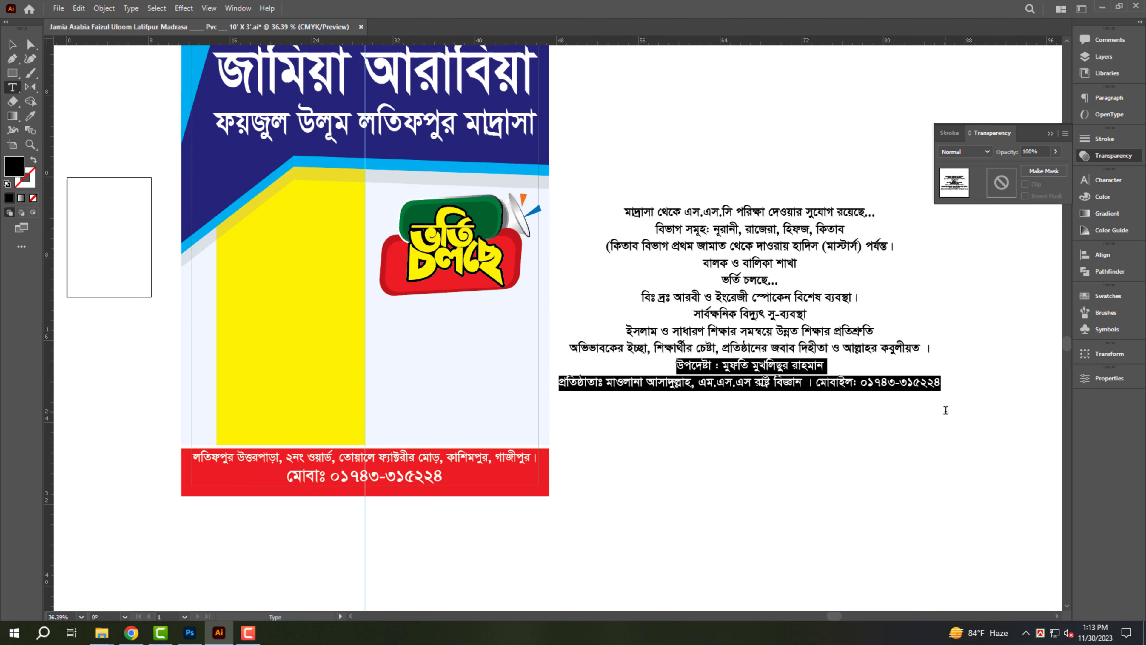
{"action": "key", "text": "ctrl+x"}
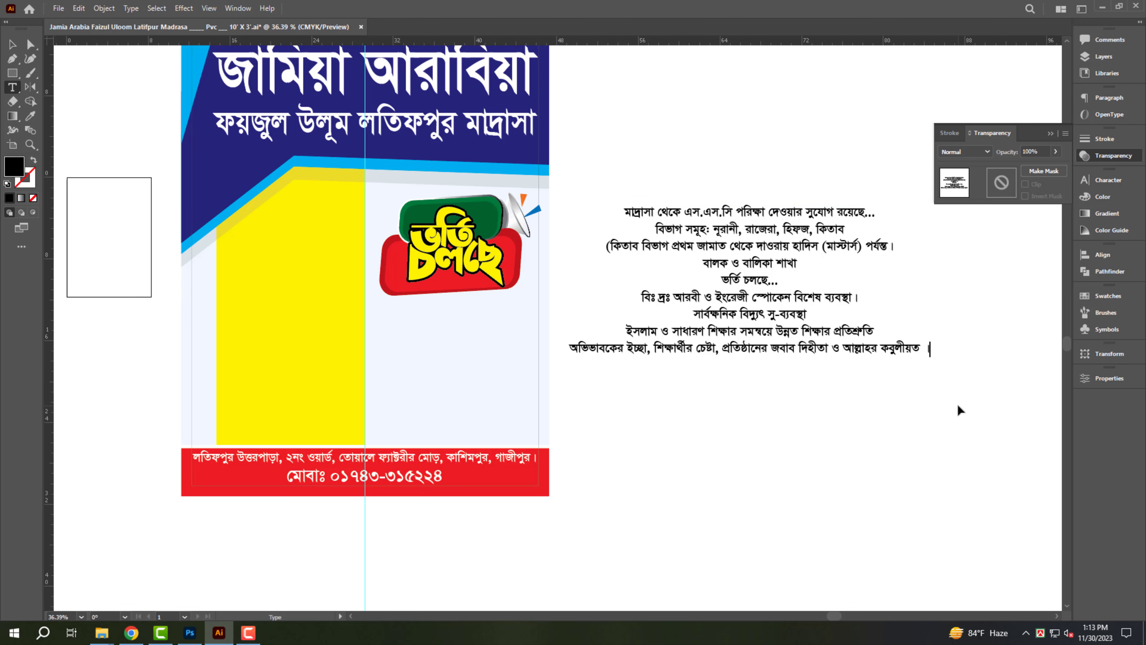
Duplicate the body text onto the lower right of the poster and replace the copy's content with the cut adviser and founder lines
{"action": "key", "text": "Escape"}
{"action": "left_click_drag", "start_coordinate": [750, 330], "coordinate": [448, 516], "text": "alt"}
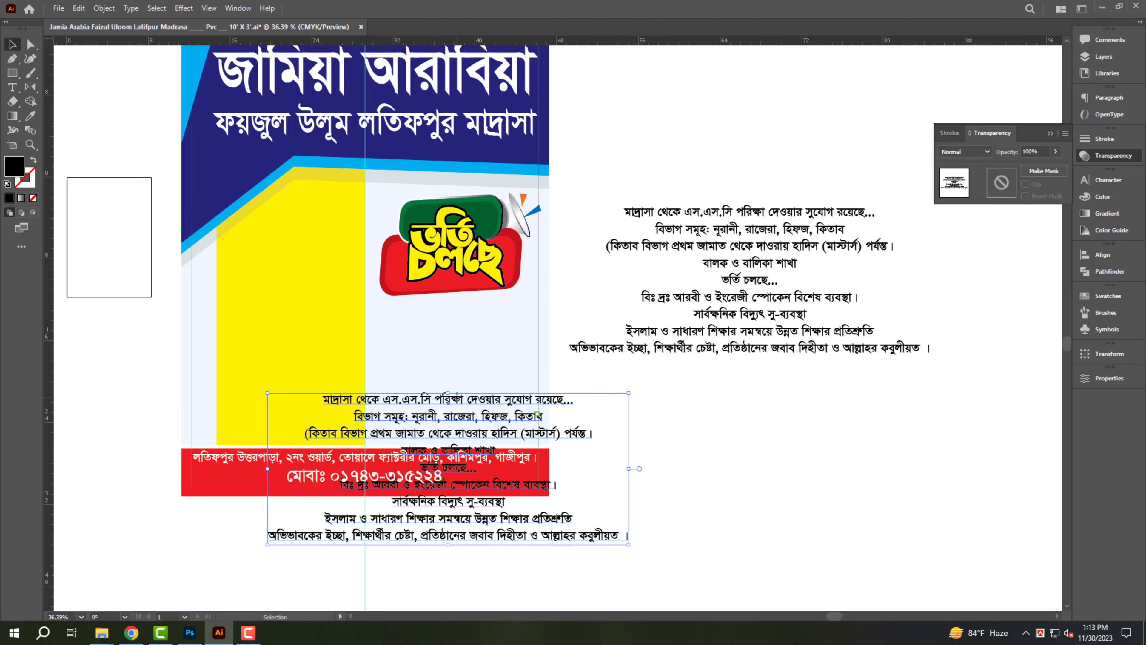
{"action": "double_click", "coordinate": [485, 427]}
{"action": "key", "text": "ctrl+a"}
{"action": "key", "text": "ctrl+v"}
{"action": "key", "text": "Escape"}
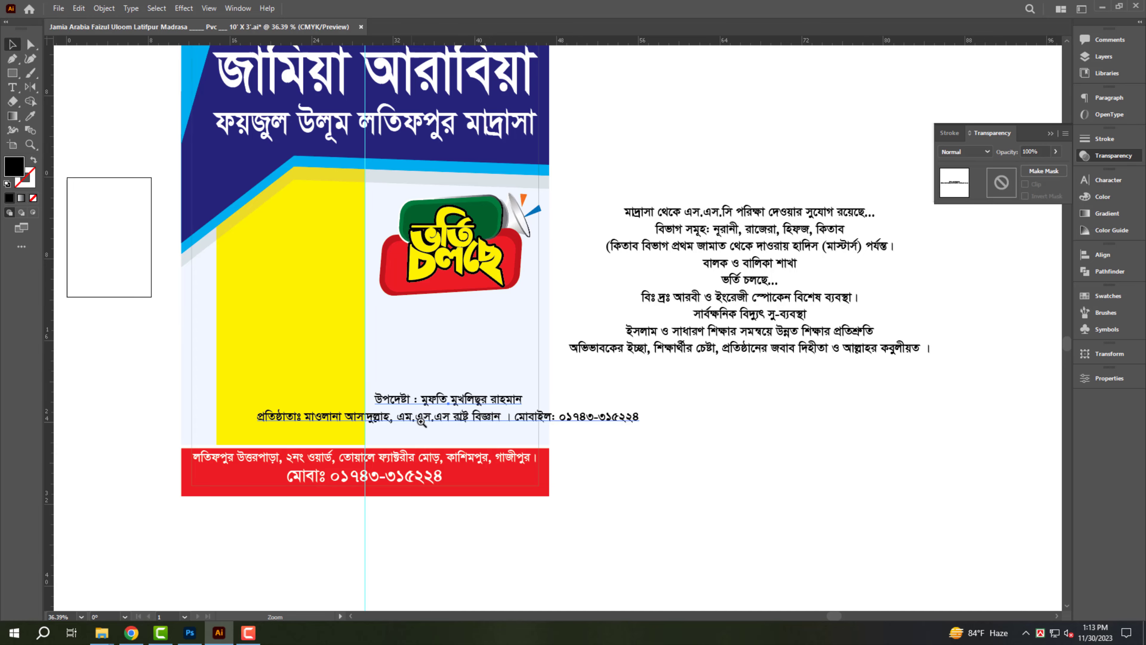
Break the founder line after "প্রতিষ্ঠাতাঃ" and before the mobile number, ending the qualification line with "।" without a space
{"action": "scroll", "coordinate": [496, 439], "scroll_direction": "up", "scroll_amount": 4, "text": "alt"}
{"action": "double_click", "coordinate": [607, 420]}
{"action": "key", "text": "Return"}
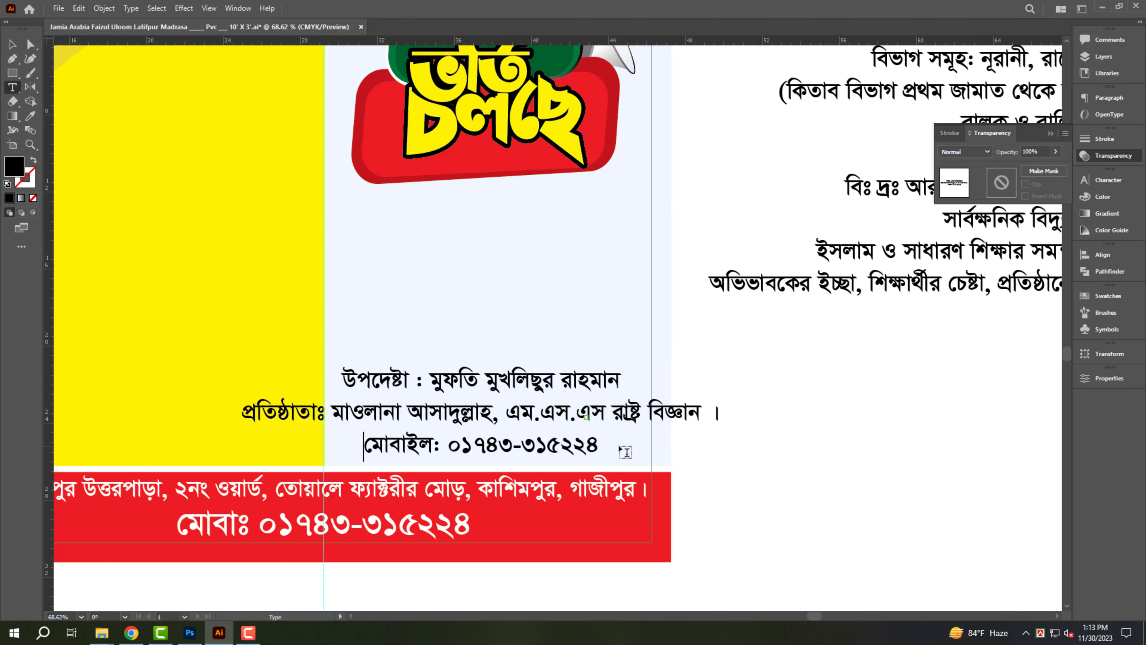
{"action": "left_click", "coordinate": [721, 415]}
{"action": "key", "text": "BackSpace"}
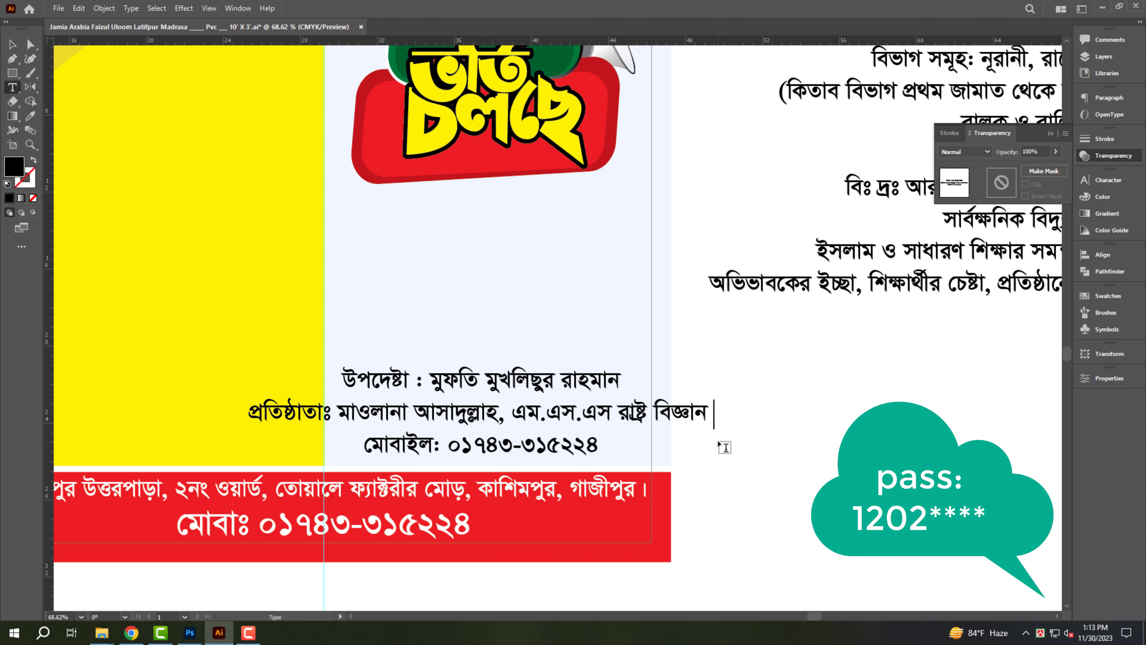
{"action": "type", "text": "খ"}
{"action": "key", "text": "BackSpace"}
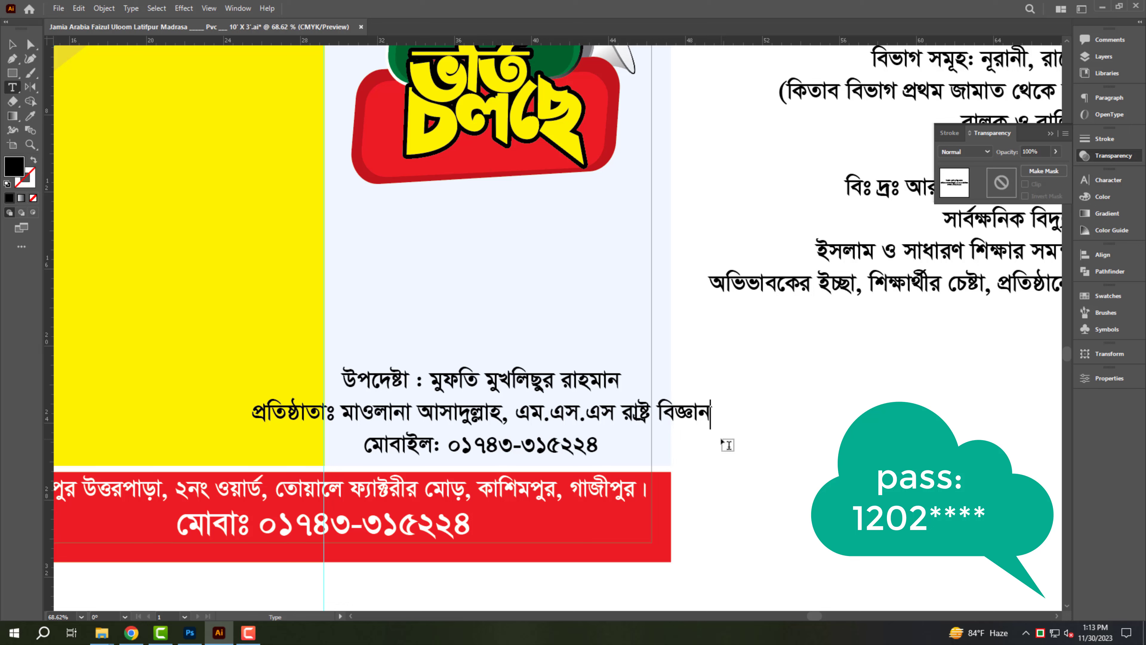
{"action": "type", "text": "।"}
{"action": "left_click", "coordinate": [337, 415]}
{"action": "key", "text": "Return"}
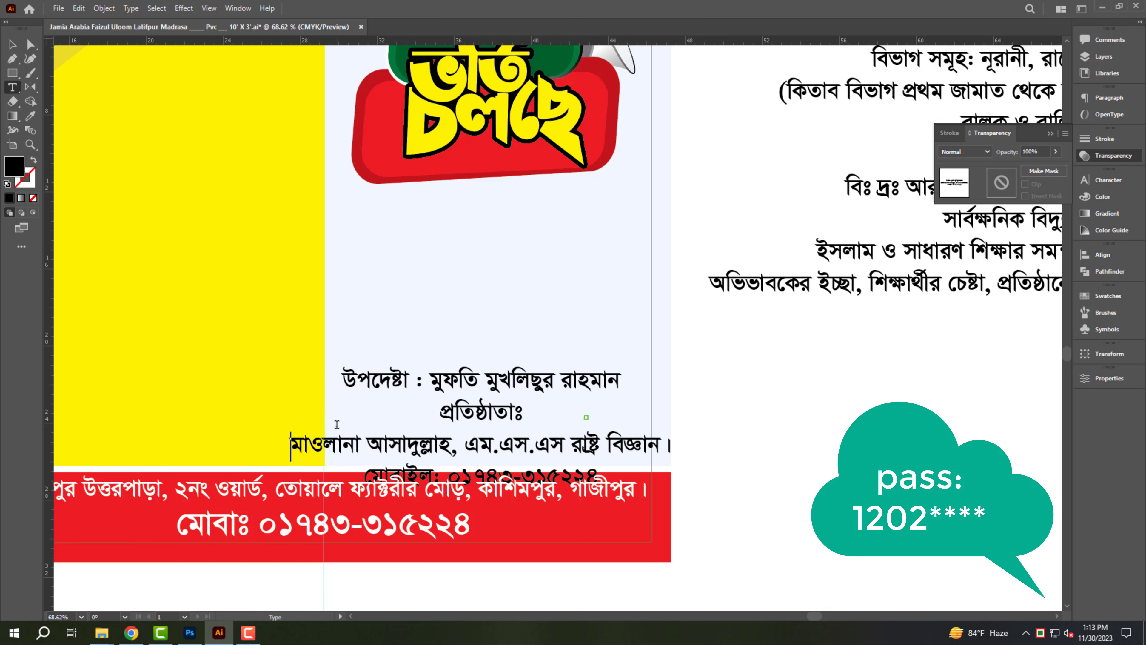
Move the adviser and founder text above the red strip and shrink it to fit between the yellow panel and the right margin
{"action": "key", "text": "Escape"}
{"action": "left_click_drag", "start_coordinate": [500, 425], "coordinate": [512, 387]}
{"action": "scroll", "coordinate": [513, 387], "scroll_direction": "down", "scroll_amount": 3}
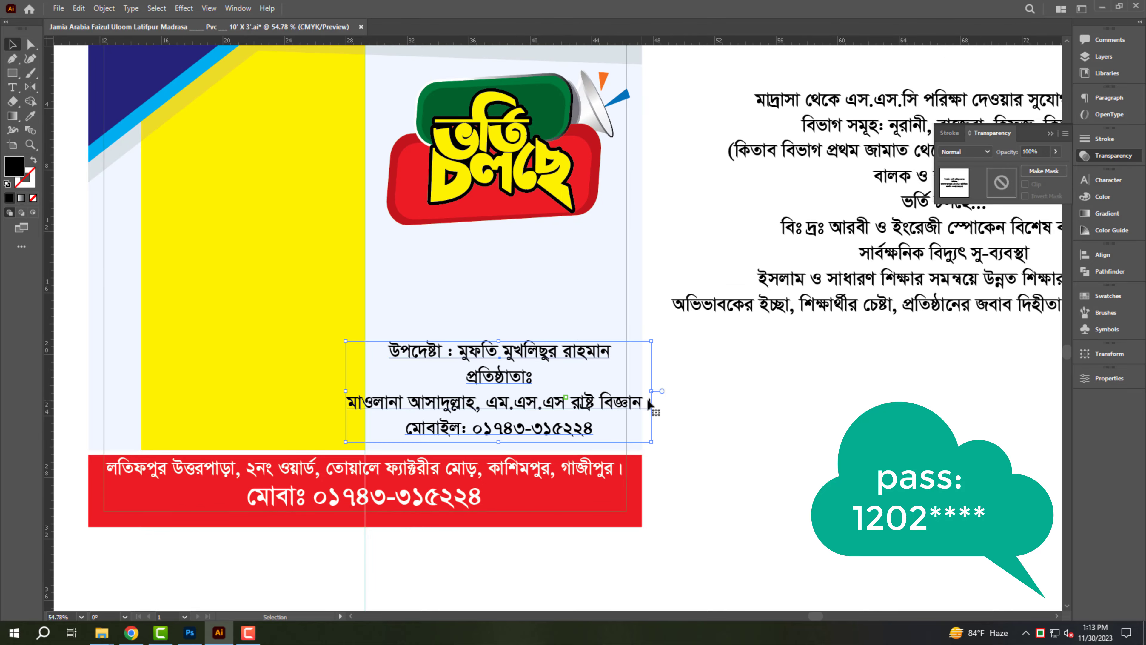
{"action": "left_click_drag", "start_coordinate": [649, 391], "coordinate": [626, 390]}
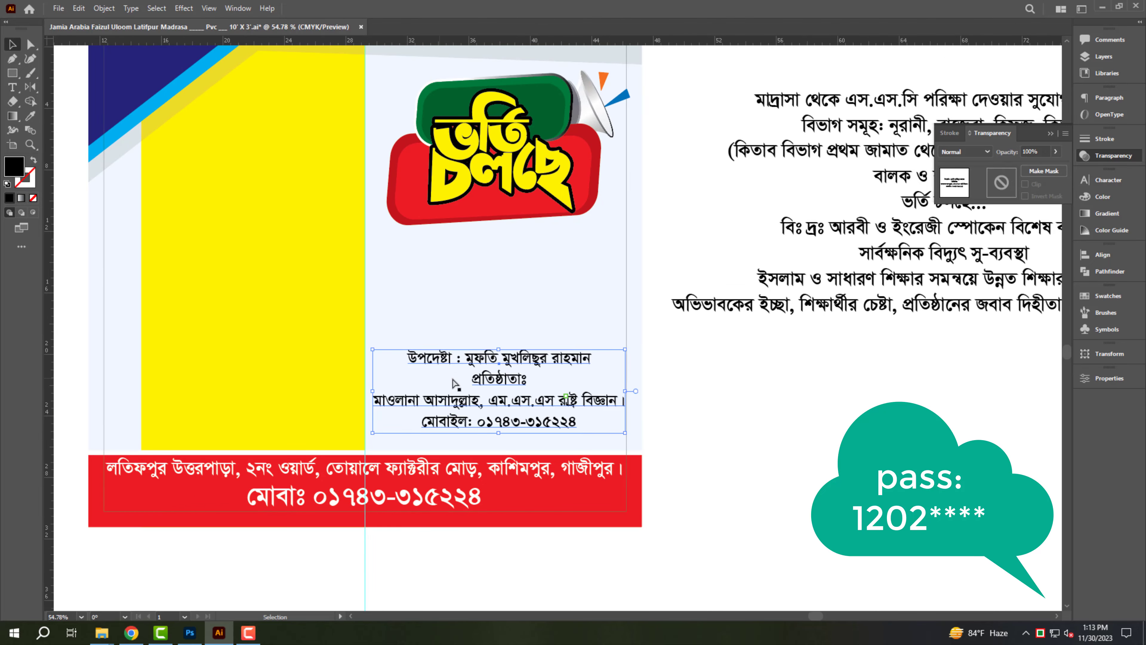
Apply a Multiply drop shadow to the yellow panel with 20% opacity and 0.3 in X offset, Y offset and blur
{"action": "scroll", "coordinate": [460, 377], "scroll_direction": "down", "scroll_amount": 3}
{"action": "scroll", "coordinate": [467, 370], "scroll_direction": "down", "scroll_amount": 2}
{"action": "left_click", "coordinate": [728, 398]}
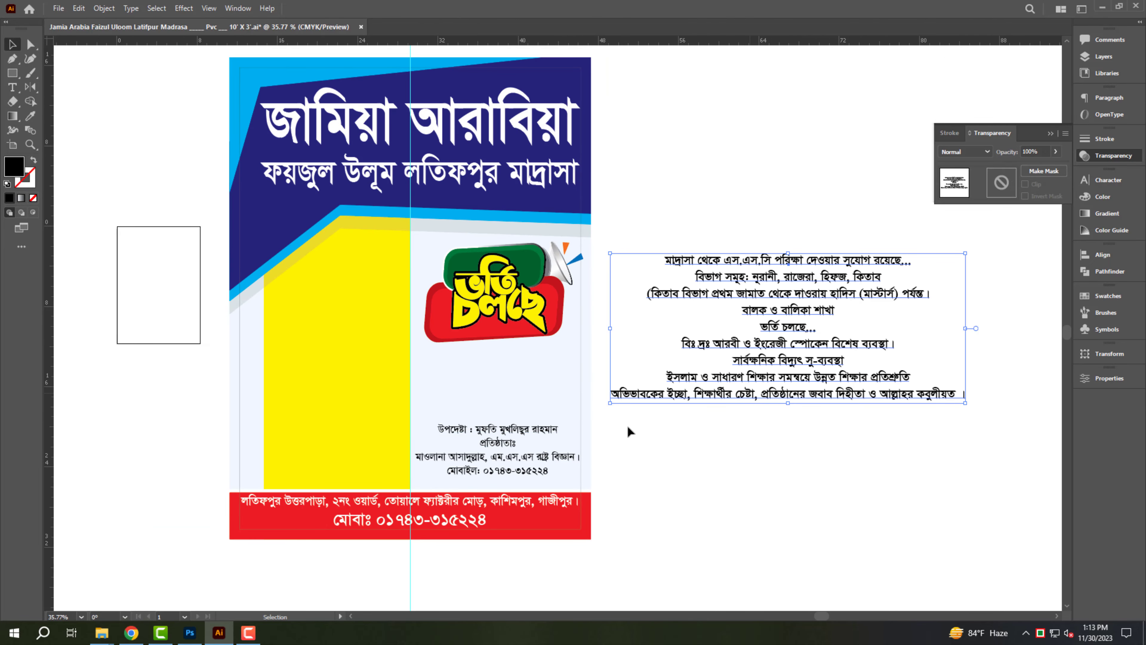
{"action": "left_click", "coordinate": [352, 400]}
{"action": "scroll", "coordinate": [309, 396], "scroll_direction": "up", "scroll_amount": 1}
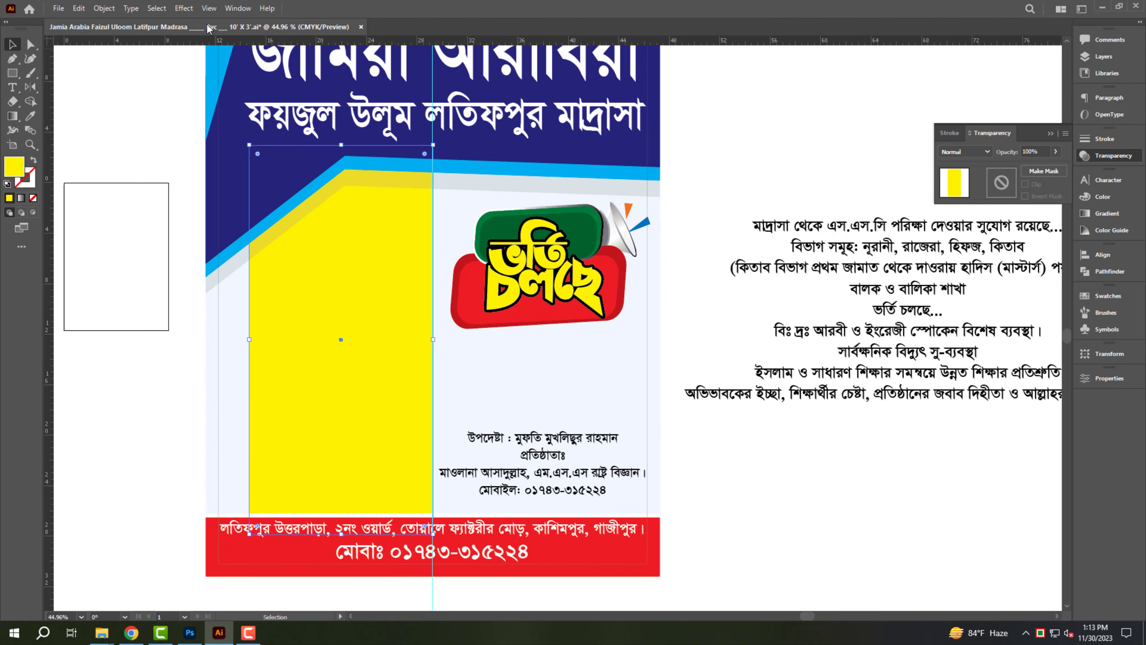
{"action": "left_click", "coordinate": [184, 10]}
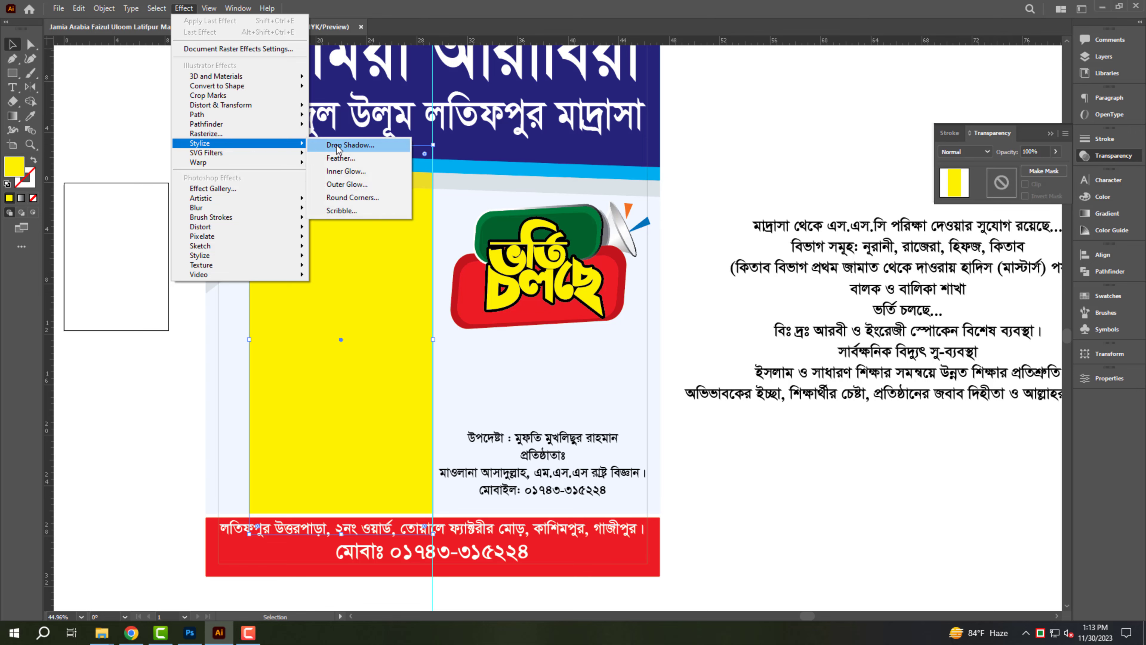
{"action": "left_click", "coordinate": [834, 199]}
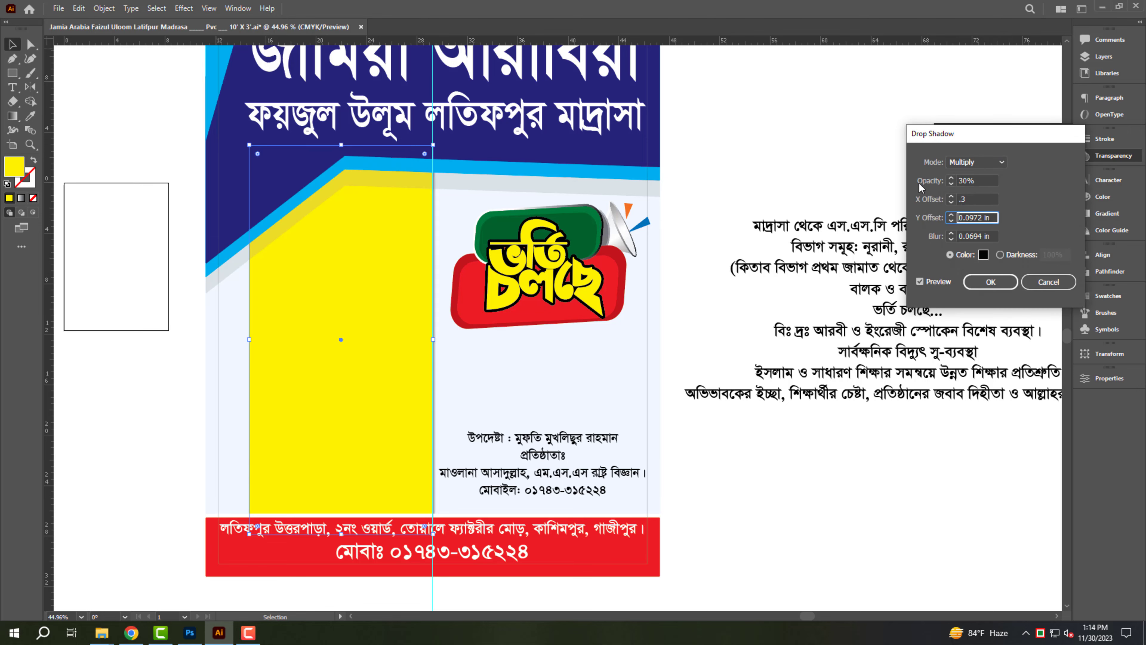
{"action": "type", "text": ".3"}
{"action": "key", "text": "Tab"}
{"action": "type", "text": ".3"}
{"action": "key", "text": "Tab"}
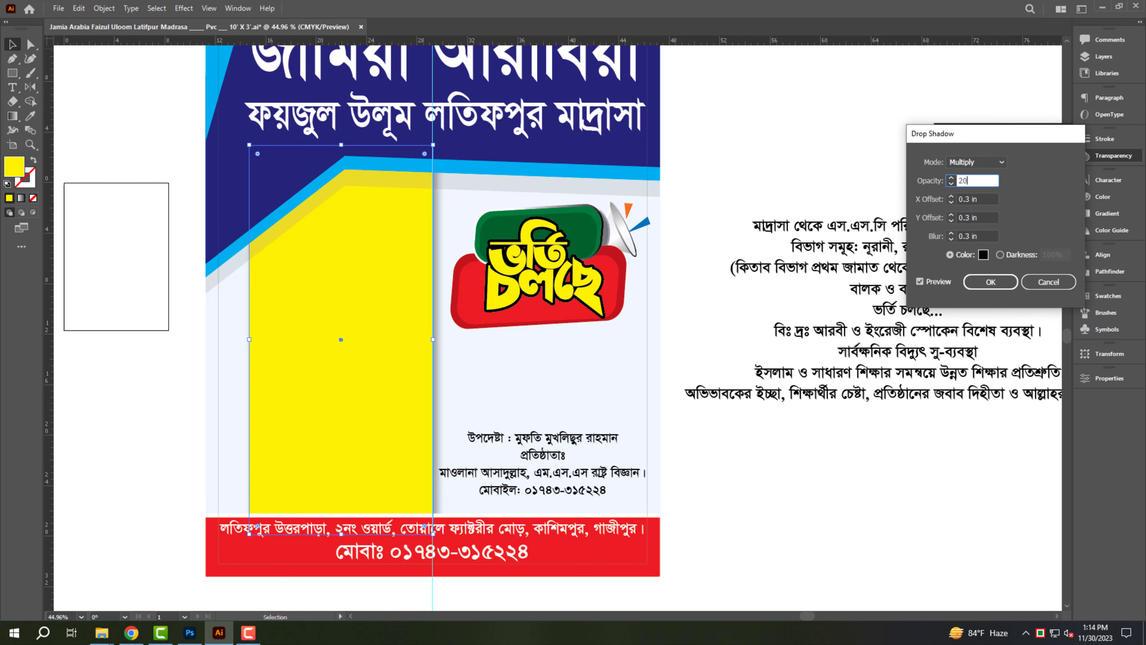
{"action": "key", "text": "Return"}
{"action": "left_click", "coordinate": [104, 8]}
{"action": "left_click", "coordinate": [130, 160]}
{"action": "left_click", "coordinate": [896, 94]}
{"action": "scroll", "coordinate": [777, 301], "scroll_direction": "down", "scroll_amount": 3}
{"action": "key", "text": "Tab"}
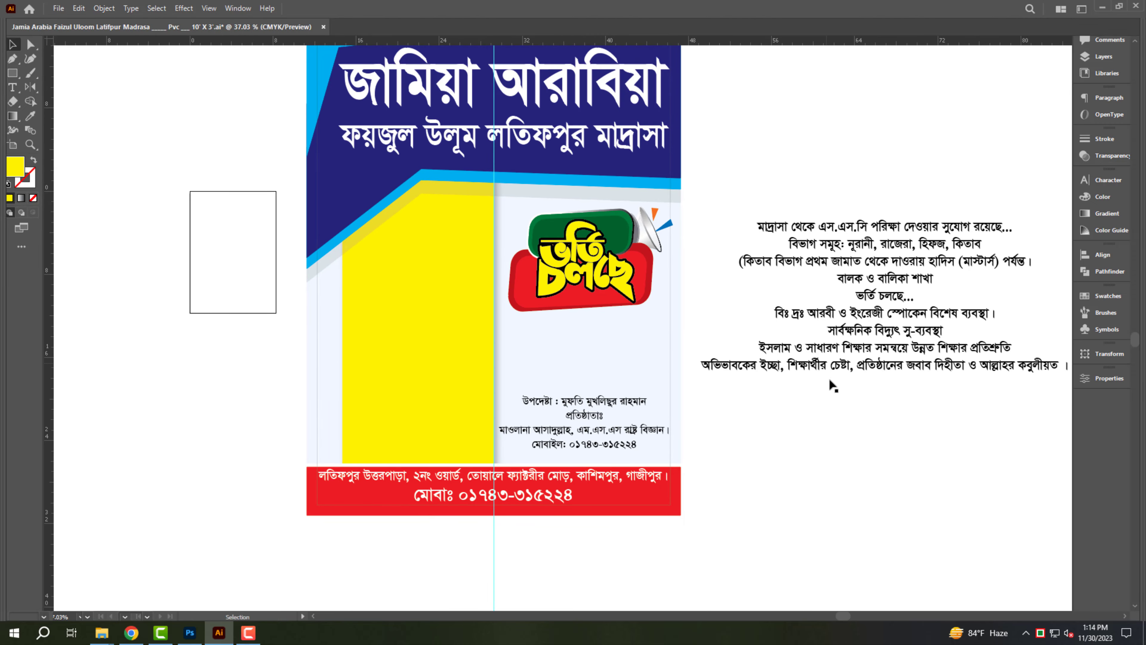
Move the body text from beside the poster onto the lower part of the yellow panel
{"action": "scroll", "coordinate": [233, 313], "scroll_direction": "up", "scroll_amount": 3}
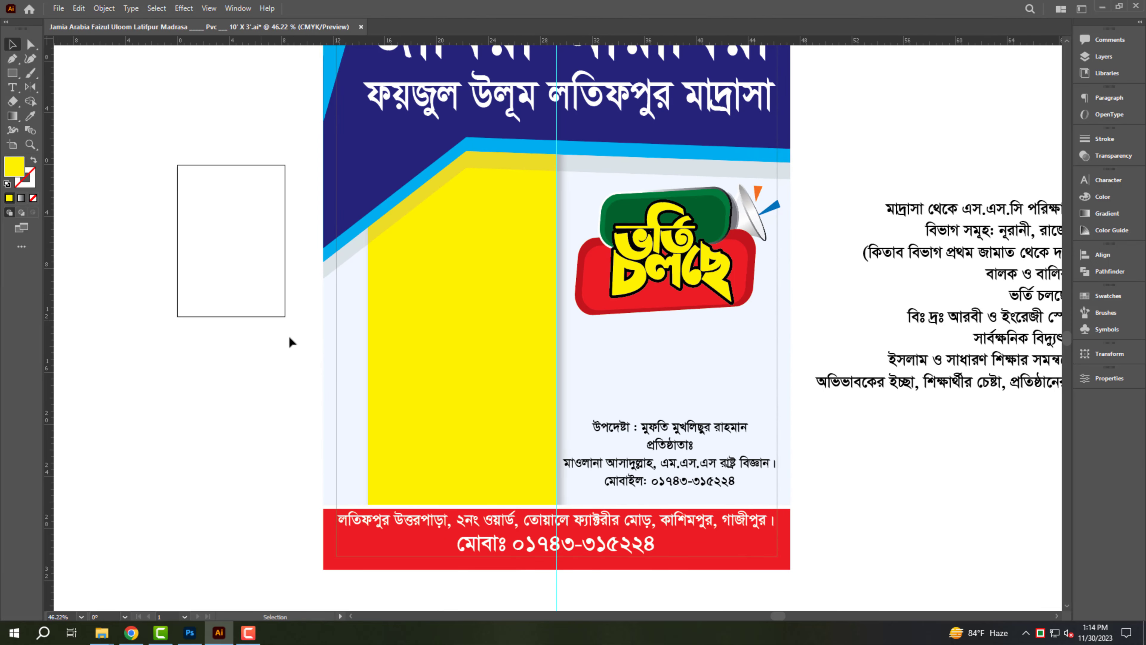
{"action": "left_click_drag", "start_coordinate": [989, 336], "coordinate": [851, 343]}
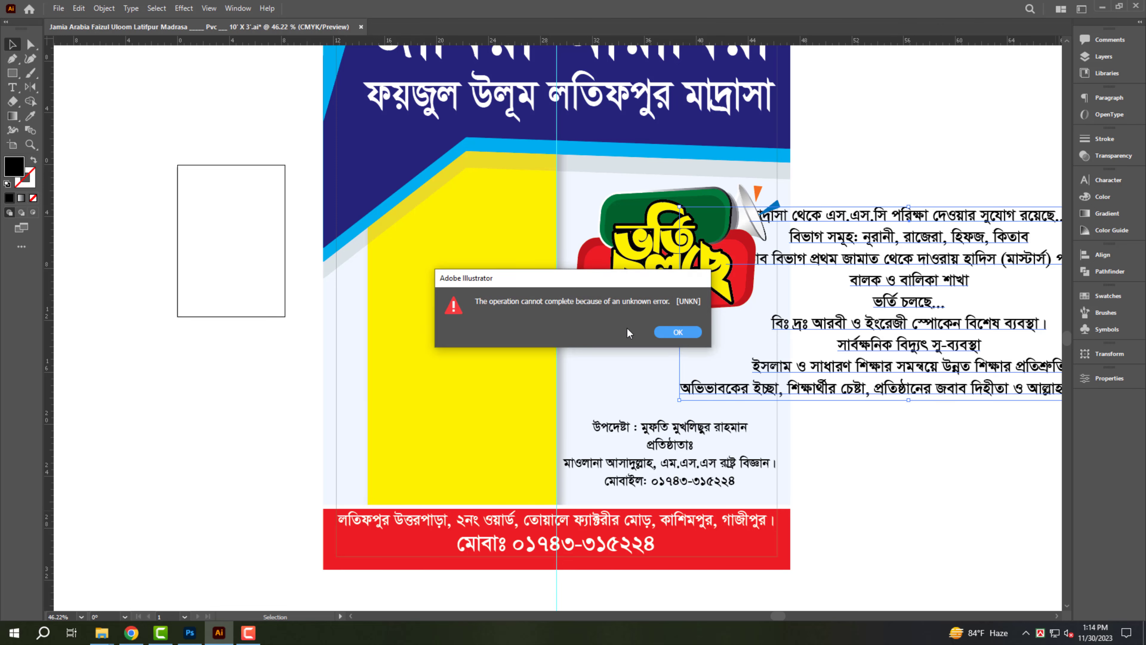
{"action": "key", "text": "Return"}
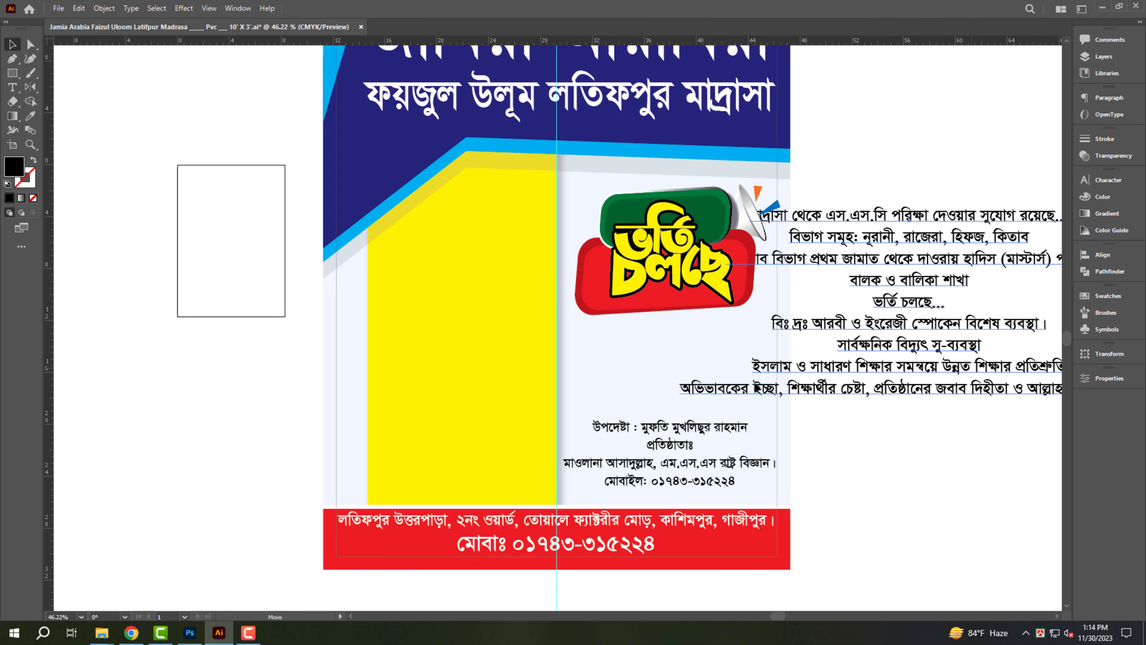
{"action": "left_click_drag", "start_coordinate": [984, 377], "coordinate": [534, 454]}
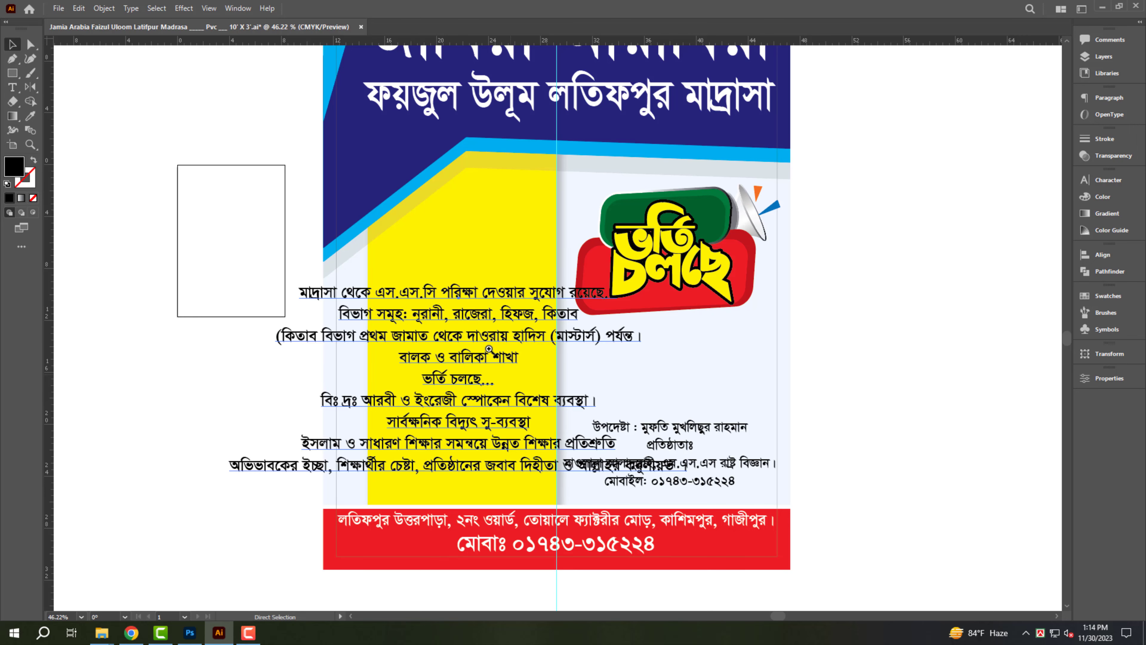
Cut the two lines starting at "বিভাগ সমূহ:" from the body text and make them the content of a duplicate placed above it
{"action": "left_click_drag", "start_coordinate": [489, 349], "coordinate": [505, 347]}
{"action": "double_click", "coordinate": [444, 321]}
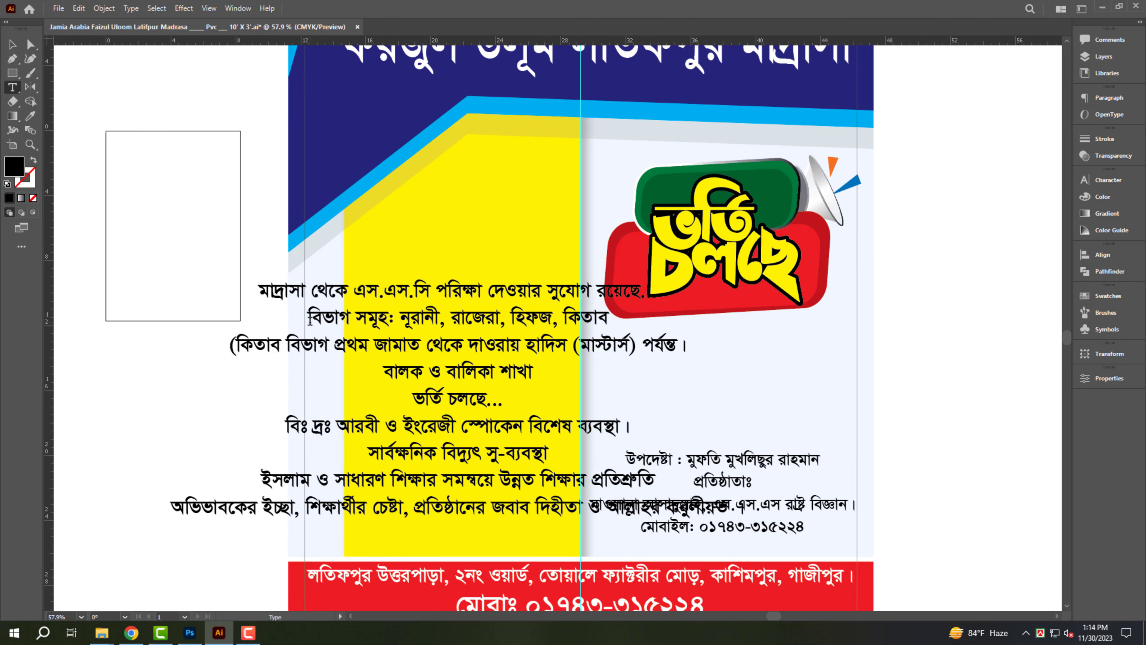
{"action": "left_click_drag", "start_coordinate": [409, 335], "coordinate": [694, 334]}
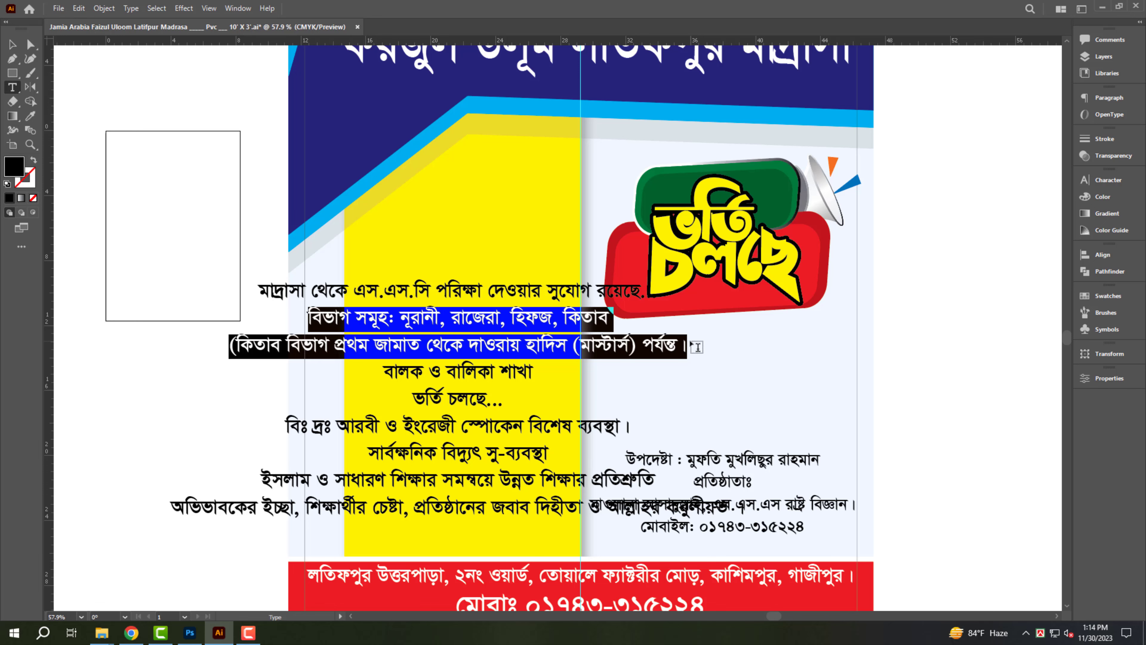
{"action": "key", "text": "ctrl+x"}
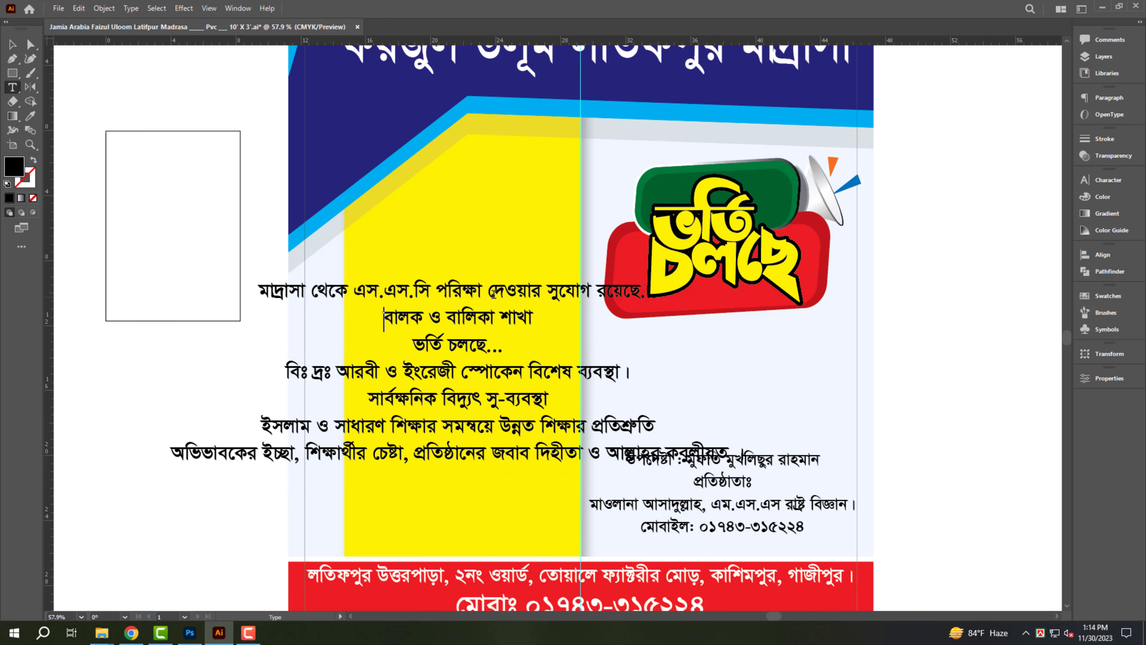
{"action": "left_click_drag", "start_coordinate": [493, 296], "coordinate": [501, 246]}
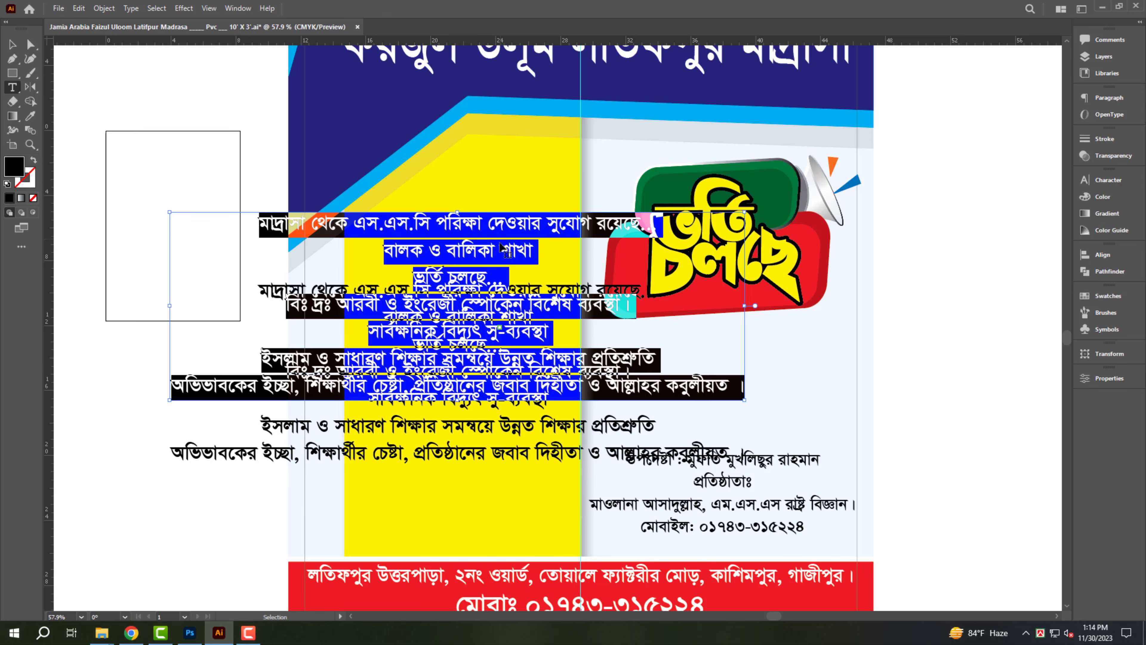
{"action": "key", "text": "ctrl+v"}
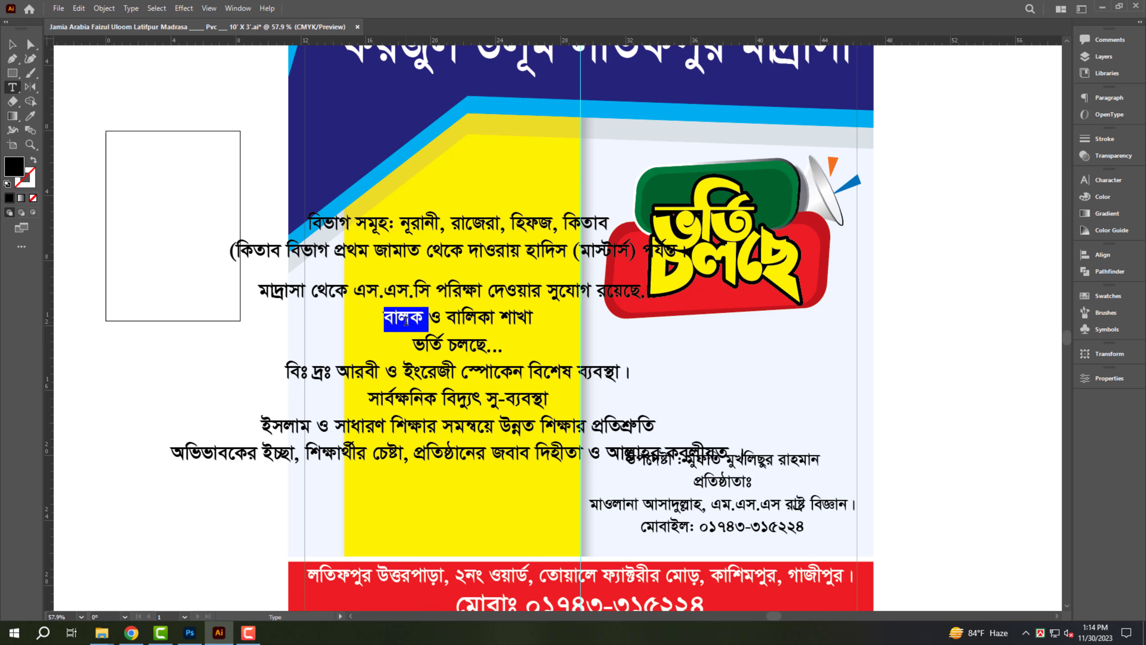
Cut the line "বালক ও বালিকা শাখা" from the body text and delete its "ভর্তি চলছে..." line
{"action": "triple_click", "coordinate": [406, 321]}
{"action": "key", "text": "ctrl+x"}
{"action": "key", "text": "ctrl+x"}
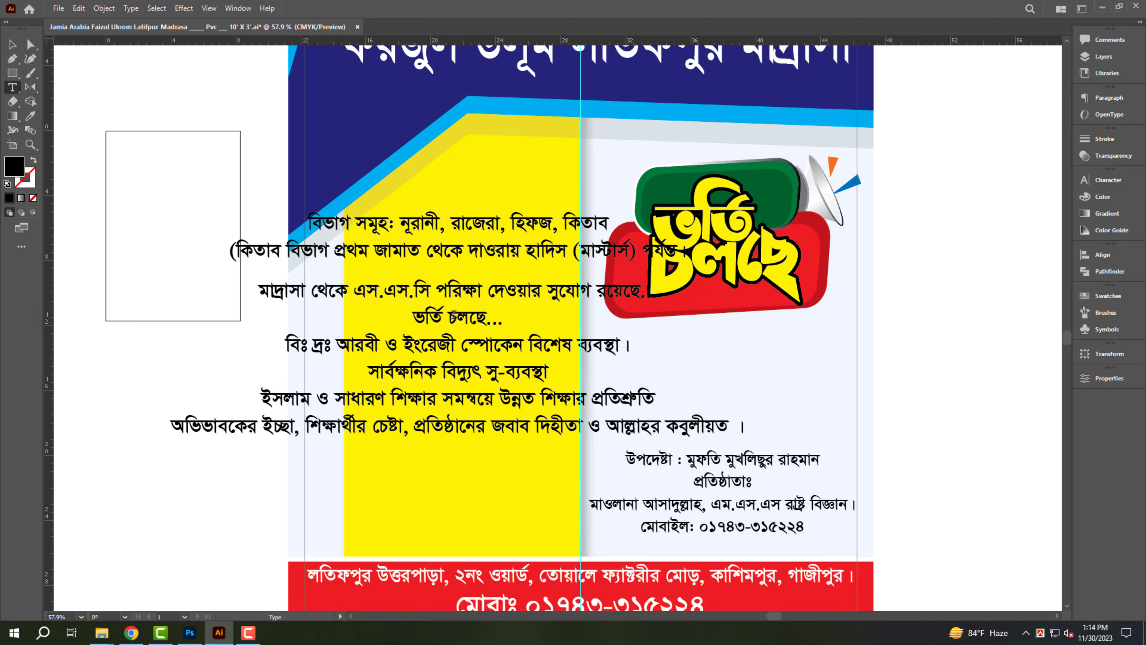
{"action": "triple_click", "coordinate": [453, 319]}
{"action": "key", "text": "BackSpace"}
{"action": "key", "text": "Escape"}
Lower the remaining body text and duplicate it over the admission badge, replacing the copy's content with "বালক ও বালিকা শাখা"
{"action": "left_click_drag", "start_coordinate": [508, 404], "coordinate": [506, 450]}
{"action": "left_click_drag", "start_coordinate": [491, 313], "coordinate": [657, 156]}
{"action": "double_click", "coordinate": [655, 155]}
{"action": "key", "text": "ctrl+a"}
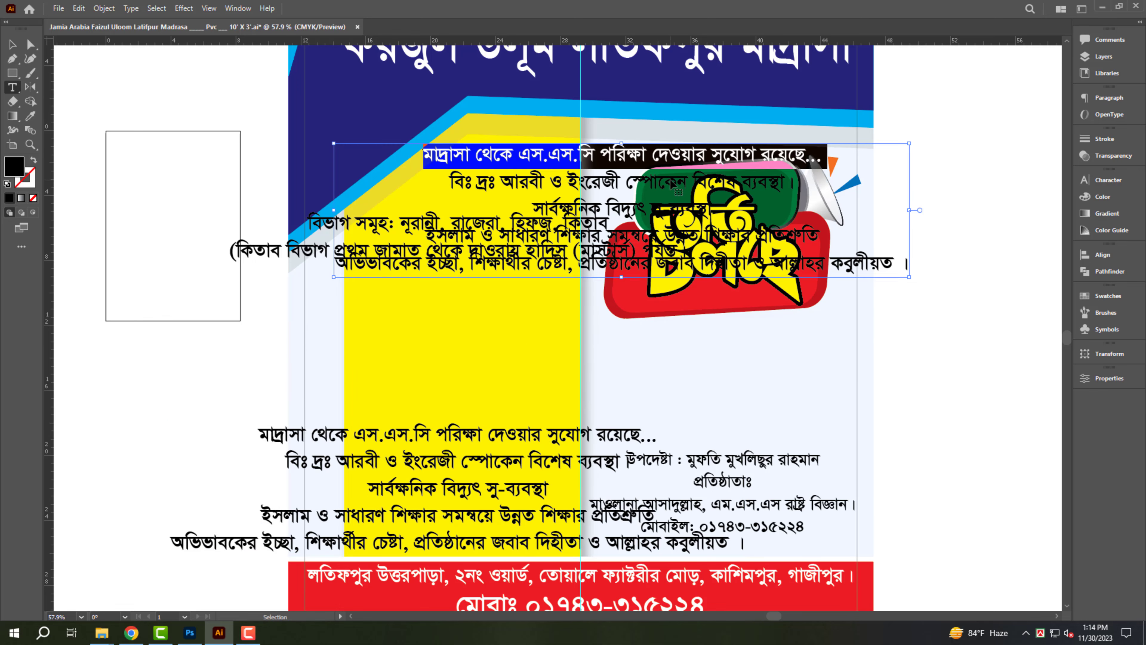
{"action": "key", "text": "ctrl+v"}
{"action": "key", "text": "Escape"}
Move the admission badge down and place the enlarged "বালক ও বালিকা শাখা" line centred above it
{"action": "left_click_drag", "start_coordinate": [753, 202], "coordinate": [752, 233]}
{"action": "left_click_drag", "start_coordinate": [954, 188], "coordinate": [479, 267]}
{"action": "left_click_drag", "start_coordinate": [431, 169], "coordinate": [583, 210]}
{"action": "left_click_drag", "start_coordinate": [681, 250], "coordinate": [808, 259]}
{"action": "left_click", "coordinate": [654, 293]}
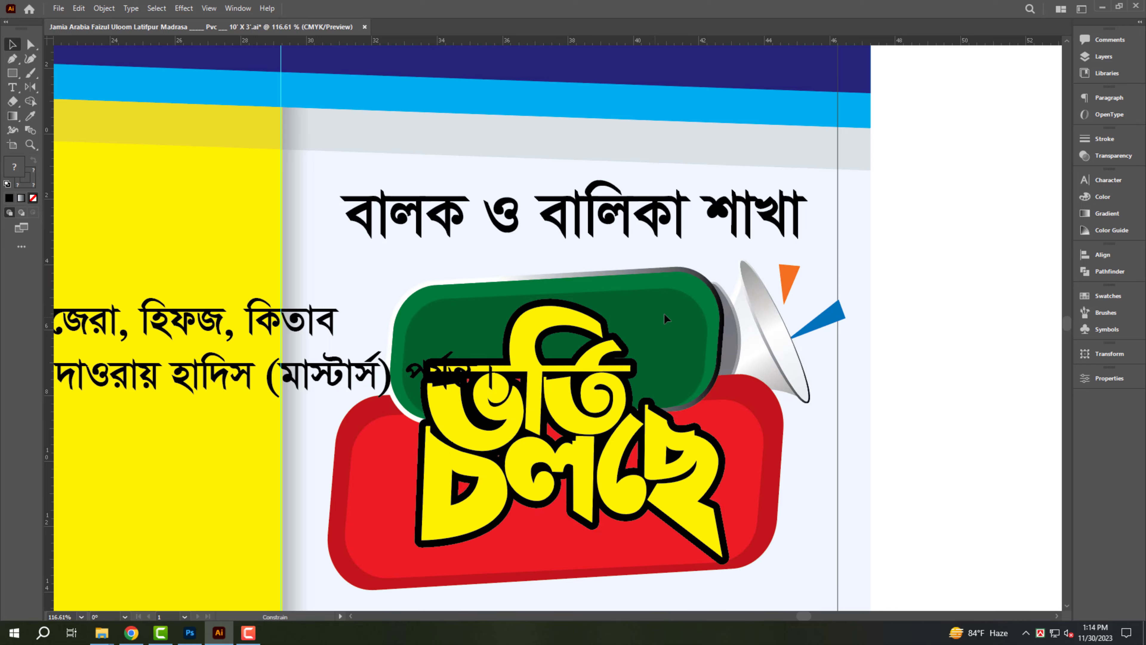
{"action": "scroll", "coordinate": [663, 313], "scroll_direction": "down", "scroll_amount": 3}
{"action": "left_click_drag", "start_coordinate": [524, 306], "coordinate": [530, 306]}
{"action": "left_click", "coordinate": [334, 320]}
{"action": "scroll", "coordinate": [364, 286], "scroll_direction": "down", "scroll_amount": 2}
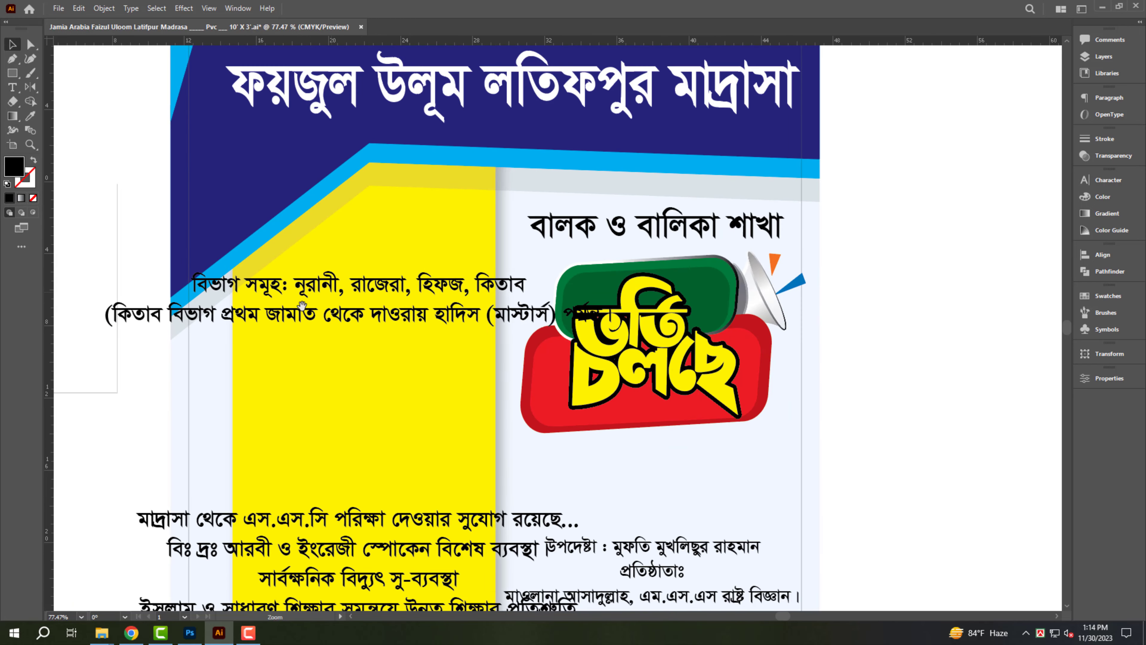
Break the departments text after "বিভাগ সমূহ:" and before "দাওরায়"
{"action": "left_click_drag", "start_coordinate": [277, 303], "coordinate": [372, 290]}
{"action": "double_click", "coordinate": [390, 277]}
{"action": "key", "text": "Return"}
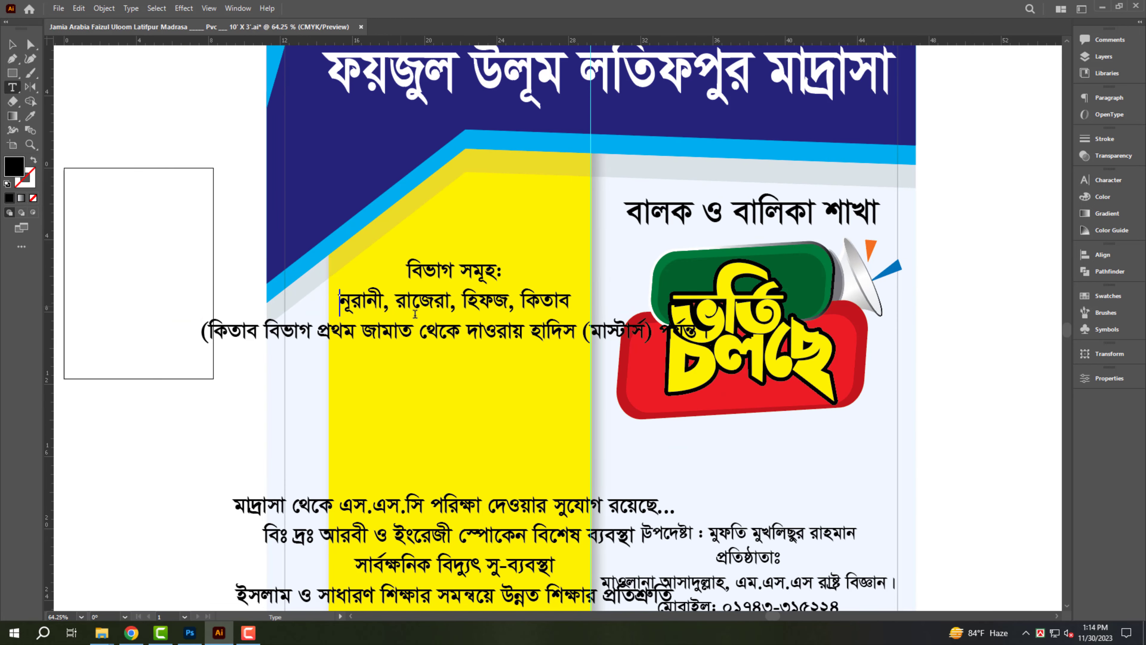
{"action": "scroll", "coordinate": [452, 320], "scroll_direction": "up", "scroll_amount": 1}
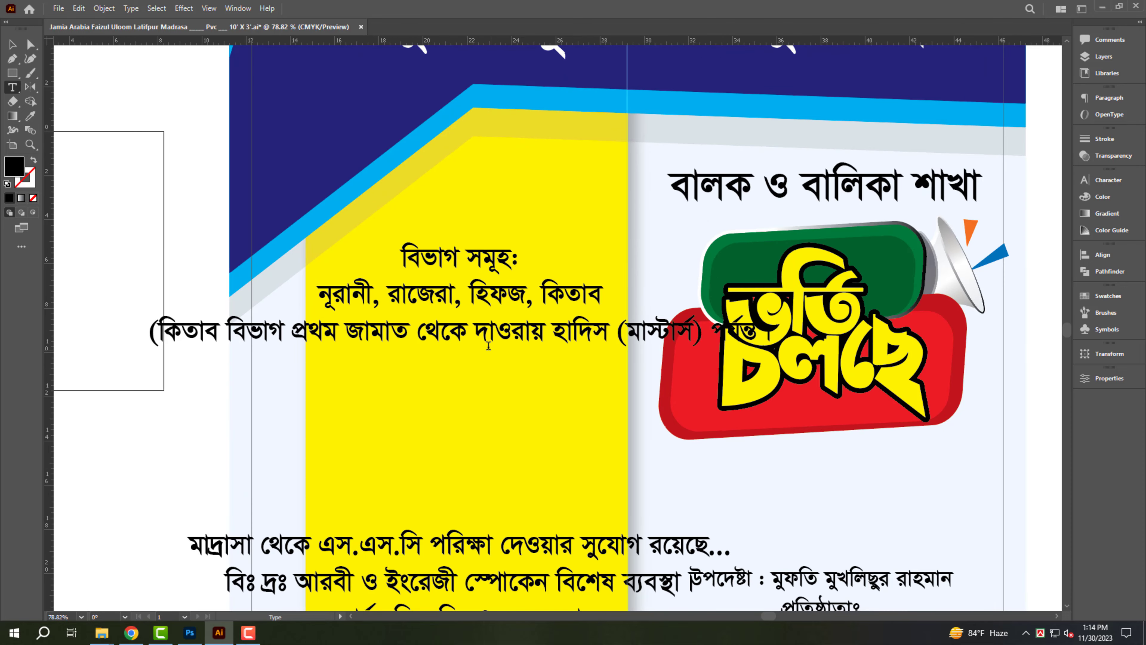
{"action": "left_click", "coordinate": [478, 329]}
{"action": "key", "text": "Return"}
{"action": "key", "text": "Escape"}
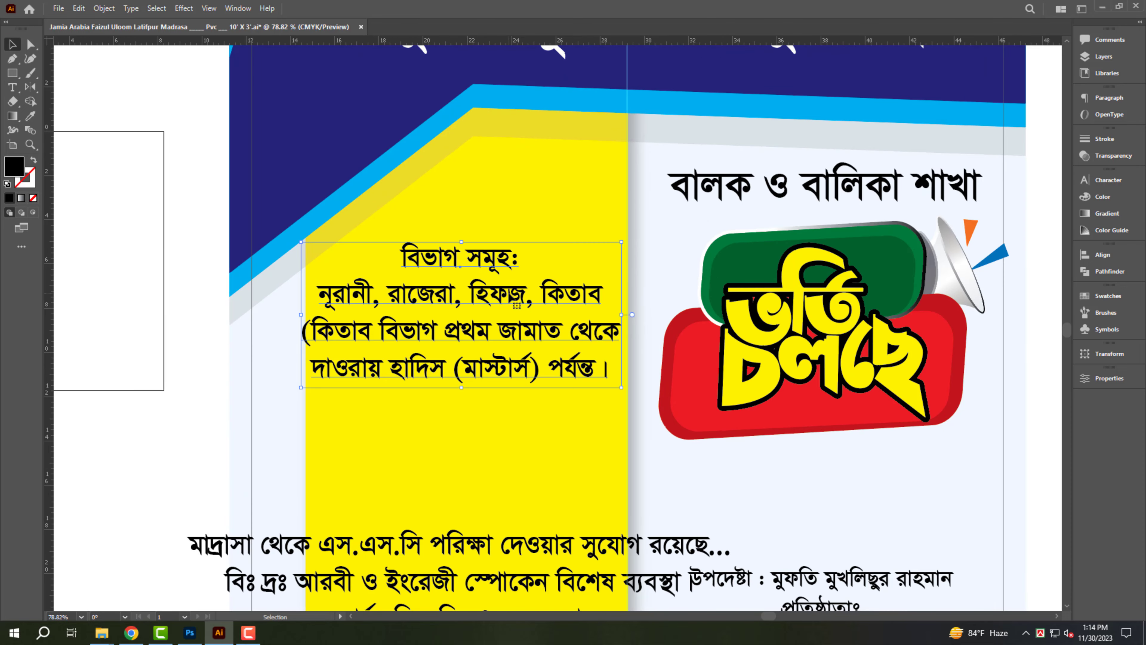
Underline the heading "বিভাগ সমূহ:" in the departments text
{"action": "triple_click", "coordinate": [469, 258]}
{"action": "left_click", "coordinate": [1108, 179]}
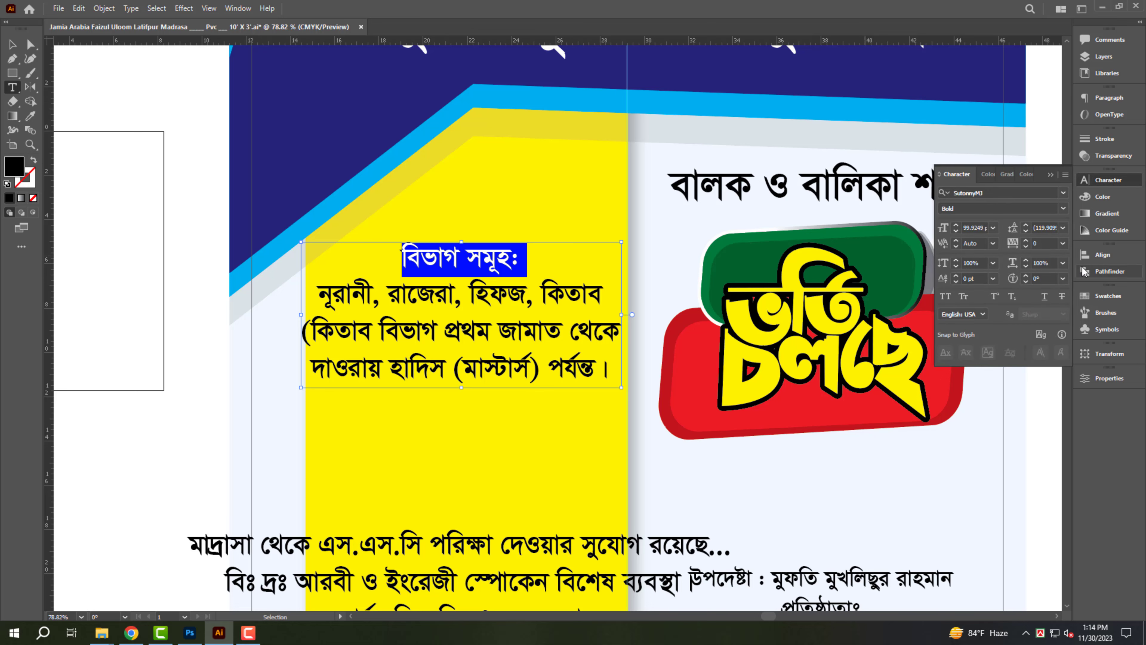
{"action": "left_click", "coordinate": [1045, 297]}
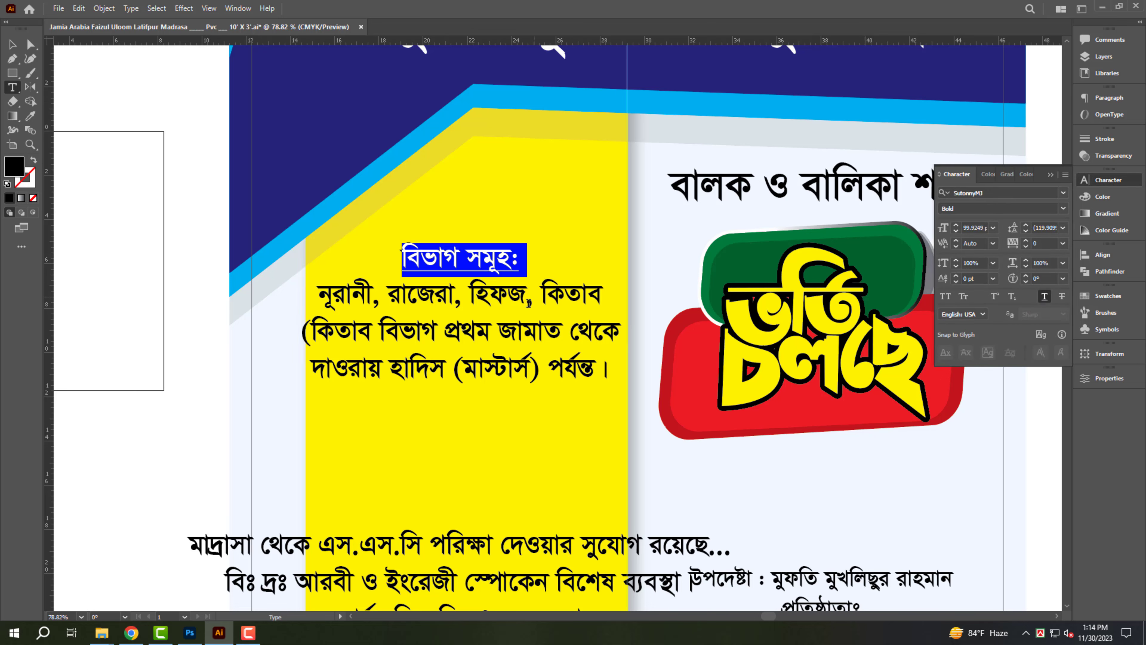
{"action": "key", "text": "Escape"}
Scale the departments text to fit inside the yellow panel and remove the opening bracket before "কিতাব বিভাগ"
{"action": "mouse_move", "coordinate": [623, 315]}
{"action": "left_mouse_down"}
{"action": "mouse_move", "coordinate": [604, 316]}
{"action": "mouse_move", "coordinate": [614, 328]}
{"action": "mouse_move", "coordinate": [684, 316]}
{"action": "mouse_move", "coordinate": [625, 314]}
{"action": "left_mouse_up"}
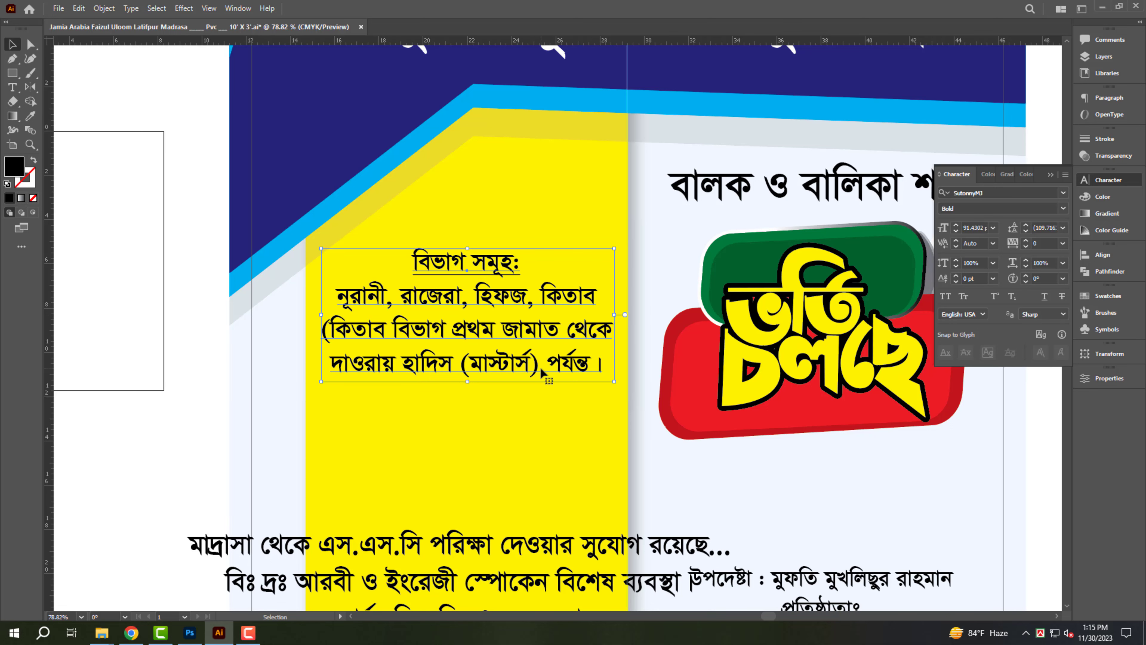
{"action": "double_click", "coordinate": [335, 332]}
{"action": "key", "text": "BackSpace"}
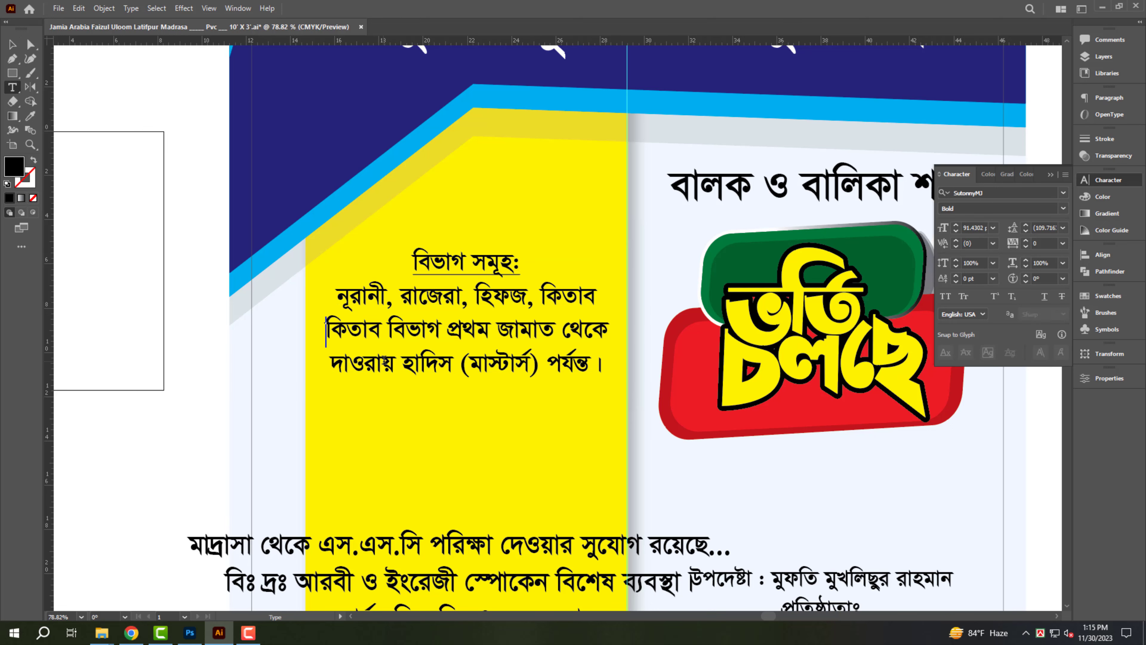
{"action": "key", "text": "Escape"}
Split the underlined heading "বিভাগ সমূহ:" into its own text object, with the departments list in a separate copy below it
{"action": "left_click_drag", "start_coordinate": [469, 250], "coordinate": [499, 367]}
{"action": "triple_click", "coordinate": [474, 263]}
{"action": "key", "text": "ctrl+x"}
{"action": "key", "text": "Escape"}
{"action": "left_click", "coordinate": [499, 261]}
{"action": "double_click", "coordinate": [503, 265]}
{"action": "key", "text": "ctrl+a"}
{"action": "key", "text": "ctrl+v"}
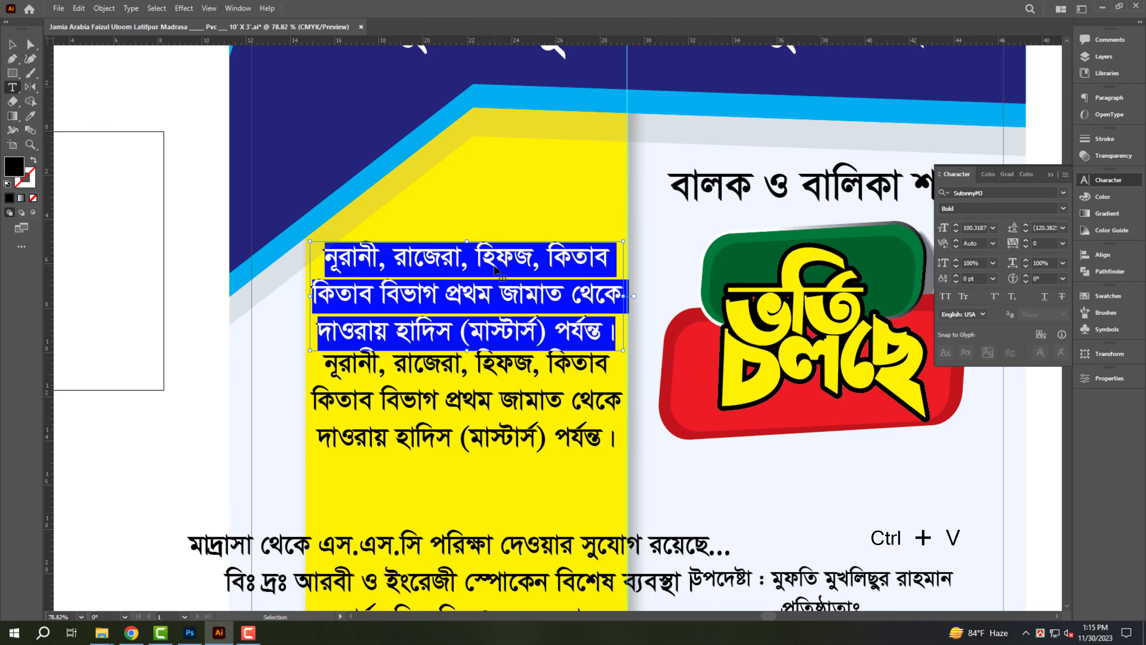
{"action": "key", "text": "Escape"}
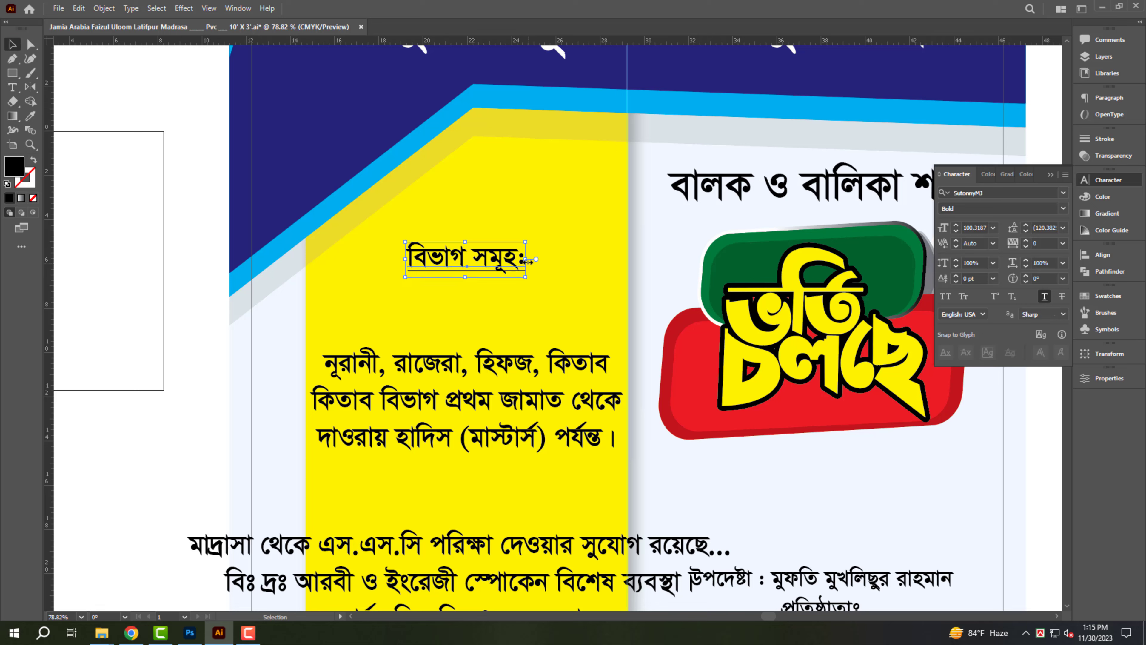
Enlarge the departments heading to about 136 pt and colour it with the red of the admission badge
{"action": "mouse_move", "coordinate": [526, 260]}
{"action": "left_mouse_down", "text": "alt+shift"}
{"action": "mouse_move", "coordinate": [558, 259]}
{"action": "mouse_move", "coordinate": [519, 248]}
{"action": "left_mouse_up", "text": "alt+shift"}
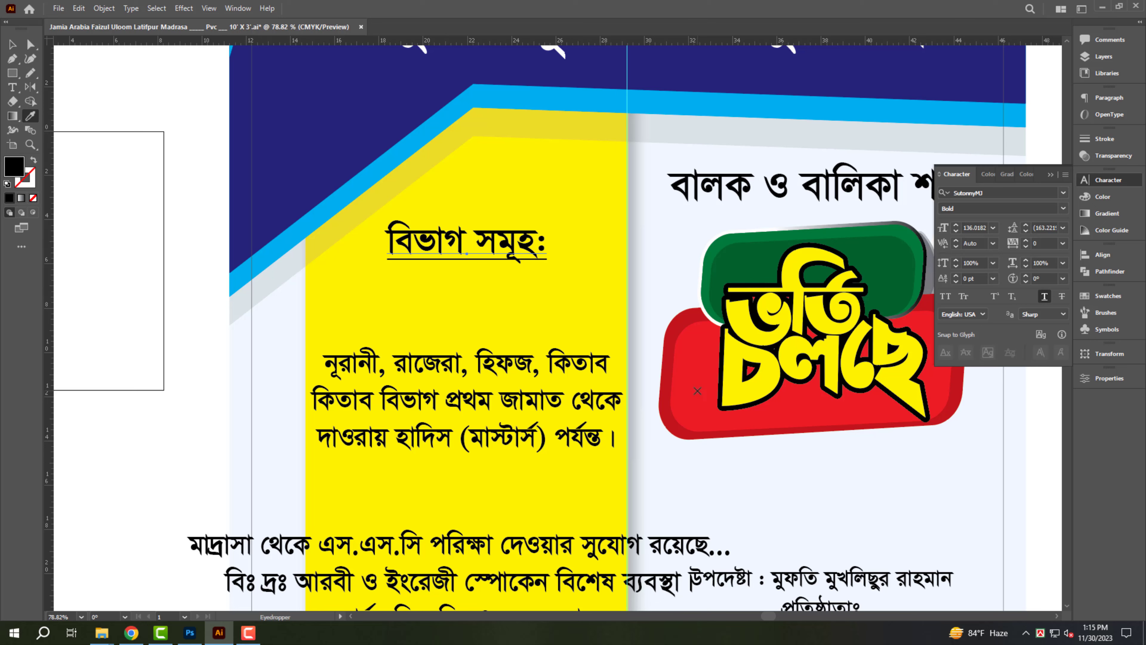
{"action": "left_click", "coordinate": [697, 391]}
{"action": "key", "text": "v"}
Move the departments list straight up to sit just beneath the red heading
{"action": "left_click_drag", "start_coordinate": [498, 367], "coordinate": [510, 322], "text": "shift"}
{"action": "scroll", "coordinate": [511, 329], "scroll_direction": "down", "scroll_amount": 1}
{"action": "scroll", "coordinate": [499, 356], "scroll_direction": "down", "scroll_amount": 3}
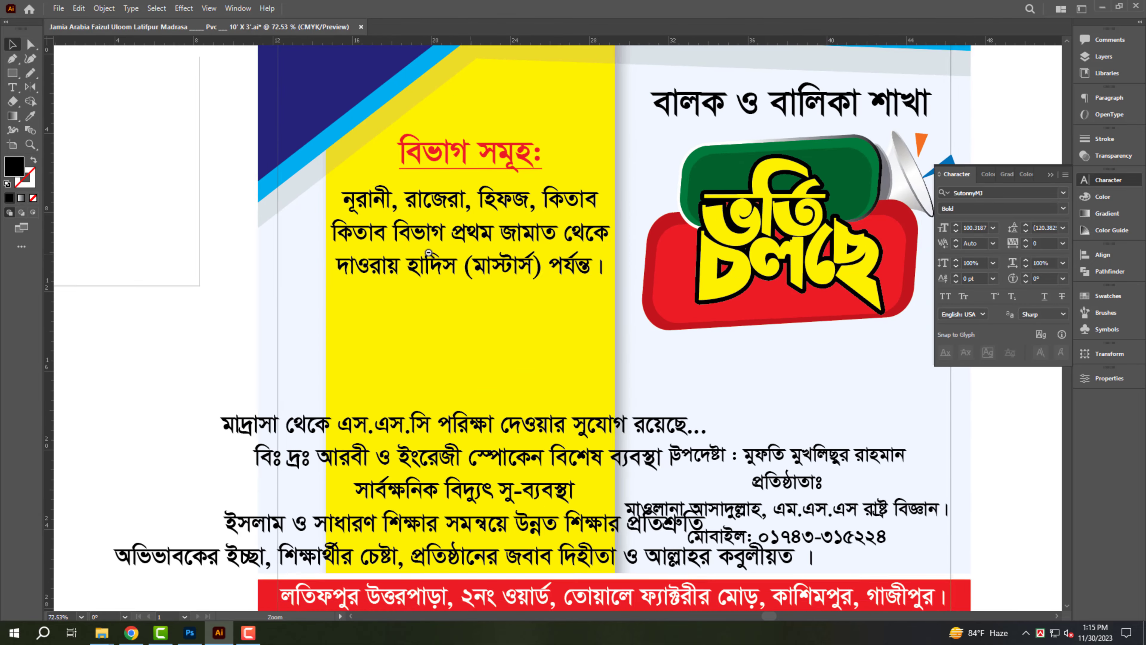
{"action": "scroll", "coordinate": [499, 356], "scroll_direction": "down", "scroll_amount": 3}
Shift the remaining body text across the poster's left edge and shrink it to about 66 pt
{"action": "left_click", "coordinate": [848, 445]}
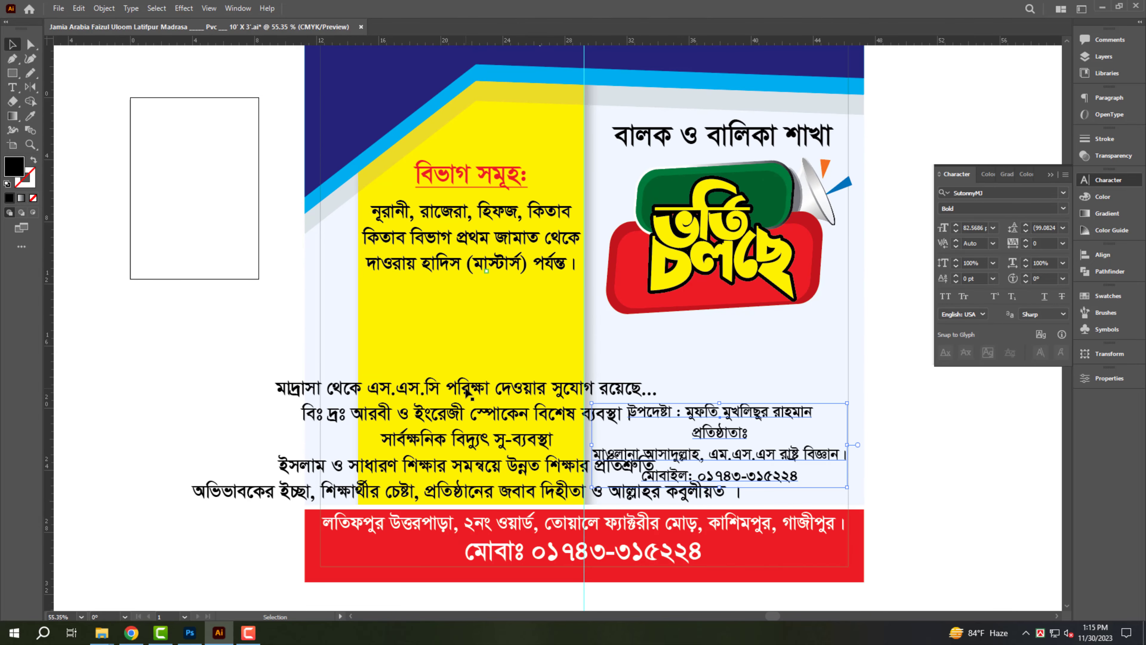
{"action": "left_click_drag", "start_coordinate": [470, 395], "coordinate": [279, 375]}
{"action": "left_click_drag", "start_coordinate": [522, 408], "coordinate": [442, 388], "text": "alt+shift"}
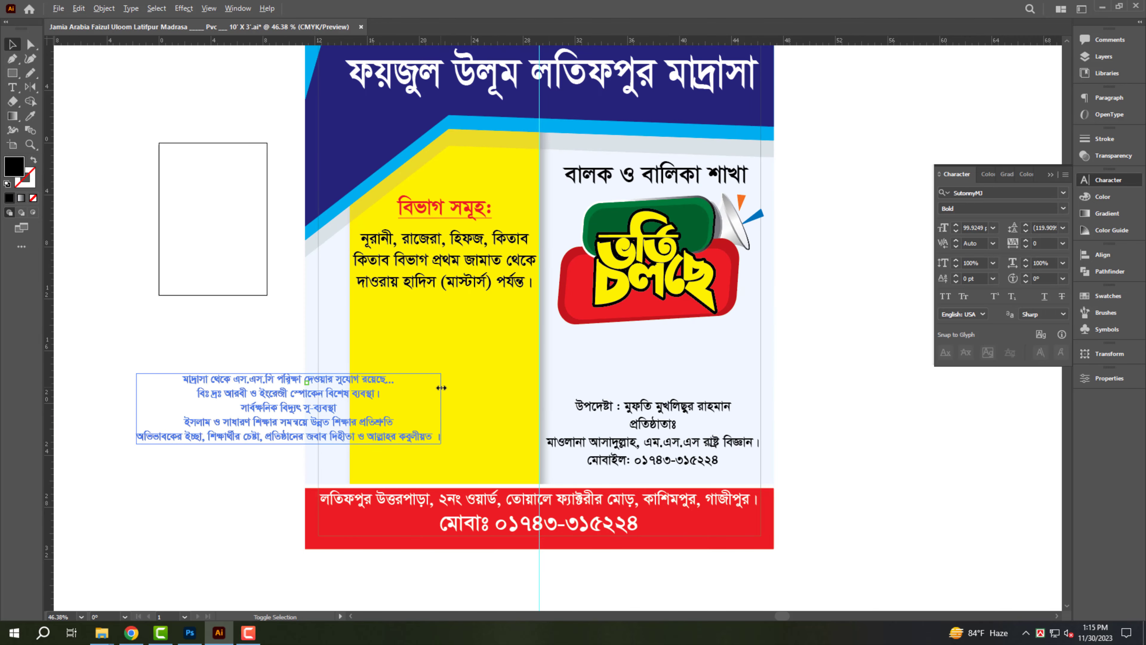
{"action": "left_click", "coordinate": [210, 454]}
Cut the last two lines, starting at "ইসলাম ও সাধারণ শিক্ষার", from the remaining body text
{"action": "key", "text": "t"}
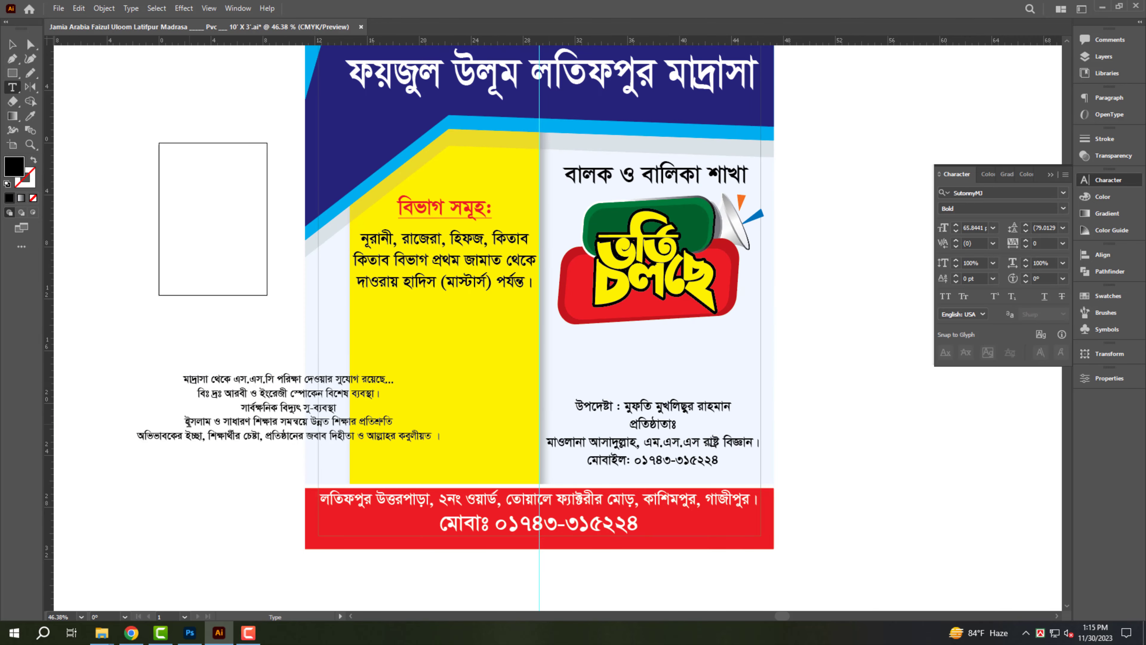
{"action": "left_click_drag", "start_coordinate": [186, 422], "coordinate": [469, 461]}
{"action": "key", "text": "ctrl+x"}
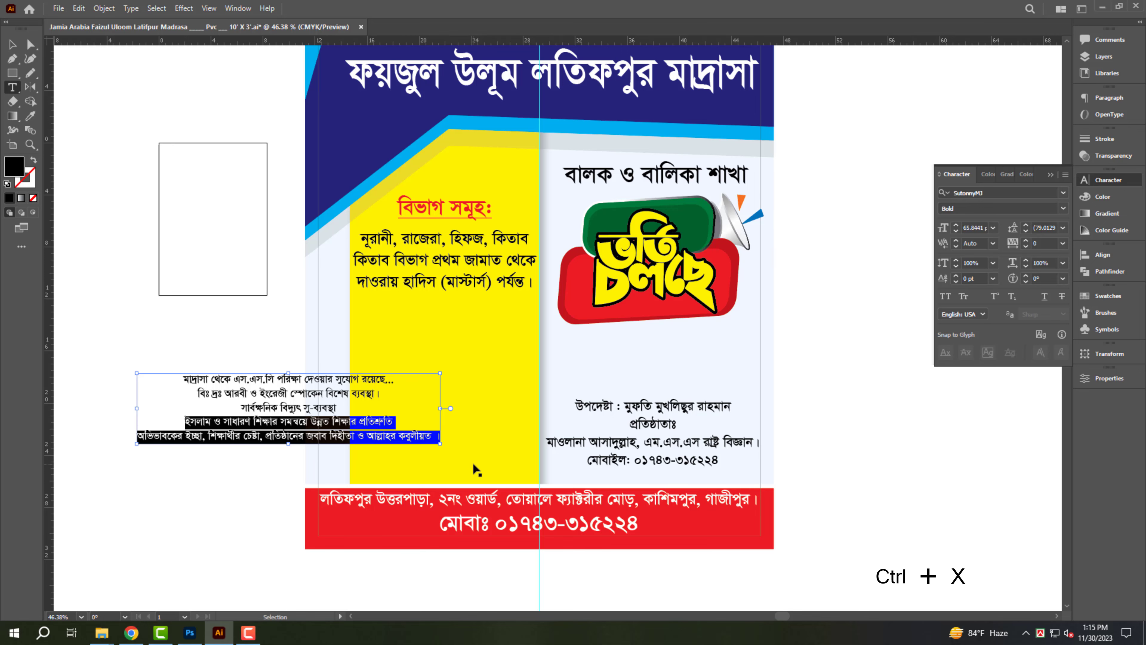
{"action": "key", "text": "Escape"}
{"action": "scroll", "coordinate": [641, 456], "scroll_direction": "up", "scroll_amount": 4}
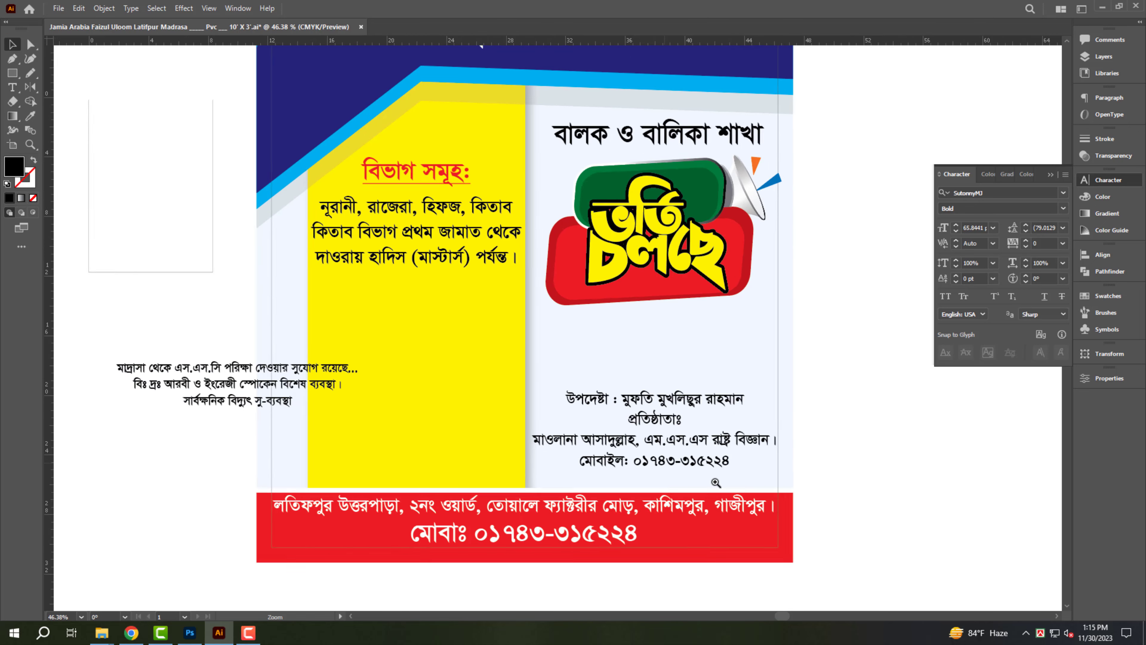
Duplicate the adviser text block straight up beneath the badge, replace its text with the two cut lines and left-align them
{"action": "left_click_drag", "start_coordinate": [689, 436], "coordinate": [689, 456]}
{"action": "left_click_drag", "start_coordinate": [687, 399], "coordinate": [678, 285]}
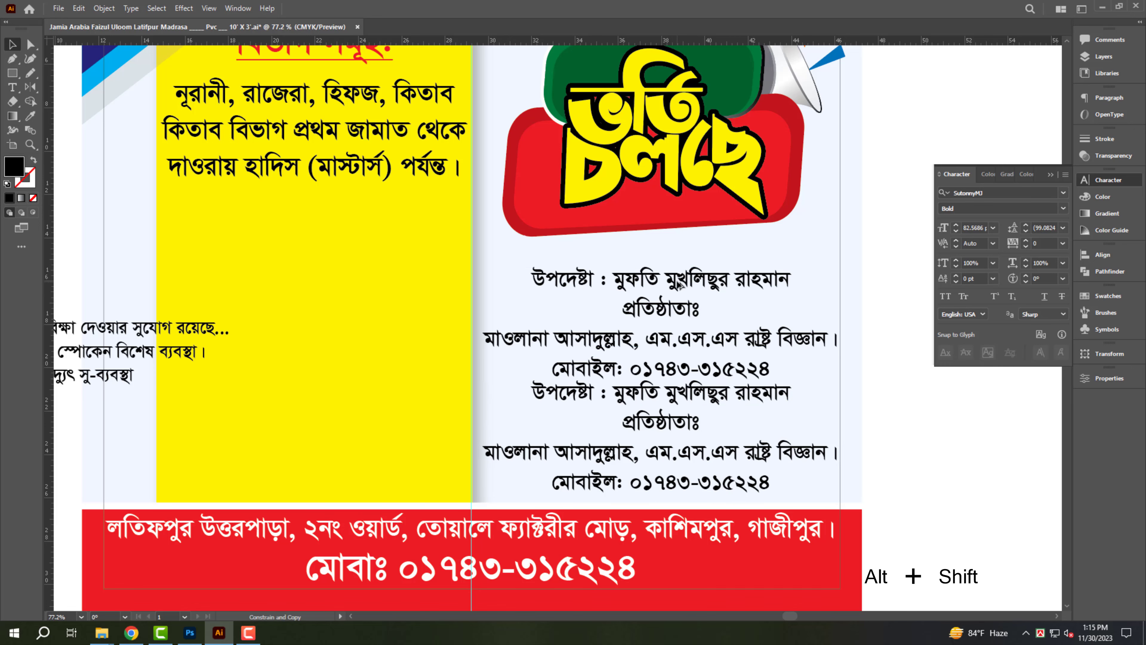
{"action": "double_click", "coordinate": [677, 284]}
{"action": "key", "text": "ctrl+a"}
{"action": "key", "text": "ctrl+v"}
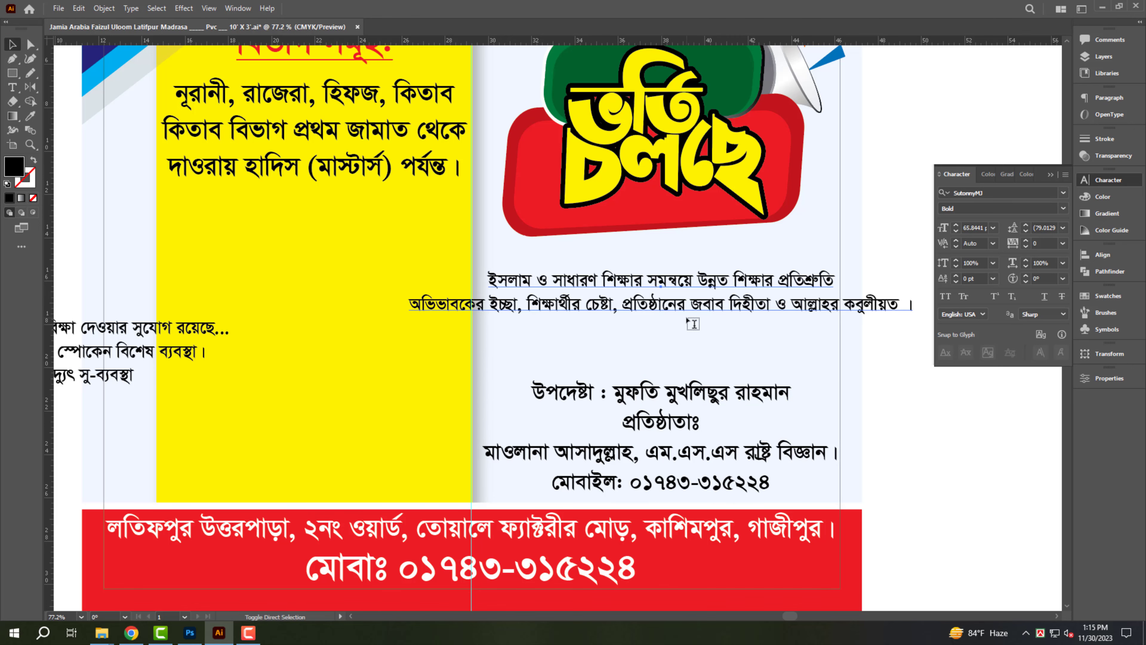
{"action": "key", "text": "Escape"}
{"action": "key", "text": "ctrl+shift+l"}
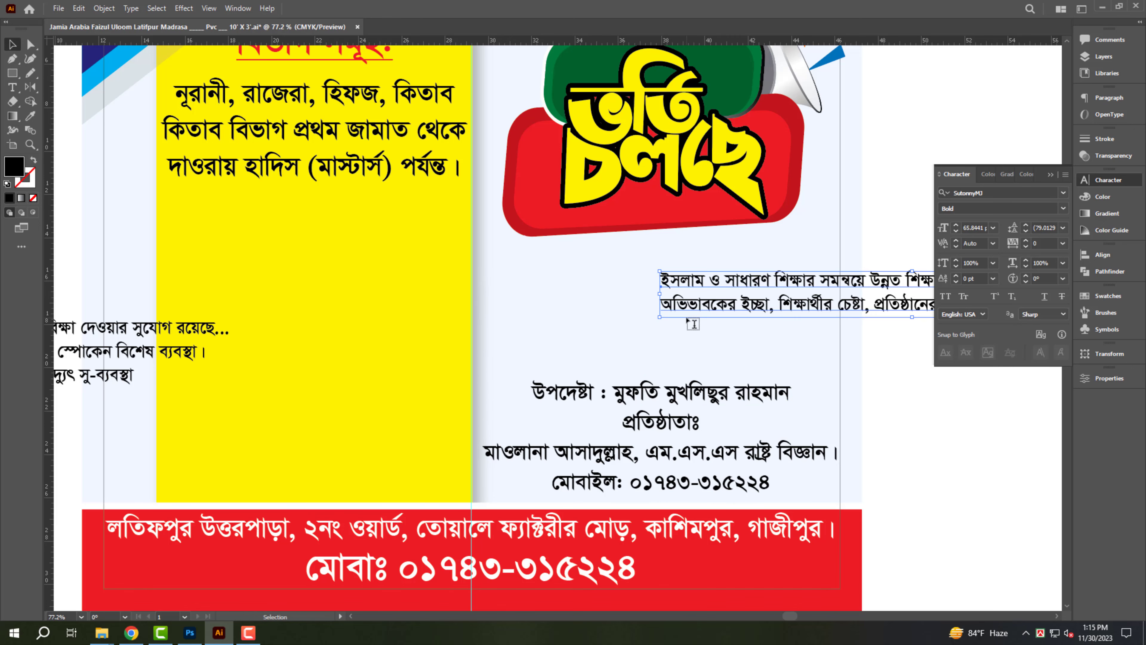
Move the remaining three body text lines onto the lower part of the yellow panel, keeping them centre-aligned
{"action": "scroll", "coordinate": [693, 324], "scroll_direction": "down", "scroll_amount": 2}
{"action": "left_click_drag", "start_coordinate": [232, 325], "coordinate": [427, 372]}
{"action": "left_click_drag", "start_coordinate": [312, 488], "coordinate": [418, 425]}
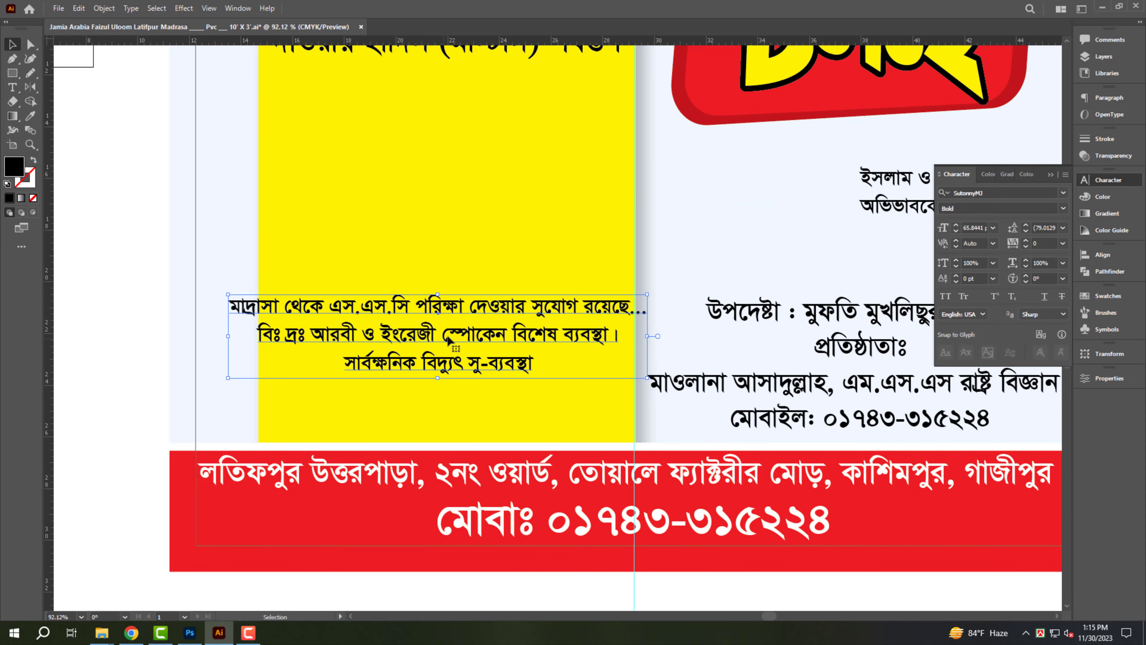
{"action": "key", "text": "ctrl+shift+l"}
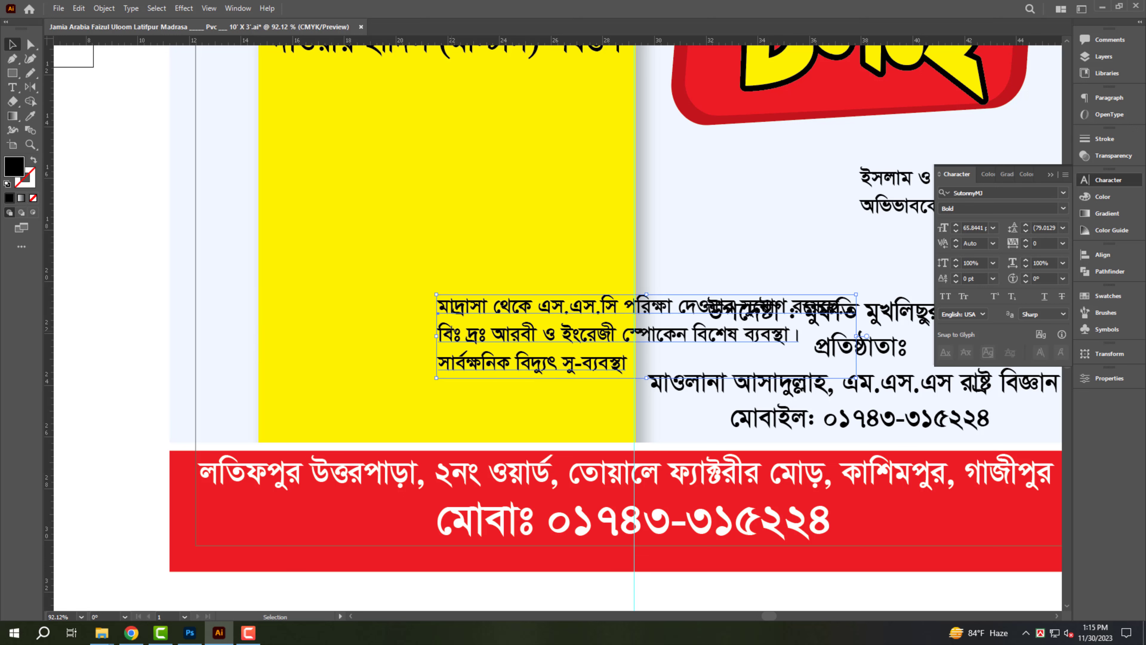
{"action": "key", "text": "ctrl+z"}
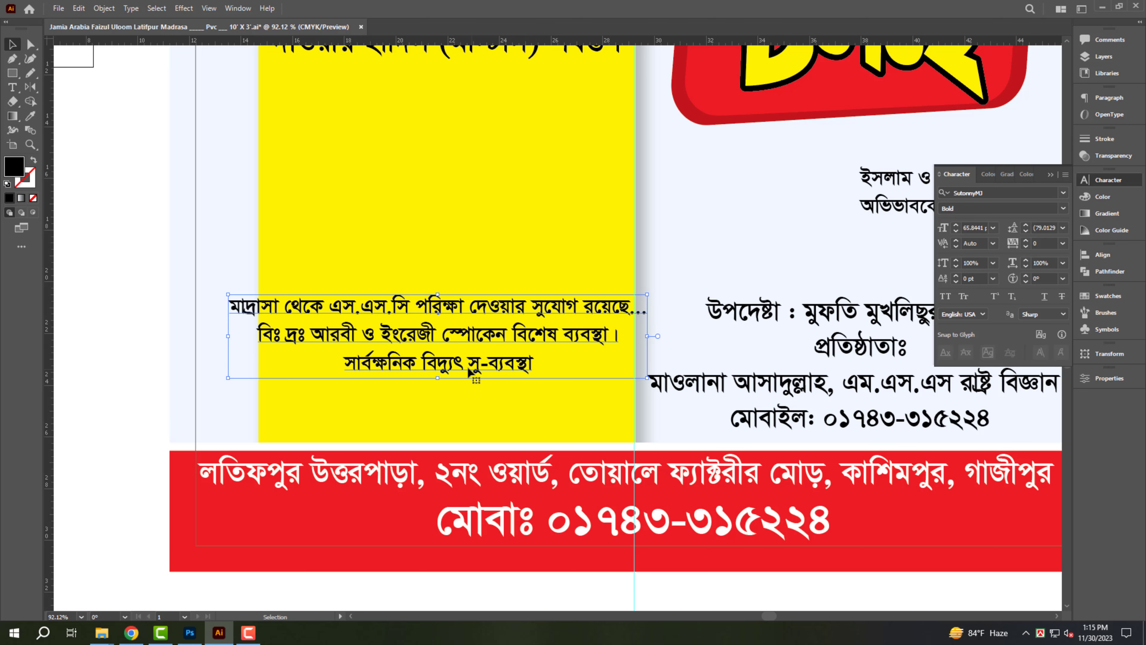
Split the line "মাদ্রাসা থেকে এস.এস.সি পরিক্ষা দেওয়ার সুযোগ রয়েছে..." into its own text object above the other two lines
{"action": "triple_click", "coordinate": [446, 312]}
{"action": "key", "text": "ctrl+x"}
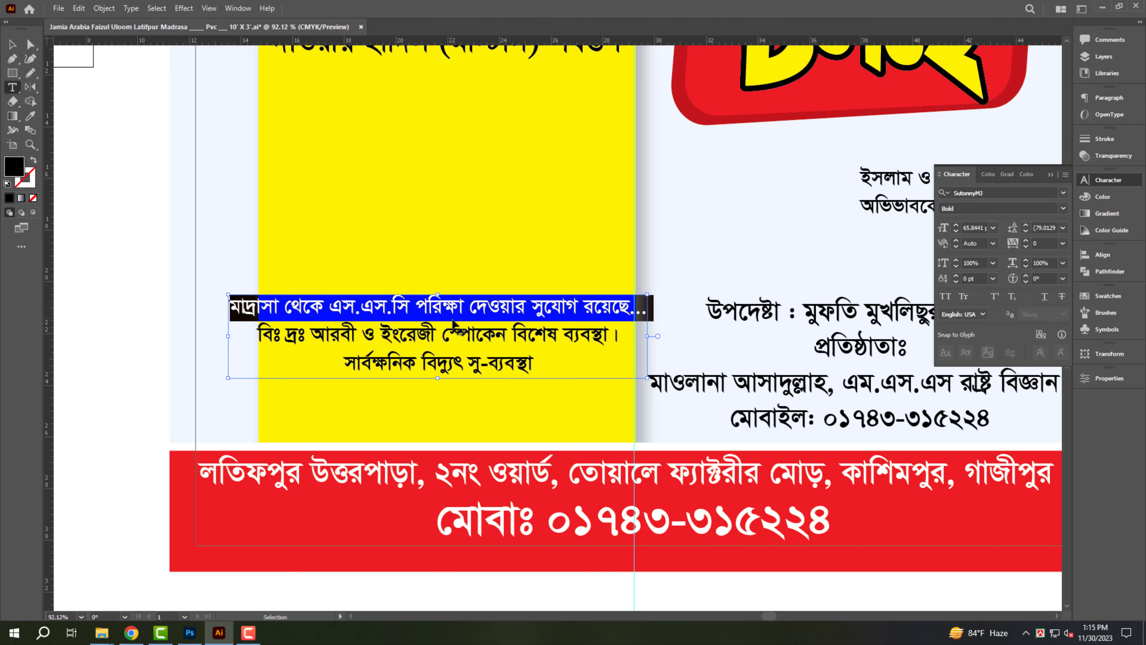
{"action": "key", "text": "Escape"}
{"action": "left_click_drag", "start_coordinate": [539, 315], "coordinate": [552, 220]}
{"action": "triple_click", "coordinate": [552, 219]}
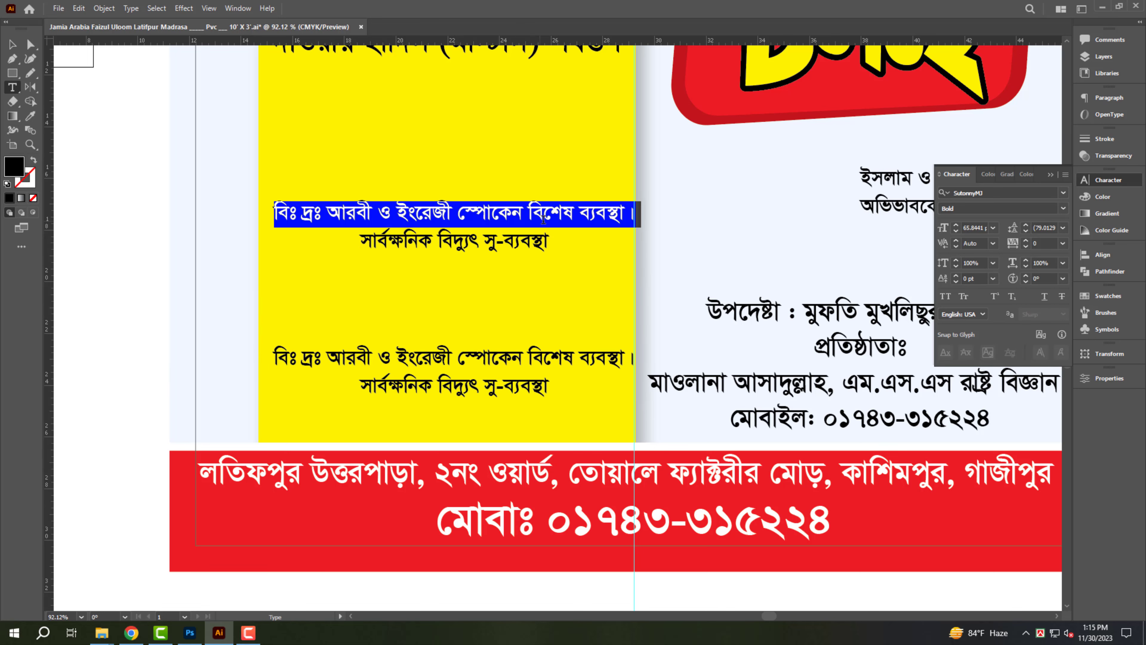
{"action": "left_click", "coordinate": [547, 244], "text": "shift"}
{"action": "key", "text": "ctrl+v"}
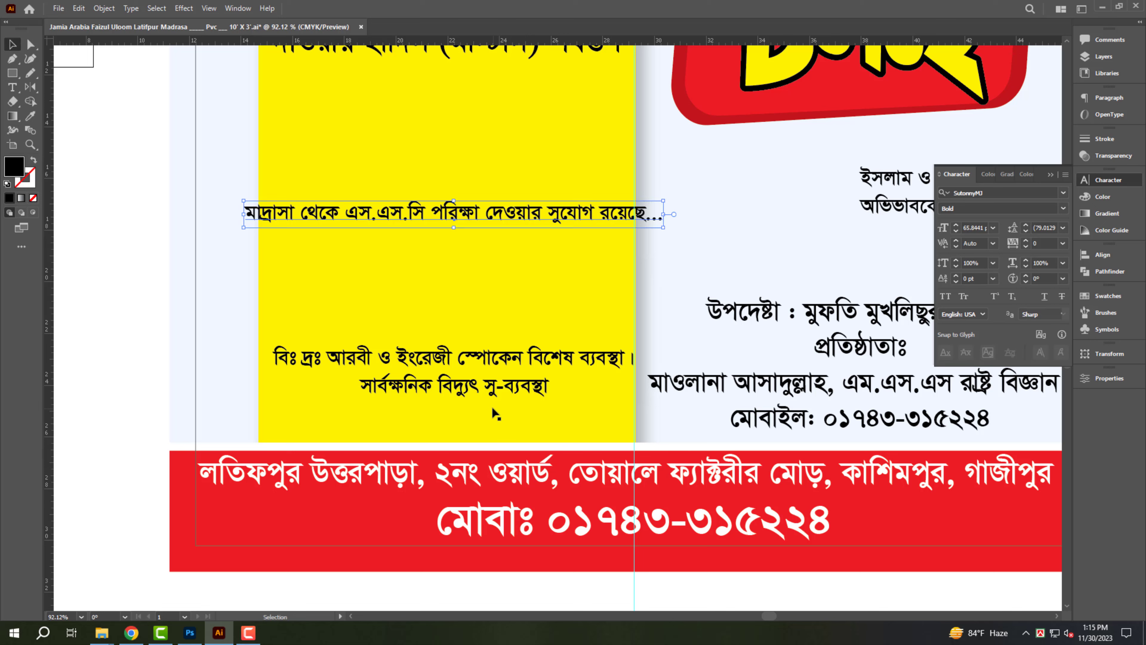
Split "সার্বক্ষনিক বিদ্যুৎ সু-ব্যবস্থা" into its own text object below the spoken English line at about 89 pt
{"action": "triple_click", "coordinate": [529, 391]}
{"action": "key", "text": "ctrl+x"}
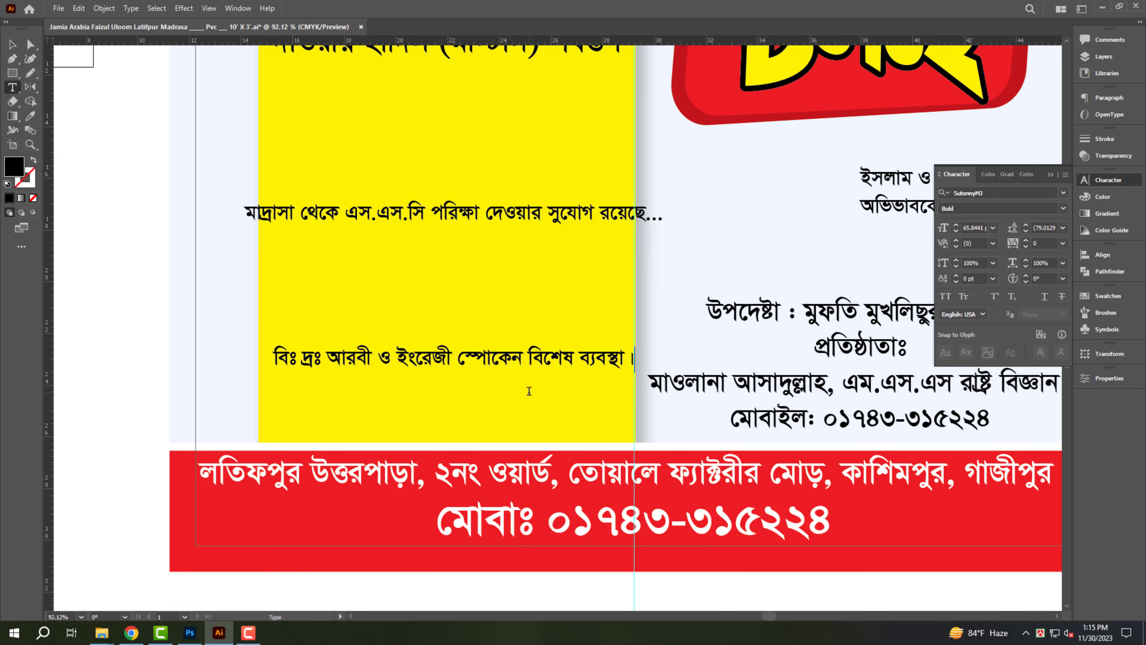
{"action": "key", "text": "Escape"}
{"action": "left_click_drag", "start_coordinate": [636, 360], "coordinate": [577, 386]}
{"action": "double_click", "coordinate": [580, 386]}
{"action": "left_click", "coordinate": [582, 391]}
{"action": "key", "text": "ctrl+a"}
{"action": "key", "text": "ctrl+v"}
{"action": "key", "text": "Escape"}
{"action": "key", "text": "Escape"}
{"action": "left_click", "coordinate": [559, 395]}
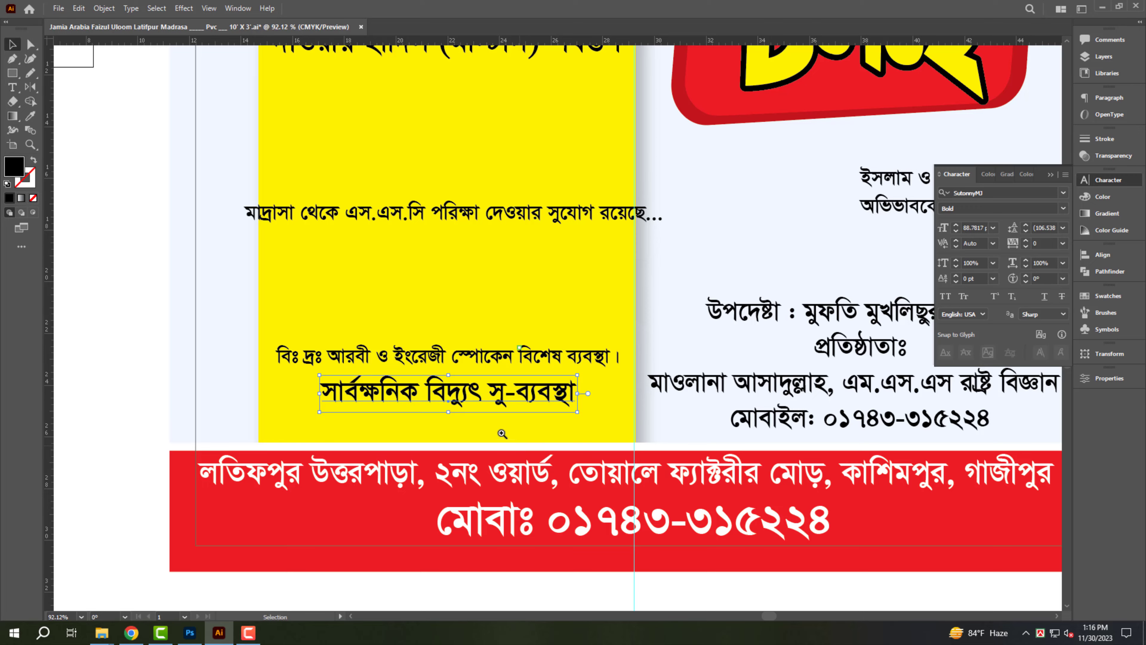
Copy the yellow panel shape and shorten the copy to a narrow full-width strip at the "সার্বক্ষনিক বিদ্যুৎ সু-ব্যবস্থা" line
{"action": "scroll", "coordinate": [497, 421], "scroll_direction": "up", "scroll_amount": 2}
{"action": "key", "text": "m"}
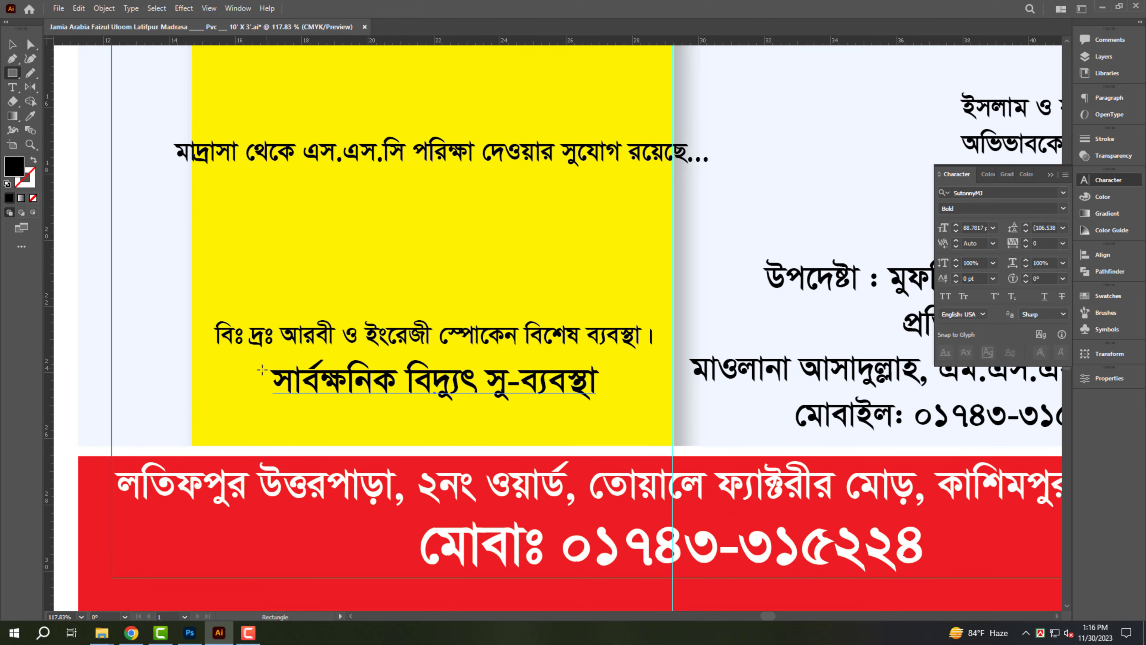
{"action": "key", "text": "v"}
{"action": "scroll", "coordinate": [451, 243], "scroll_direction": "down", "scroll_amount": 3}
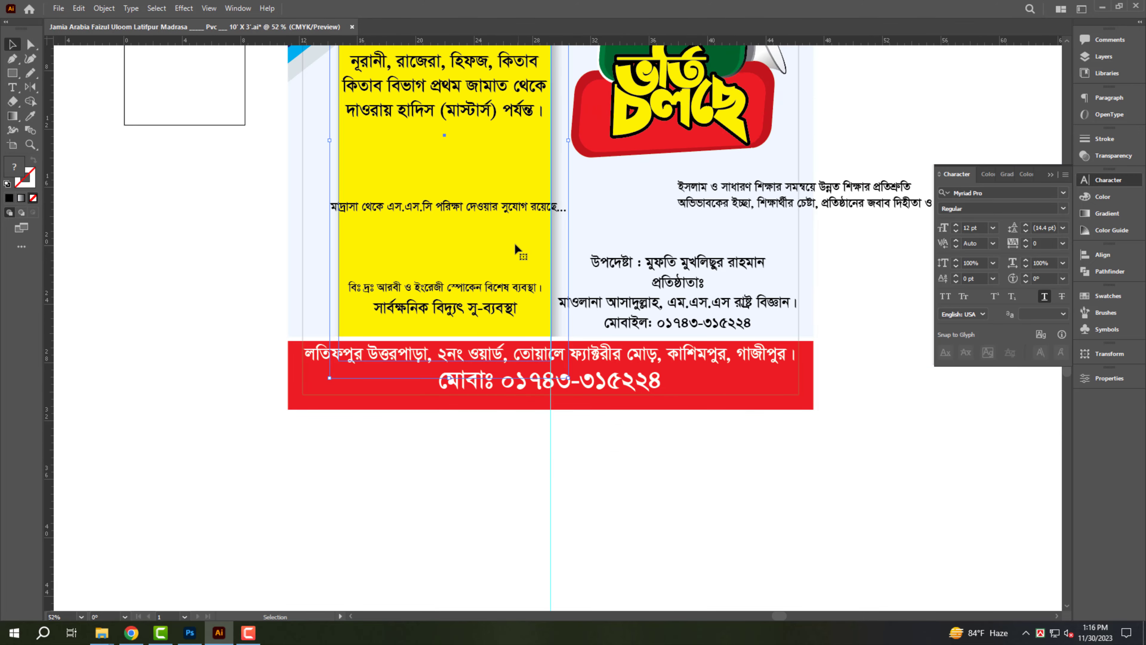
{"action": "right_click", "coordinate": [508, 247]}
{"action": "left_click", "coordinate": [542, 347]}
{"action": "key", "text": "a"}
{"action": "left_click", "coordinate": [527, 271]}
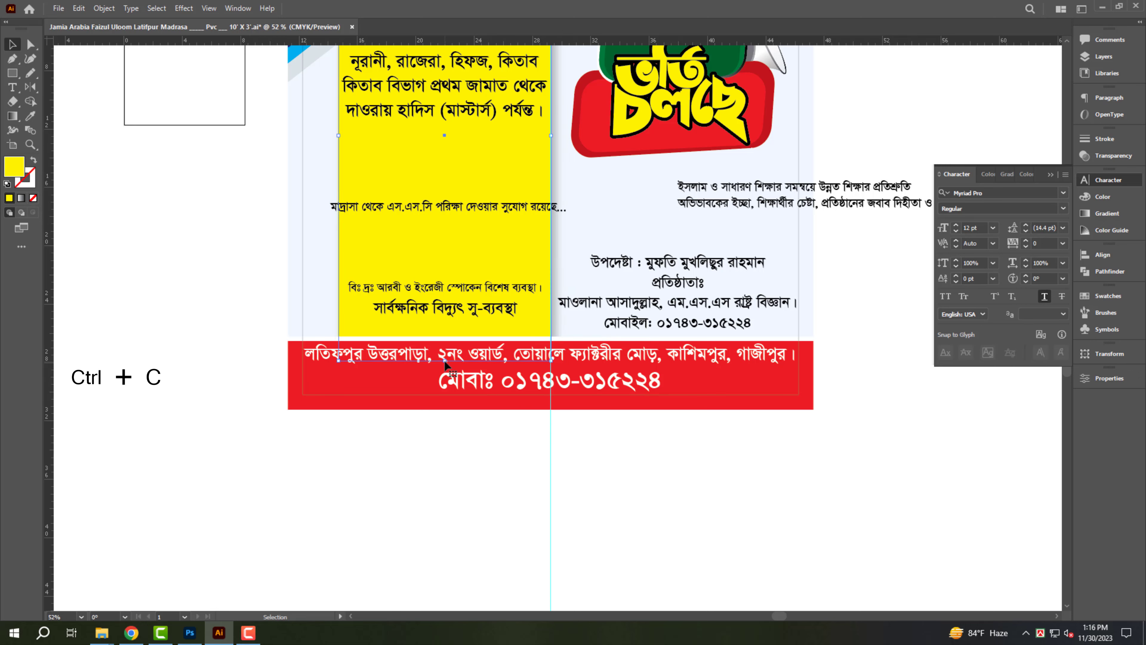
{"action": "left_click", "coordinate": [455, 308], "text": "alt"}
{"action": "left_click_drag", "start_coordinate": [477, 73], "coordinate": [485, 435]}
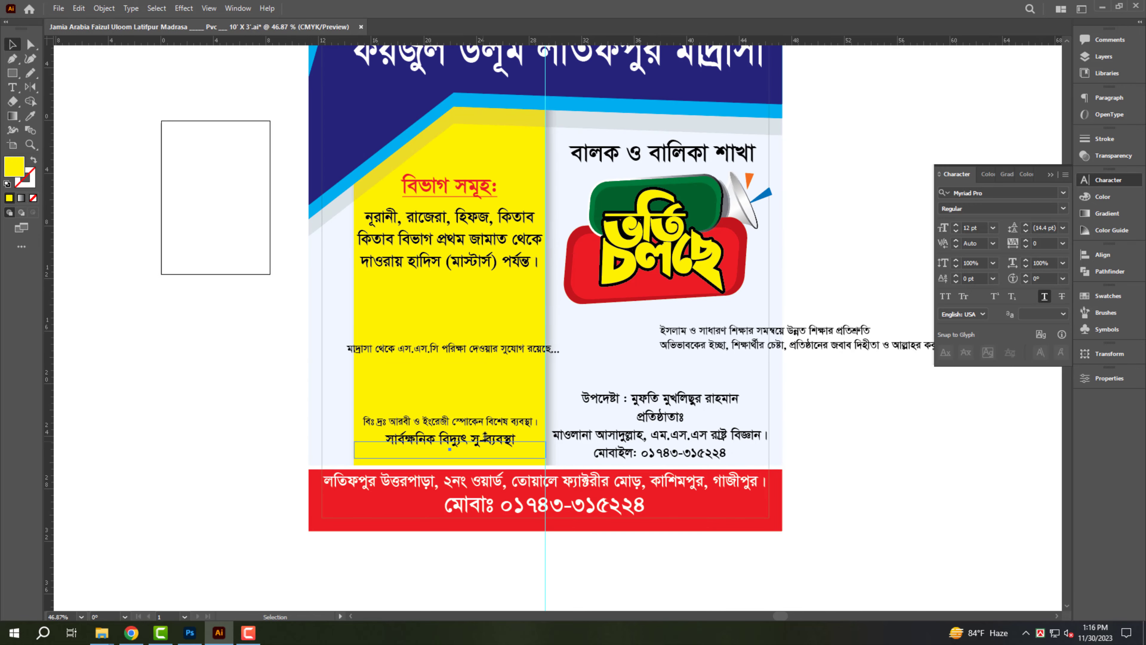
Colour the strip with the dark green of the admission badge and position it behind "সার্বক্ষনিক বিদ্যুৎ সু-ব্যবস্থা"
{"action": "scroll", "coordinate": [485, 432], "scroll_direction": "up", "scroll_amount": 3}
{"action": "key", "text": "i"}
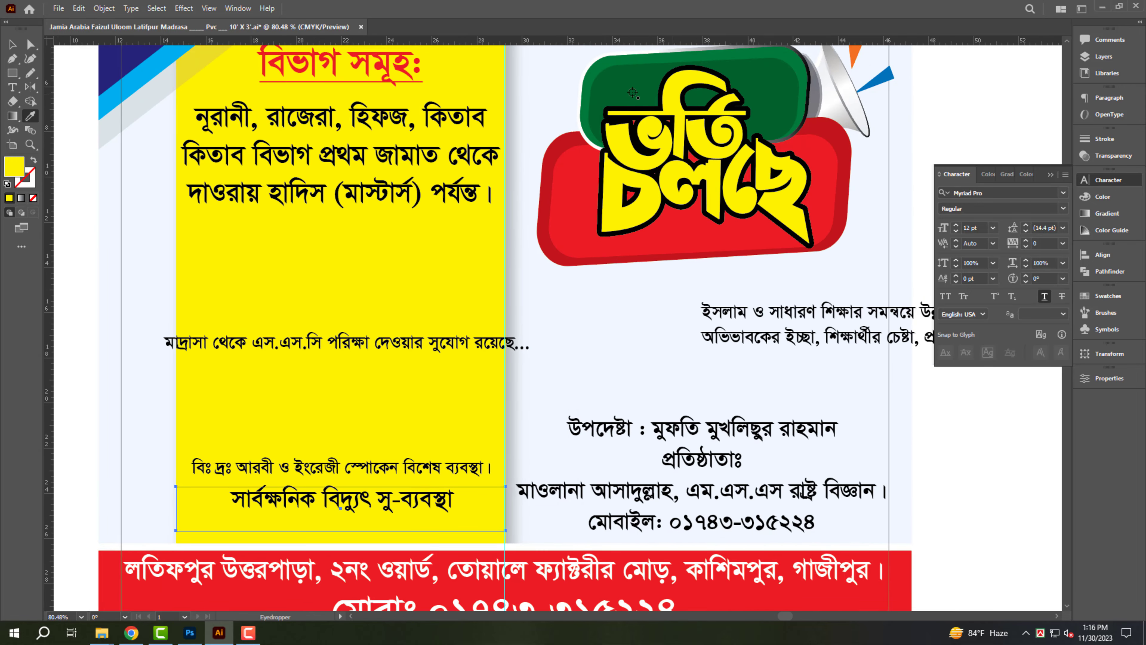
{"action": "left_click", "coordinate": [615, 205]}
{"action": "left_click_drag", "start_coordinate": [298, 535], "coordinate": [408, 512]}
{"action": "left_click_drag", "start_coordinate": [412, 495], "coordinate": [488, 343]}
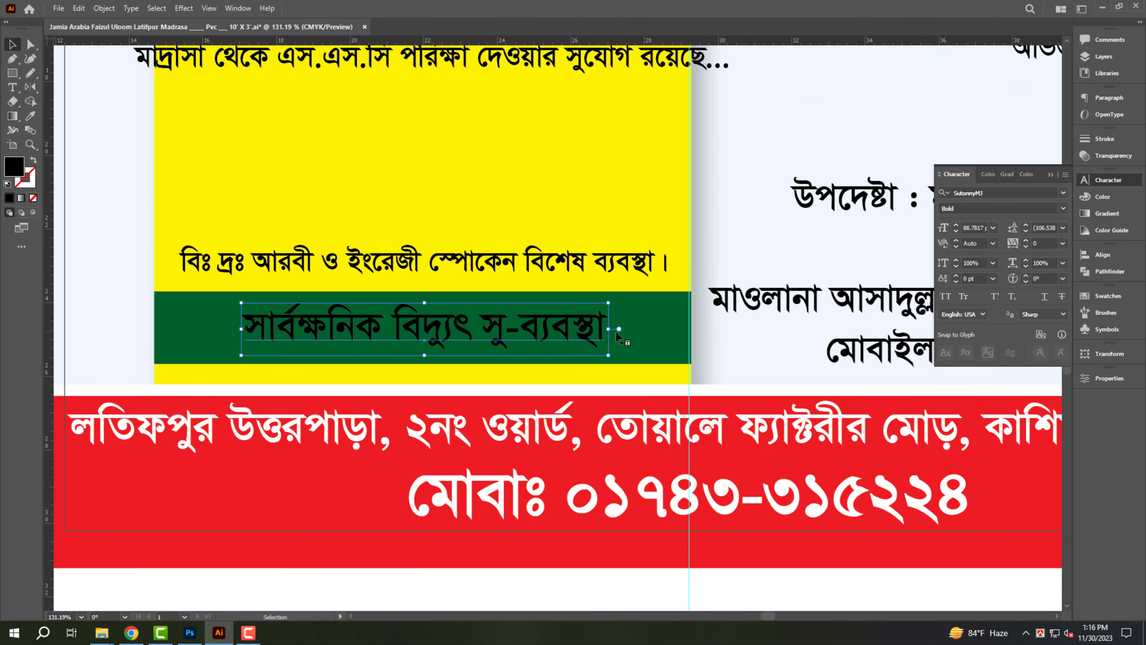
Enlarge the text on the green strip slightly from its centre and fill it with white
{"action": "left_click_drag", "start_coordinate": [612, 329], "coordinate": [620, 329]}
{"action": "left_click", "coordinate": [1103, 198]}
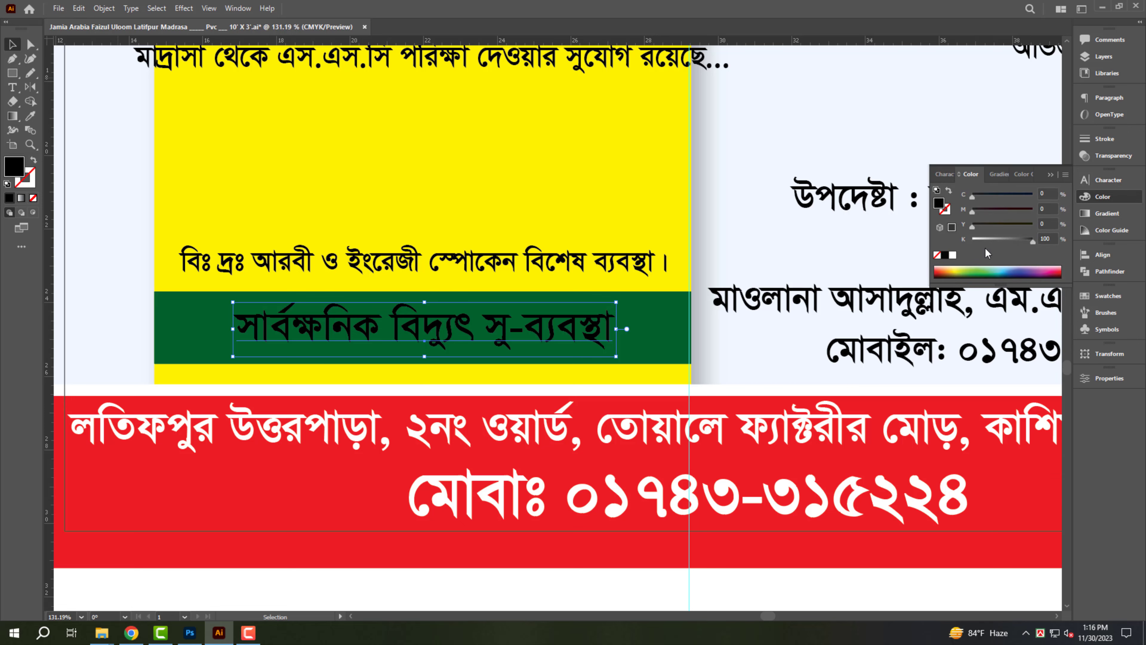
{"action": "left_click", "coordinate": [953, 255]}
Stretch the spoken English line slightly taller above the green strip and fill it with C 100, M 100, Y 0, K 0
{"action": "left_click", "coordinate": [421, 273]}
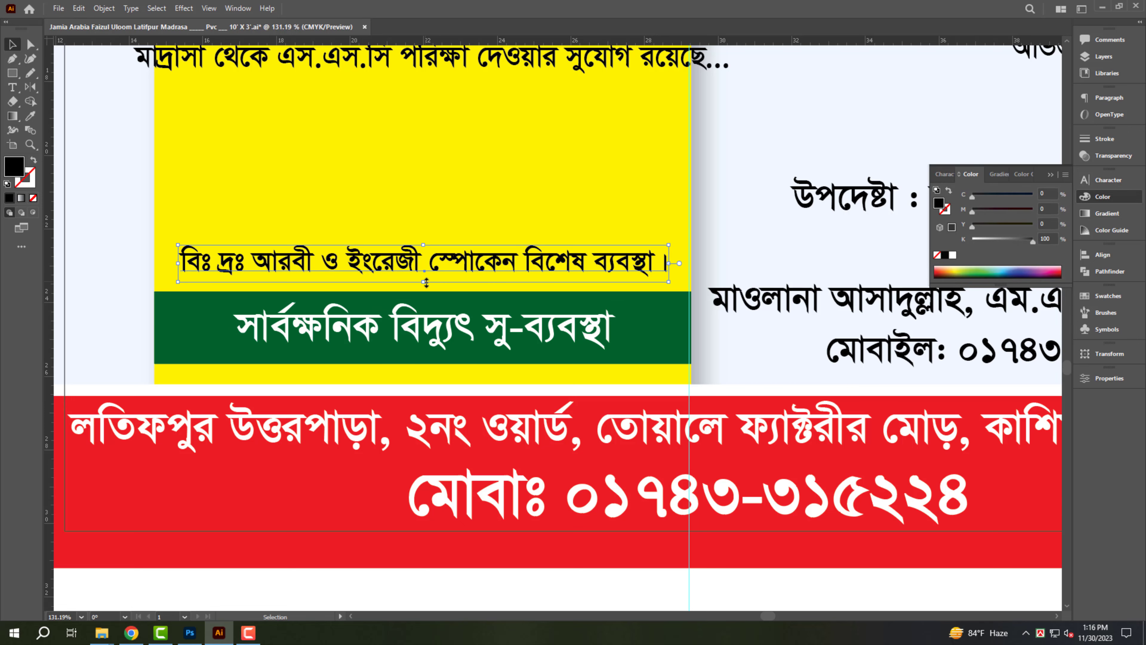
{"action": "left_click_drag", "start_coordinate": [427, 282], "coordinate": [426, 290]}
{"action": "left_click_drag", "start_coordinate": [578, 295], "coordinate": [553, 271]}
{"action": "left_click_drag", "start_coordinate": [552, 271], "coordinate": [550, 324]}
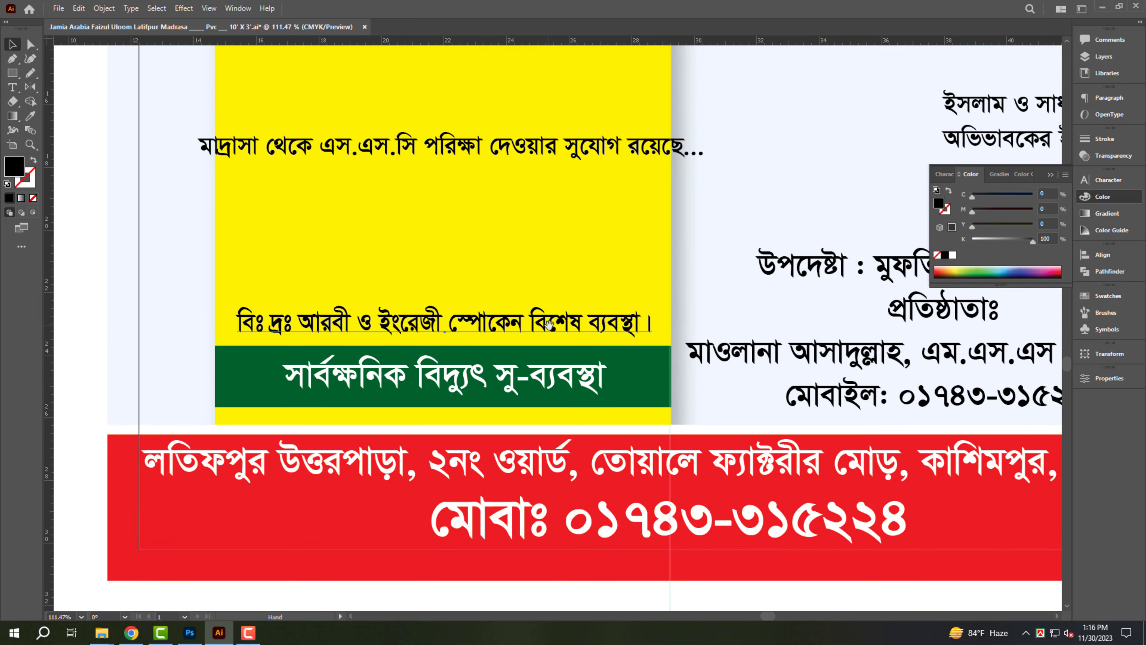
{"action": "left_click_drag", "start_coordinate": [1033, 242], "coordinate": [971, 242]}
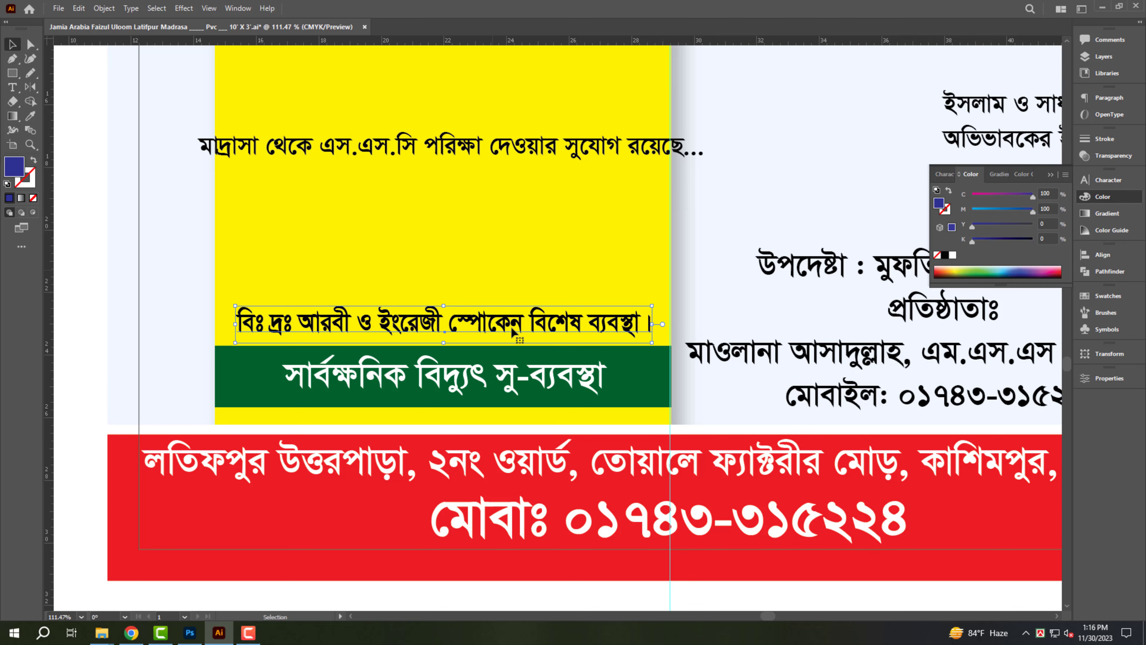
Break the "মাদ্রাসা থেকে এস.এস.সি পরিক্ষা" text onto a second line before "দেওয়ার"
{"action": "left_click_drag", "start_coordinate": [515, 332], "coordinate": [487, 199]}
{"action": "left_click_drag", "start_coordinate": [487, 199], "coordinate": [469, 272]}
{"action": "left_click", "coordinate": [447, 261]}
{"action": "scroll", "coordinate": [434, 271], "scroll_direction": "up", "scroll_amount": 1}
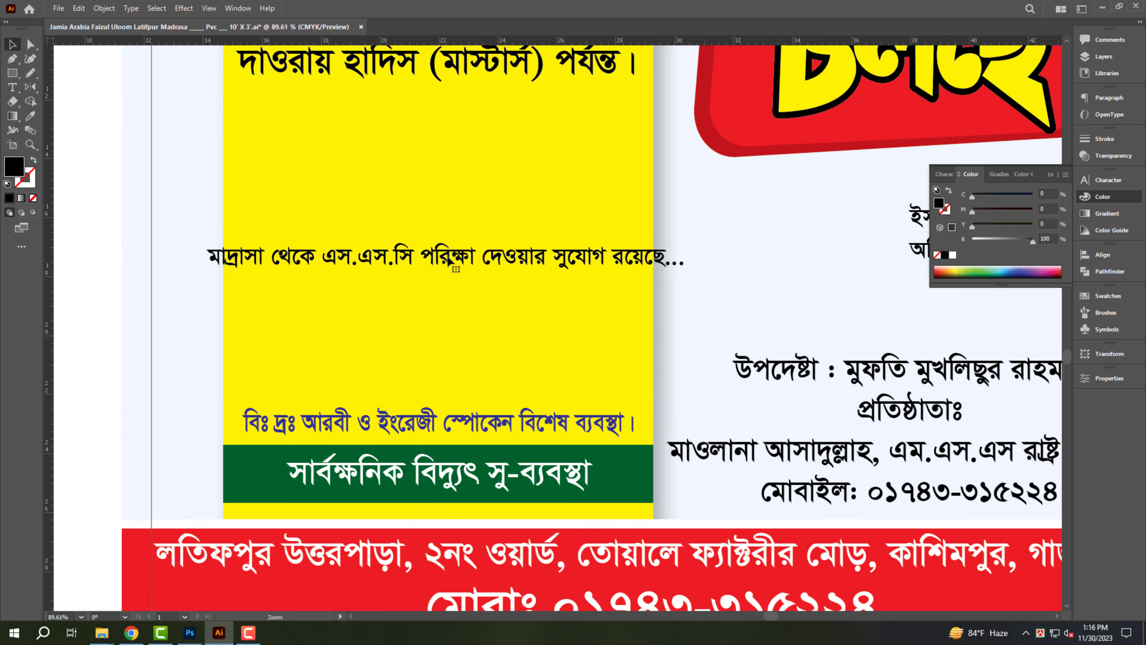
{"action": "double_click", "coordinate": [441, 263]}
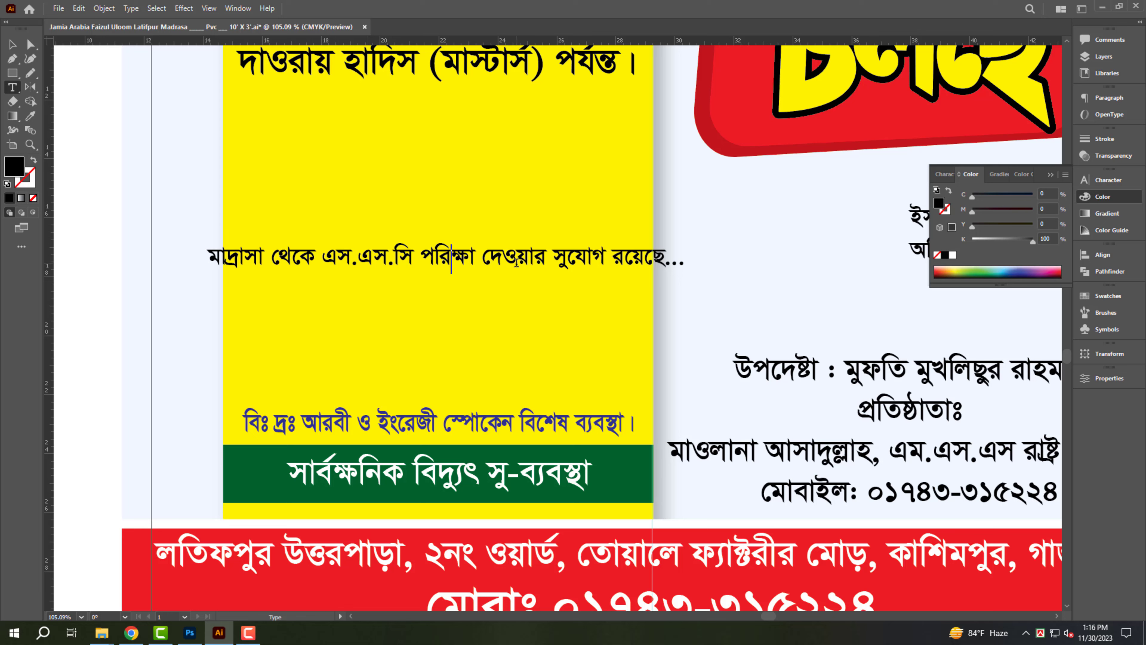
{"action": "left_click", "coordinate": [482, 250]}
{"action": "key", "text": "Return"}
{"action": "key", "text": "Escape"}
Set the two-line exam text in the Shobuj Nolua ANSI V1 font and enlarge it to about 124 pt across the yellow panel
{"action": "left_click", "coordinate": [1108, 179]}
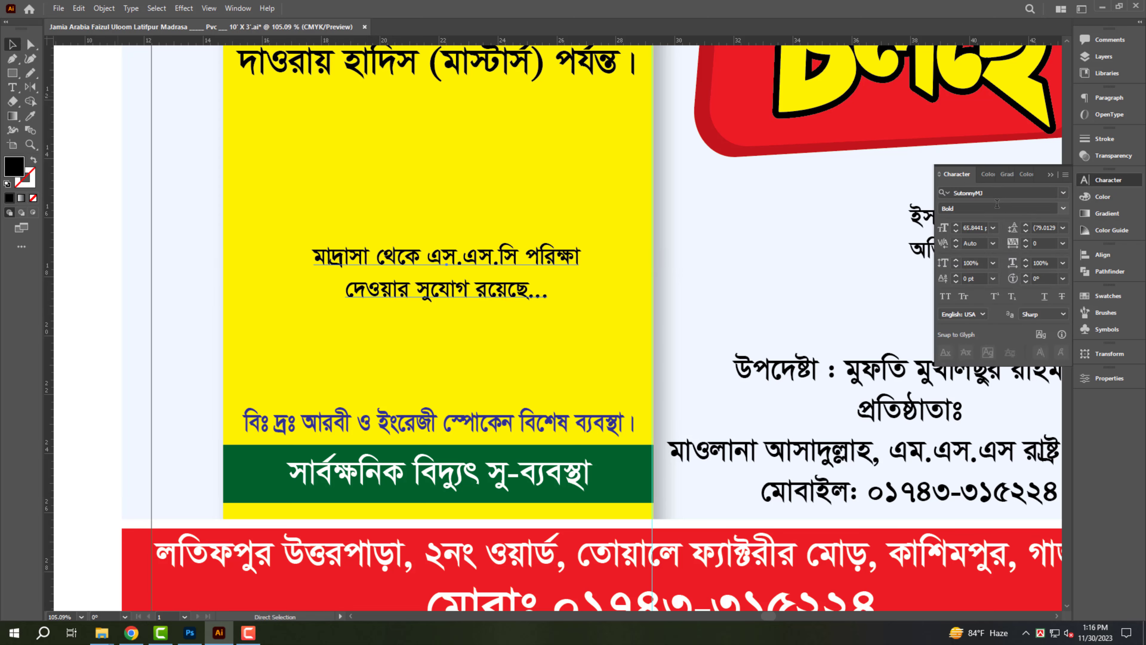
{"action": "left_click", "coordinate": [1003, 192]}
{"action": "type", "text": "sho"}
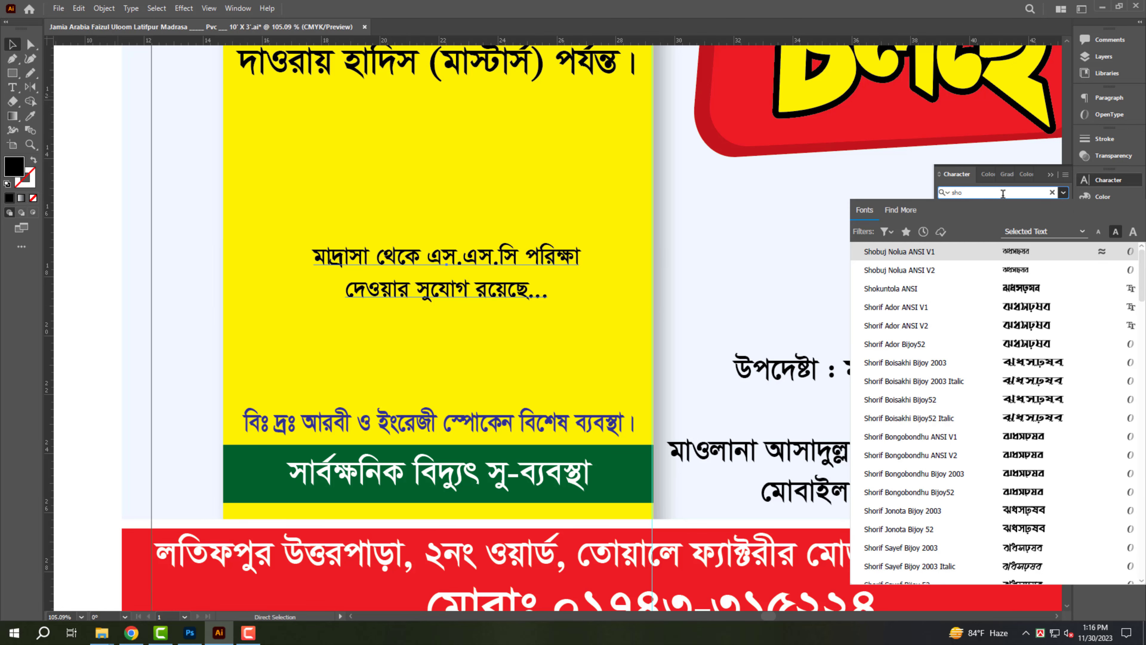
{"action": "left_click", "coordinate": [1023, 253]}
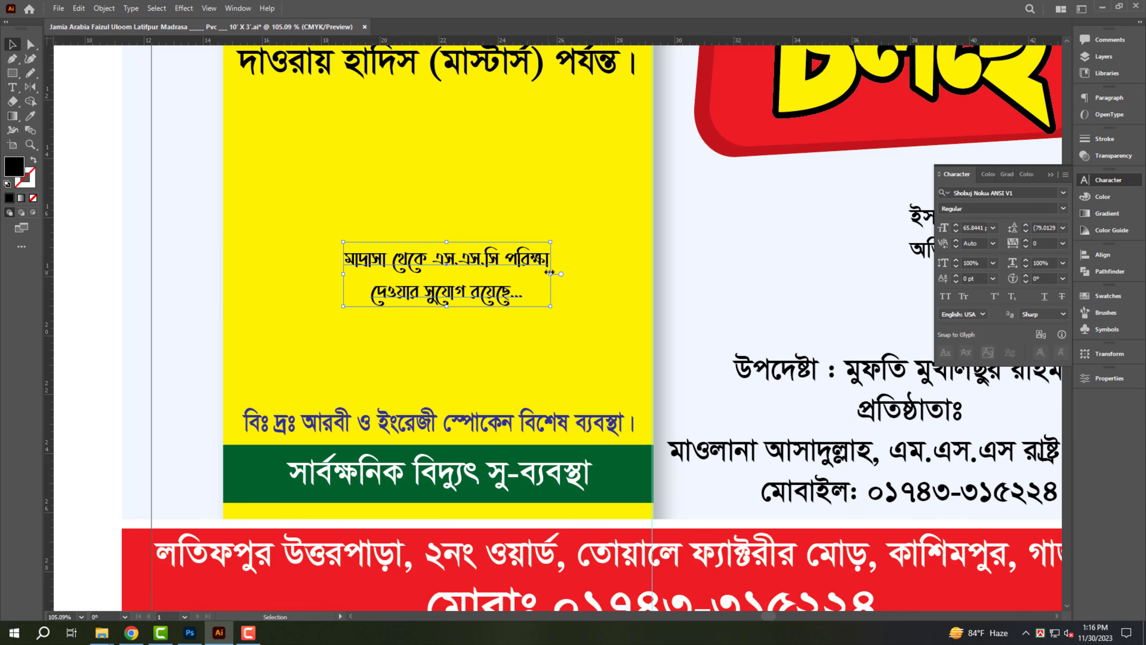
{"action": "left_click_drag", "start_coordinate": [551, 274], "coordinate": [633, 273]}
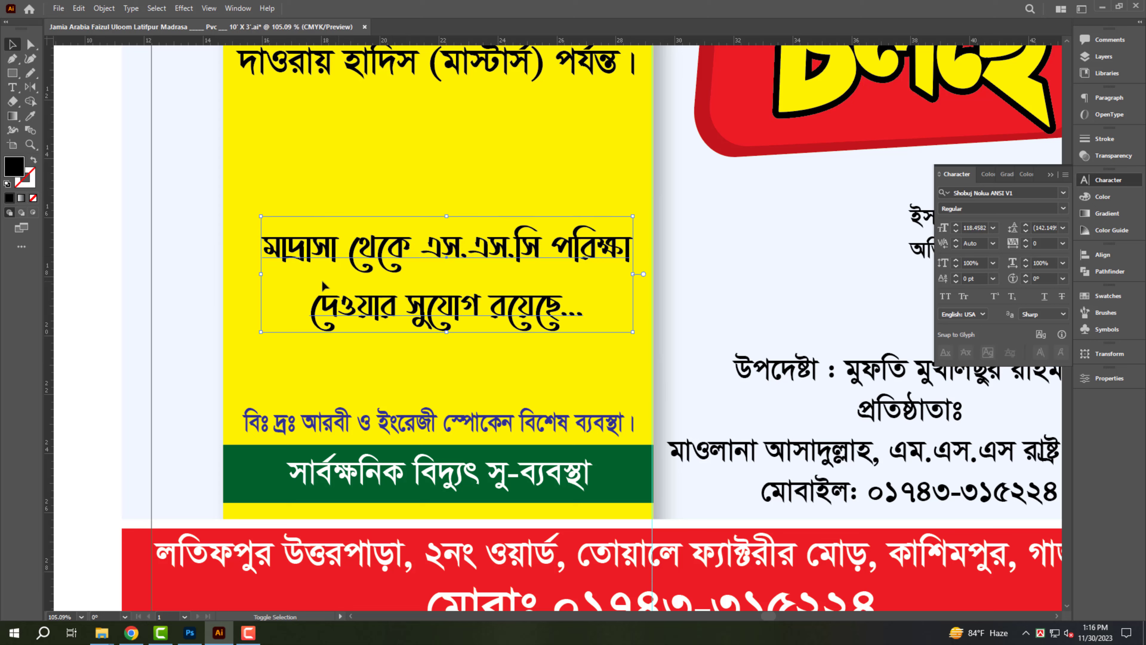
{"action": "left_click_drag", "start_coordinate": [262, 273], "coordinate": [243, 274]}
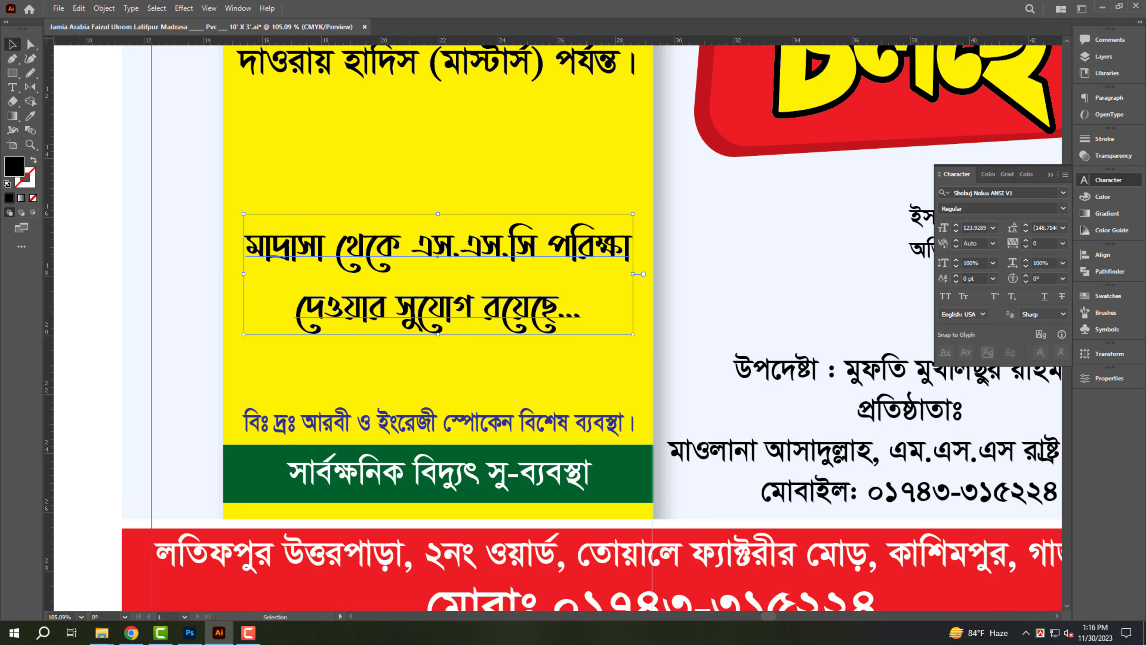
Fill the exam text with red (M 100, Y 100, K 0) and set its leading to 130 pt
{"action": "left_click", "coordinate": [1106, 197]}
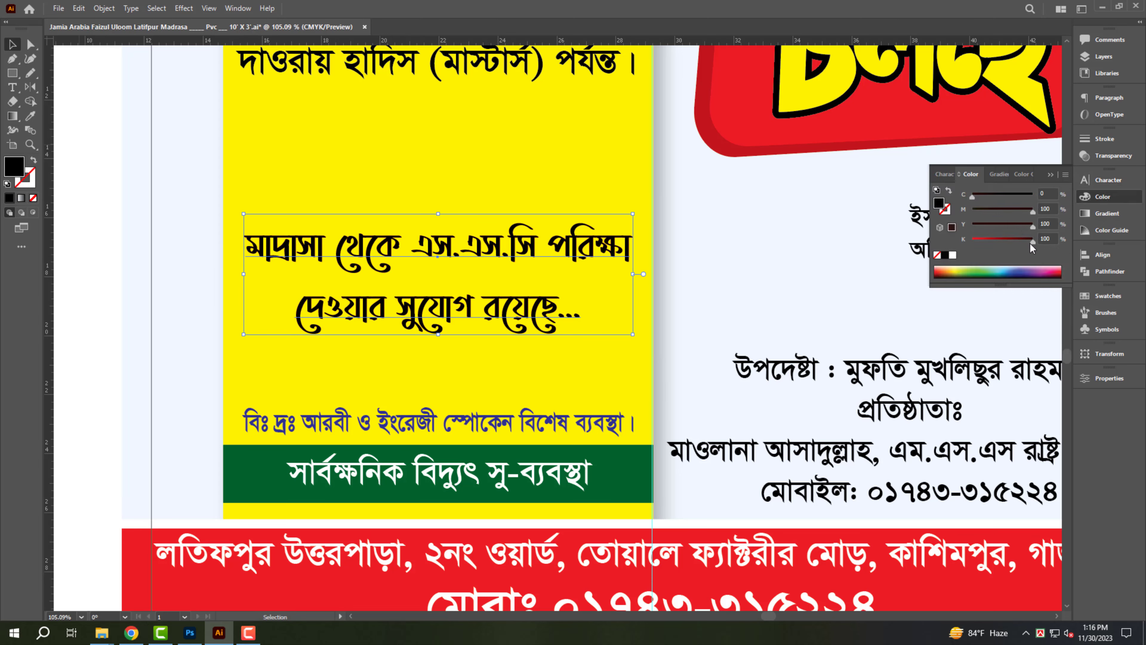
{"action": "left_click_drag", "start_coordinate": [1033, 240], "coordinate": [970, 240]}
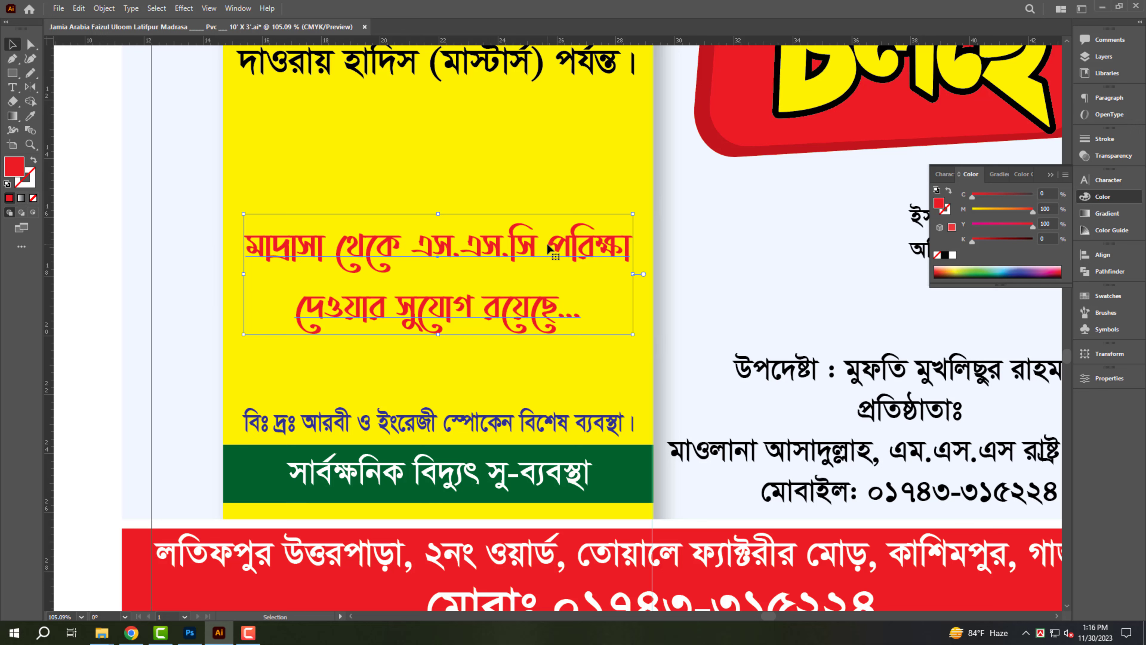
{"action": "key", "text": "ctrl+t"}
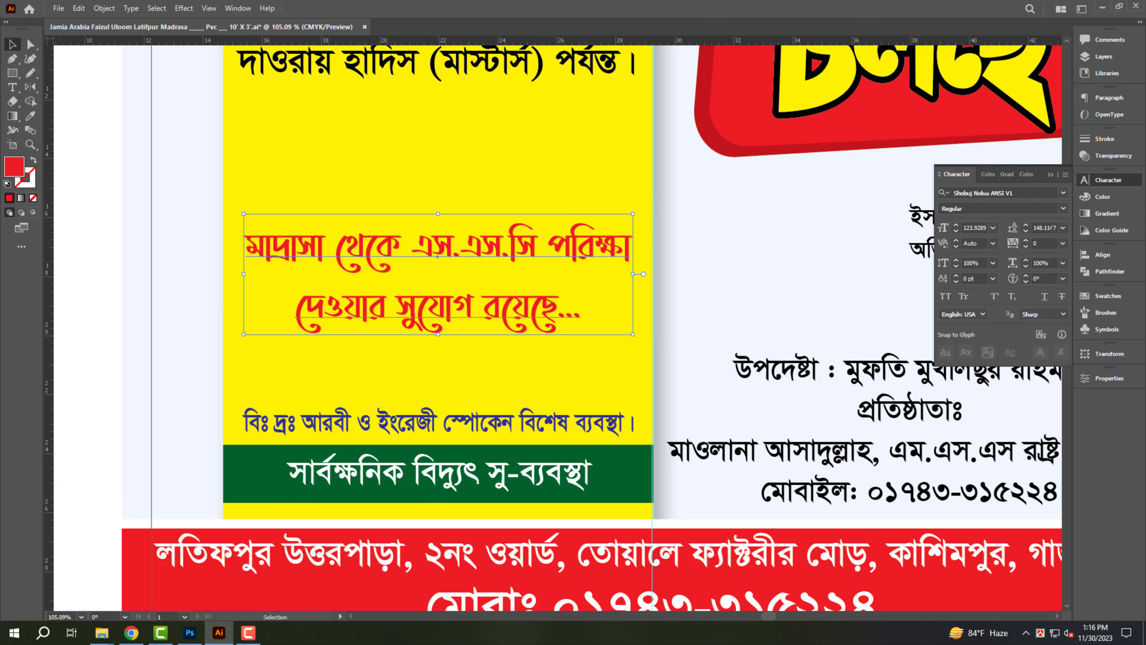
{"action": "type", "text": "130"}
{"action": "key", "text": "Return"}
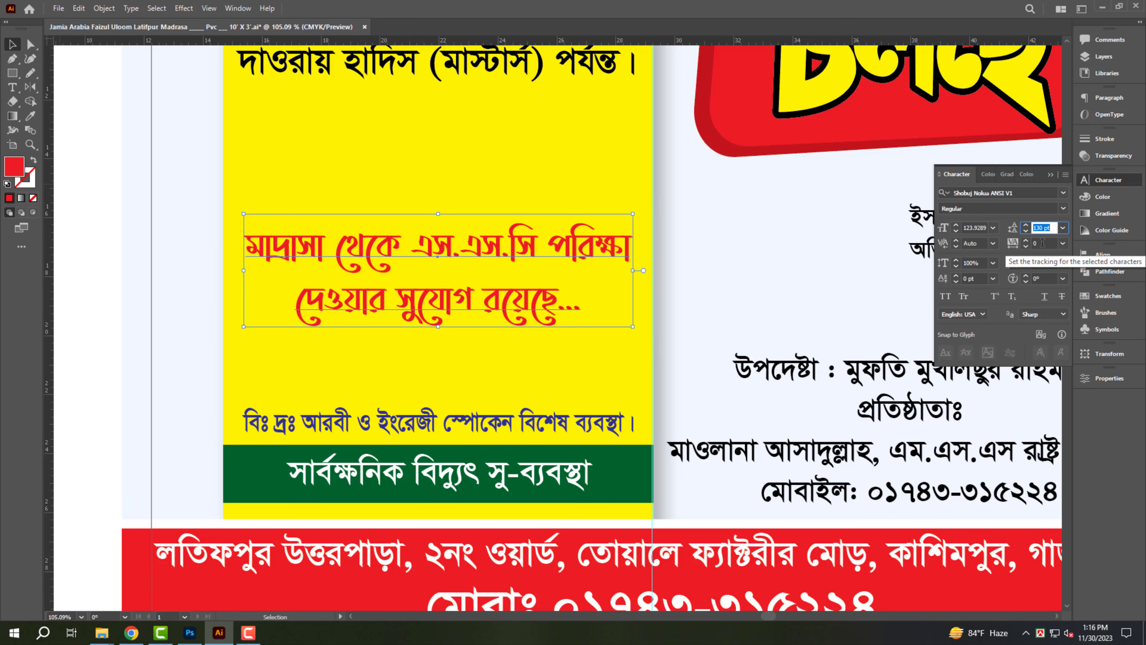
Move the red exam text straight down to sit just above the blue spoken English line
{"action": "left_click_drag", "start_coordinate": [514, 302], "coordinate": [514, 369]}
{"action": "key", "text": "z"}
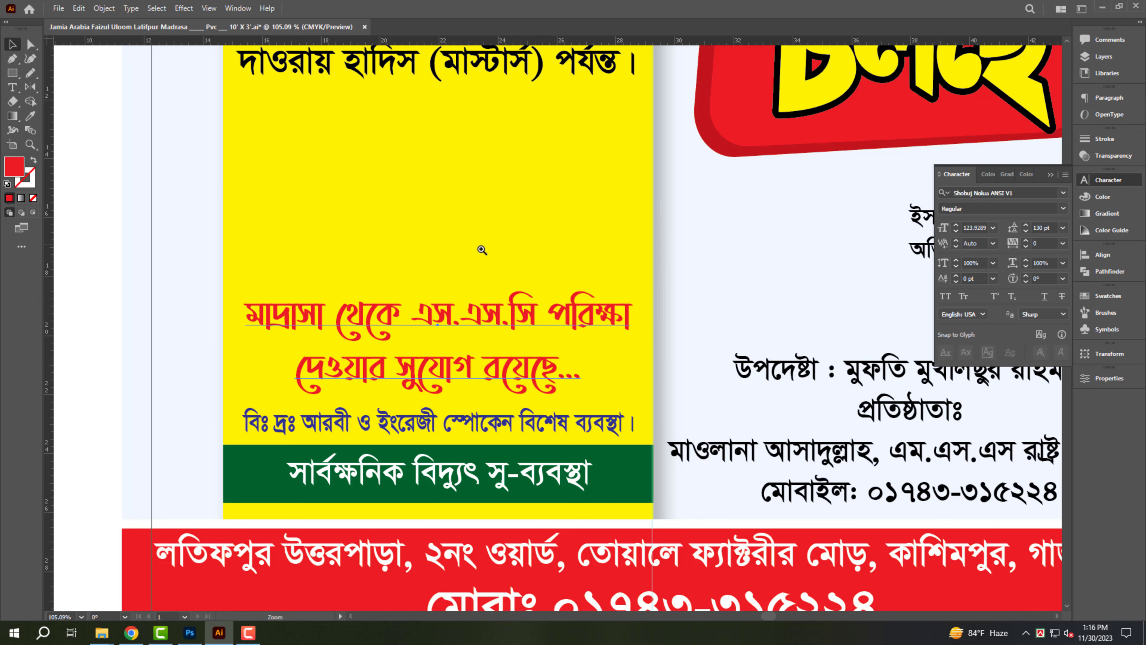
{"action": "left_click_drag", "start_coordinate": [483, 250], "coordinate": [402, 248]}
{"action": "left_click_drag", "start_coordinate": [541, 236], "coordinate": [510, 356]}
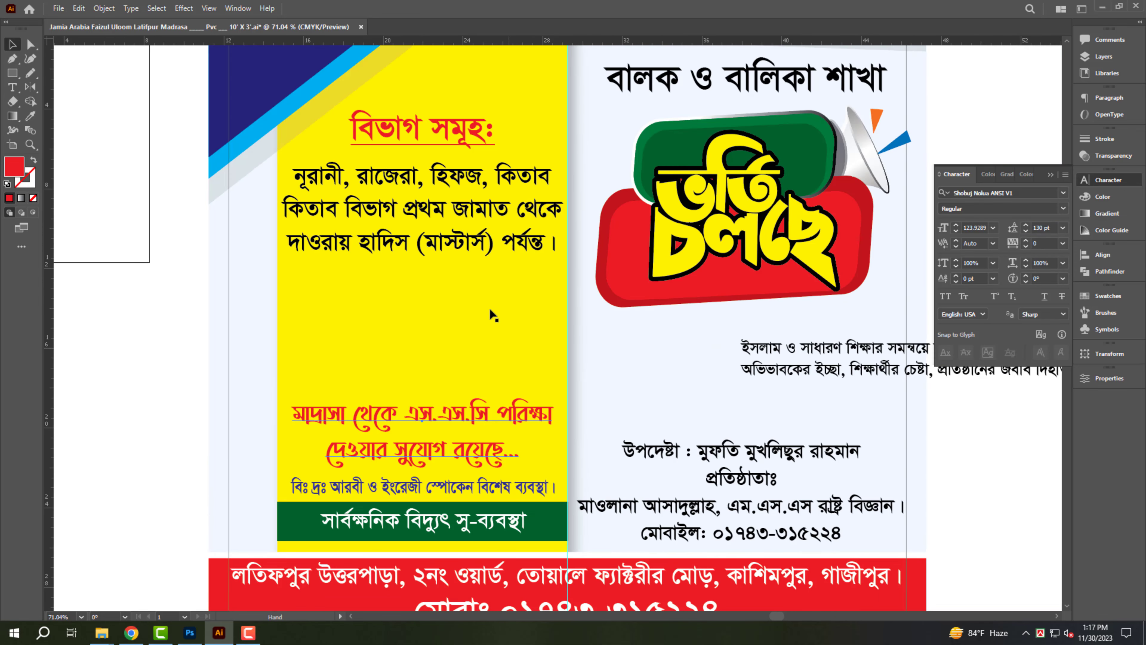
Cut the two "কিতাব বিভাগ প্রথম জামাত থেকে দাওরায় হাদিস (মাস্টার্স) পর্যন্ত।" lines into a separate text block just above the exam text
{"action": "left_click", "coordinate": [477, 252]}
{"action": "double_click", "coordinate": [405, 217]}
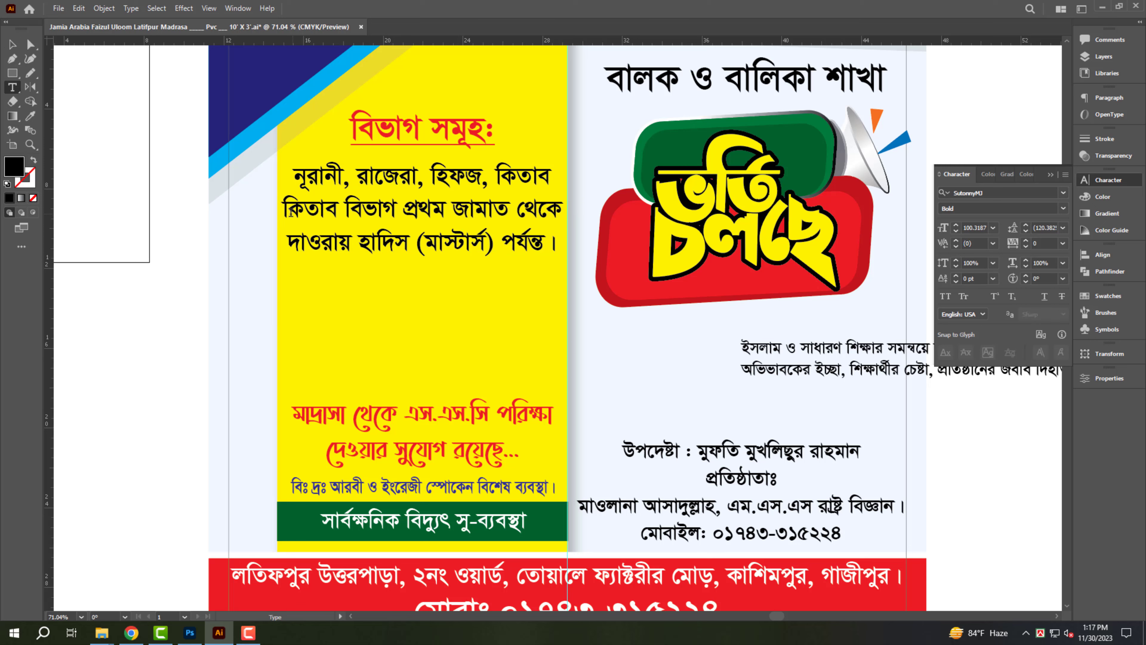
{"action": "left_click_drag", "start_coordinate": [284, 209], "coordinate": [560, 249]}
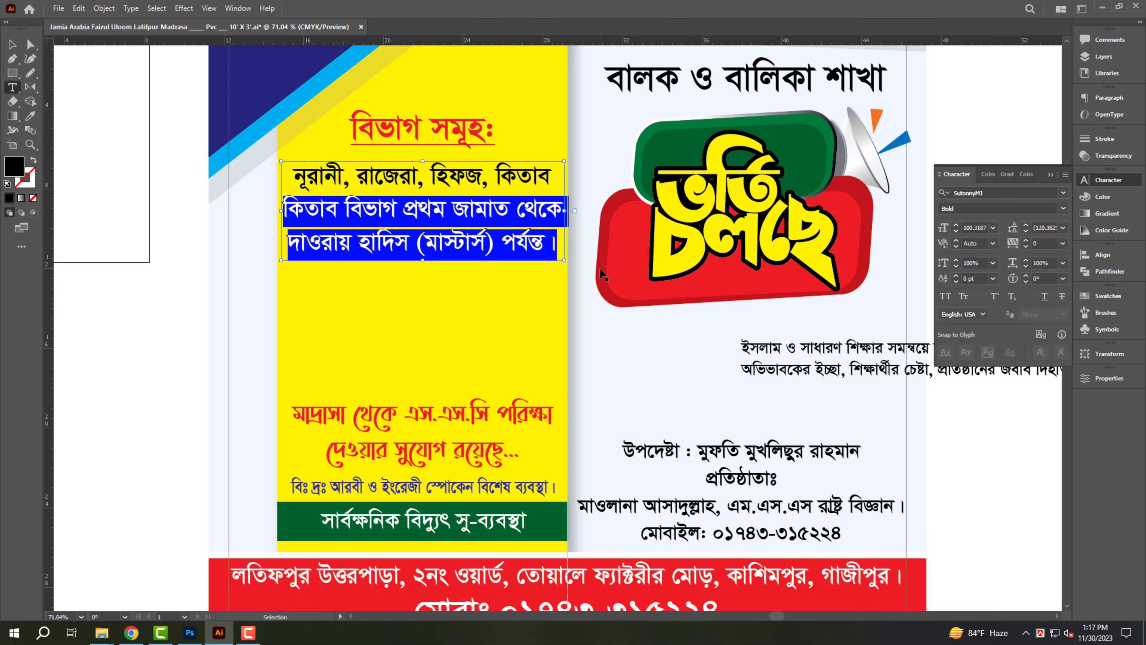
{"action": "key", "text": "ctrl+x"}
{"action": "key", "text": "Escape"}
{"action": "left_click_drag", "start_coordinate": [406, 183], "coordinate": [405, 332]}
{"action": "triple_click", "coordinate": [406, 327]}
{"action": "key", "text": "ctrl+v"}
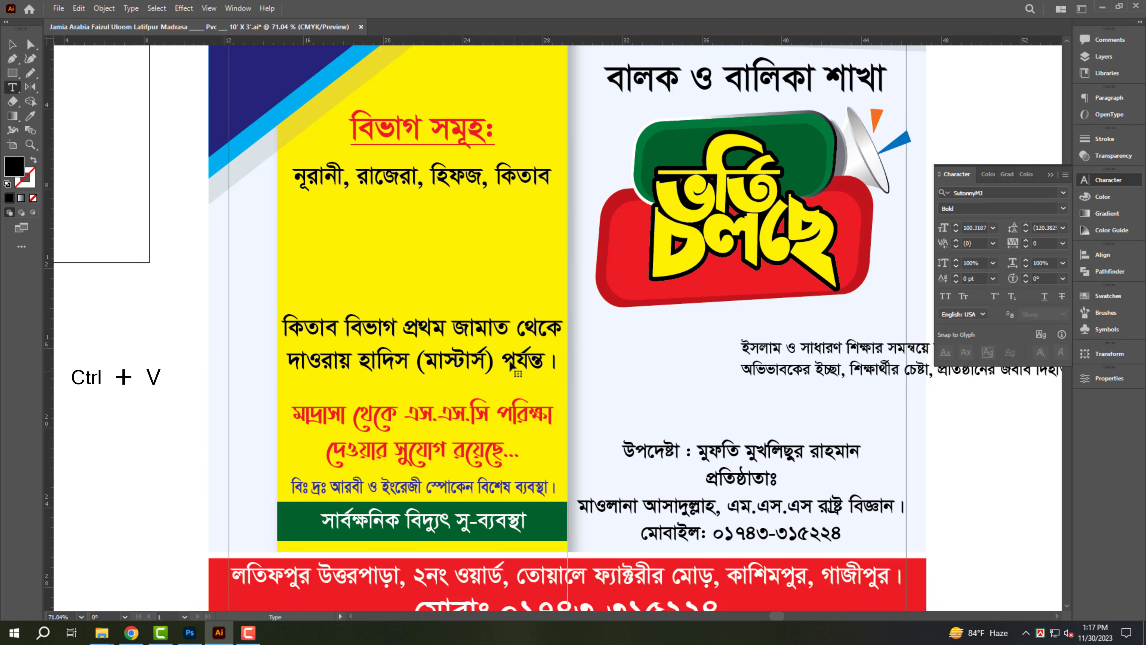
Break the "নূরানী, রাজেরা, হিফজ, কিতাব" line in two after "রাজেরা" and enlarge it to about 208 pt
{"action": "double_click", "coordinate": [433, 183]}
{"action": "key", "text": "BackSpace"}
{"action": "key", "text": "BackSpace"}
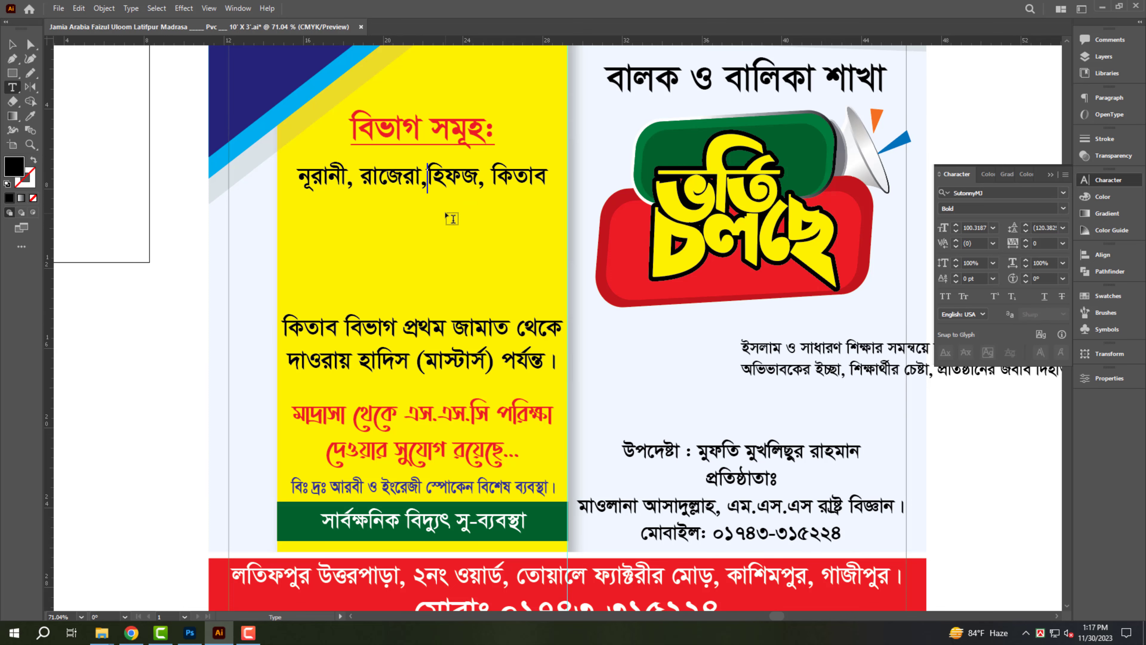
{"action": "key", "text": "Return"}
{"action": "key", "text": "Escape"}
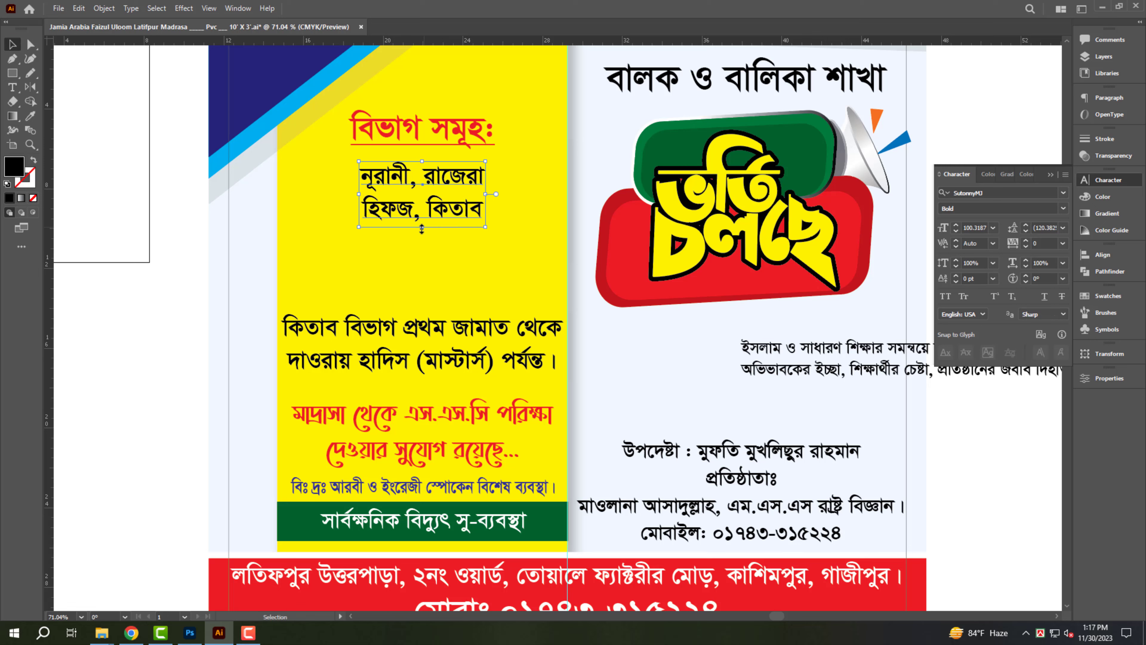
{"action": "left_click_drag", "start_coordinate": [422, 228], "coordinate": [425, 298]}
Narrow the "নূরানী, রাজেরা" line to 96% horizontal scale and underline both large department lines
{"action": "triple_click", "coordinate": [448, 212]}
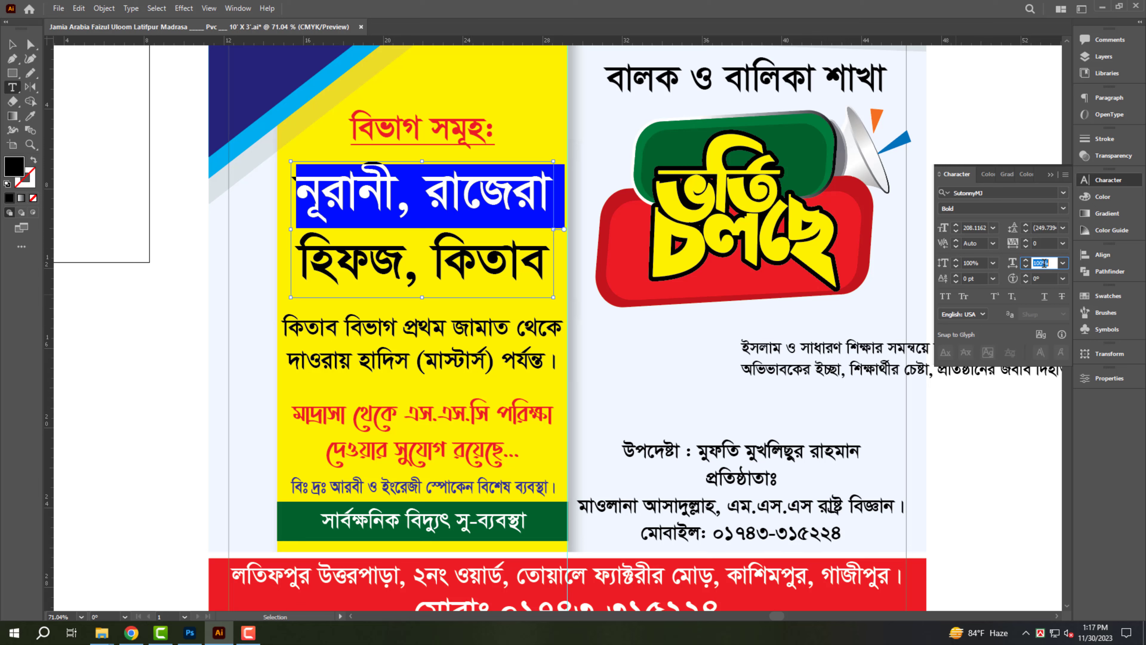
{"action": "key", "text": "Down"}
{"action": "key", "text": "Down"}
{"action": "key", "text": "Down"}
{"action": "key", "text": "Down"}
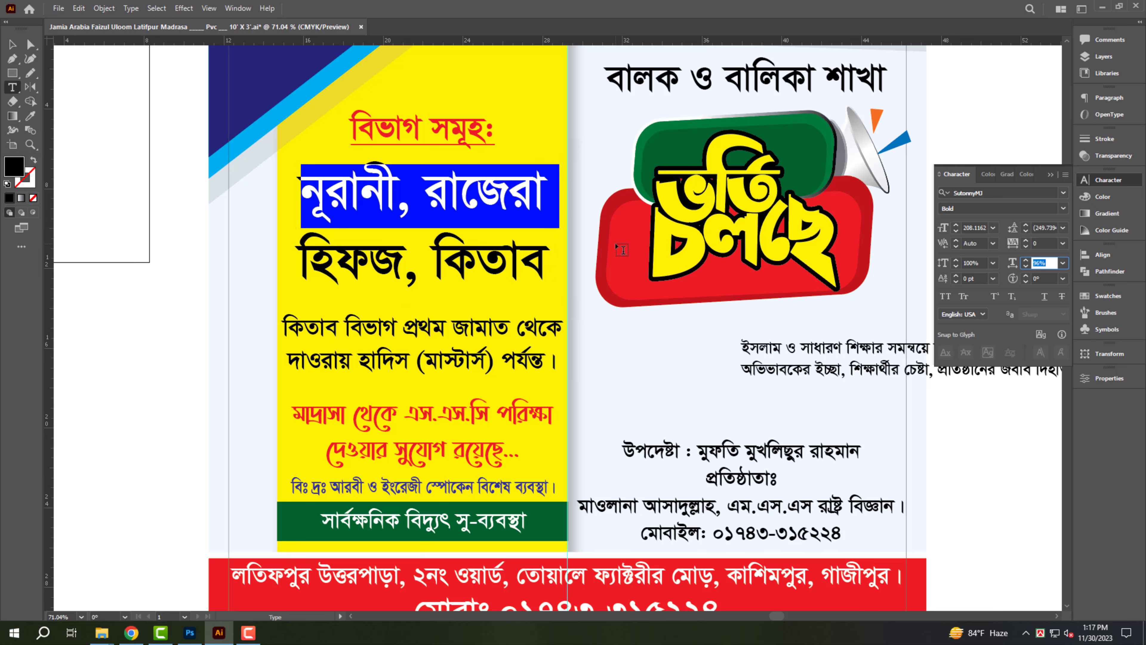
{"action": "key", "text": "Escape"}
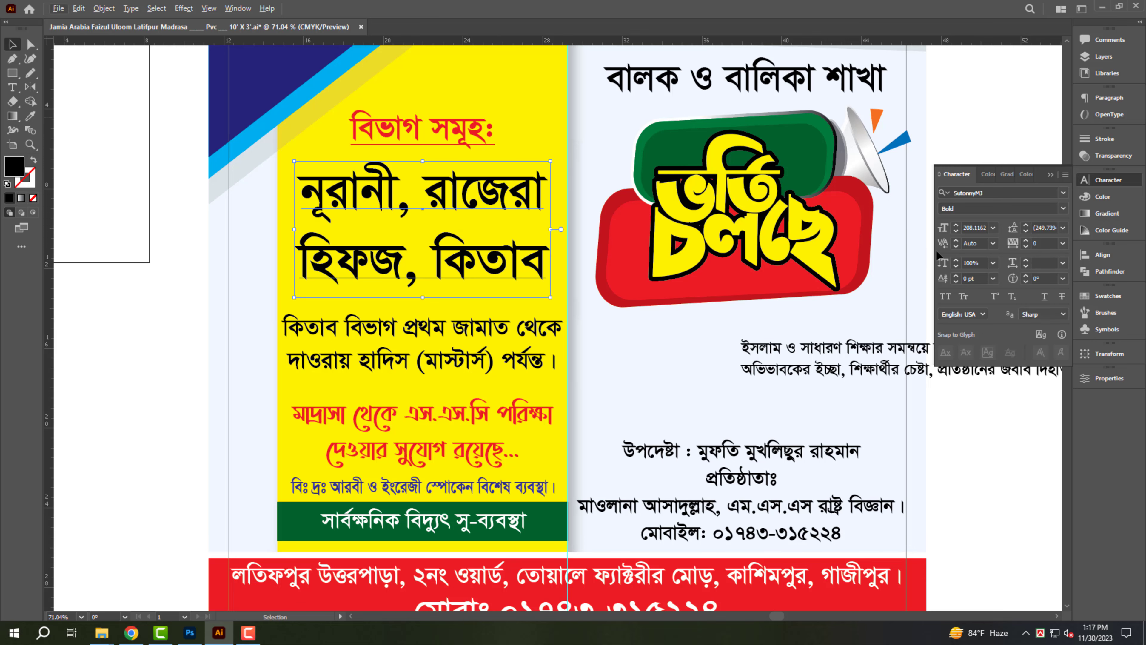
{"action": "left_click", "coordinate": [1045, 296]}
Try filling the first department line with cyan (C 100) and the second with blue (C 100, M 100)
{"action": "triple_click", "coordinate": [449, 204]}
{"action": "left_click", "coordinate": [1103, 197]}
{"action": "left_click", "coordinate": [1032, 196]}
{"action": "triple_click", "coordinate": [432, 266]}
{"action": "left_click_drag", "start_coordinate": [1032, 241], "coordinate": [973, 241]}
{"action": "left_click", "coordinate": [1033, 196]}
{"action": "left_click", "coordinate": [1032, 210]}
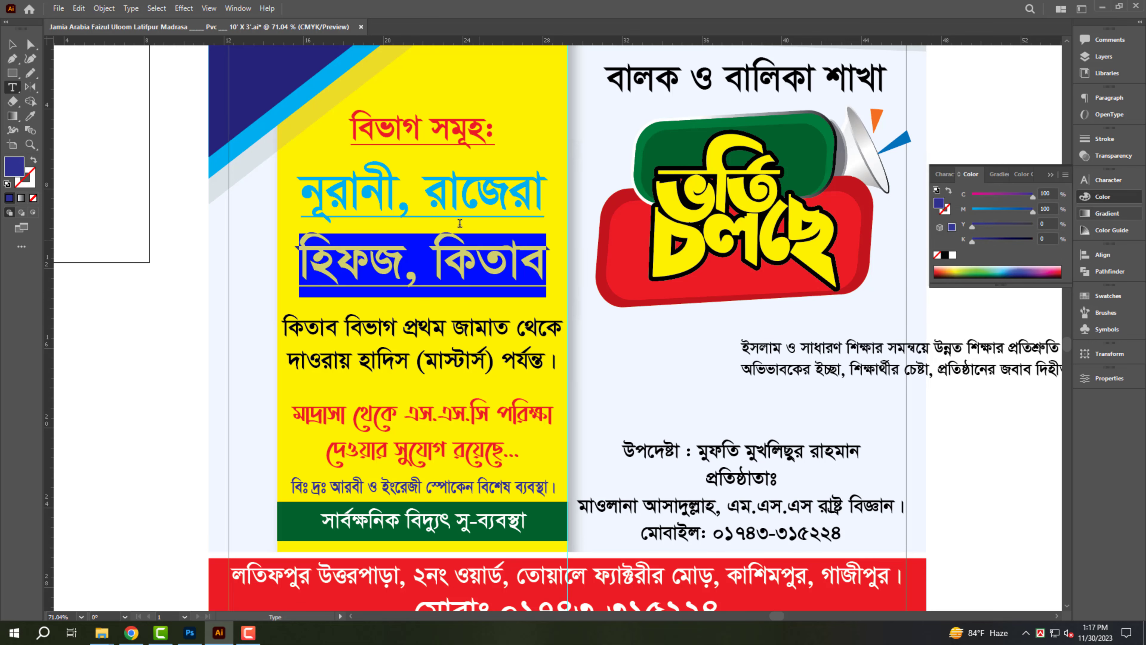
Colour the department words individually: "নূরানী" blue (C 100, M 100), "রাজেরা" black, "হিফজ" red and "কিতাব" purple
{"action": "double_click", "coordinate": [479, 199]}
{"action": "key", "text": "ctrl+z"}
{"action": "key", "text": "ctrl+z"}
{"action": "key", "text": "ctrl+z"}
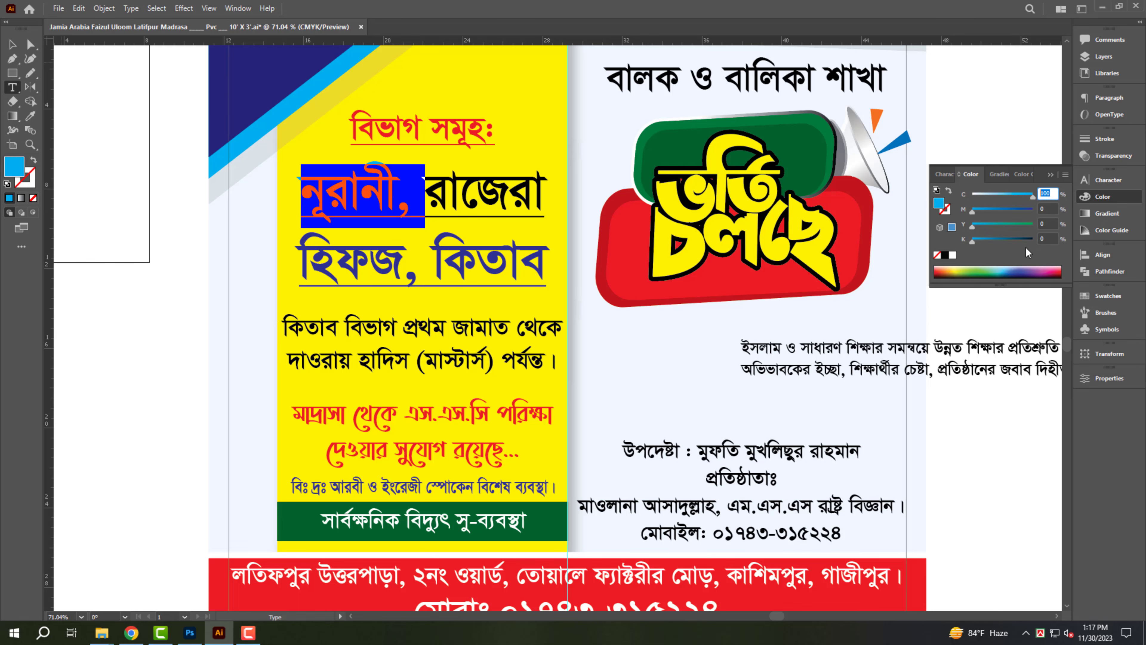
{"action": "key", "text": "ctrl+z"}
{"action": "key", "text": "ctrl+z"}
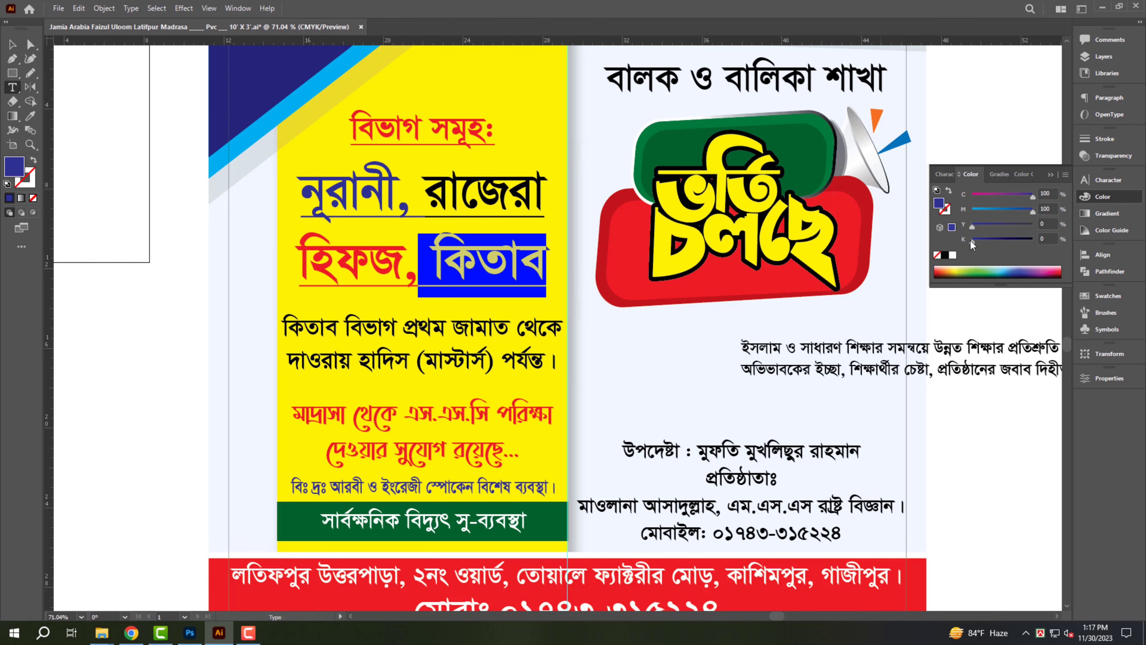
{"action": "key", "text": "ctrl+z"}
{"action": "key", "text": "ctrl+z"}
{"action": "key", "text": "Escape"}
Move the large department words slightly down and shrink the two-line "কিতাব বিভাগ" text to match their width
{"action": "scroll", "coordinate": [438, 273], "scroll_direction": "up", "scroll_amount": 2}
{"action": "left_click", "coordinate": [480, 246]}
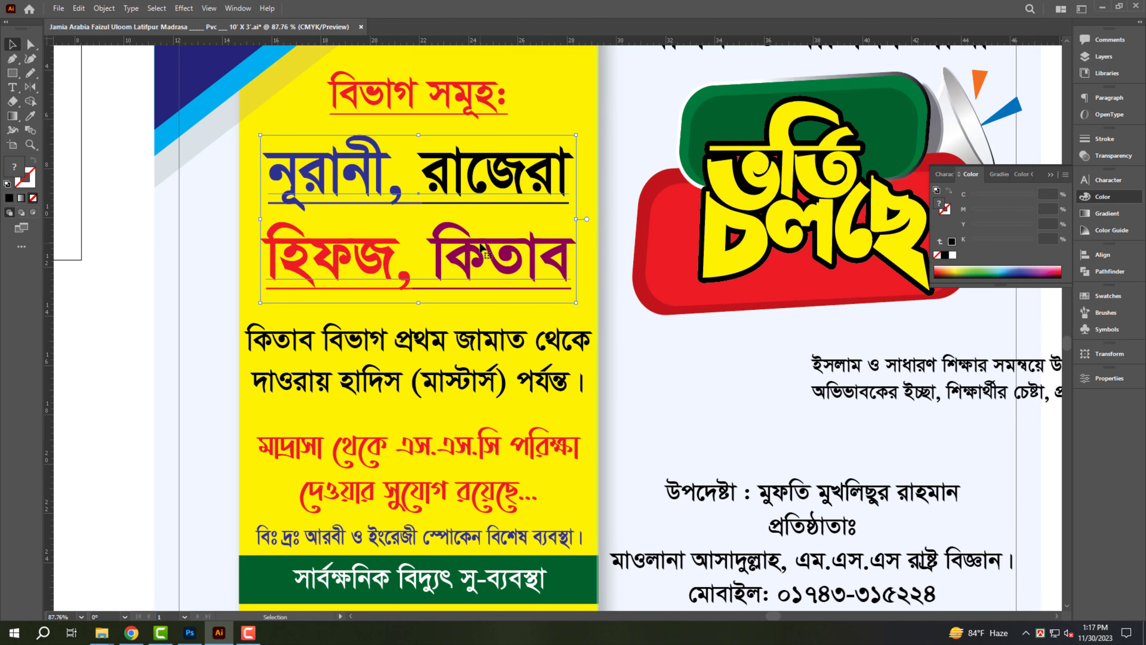
{"action": "left_click_drag", "start_coordinate": [480, 246], "coordinate": [479, 261]}
{"action": "left_click", "coordinate": [524, 283]}
{"action": "left_click", "coordinate": [575, 338]}
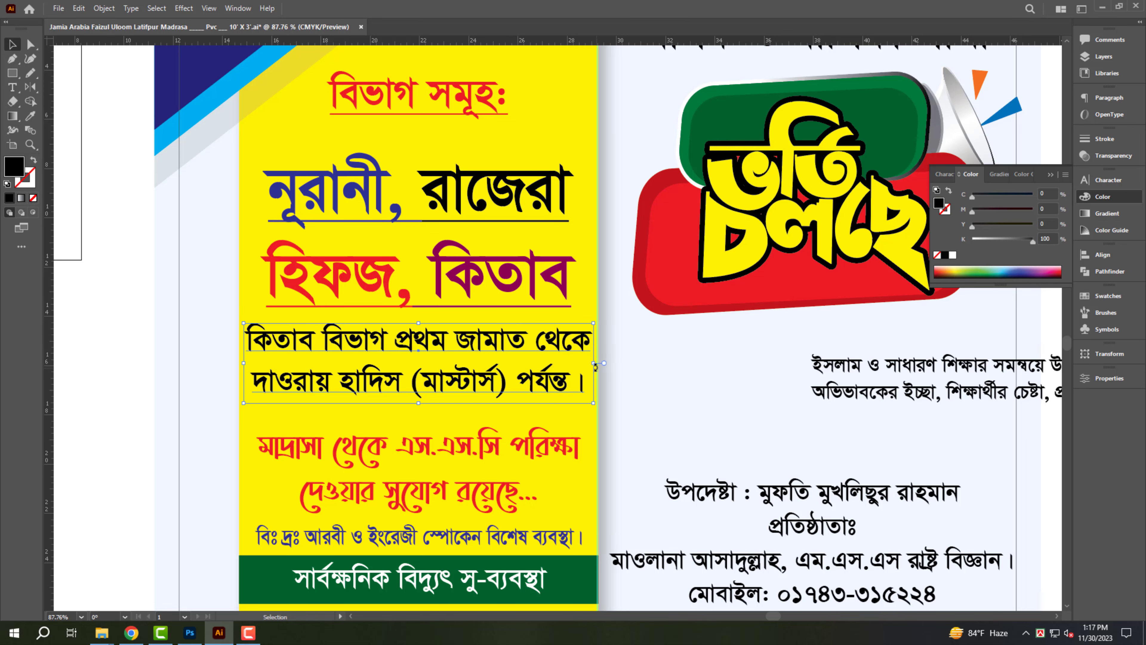
{"action": "left_click_drag", "start_coordinate": [595, 363], "coordinate": [575, 360]}
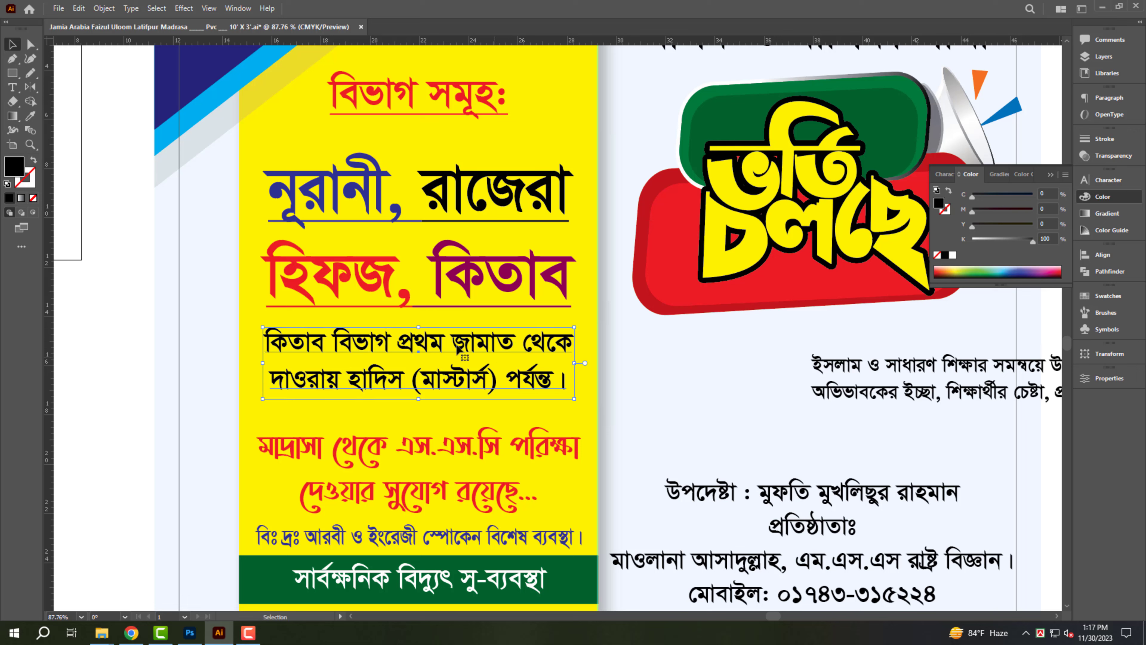
{"action": "key", "text": "Up"}
{"action": "key", "text": "Up"}
Nudge the large department words and the "কিতাব বিভাগ" text down together
{"action": "left_click", "coordinate": [479, 273], "text": "shift"}
{"action": "key", "text": "Down"}
{"action": "key", "text": "Down"}
{"action": "key", "text": "Down"}
{"action": "key", "text": "Down"}
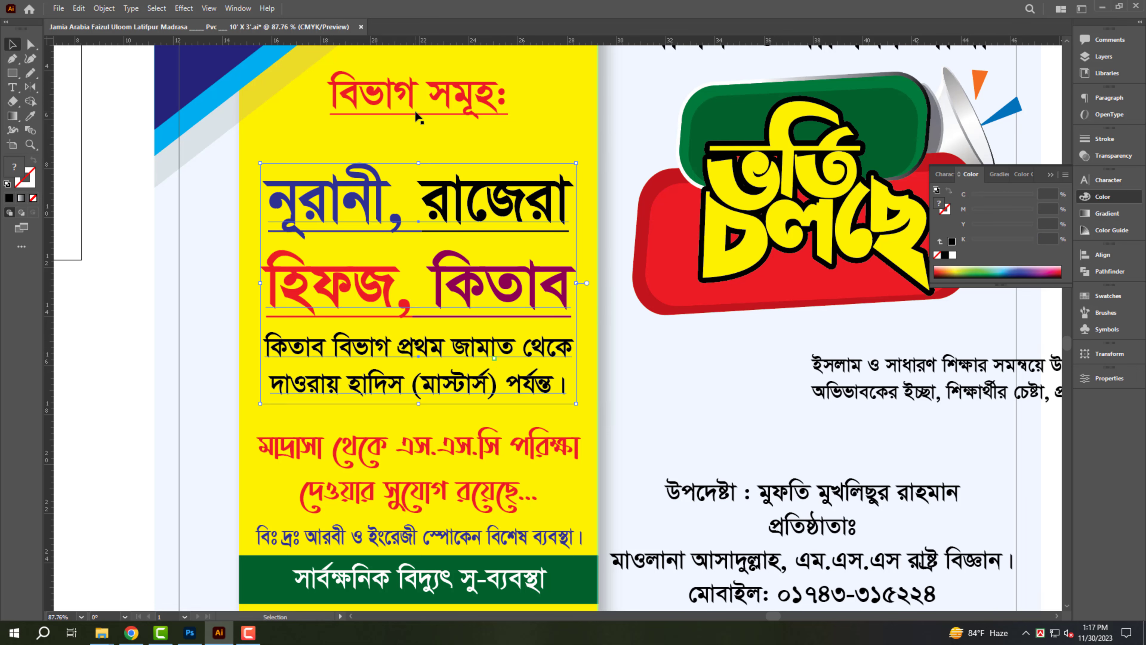
Enlarge the "বিভাগ সমূহ:" heading and move it down closer to the department words
{"action": "left_click", "coordinate": [415, 112]}
{"action": "mouse_move", "coordinate": [419, 121]}
{"action": "left_mouse_down"}
{"action": "mouse_move", "coordinate": [420, 135]}
{"action": "mouse_move", "coordinate": [436, 130]}
{"action": "left_mouse_up"}
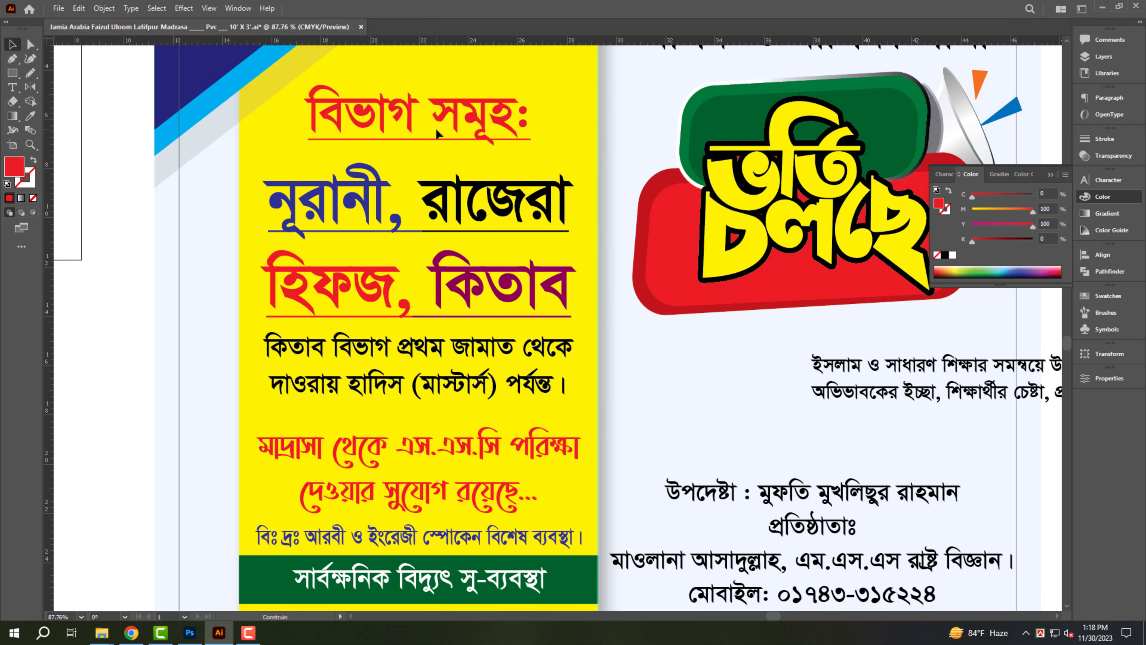
{"action": "left_click", "coordinate": [437, 133], "text": "shift"}
{"action": "left_click", "coordinate": [471, 280], "text": "shift"}
{"action": "left_click", "coordinate": [477, 384], "text": "shift"}
{"action": "left_click", "coordinate": [484, 444], "text": "shift"}
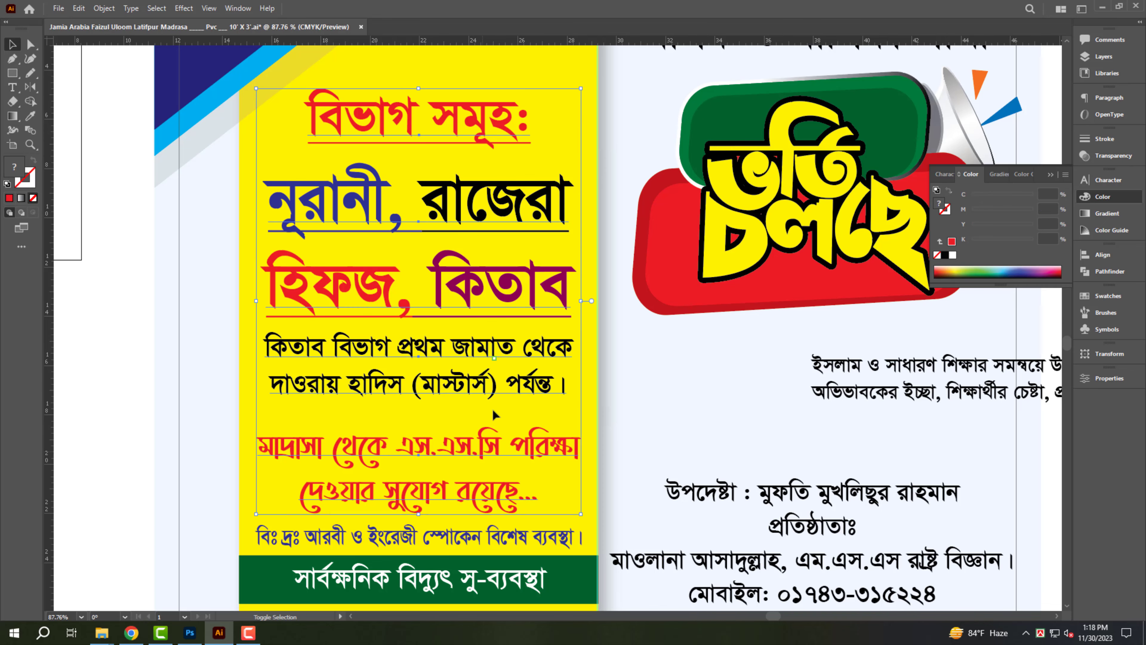
Cut the "উপদেষ্টা" adviser line out of the founder text block
{"action": "left_click", "coordinate": [507, 168]}
{"action": "left_click_drag", "start_coordinate": [457, 158], "coordinate": [598, 292]}
{"action": "left_click", "coordinate": [857, 399]}
{"action": "left_click_drag", "start_coordinate": [586, 417], "coordinate": [722, 422]}
{"action": "left_click_drag", "start_coordinate": [581, 392], "coordinate": [561, 385]}
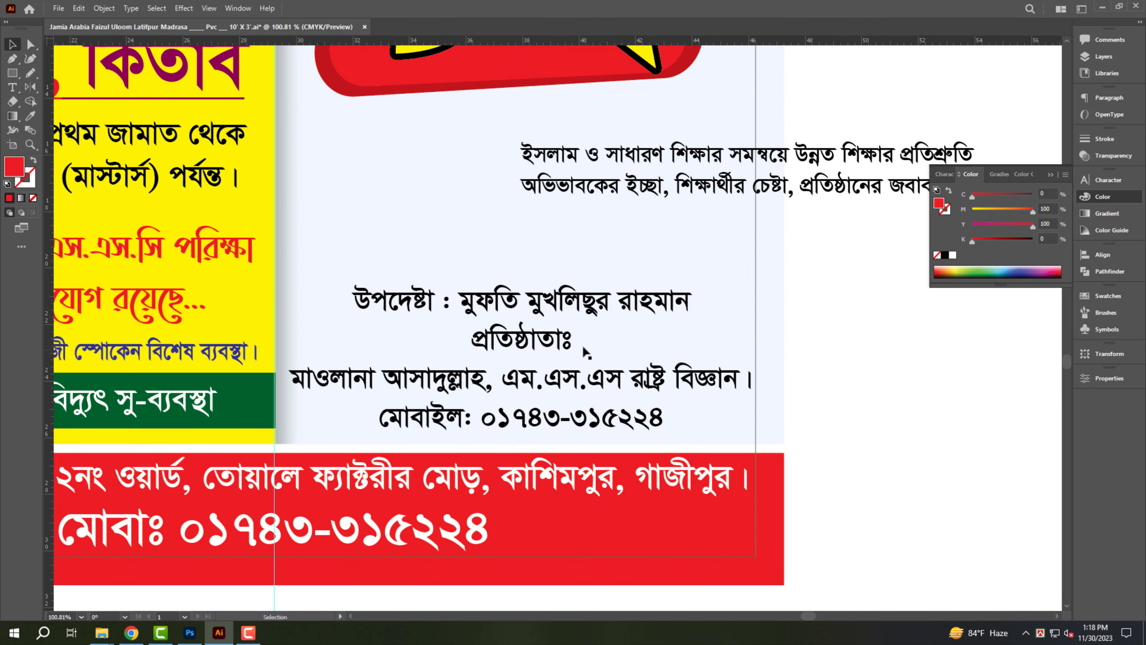
{"action": "triple_click", "coordinate": [461, 308]}
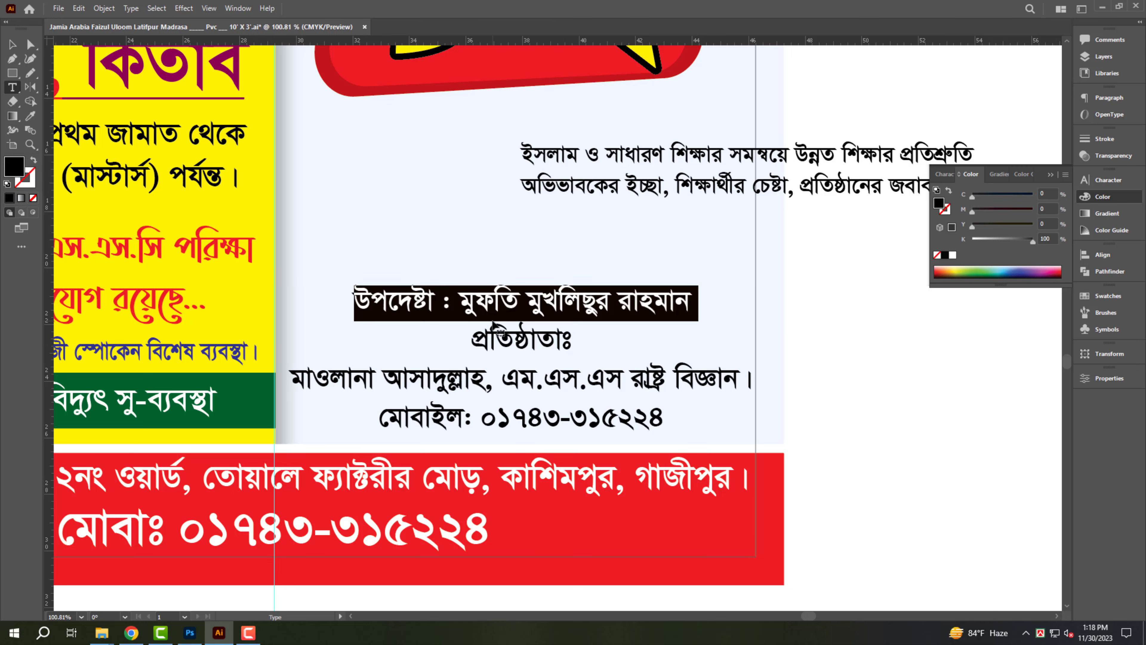
{"action": "key", "text": "ctrl+x"}
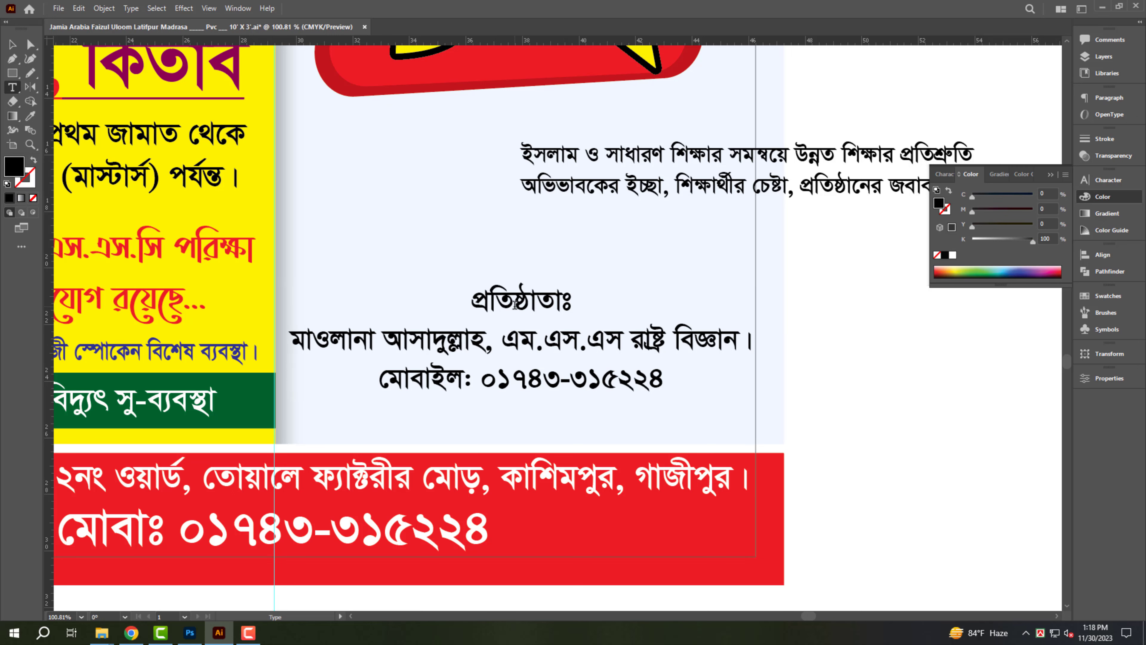
Underline the "প্রতিষ্ঠাতাঃ" heading, and move the founder block down above the red contact strip, shrunk to about 76 pt
{"action": "triple_click", "coordinate": [515, 305]}
{"action": "key", "text": "ctrl+t"}
{"action": "left_click", "coordinate": [1044, 296]}
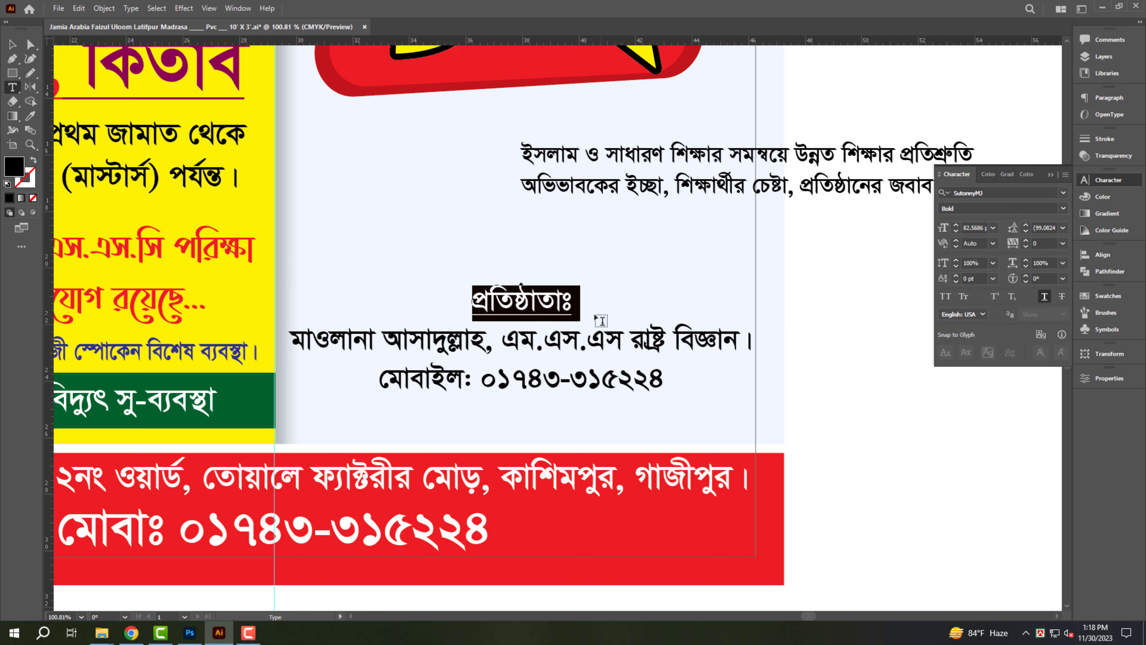
{"action": "key", "text": "Escape"}
{"action": "left_click_drag", "start_coordinate": [539, 309], "coordinate": [540, 355]}
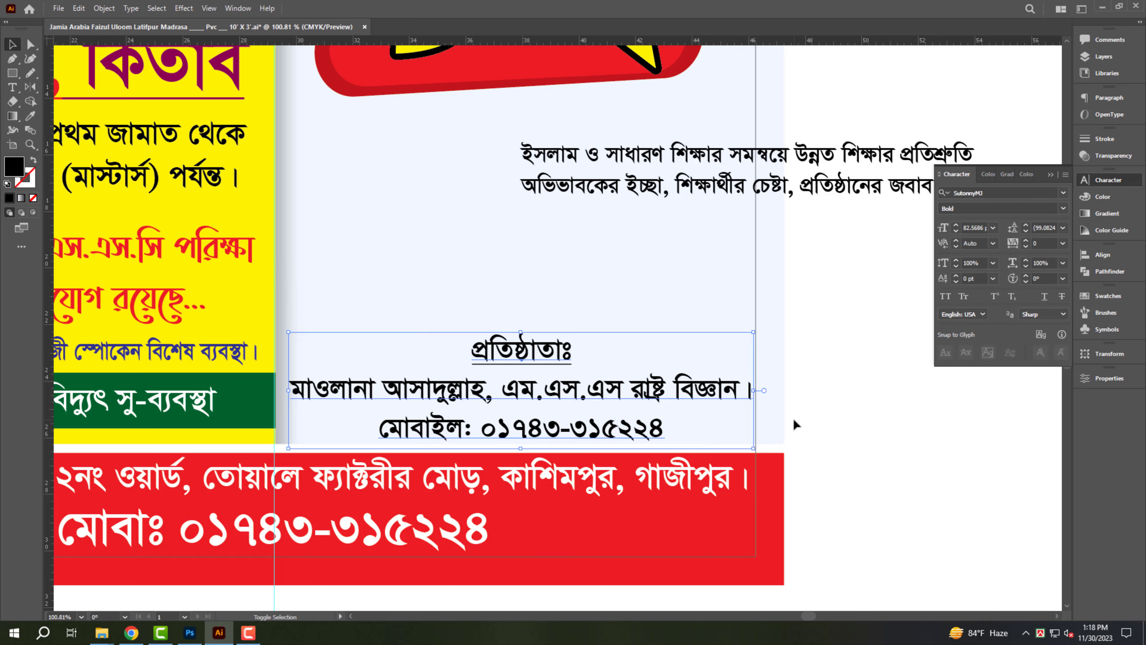
{"action": "left_click_drag", "start_coordinate": [289, 391], "coordinate": [323, 391]}
Duplicate the founder block above itself, replace the copy's text with the cut adviser line, and place it just above the "প্রতিষ্ঠাতাঃ" heading
{"action": "left_click_drag", "start_coordinate": [555, 391], "coordinate": [555, 293]}
{"action": "key", "text": "t"}
{"action": "triple_click", "coordinate": [556, 291]}
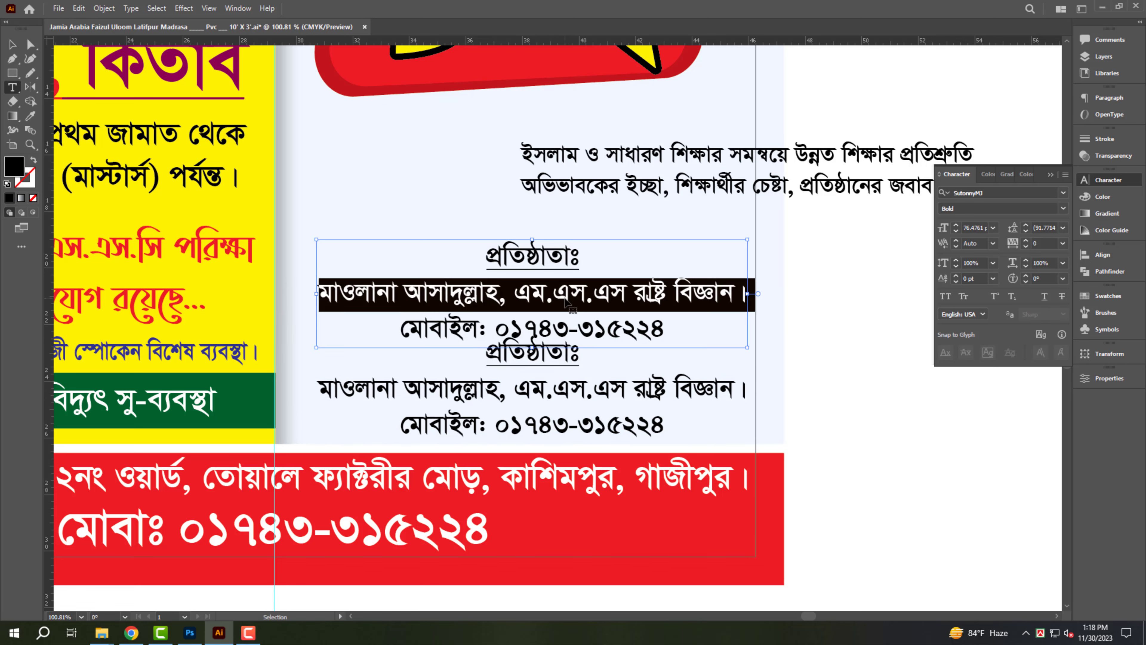
{"action": "key", "text": "ctrl+a"}
{"action": "key", "text": "ctrl+v"}
{"action": "left_click", "coordinate": [578, 323]}
{"action": "key", "text": "t"}
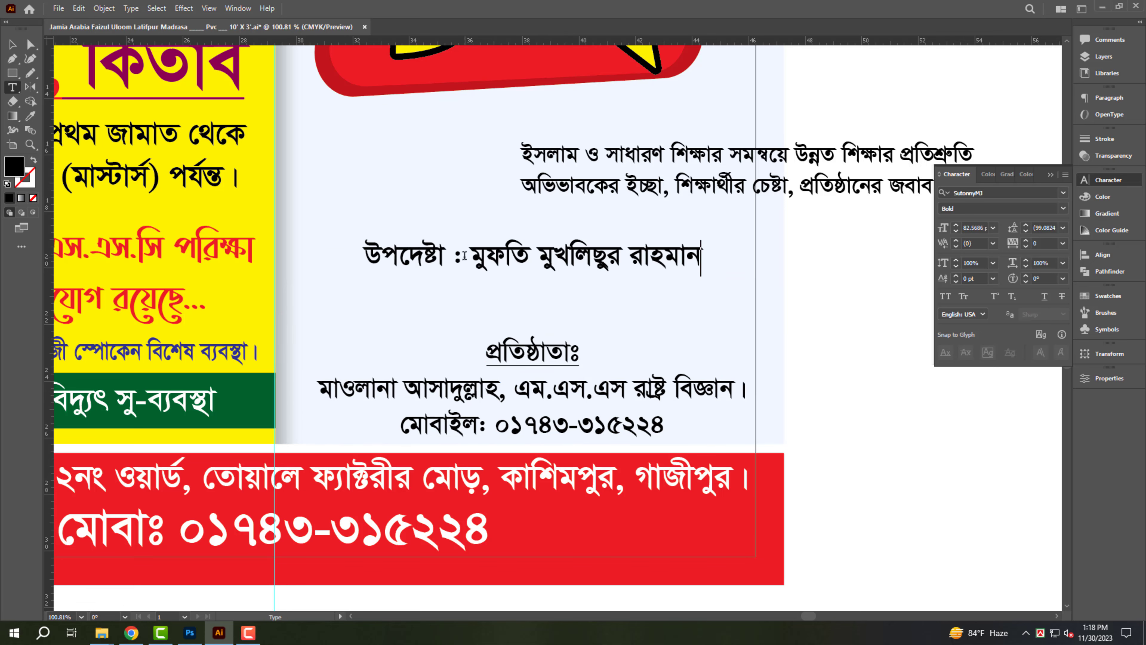
{"action": "key", "text": "Escape"}
{"action": "left_click_drag", "start_coordinate": [627, 267], "coordinate": [627, 319]}
Copy the red contact strip behind the adviser line, reduce it to about 1.73 in high, and narrow it to the column beside the yellow panel
{"action": "left_click_drag", "start_coordinate": [776, 499], "coordinate": [757, 239]}
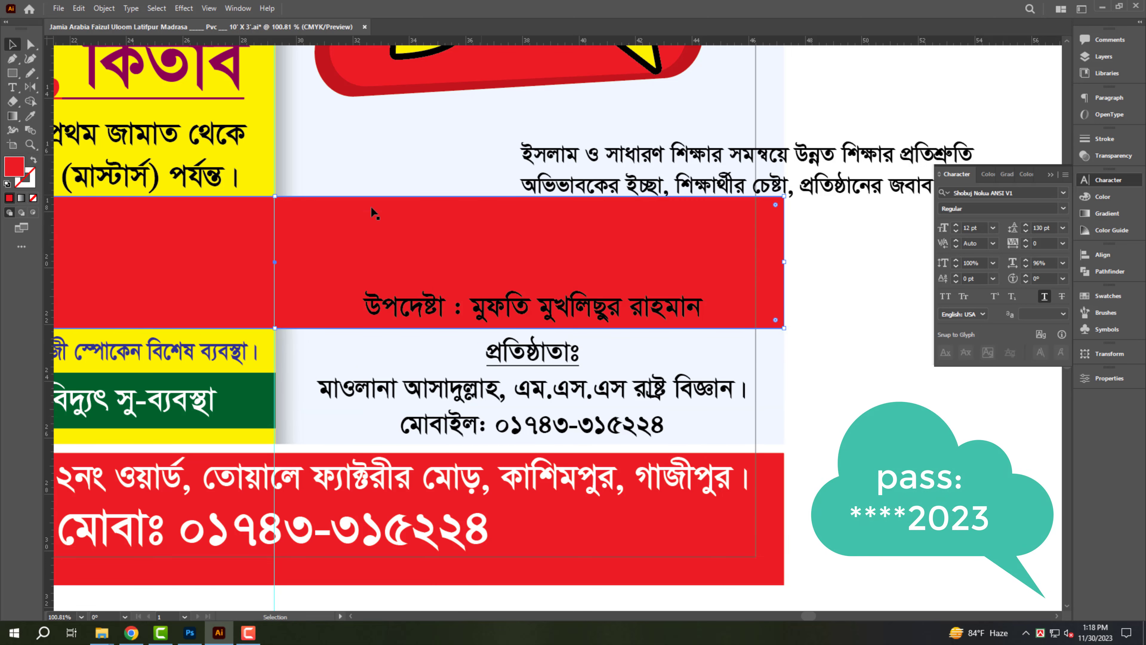
{"action": "left_click_drag", "start_coordinate": [275, 197], "coordinate": [285, 280]}
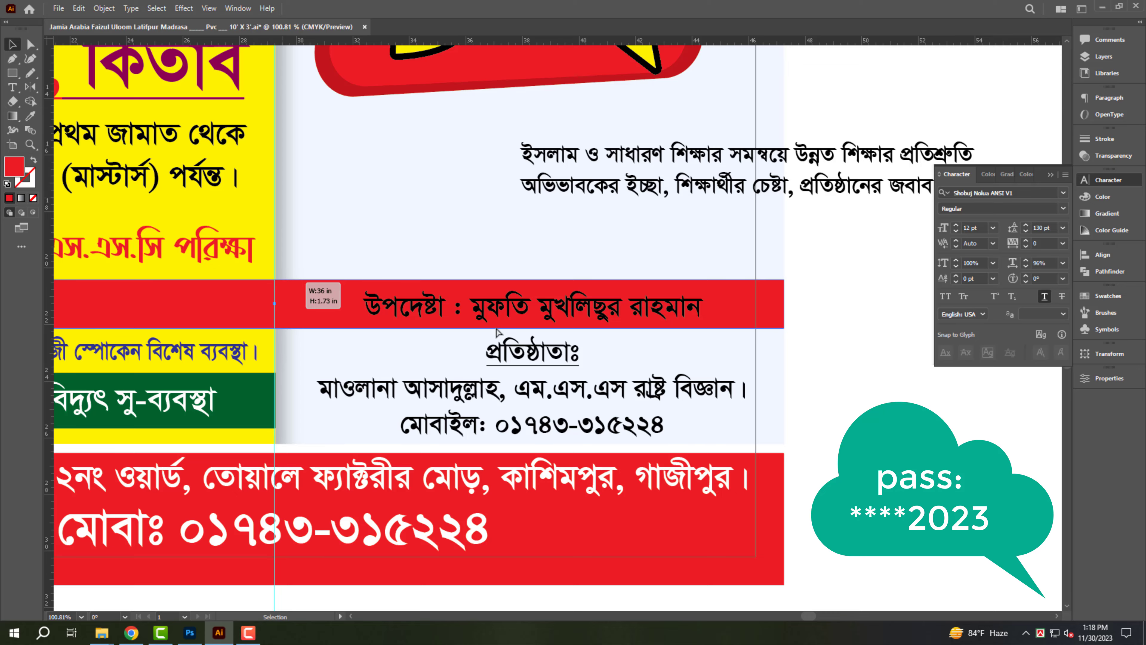
{"action": "left_click_drag", "start_coordinate": [553, 330], "coordinate": [323, 324]}
{"action": "left_click_drag", "start_coordinate": [322, 324], "coordinate": [566, 333]}
{"action": "left_click_drag", "start_coordinate": [210, 320], "coordinate": [566, 332]}
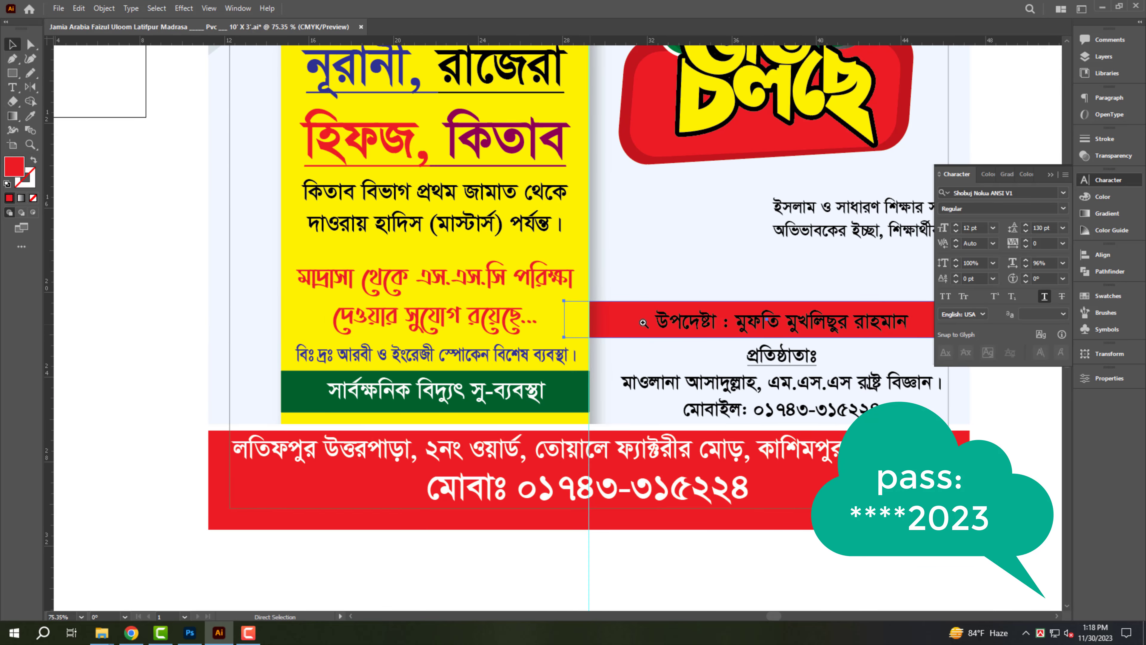
{"action": "left_click_drag", "start_coordinate": [810, 380], "coordinate": [520, 352]}
{"action": "left_click_drag", "start_coordinate": [482, 321], "coordinate": [555, 322]}
Enlarge the adviser line to the founder text's width, centre it on the red strip and fill it with white
{"action": "left_click", "coordinate": [331, 279]}
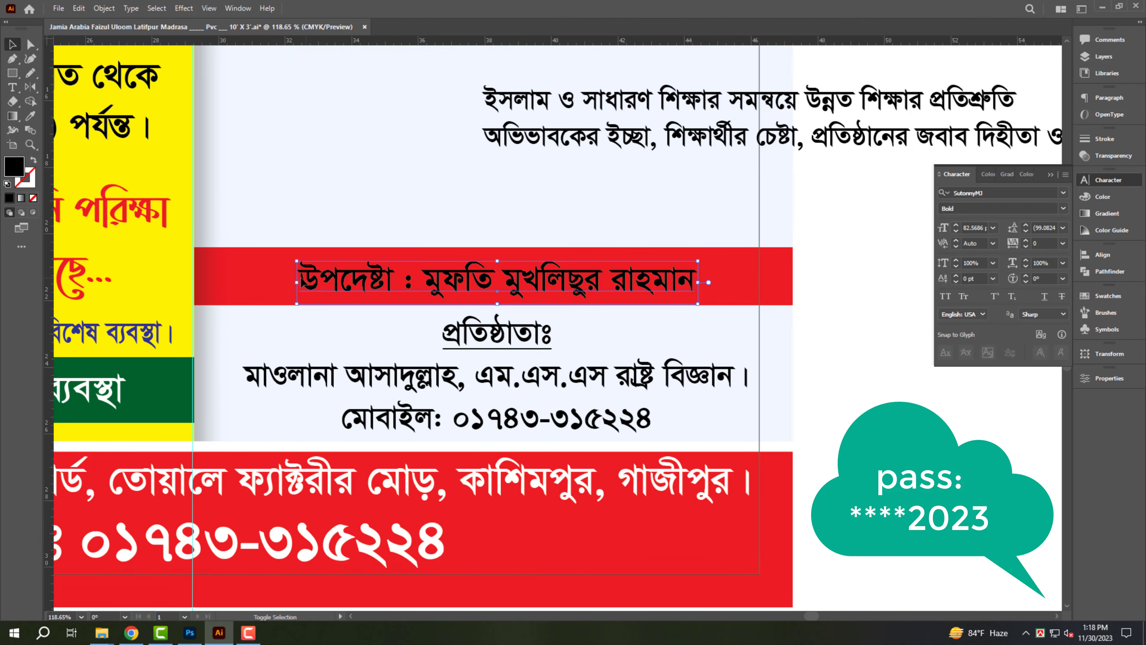
{"action": "left_click_drag", "start_coordinate": [297, 282], "coordinate": [244, 282]}
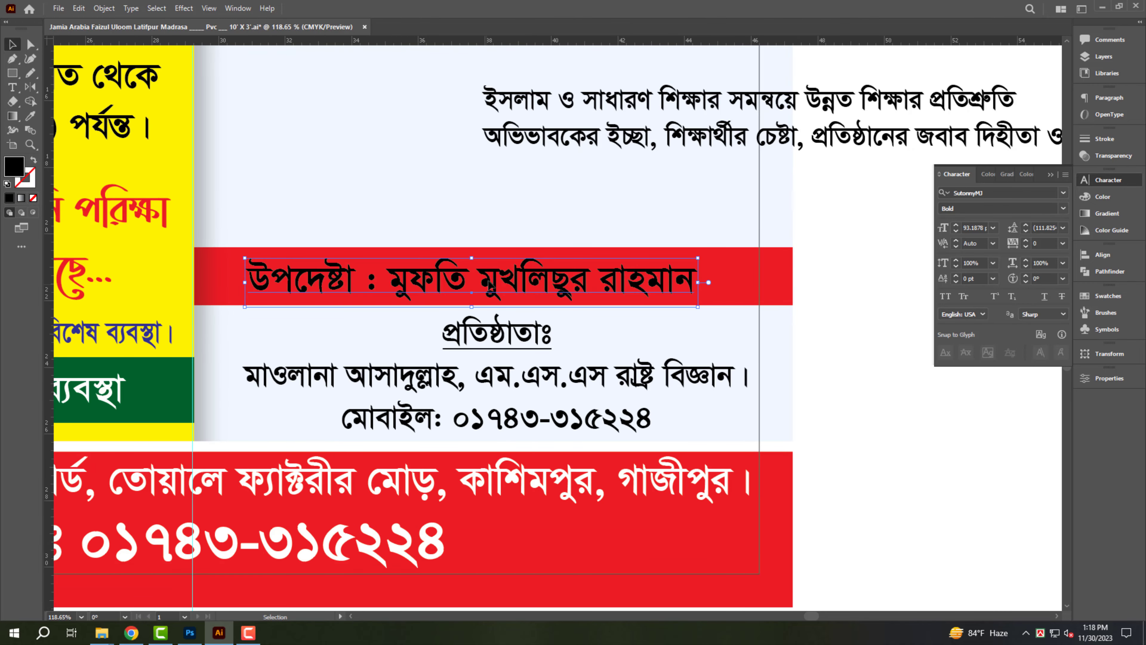
{"action": "key", "text": "shift+Up"}
{"action": "left_click_drag", "start_coordinate": [701, 281], "coordinate": [748, 280]}
{"action": "left_click", "coordinate": [1103, 197]}
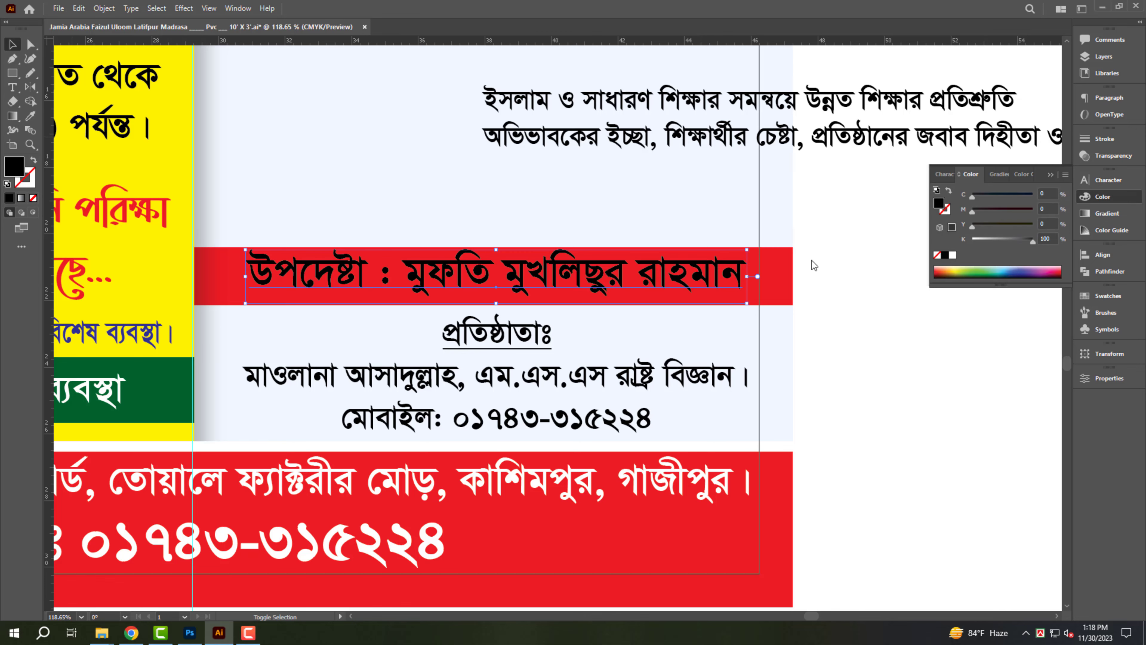
{"action": "left_click", "coordinate": [953, 256]}
Fill the adviser strip with the navy sampled from the poster's corner shape (C 100, M 100, Y 0, K 20)
{"action": "left_click", "coordinate": [778, 282]}
{"action": "scroll", "coordinate": [801, 319], "scroll_direction": "down", "scroll_amount": 2}
{"action": "left_click_drag", "start_coordinate": [799, 327], "coordinate": [793, 370]}
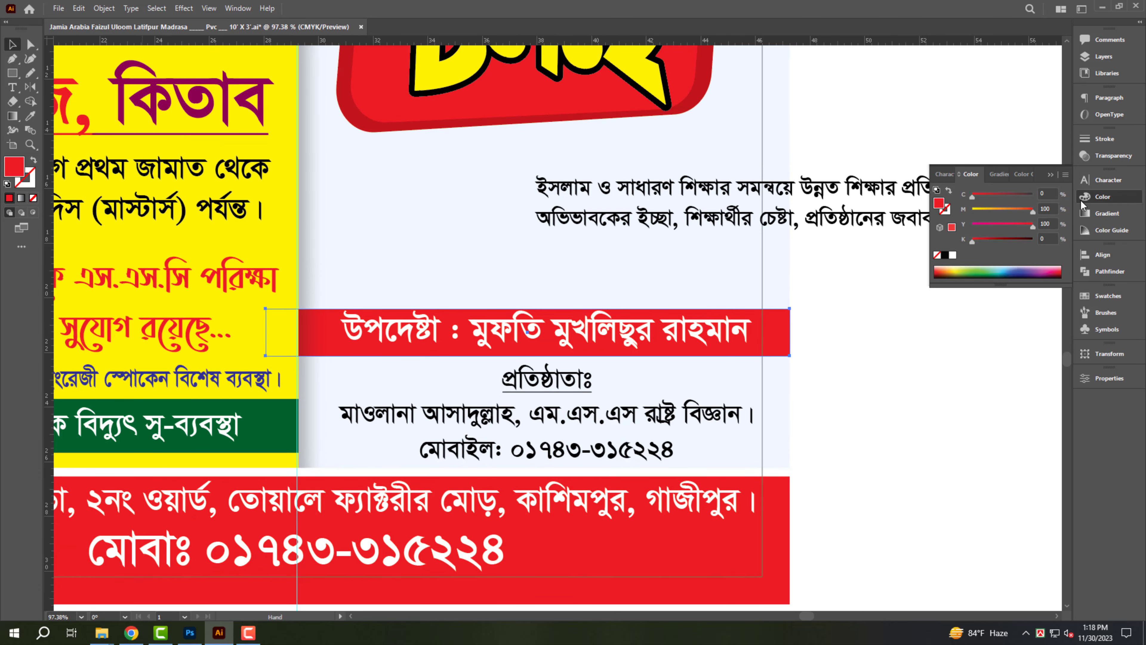
{"action": "scroll", "coordinate": [611, 328], "scroll_direction": "down", "scroll_amount": 2}
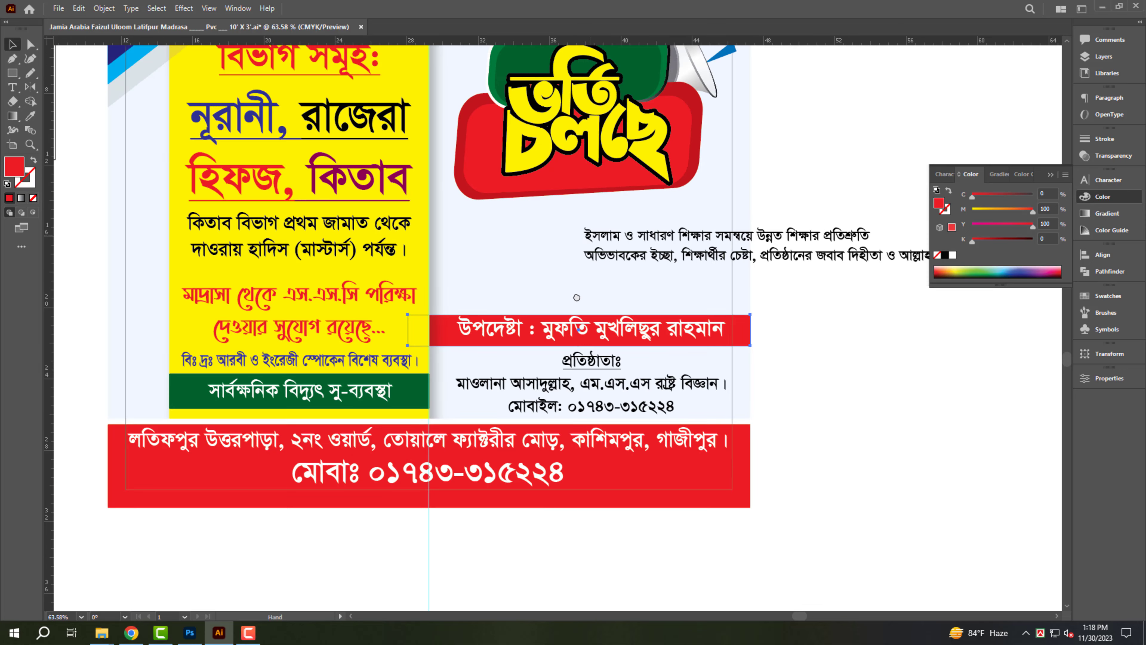
{"action": "key", "text": "i"}
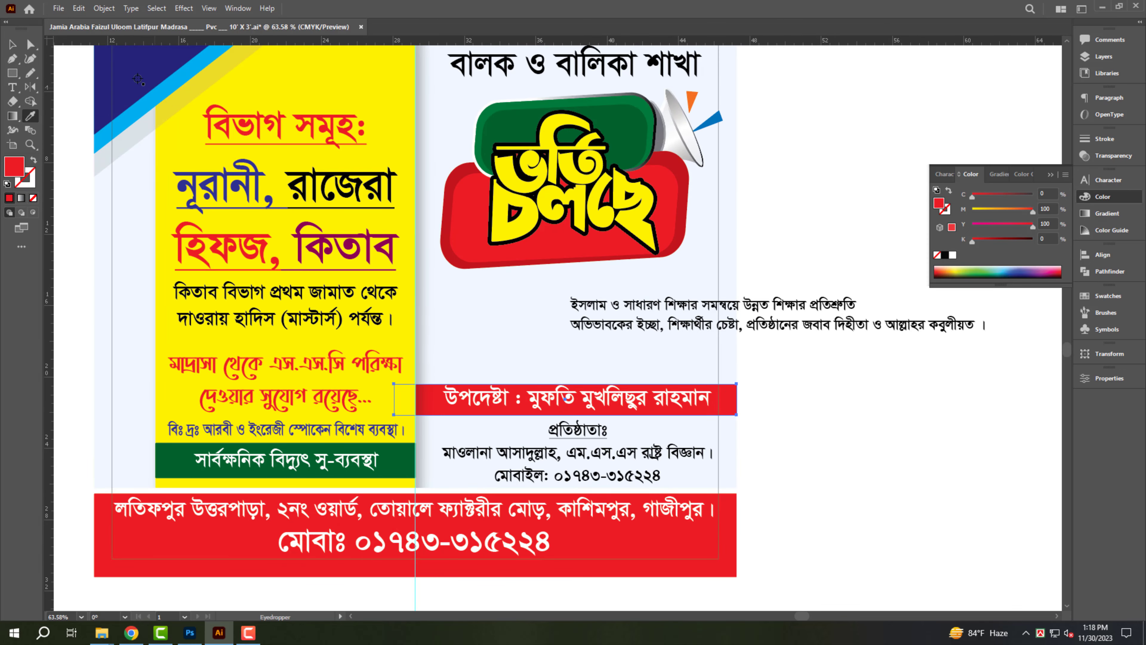
{"action": "left_click", "coordinate": [132, 83]}
{"action": "key", "text": "v"}
{"action": "left_click", "coordinate": [765, 416]}
Extend the top edge of the navy adviser strip slightly upward to add space above its text
{"action": "scroll", "coordinate": [604, 418], "scroll_direction": "up", "scroll_amount": 3}
{"action": "left_click", "coordinate": [646, 394]}
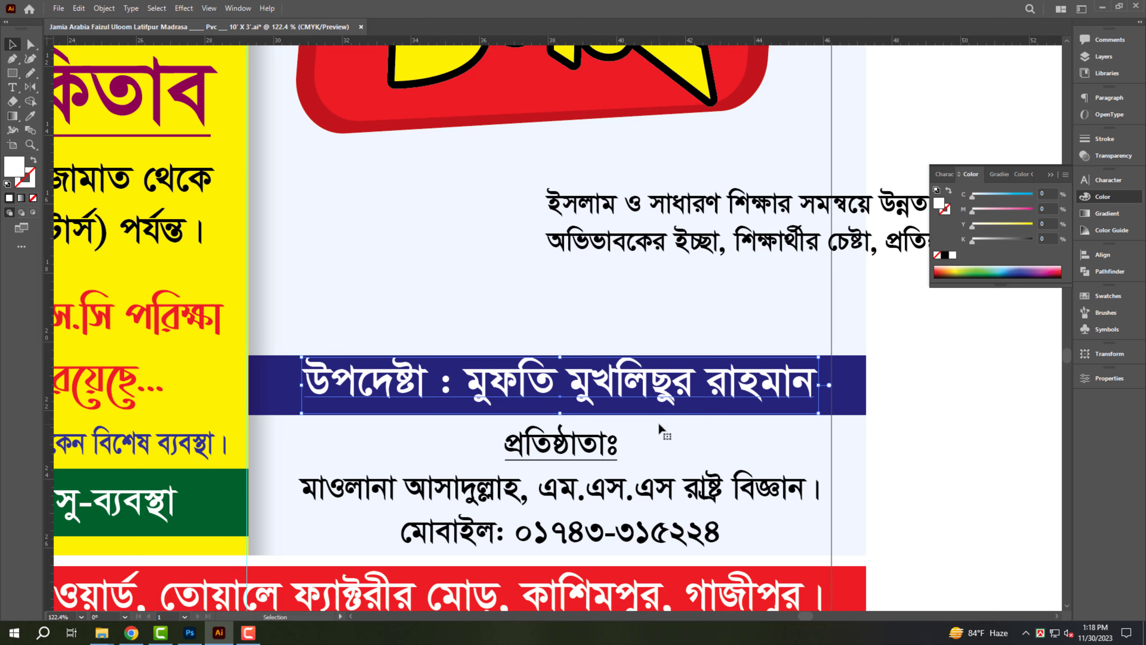
{"action": "left_click", "coordinate": [852, 403]}
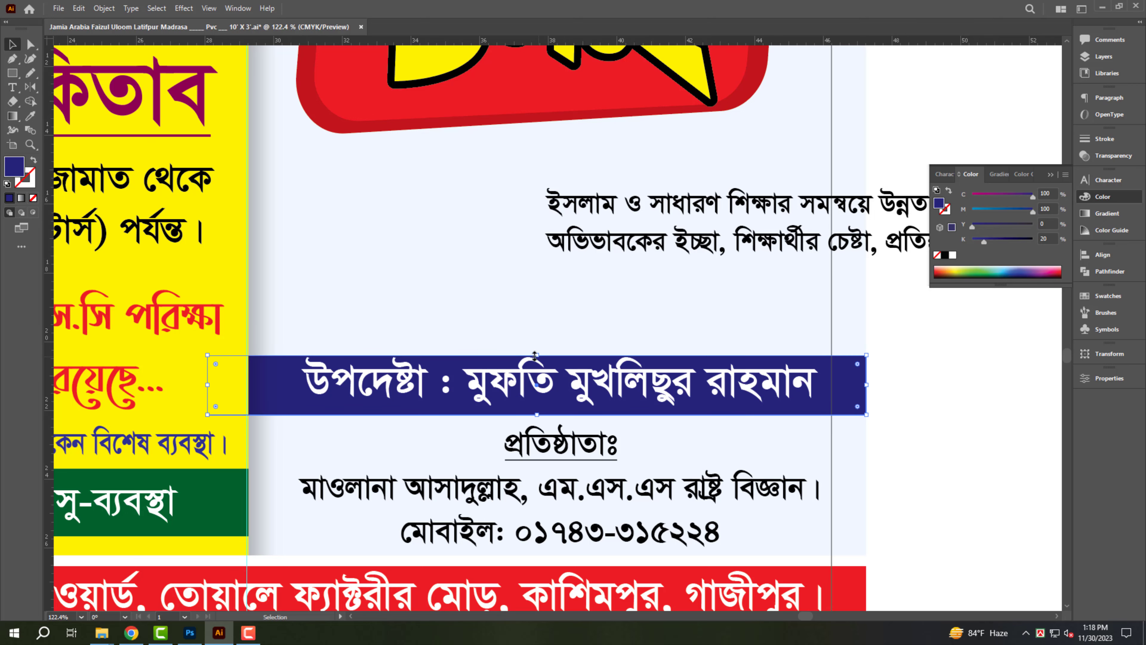
{"action": "left_click_drag", "start_coordinate": [537, 355], "coordinate": [537, 350]}
Move the two-line slogan block into the column above the navy adviser strip and shrink it to fit the column width
{"action": "left_click_drag", "start_coordinate": [656, 245], "coordinate": [394, 227]}
{"action": "scroll", "coordinate": [467, 244], "scroll_direction": "down", "scroll_amount": 2}
{"action": "left_click_drag", "start_coordinate": [892, 258], "coordinate": [806, 261]}
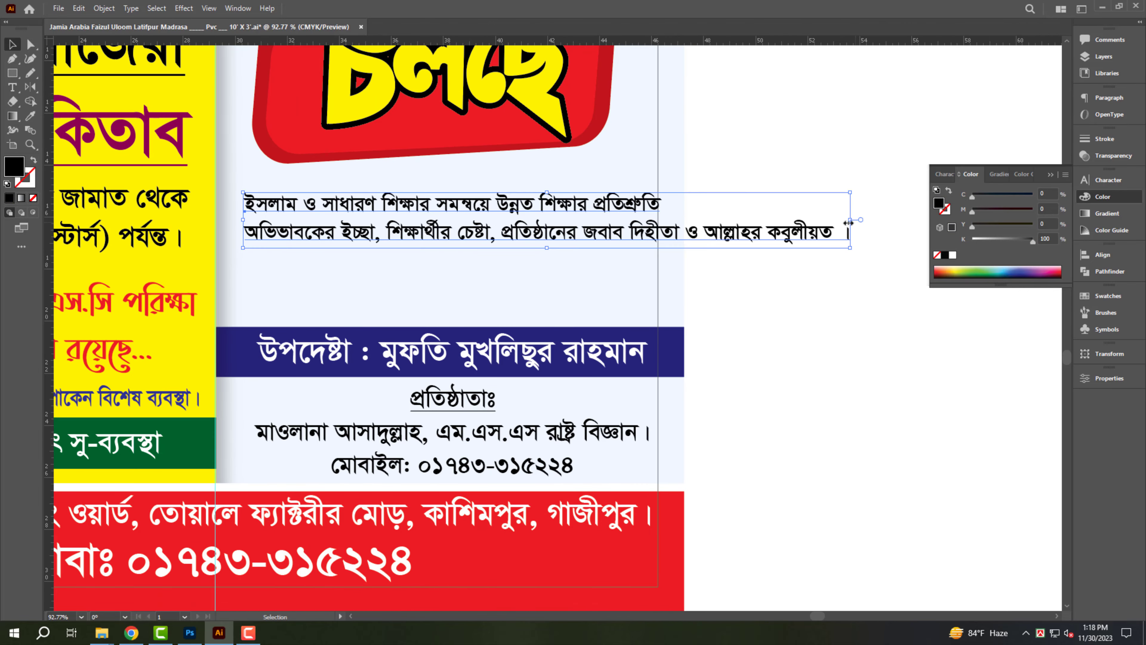
{"action": "left_click_drag", "start_coordinate": [852, 222], "coordinate": [659, 224]}
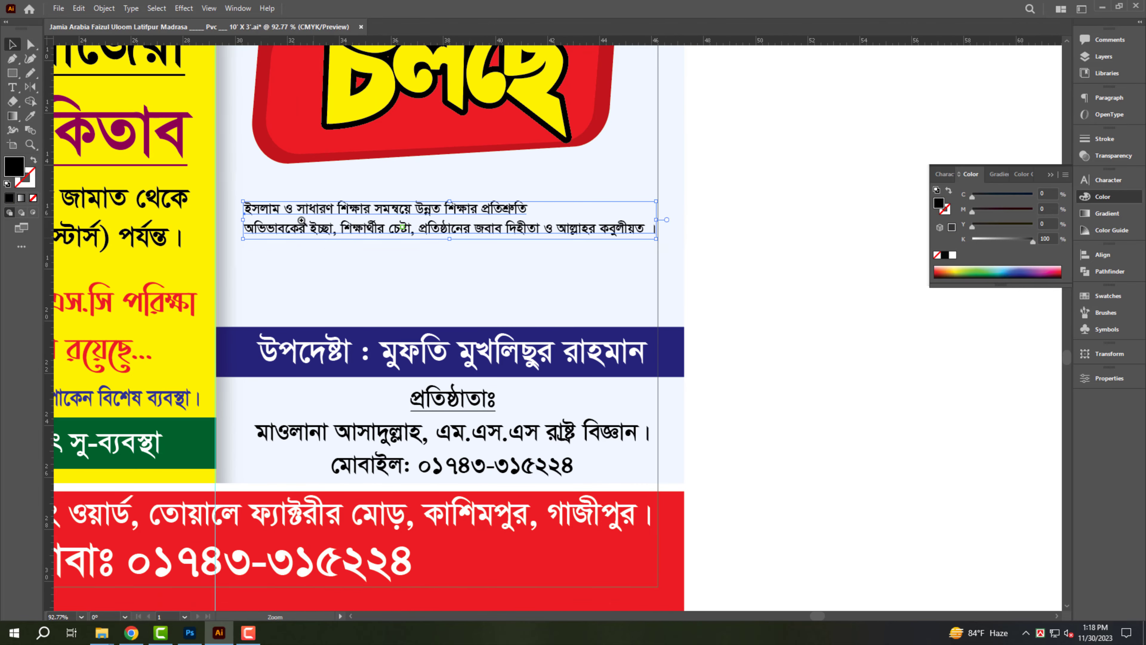
Break the slogan's second line before "জবাব" so that the block runs over three lines
{"action": "left_click_drag", "start_coordinate": [310, 220], "coordinate": [366, 235]}
{"action": "left_click", "coordinate": [365, 239]}
{"action": "key", "text": "t"}
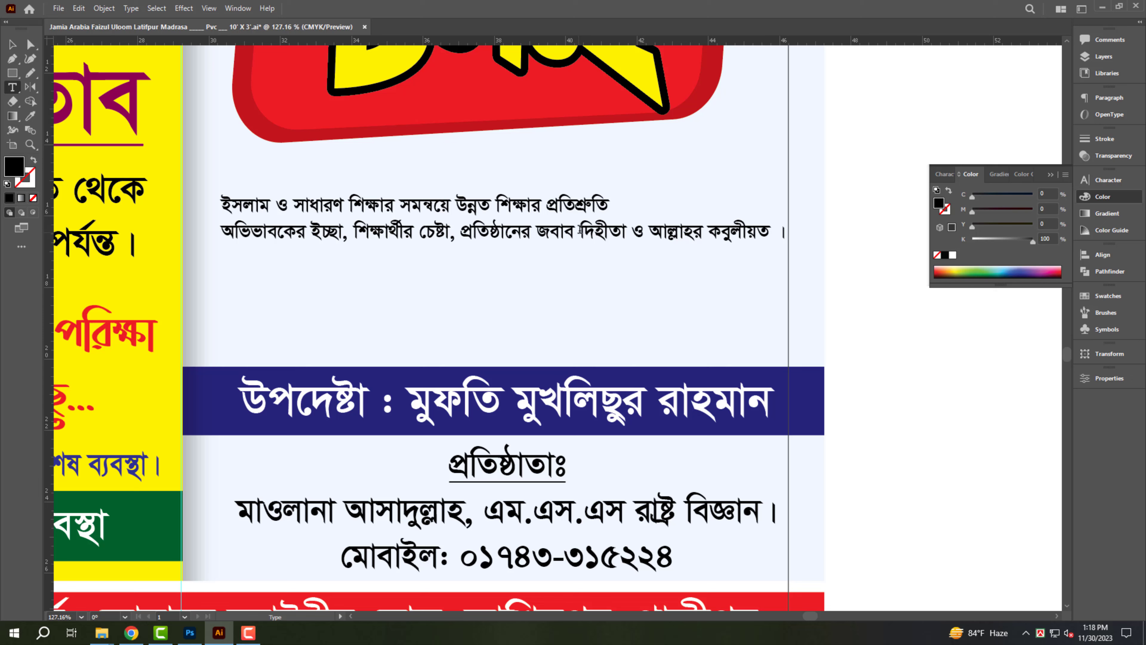
{"action": "left_click", "coordinate": [541, 235]}
{"action": "key", "text": "BackSpace"}
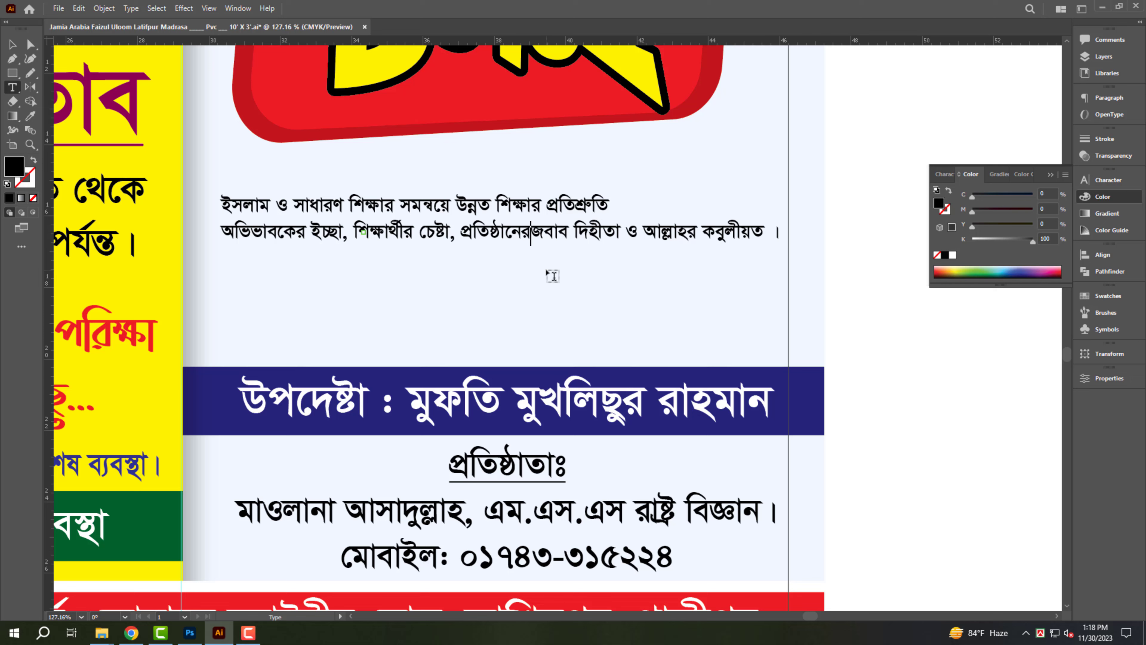
{"action": "key", "text": "Return"}
{"action": "key", "text": "Escape"}
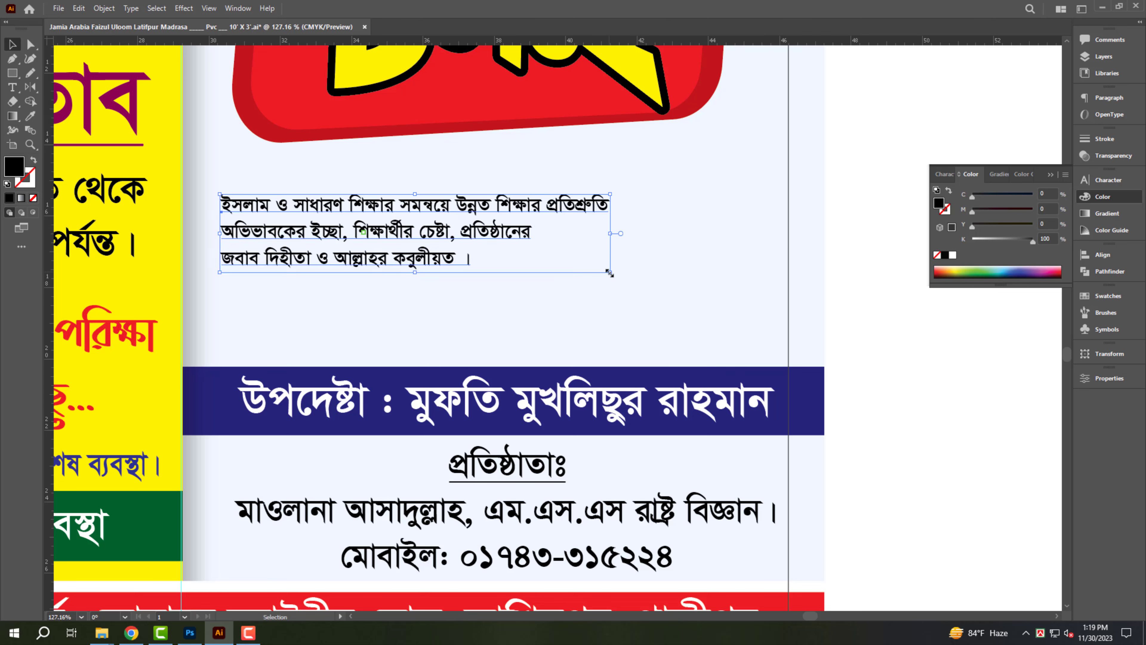
Enlarge the three-line slogan block to about the column width and place it just above the navy adviser strip
{"action": "left_click_drag", "start_coordinate": [610, 273], "coordinate": [786, 307]}
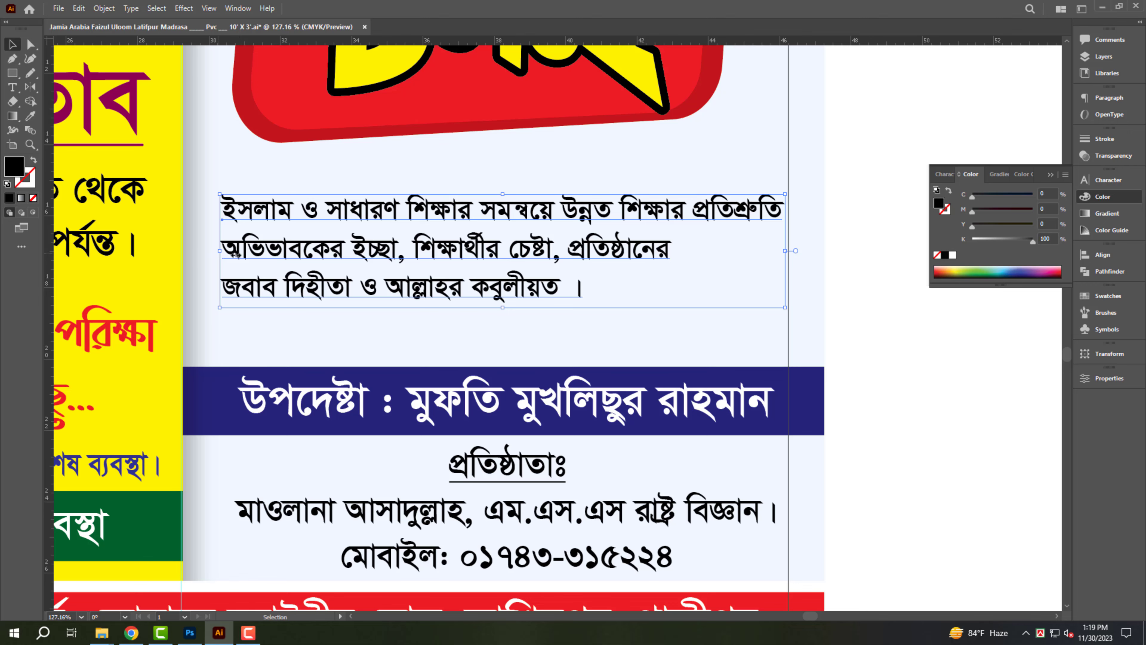
{"action": "left_click_drag", "start_coordinate": [220, 251], "coordinate": [253, 255]}
{"action": "scroll", "coordinate": [541, 295], "scroll_direction": "down", "scroll_amount": 2}
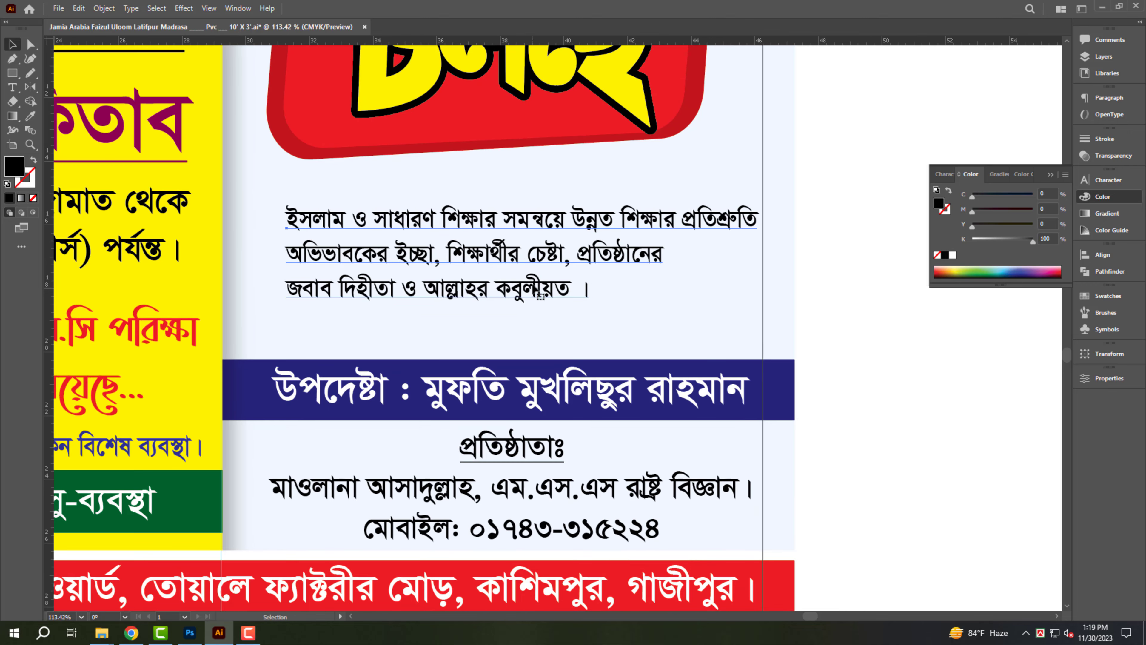
{"action": "left_click_drag", "start_coordinate": [540, 296], "coordinate": [537, 331]}
{"action": "scroll", "coordinate": [343, 312], "scroll_direction": "up", "scroll_amount": 2}
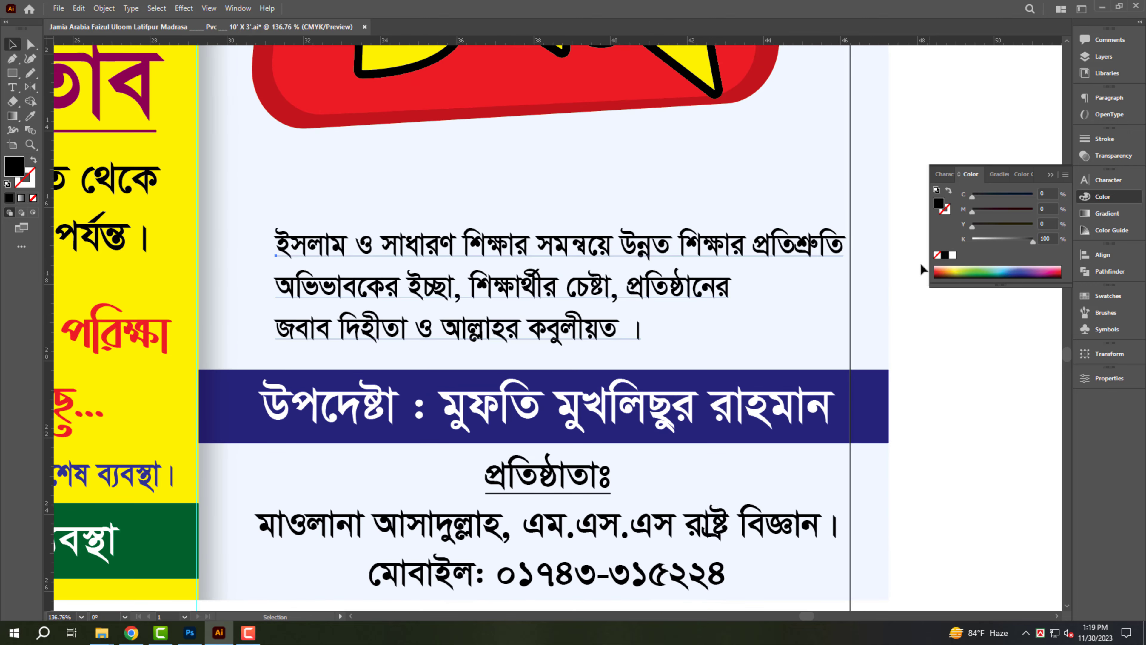
{"action": "left_click", "coordinate": [830, 260]}
{"action": "scroll", "coordinate": [737, 265], "scroll_direction": "down", "scroll_amount": 5}
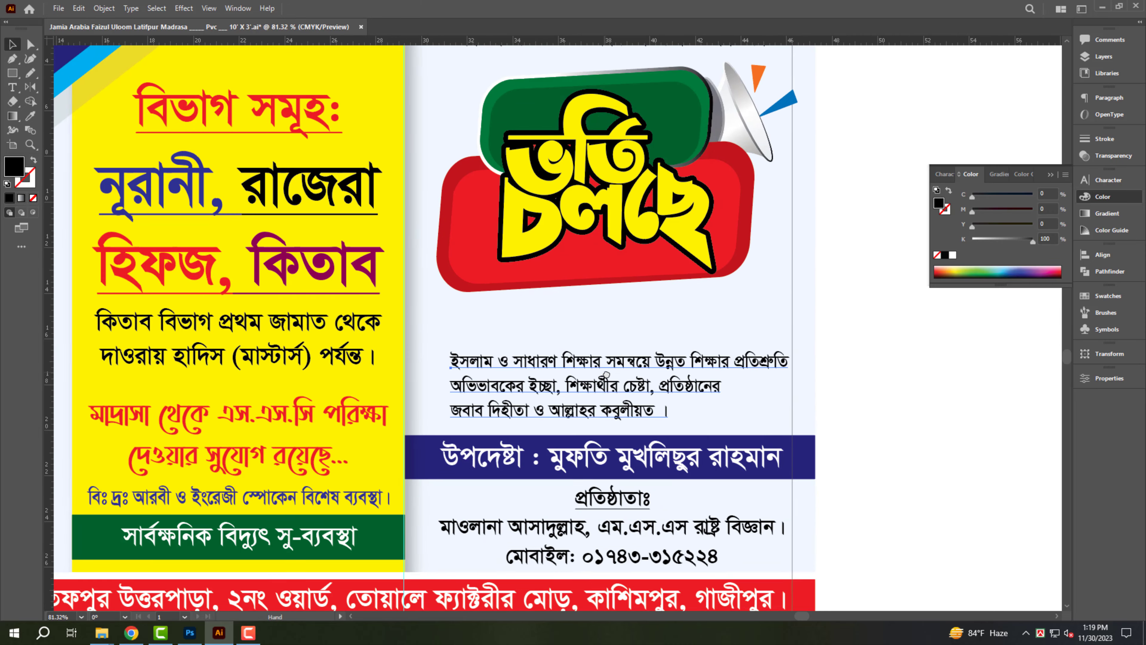
Cut the slogan's first line "ইসলাম ও সাধারণ শিক্ষার সমন্বয়ে উন্নত শিক্ষার প্রতিশ্রুতি" out of the block
{"action": "triple_click", "coordinate": [609, 361]}
{"action": "key", "text": "Escape"}
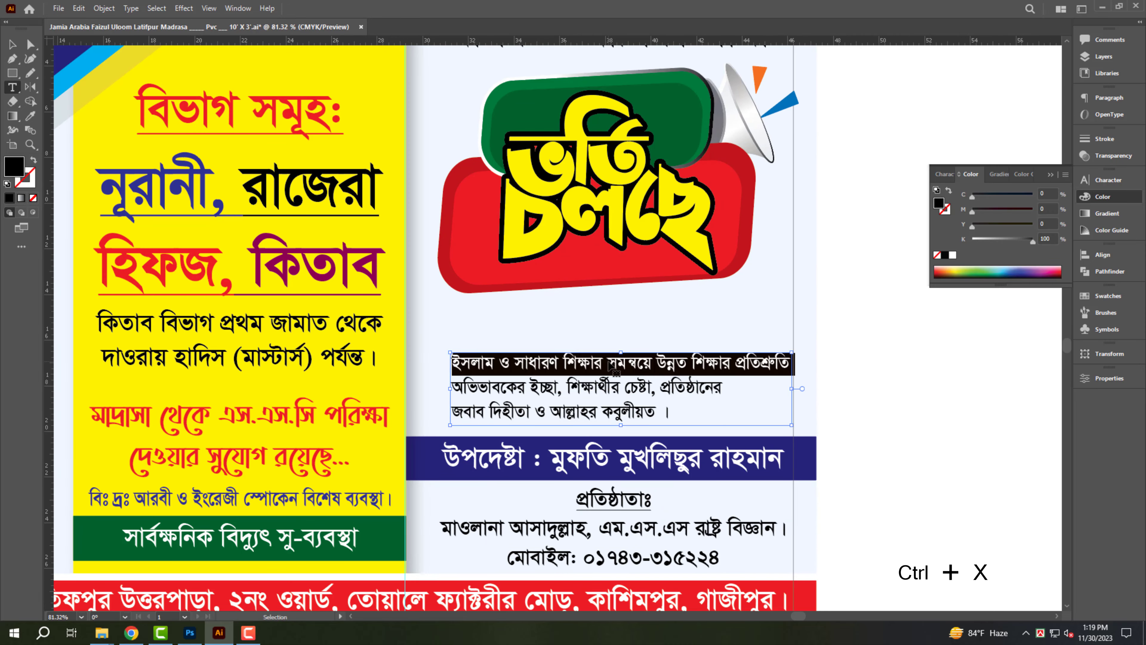
{"action": "key", "text": "ctrl+x"}
{"action": "key", "text": "Escape"}
Stretch the white madrasa title in the poster header slightly taller from its top edge
{"action": "scroll", "coordinate": [560, 252], "scroll_direction": "down", "scroll_amount": 5}
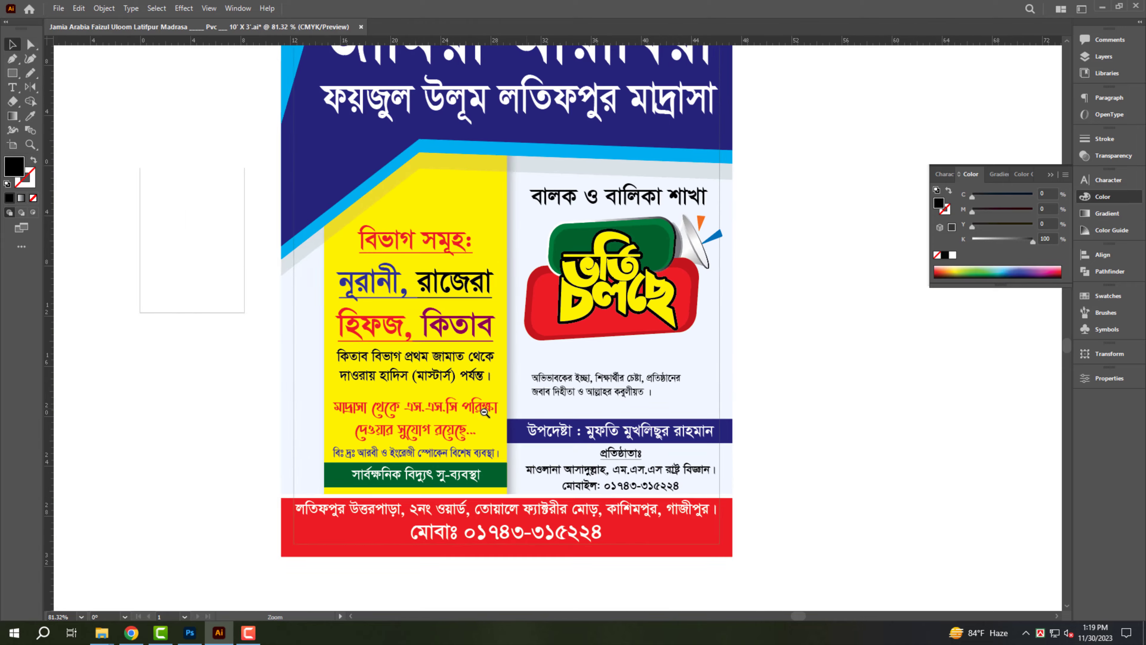
{"action": "left_click_drag", "start_coordinate": [538, 229], "coordinate": [597, 225]}
{"action": "left_click", "coordinate": [591, 336]}
{"action": "left_click", "coordinate": [596, 209], "text": "shift"}
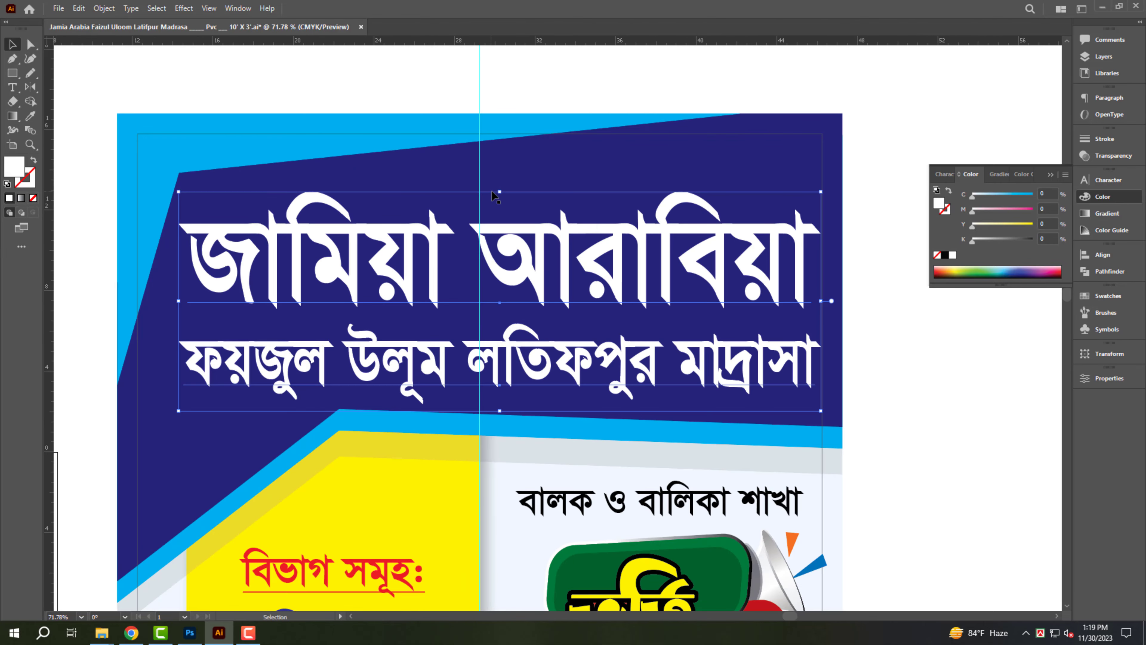
{"action": "left_click_drag", "start_coordinate": [501, 191], "coordinate": [502, 182]}
{"action": "left_click", "coordinate": [686, 100]}
Duplicate the title's first line above itself and replace the copy's text with the cut slogan line
{"action": "left_click_drag", "start_coordinate": [595, 246], "coordinate": [595, 180]}
{"action": "double_click", "coordinate": [595, 180]}
{"action": "key", "text": "ctrl+a"}
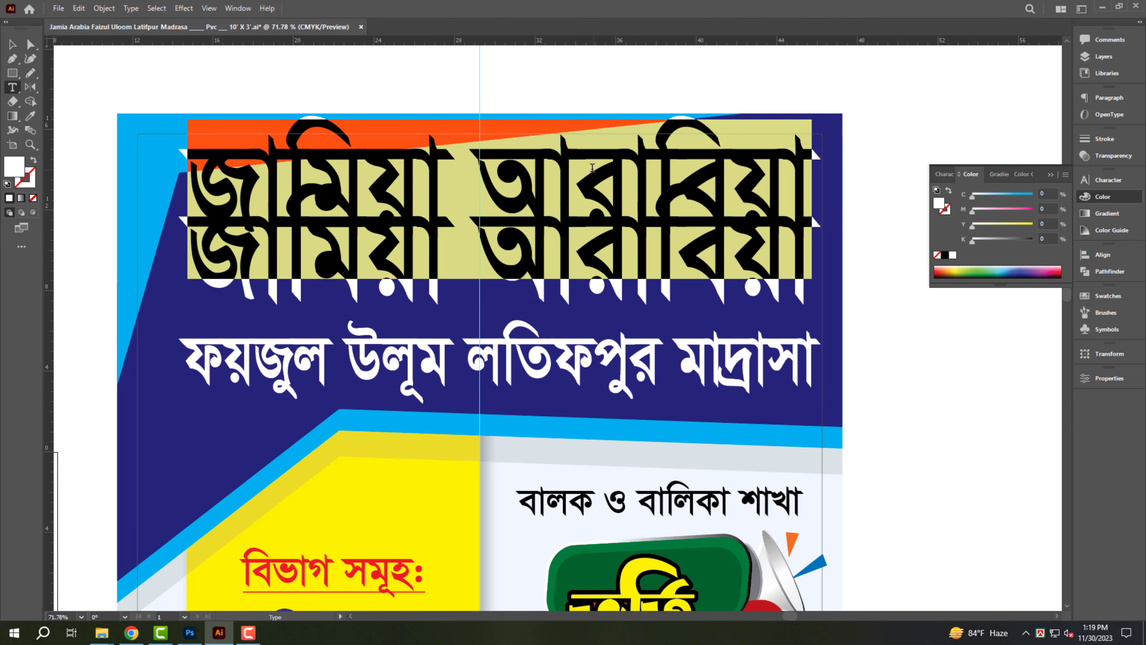
{"action": "key", "text": "ctrl+v"}
{"action": "key", "text": "Escape"}
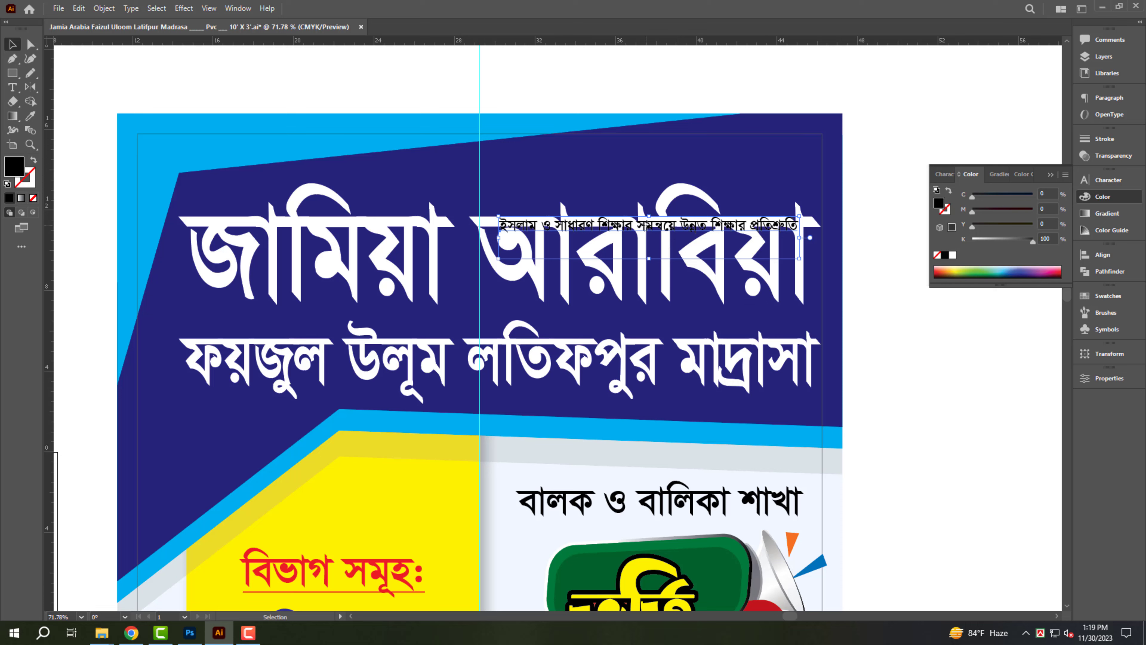
{"action": "double_click", "coordinate": [647, 224]}
{"action": "key", "text": "ctrl+a"}
{"action": "key", "text": "ctrl+v"}
{"action": "key", "text": "Escape"}
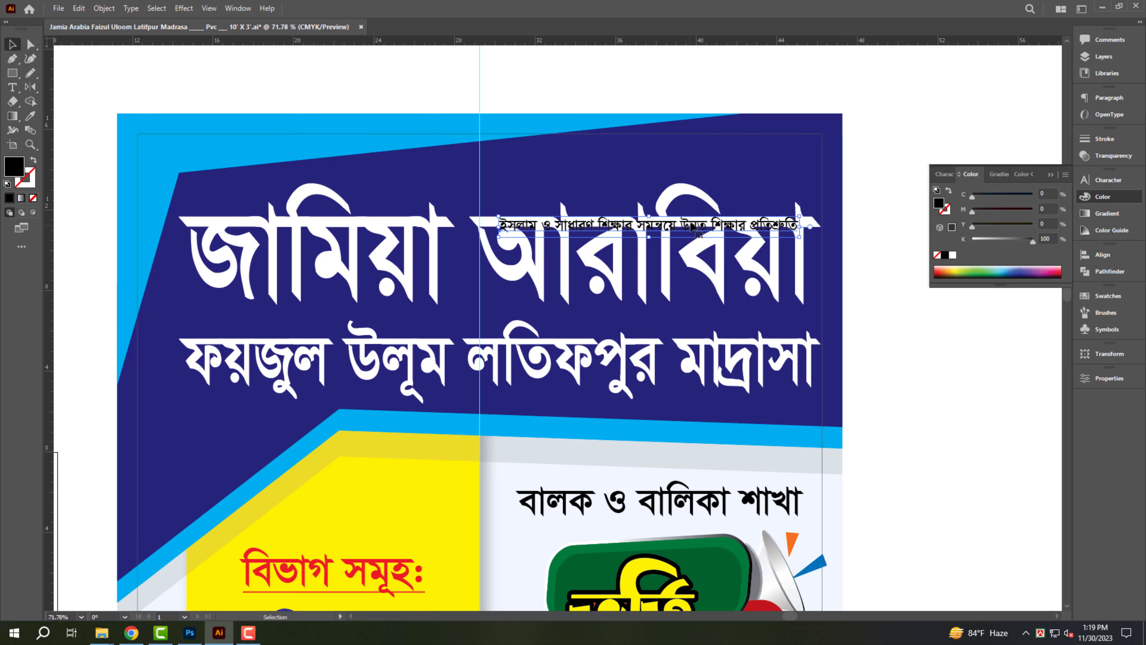
Place the pasted slogan line above the title, enlarge it across the header, and fill it with yellow (C 0, M 0, Y 100, K 0)
{"action": "left_click_drag", "start_coordinate": [691, 224], "coordinate": [710, 149]}
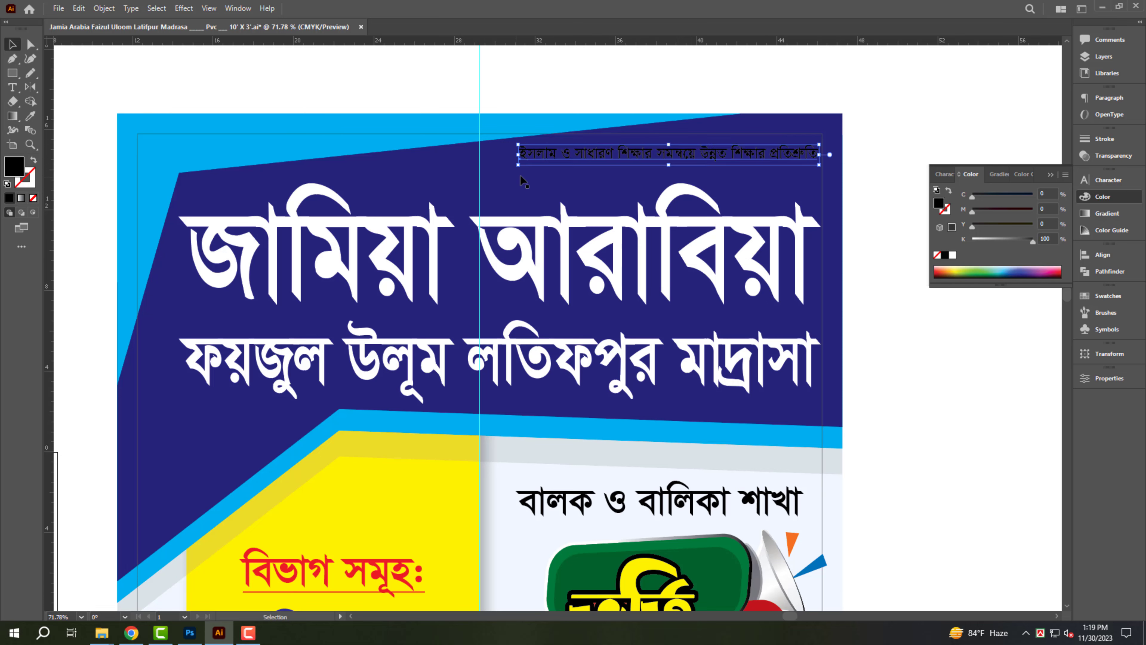
{"action": "left_click_drag", "start_coordinate": [518, 154], "coordinate": [137, 154]}
{"action": "left_click_drag", "start_coordinate": [823, 157], "coordinate": [767, 156]}
{"action": "left_click", "coordinate": [1031, 224]}
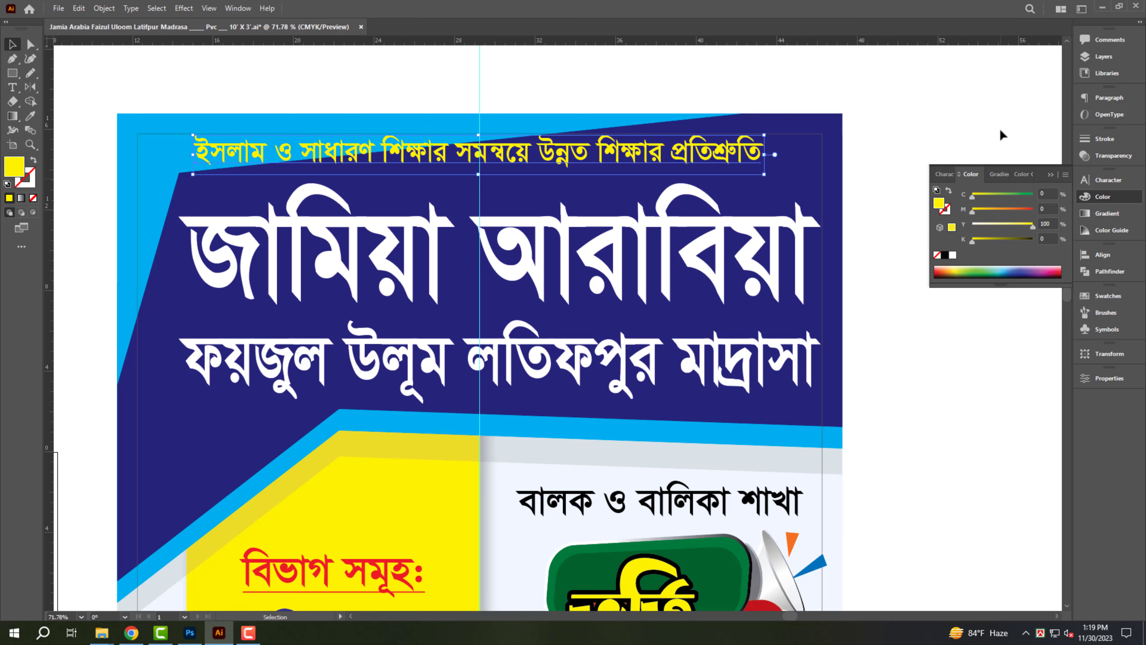
{"action": "left_click", "coordinate": [979, 135]}
{"action": "key", "text": "Tab"}
Align the yellow slogan line with the title's right end, reduce its size, and lower it to just above the title
{"action": "left_click_drag", "start_coordinate": [572, 169], "coordinate": [627, 170]}
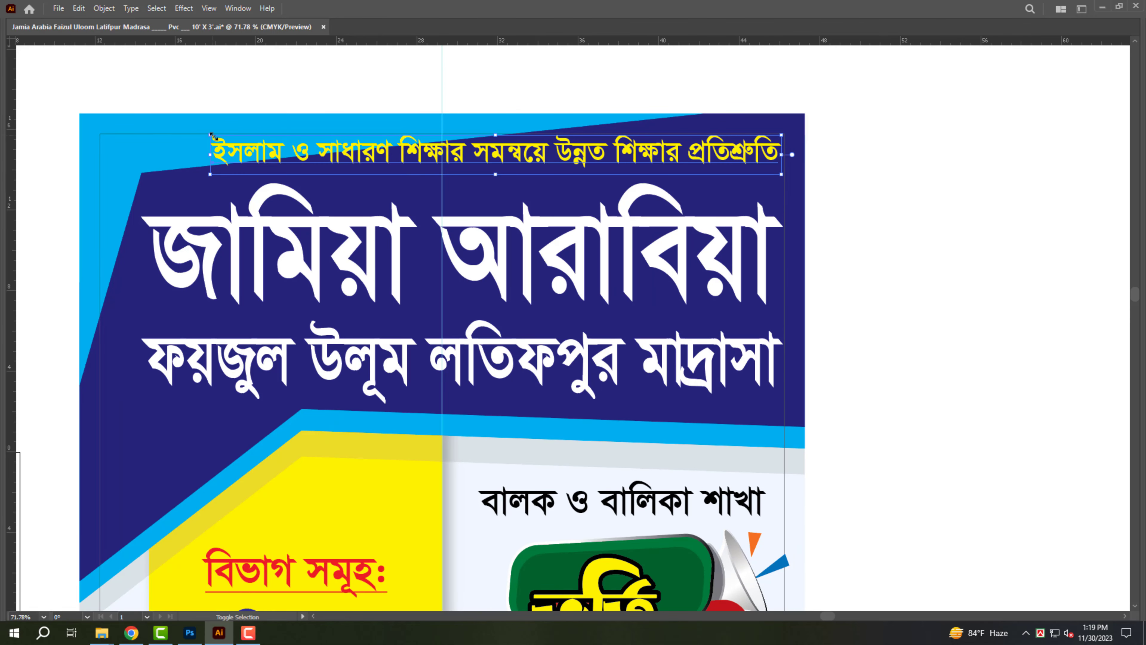
{"action": "left_click_drag", "start_coordinate": [212, 135], "coordinate": [353, 141]}
{"action": "left_click_drag", "start_coordinate": [471, 166], "coordinate": [470, 174]}
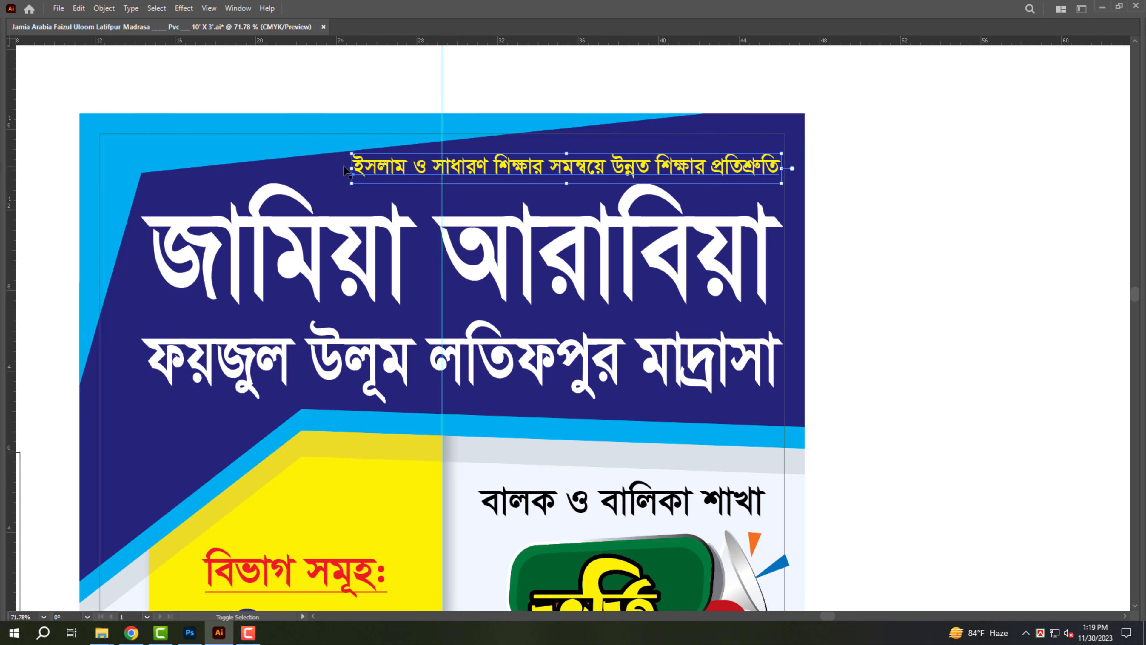
{"action": "left_click", "coordinate": [989, 248]}
Rearrange the remaining slogan into two lines, breaking after "ইচ্ছা," and joining "জবাব" onto the line ending in "প্রতিষ্ঠানের"
{"action": "key", "text": "z"}
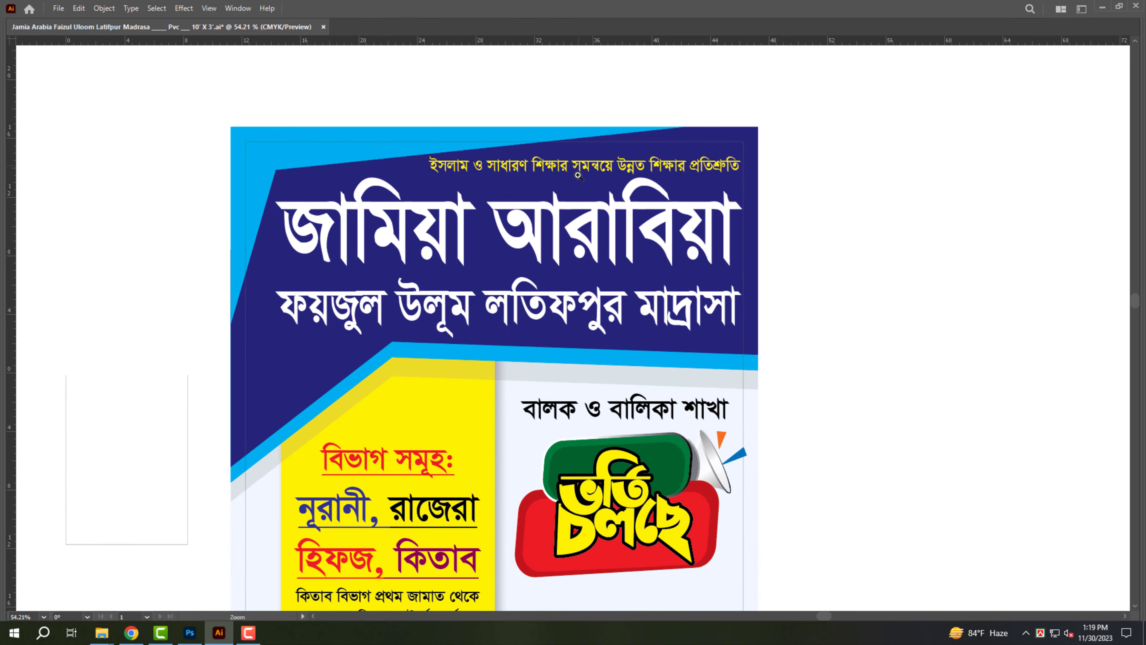
{"action": "left_click_drag", "start_coordinate": [597, 304], "coordinate": [590, 196]}
{"action": "left_click_drag", "start_coordinate": [601, 329], "coordinate": [601, 206]}
{"action": "left_click_drag", "start_coordinate": [646, 444], "coordinate": [775, 440]}
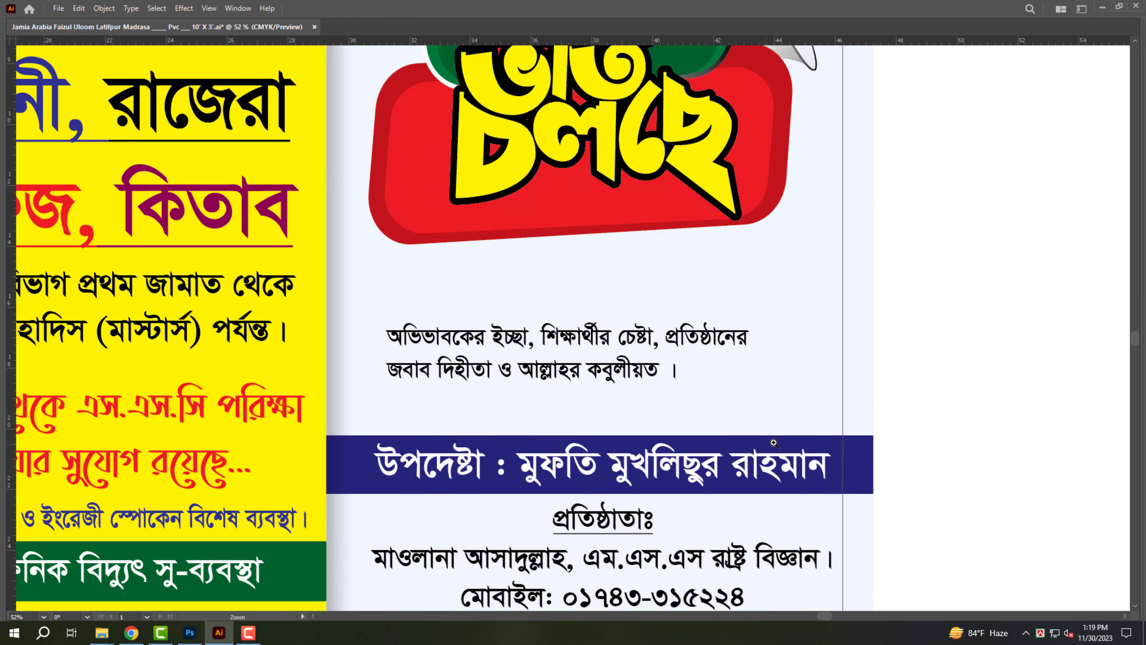
{"action": "left_click_drag", "start_coordinate": [667, 402], "coordinate": [562, 386]}
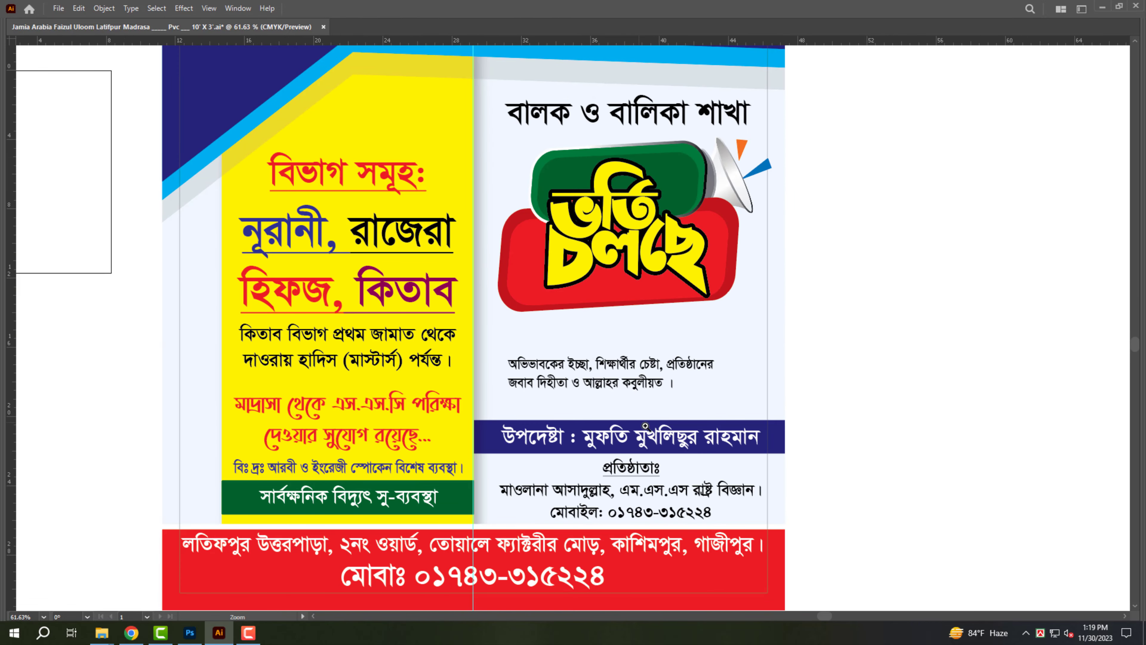
{"action": "scroll", "coordinate": [646, 426], "scroll_direction": "down", "scroll_amount": 3}
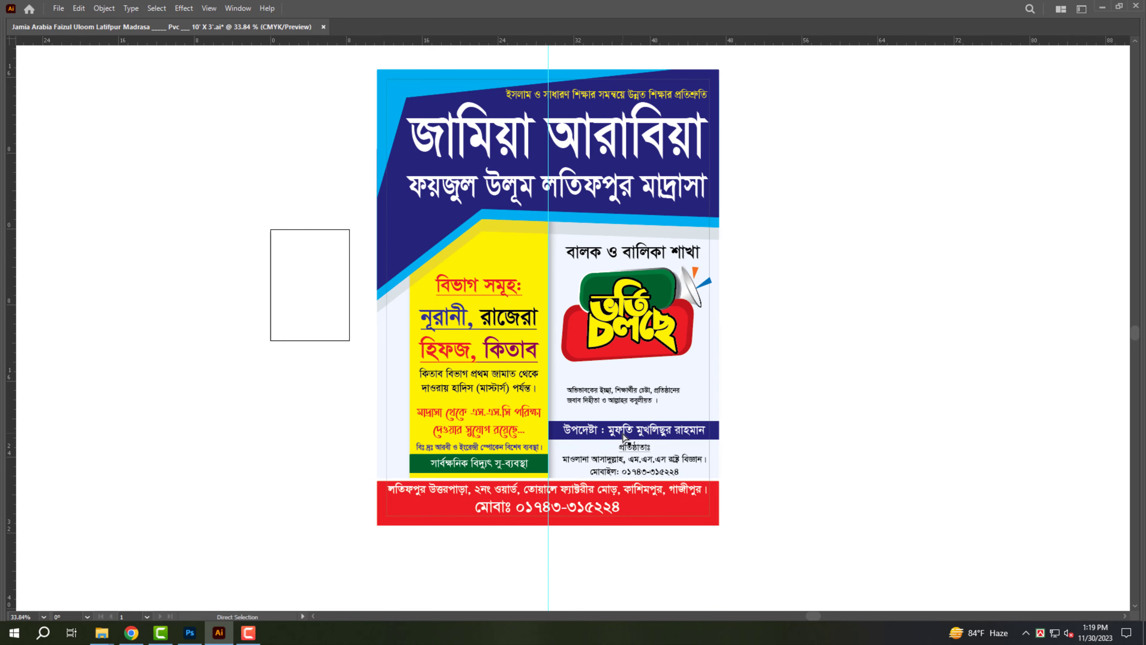
{"action": "scroll", "coordinate": [644, 414], "scroll_direction": "up", "scroll_amount": 5}
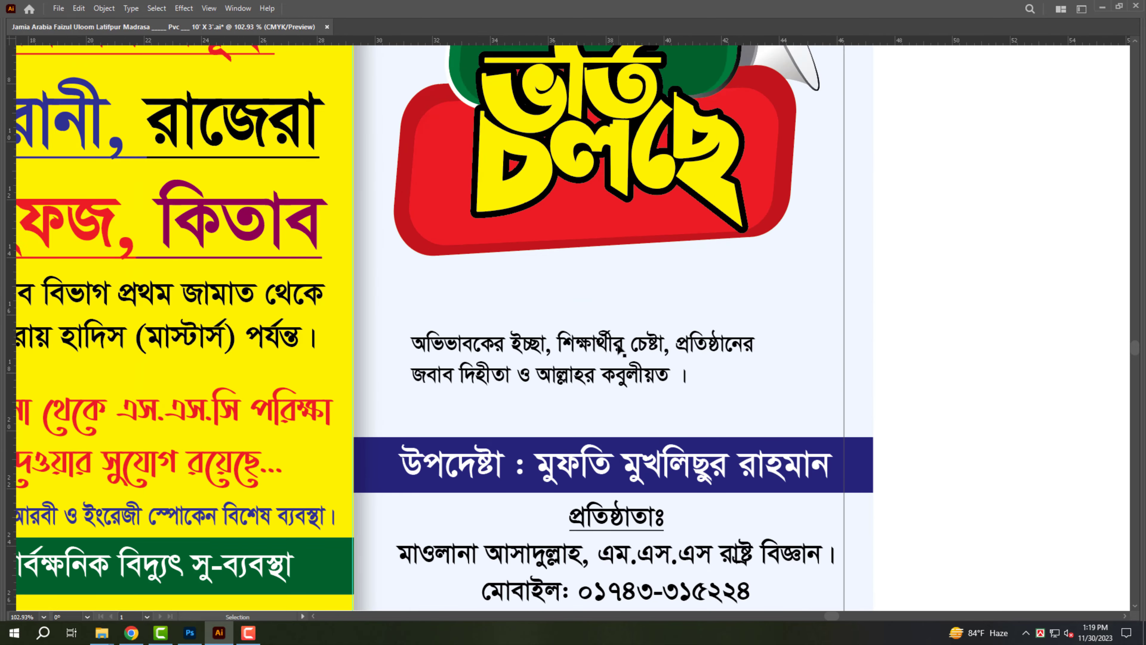
{"action": "left_click", "coordinate": [558, 362]}
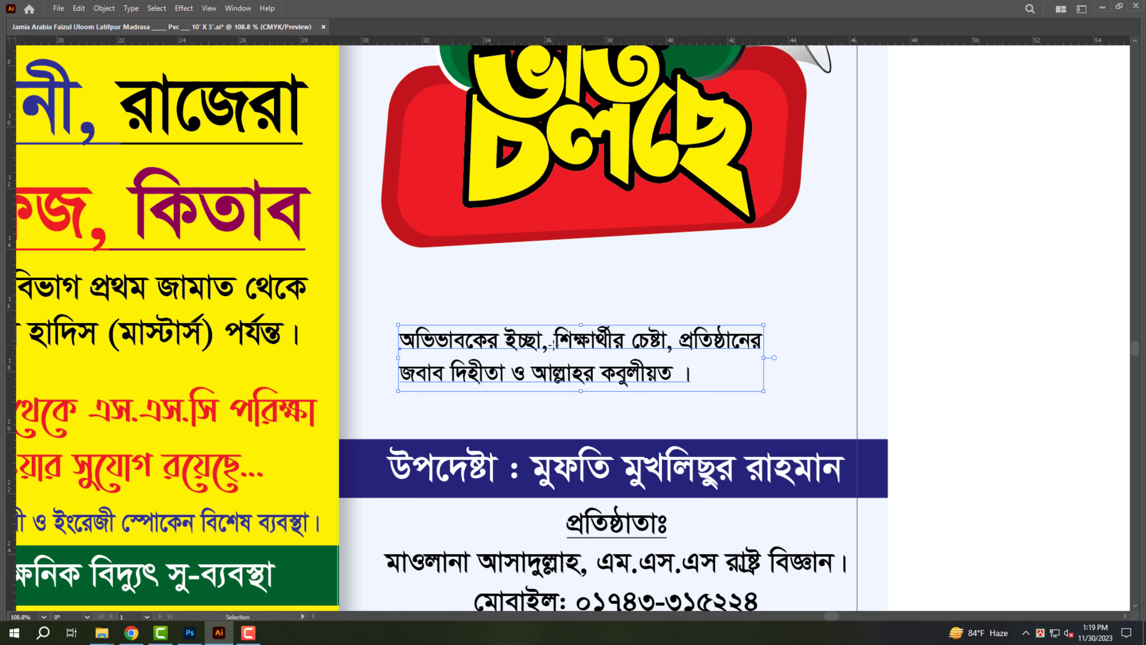
{"action": "double_click", "coordinate": [554, 344]}
{"action": "key", "text": "BackSpace"}
{"action": "key", "text": "Return"}
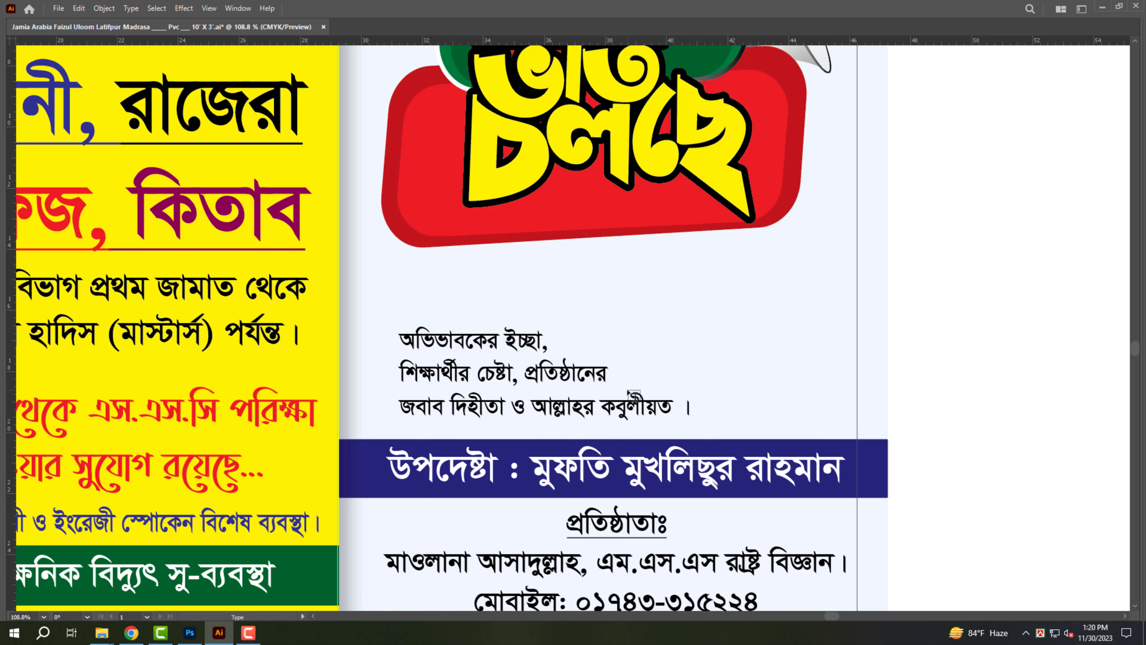
{"action": "key", "text": "Delete"}
{"action": "key", "text": "Escape"}
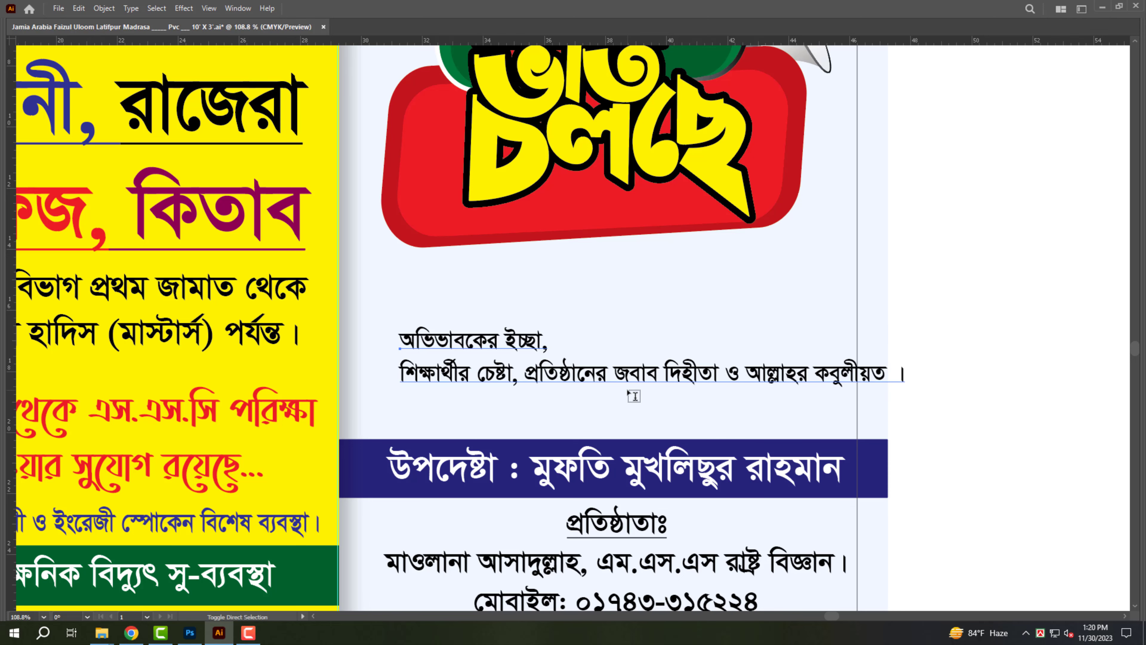
Centre-align the slogan block below the admission badge and break its last line before "আল্লাহর"
{"action": "key", "text": "ctrl+shift+c"}
{"action": "left_click_drag", "start_coordinate": [525, 374], "coordinate": [675, 311]}
{"action": "scroll", "coordinate": [656, 409], "scroll_direction": "up", "scroll_amount": 1}
{"action": "double_click", "coordinate": [707, 305]}
{"action": "key", "text": "Return"}
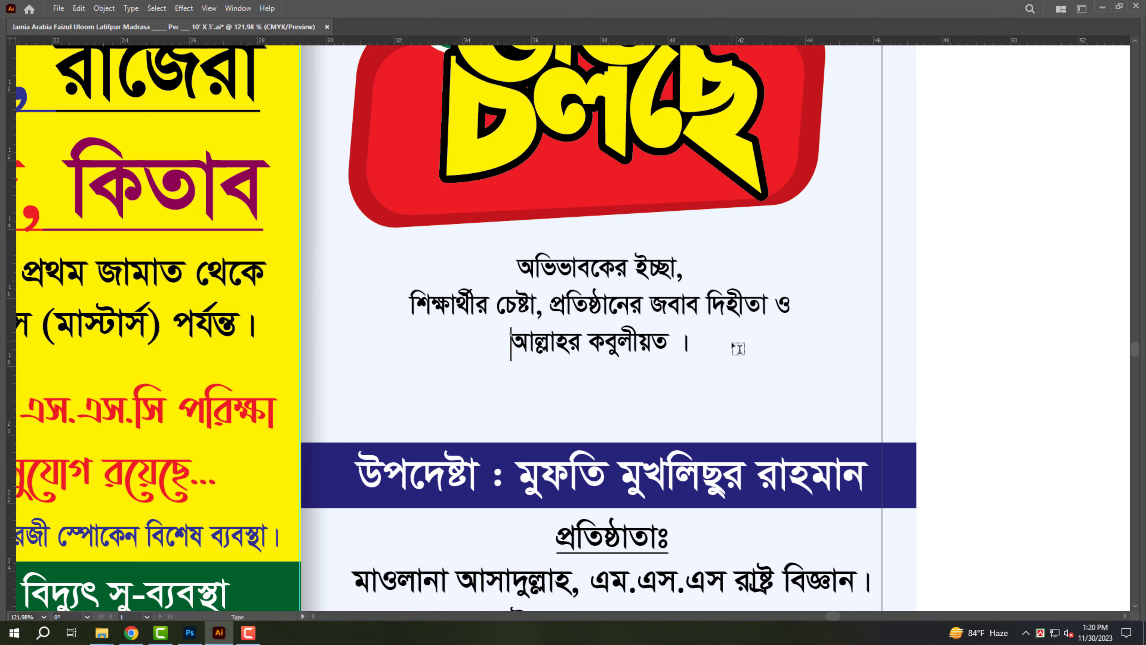
Enlarge the centred slogan block to nearly the column width and lower it toward the navy adviser strip
{"action": "left_click_drag", "start_coordinate": [603, 363], "coordinate": [604, 396]}
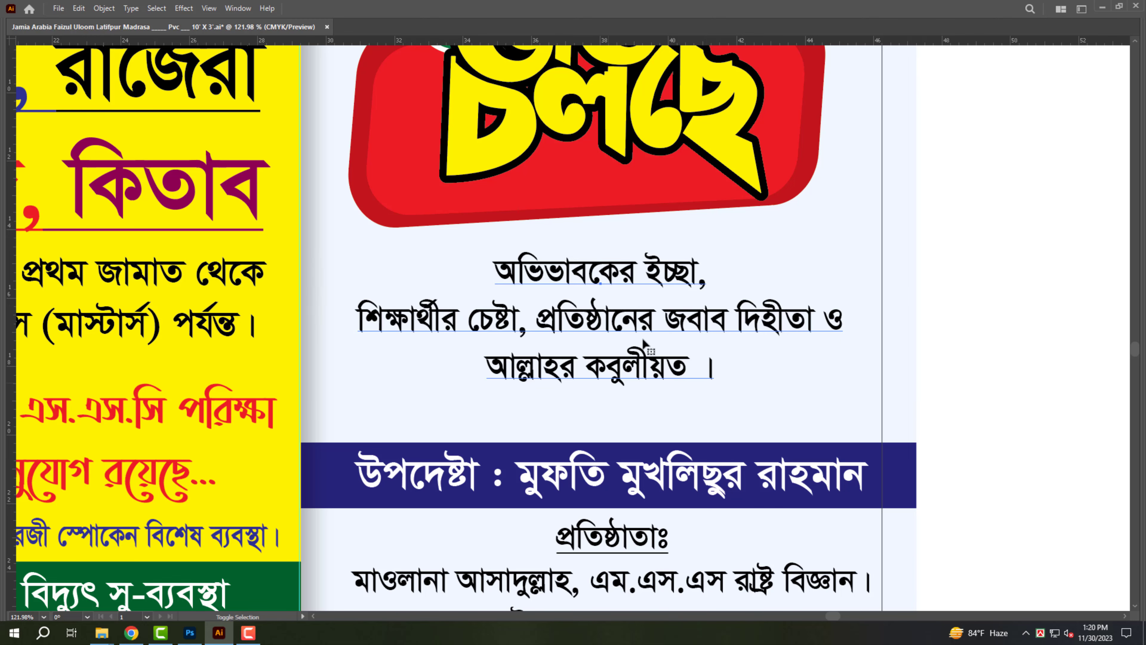
{"action": "left_click_drag", "start_coordinate": [645, 335], "coordinate": [647, 358]}
{"action": "scroll", "coordinate": [663, 375], "scroll_direction": "up", "scroll_amount": 1}
{"action": "left_click_drag", "start_coordinate": [681, 398], "coordinate": [569, 334]}
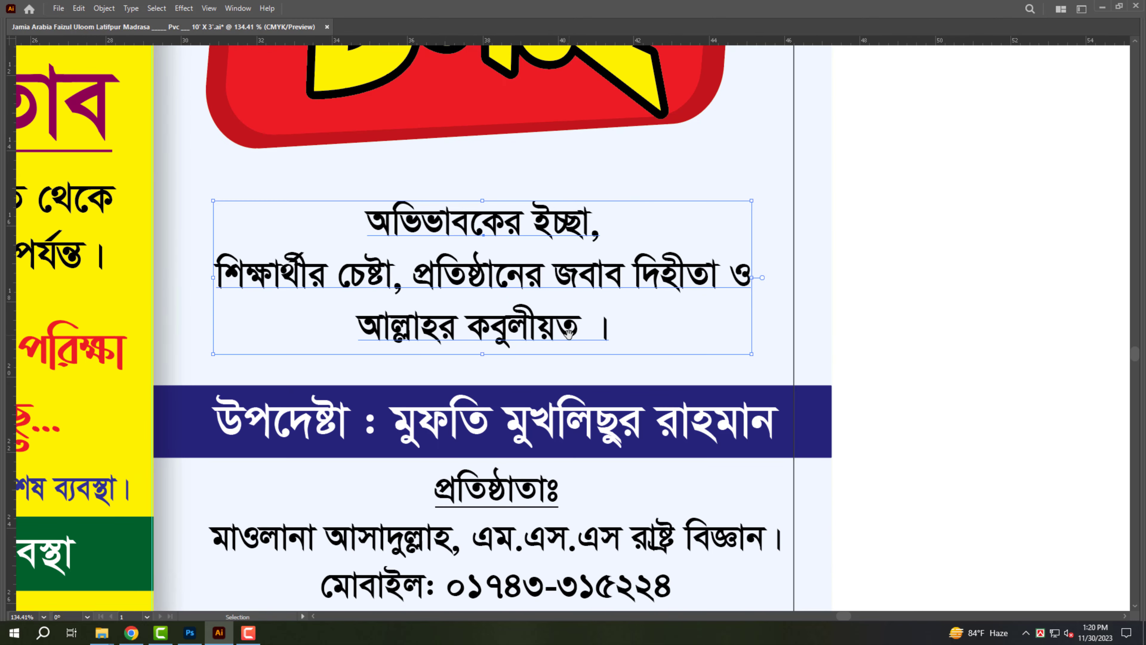
Copy the navy adviser strip behind the slogan, heighten it to cover all three lines, and narrow it from both sides
{"action": "left_click_drag", "start_coordinate": [802, 432], "coordinate": [801, 339]}
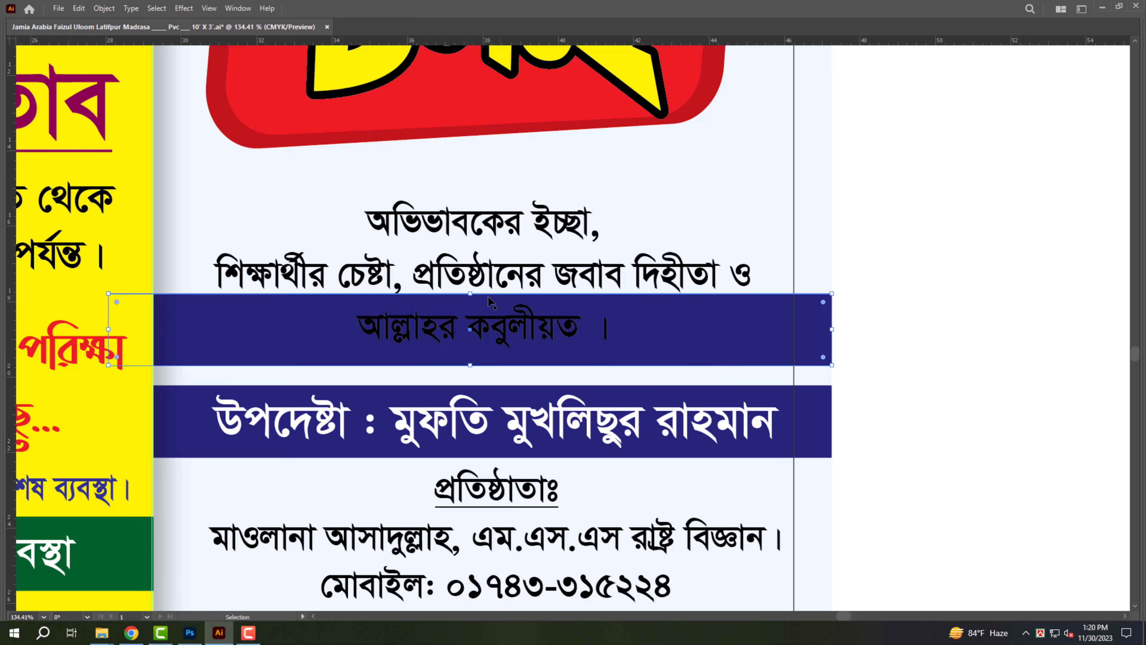
{"action": "left_click_drag", "start_coordinate": [470, 295], "coordinate": [470, 172]}
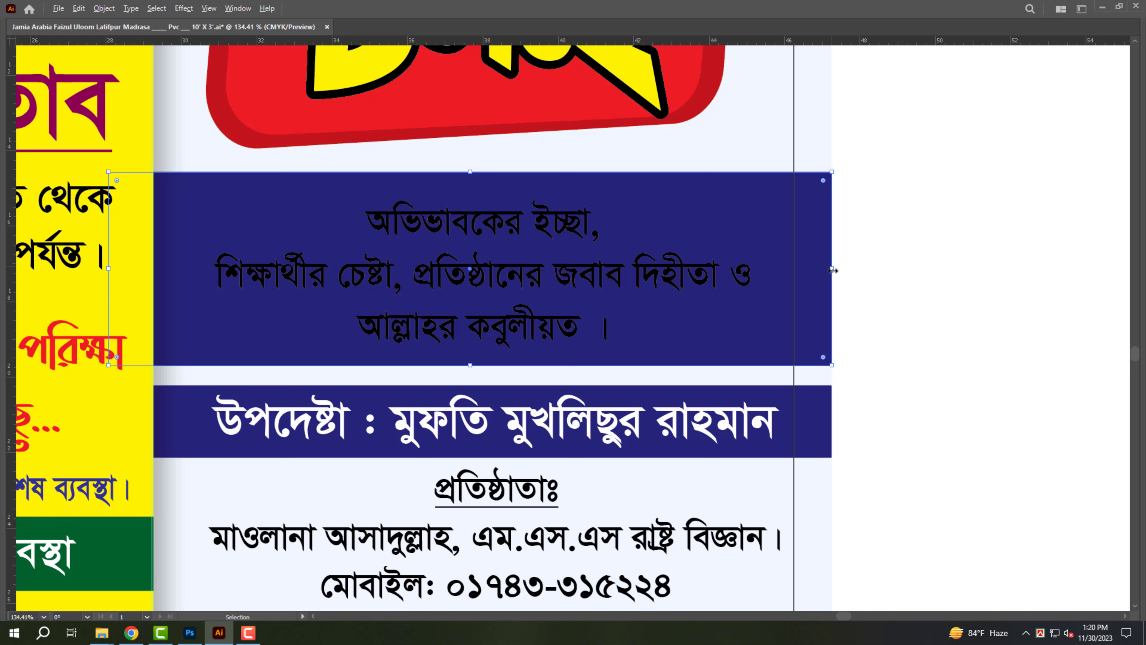
{"action": "left_click_drag", "start_coordinate": [833, 270], "coordinate": [761, 270]}
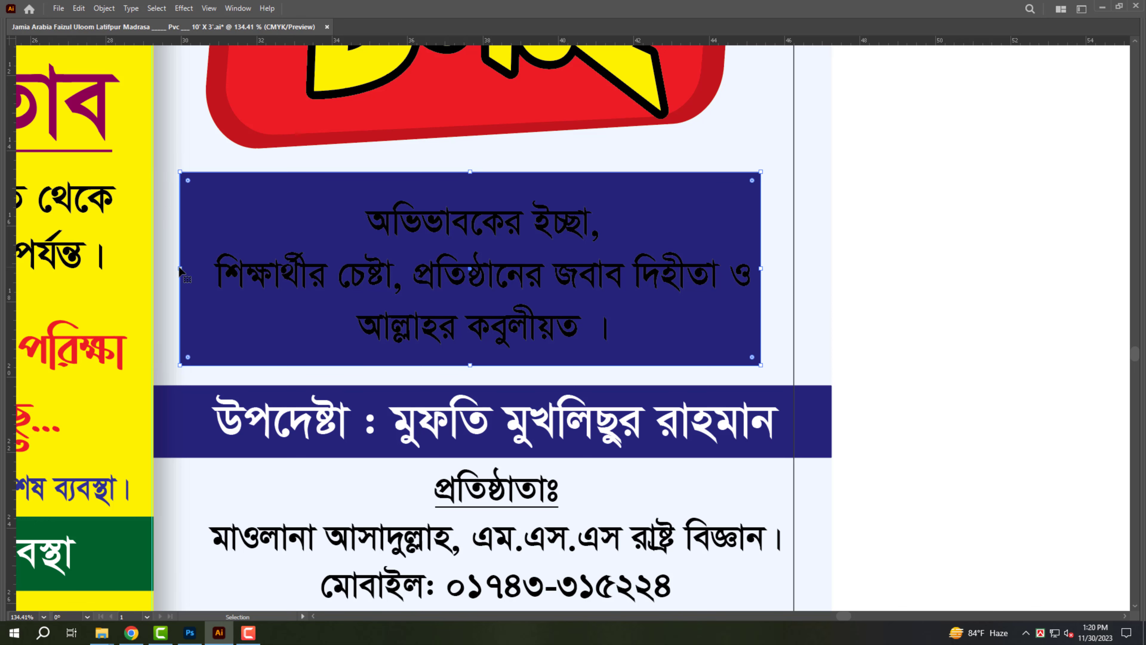
Narrow and round the corners of the navy slogan box, and swap its fill for a thin navy outline
{"action": "left_click_drag", "start_coordinate": [179, 270], "coordinate": [199, 270]}
{"action": "left_click_drag", "start_coordinate": [208, 182], "coordinate": [227, 190]}
{"action": "key", "text": "Tab"}
{"action": "left_click", "coordinate": [33, 160]}
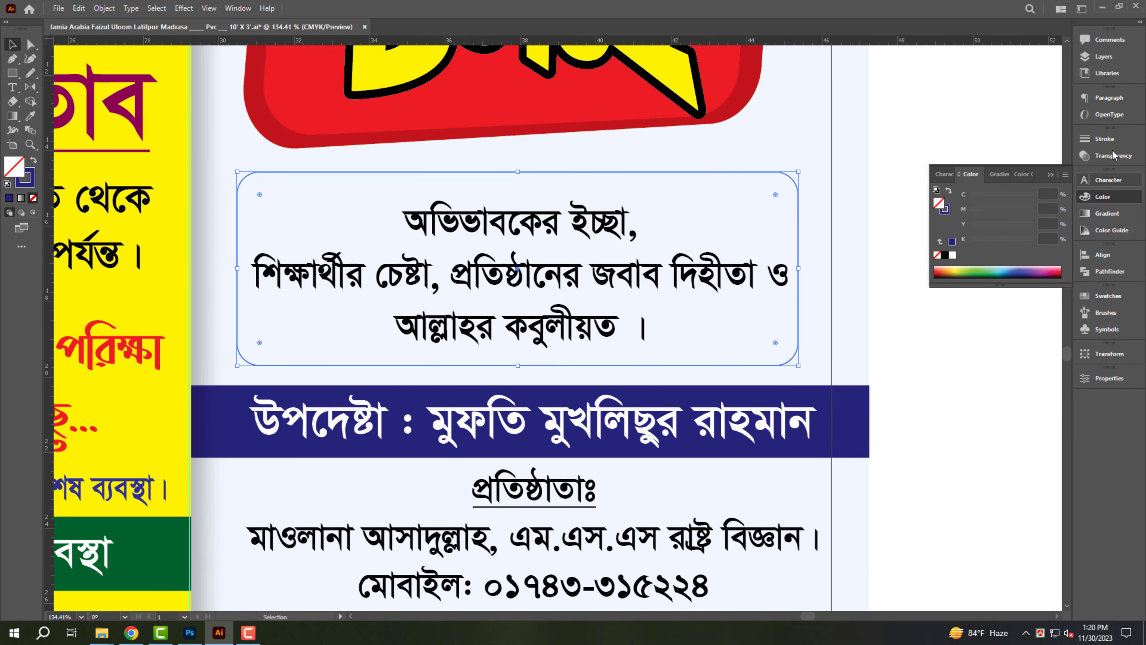
Give the slogan box outline a 5 pt dashed stroke with 12 pt dashes
{"action": "left_click", "coordinate": [1104, 139]}
{"action": "type", "text": "12"}
{"action": "key", "text": "Return"}
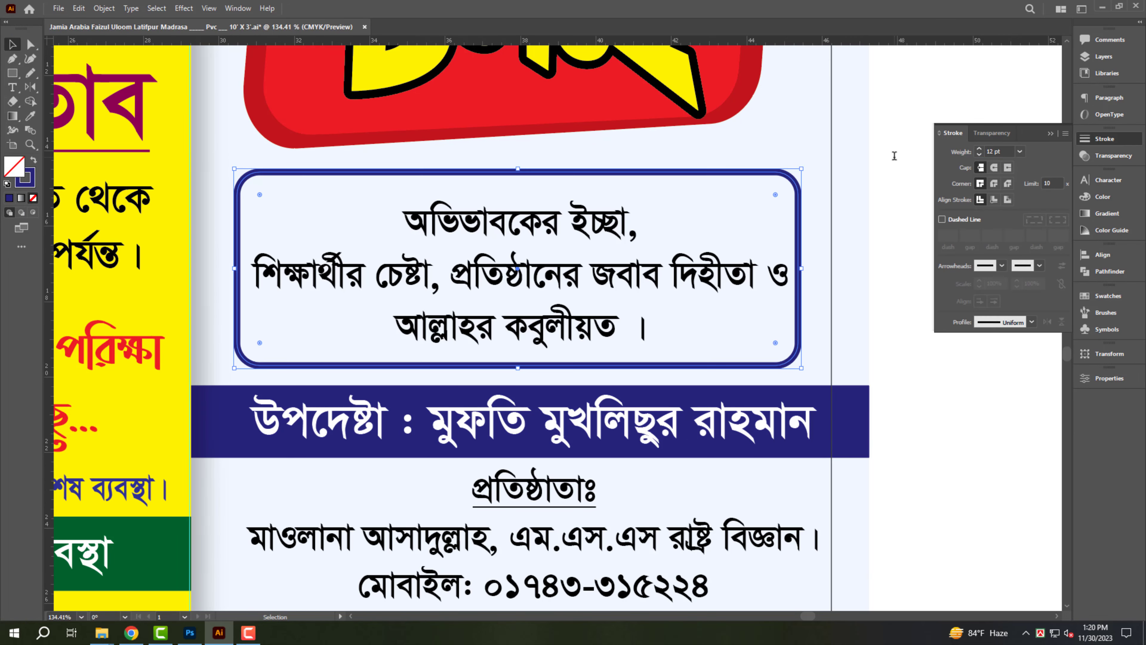
{"action": "left_click", "coordinate": [954, 222]}
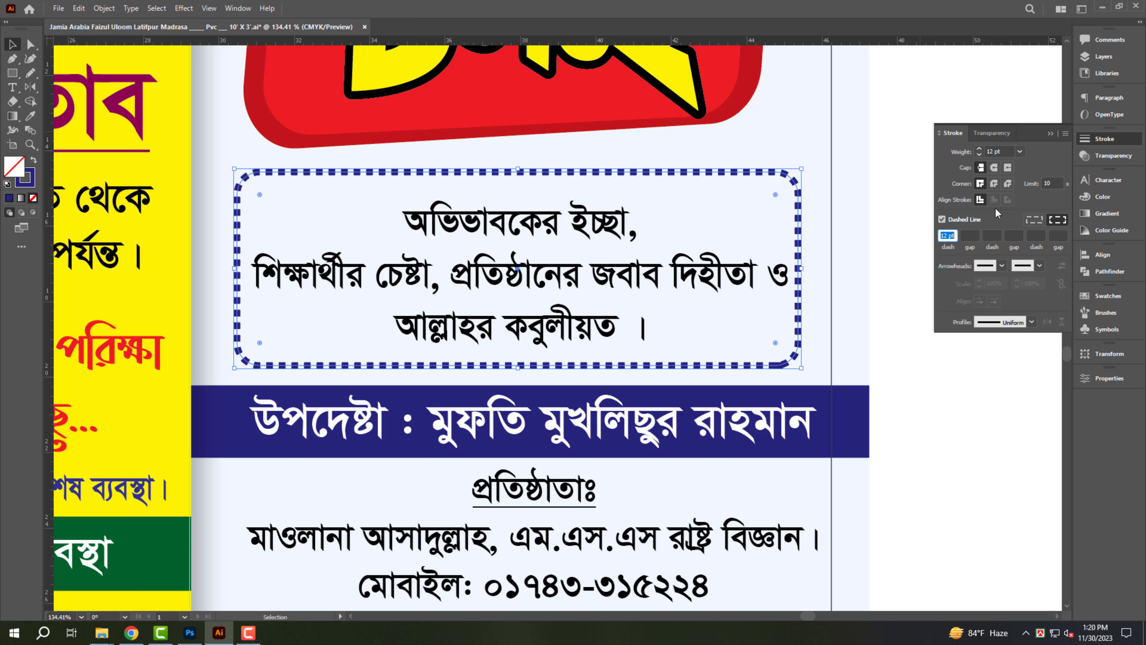
{"action": "left_click", "coordinate": [1013, 153]}
{"action": "key", "text": "Return"}
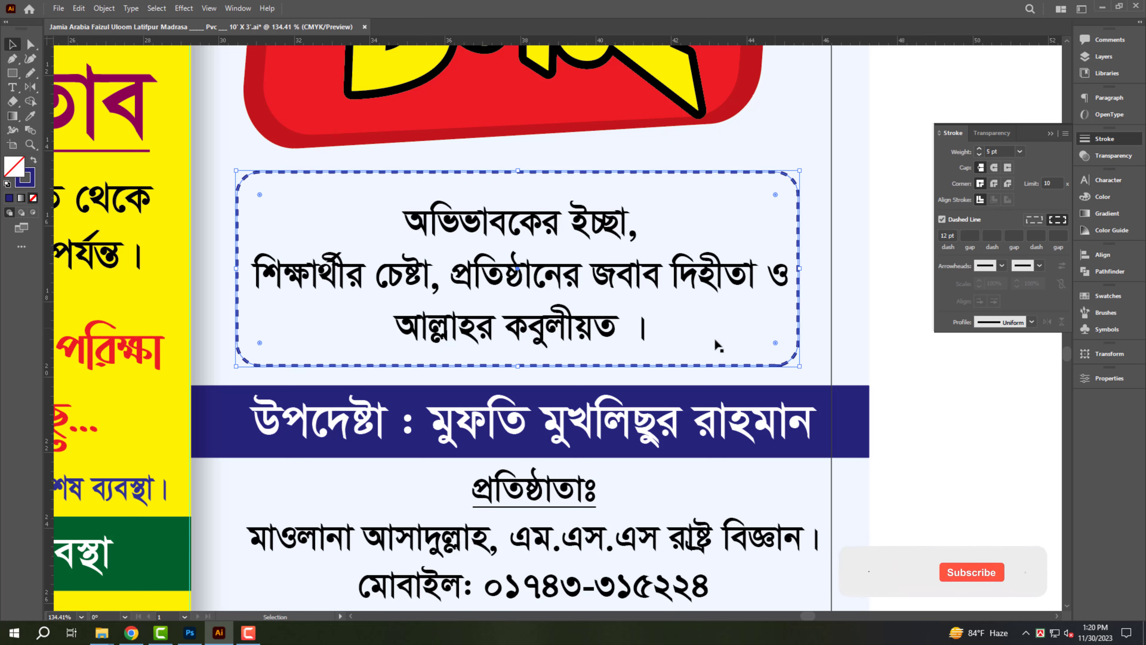
Reduce the height of the dashed slogan box slightly and nudge the three-line slogan up inside it
{"action": "left_click_drag", "start_coordinate": [518, 368], "coordinate": [534, 322]}
{"action": "left_click", "coordinate": [536, 326]}
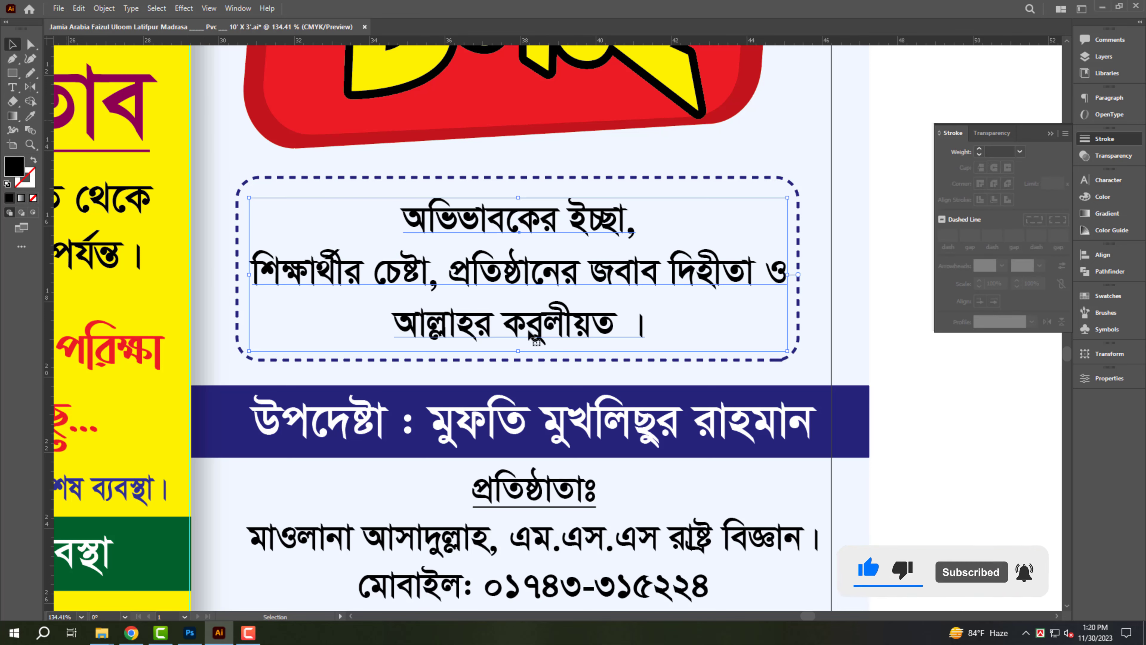
{"action": "scroll", "coordinate": [880, 447], "scroll_direction": "down", "scroll_amount": 5}
{"action": "left_click", "coordinate": [880, 447]}
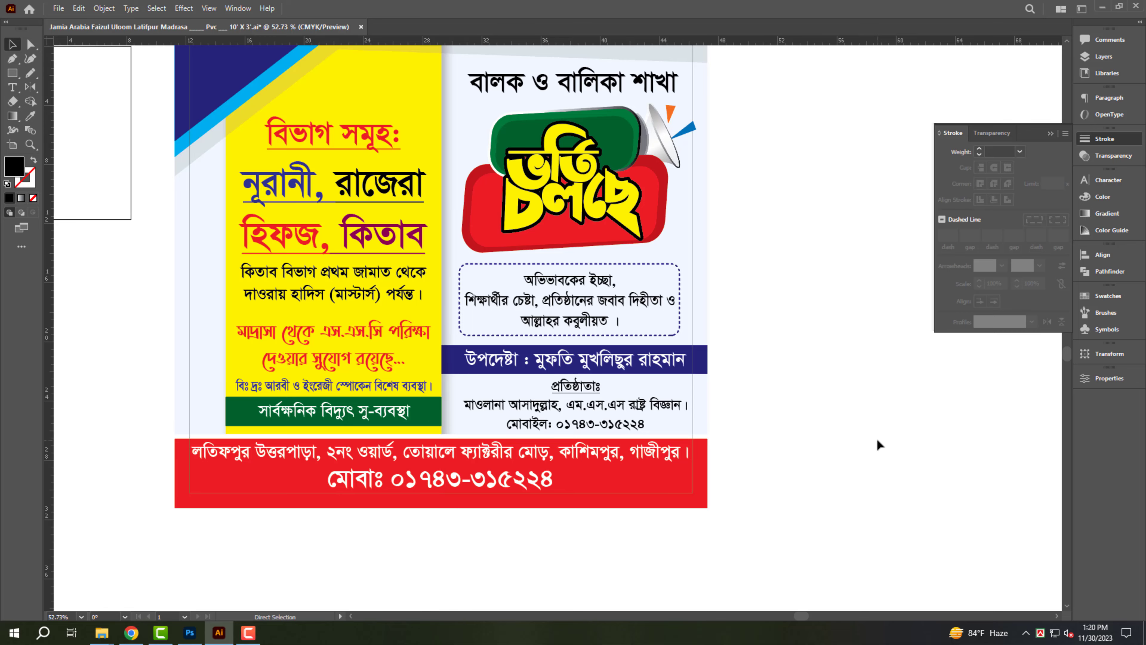
Resize the artboard to enclose the whole poster with a narrow margin and extra space below the red contact strip
{"action": "left_click_drag", "start_coordinate": [851, 434], "coordinate": [762, 422]}
{"action": "left_click_drag", "start_coordinate": [846, 353], "coordinate": [781, 427]}
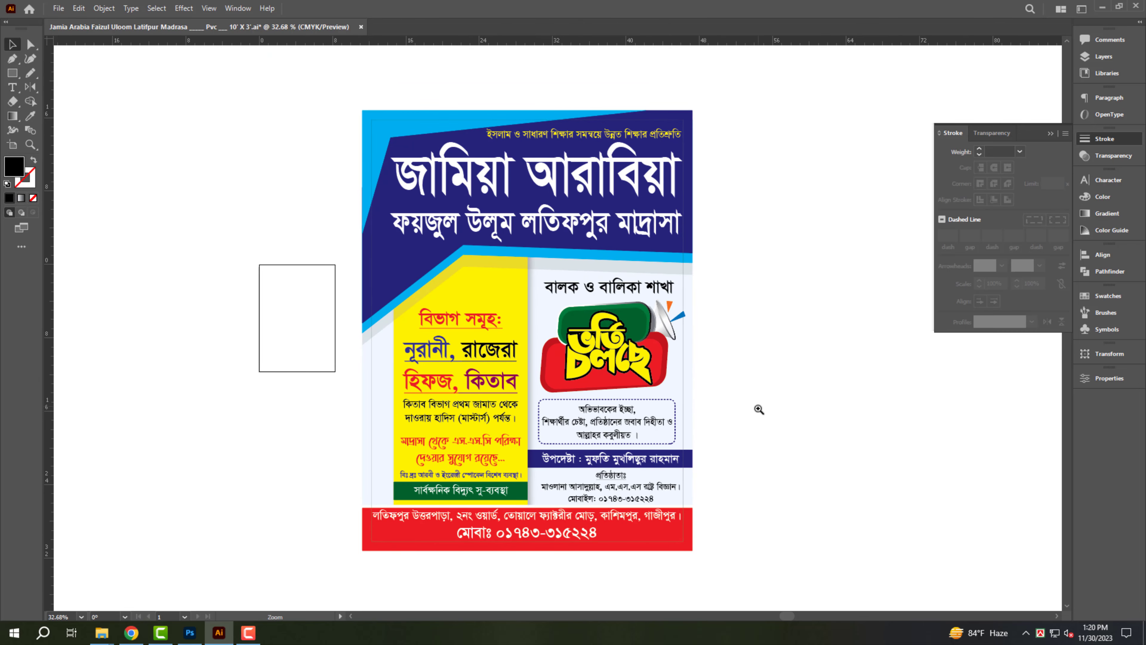
{"action": "scroll", "coordinate": [759, 408], "scroll_direction": "up", "scroll_amount": 1}
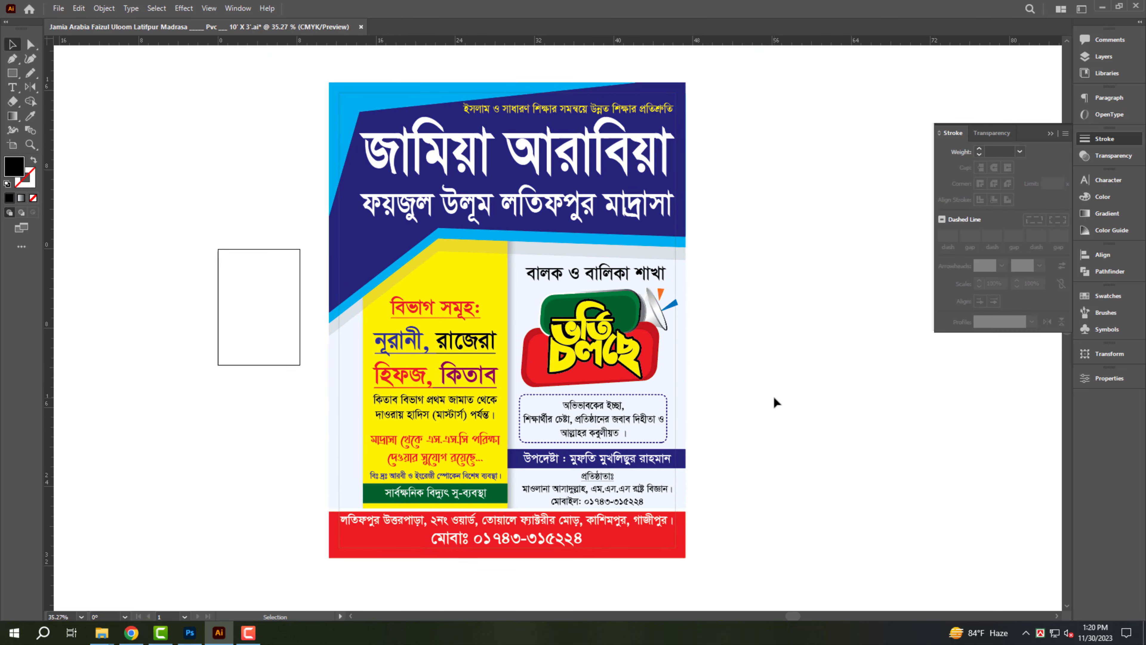
{"action": "left_click", "coordinate": [12, 145]}
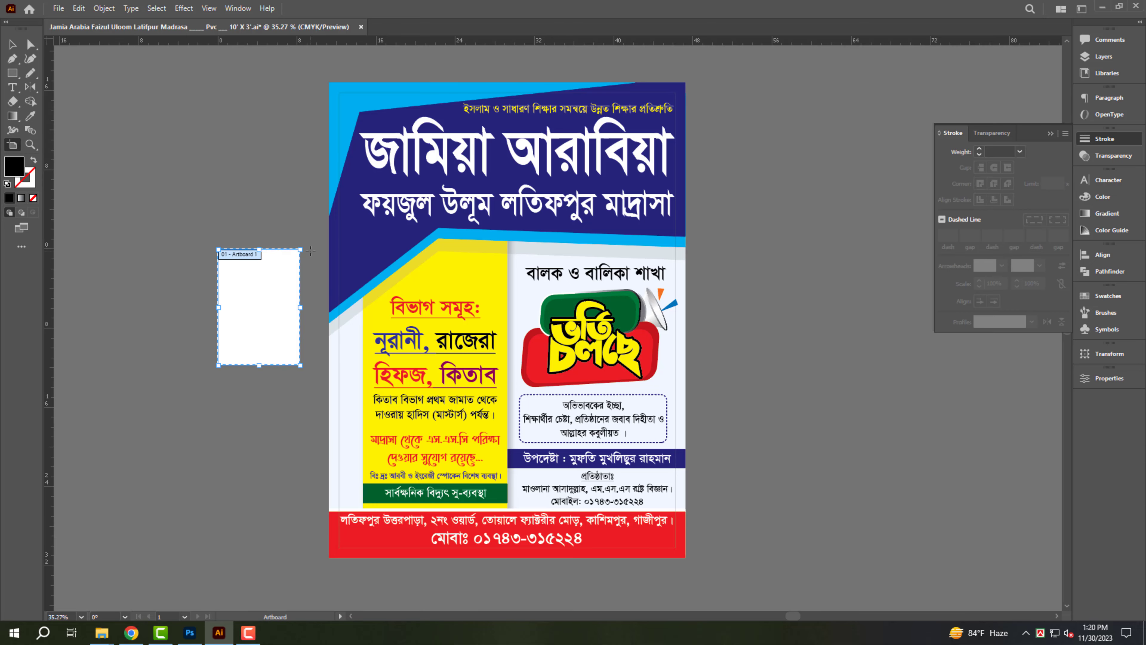
{"action": "left_click_drag", "start_coordinate": [299, 250], "coordinate": [697, 74]}
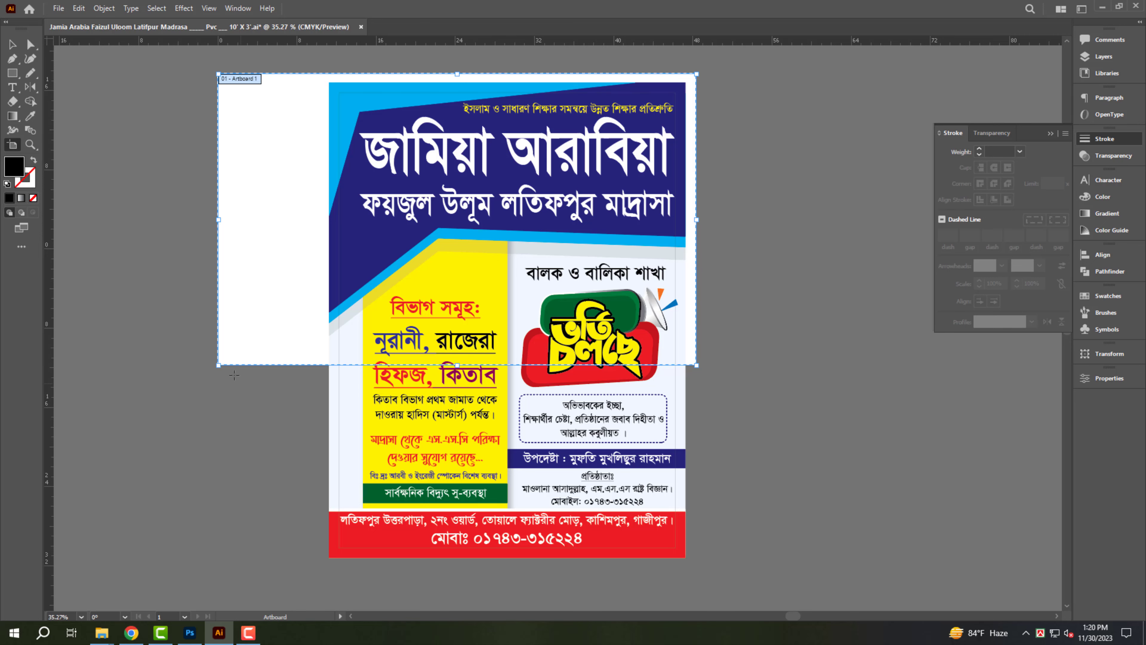
{"action": "left_click_drag", "start_coordinate": [219, 366], "coordinate": [323, 595]}
{"action": "key", "text": "v"}
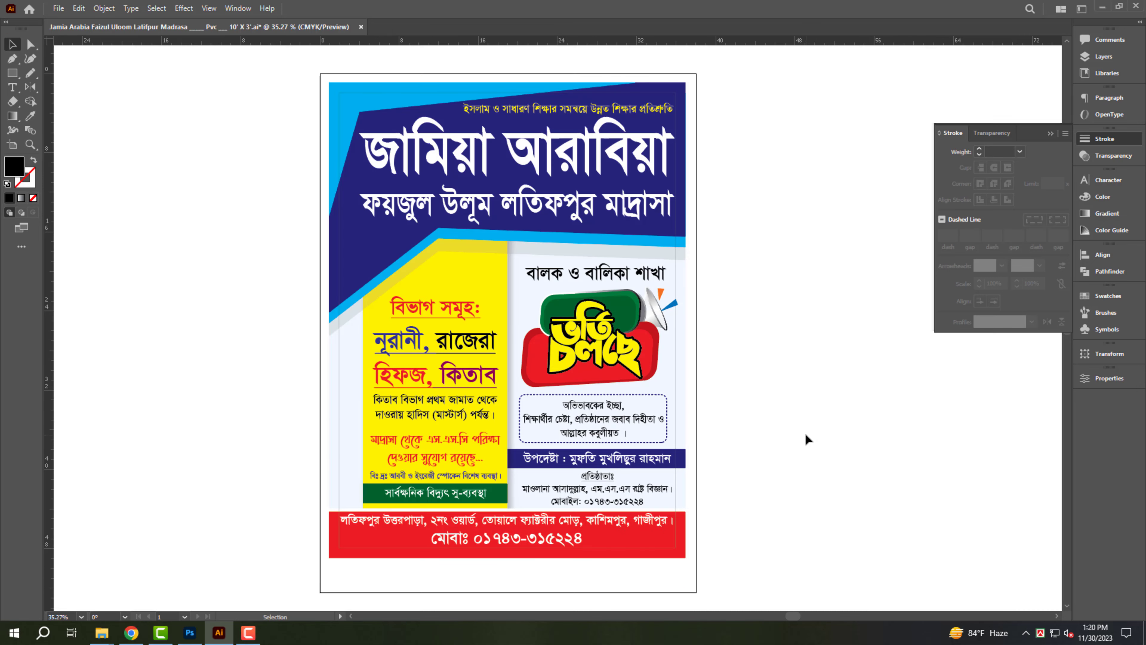
Place a placeholder text line below the red contact strip, near the poster's centre line, and enlarge it
{"action": "left_click_drag", "start_coordinate": [786, 501], "coordinate": [807, 408]}
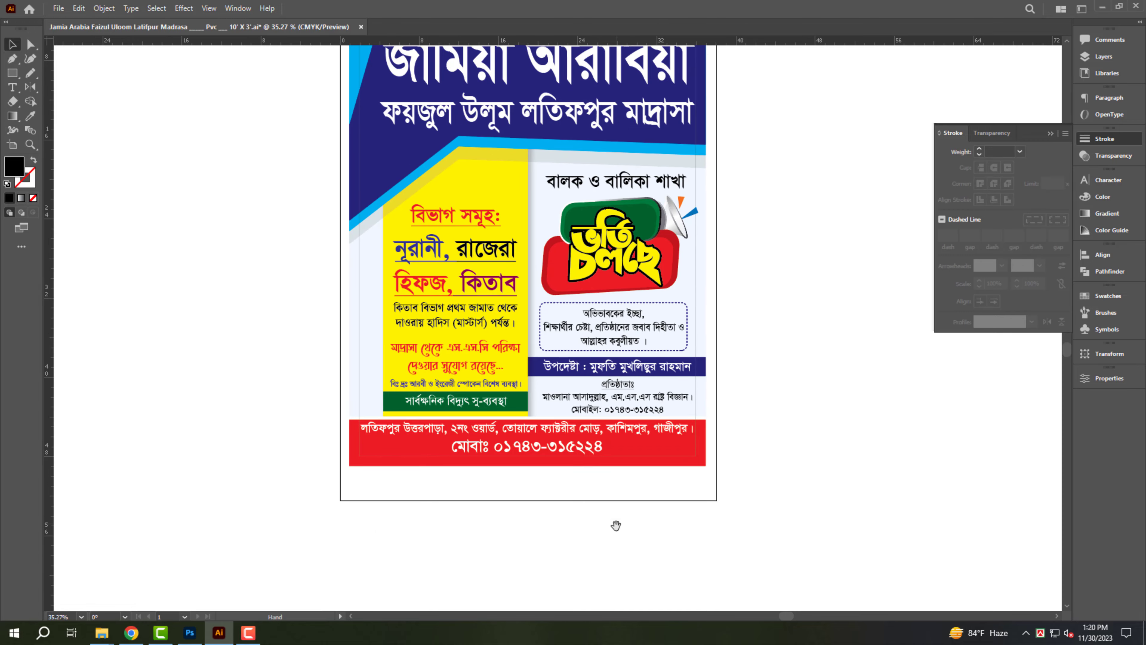
{"action": "left_click", "coordinate": [570, 535]}
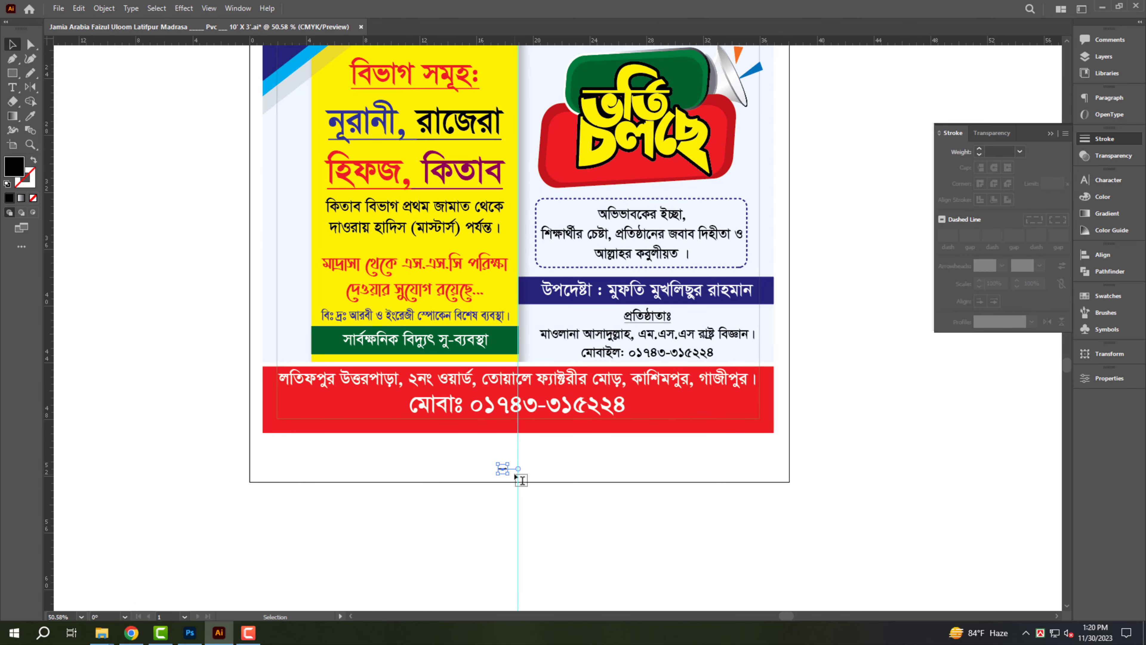
{"action": "mouse_move", "coordinate": [560, 491]}
{"action": "left_mouse_down"}
{"action": "mouse_move", "coordinate": [557, 521]}
{"action": "mouse_move", "coordinate": [583, 531]}
{"action": "left_mouse_up"}
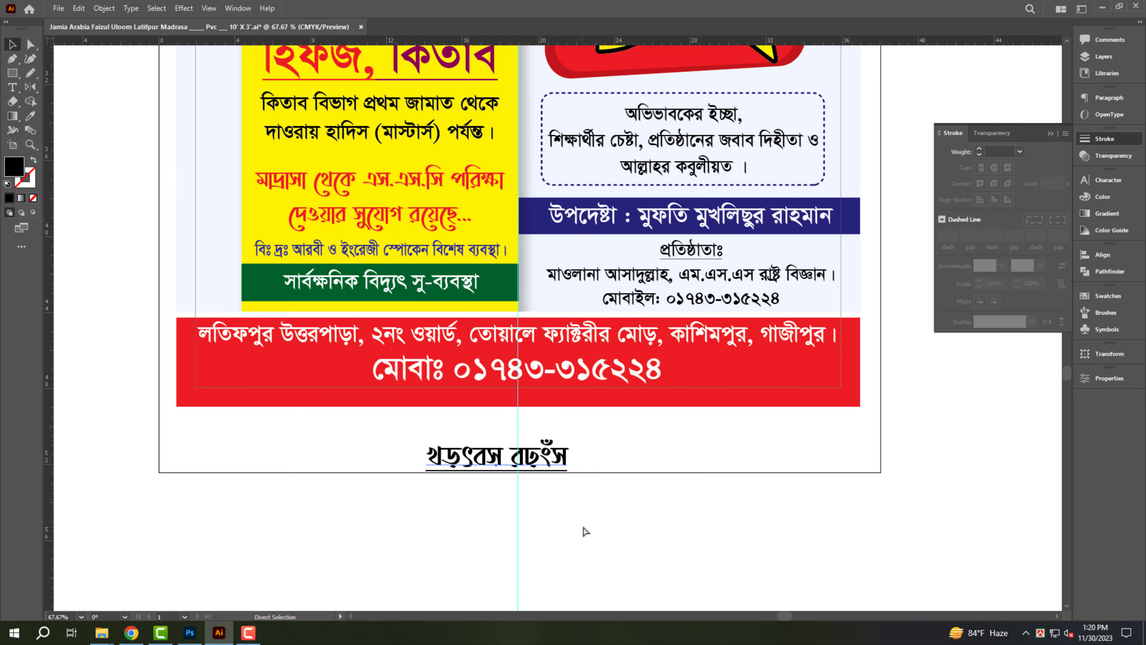
Remove the placeholder's underline and set its font to Myriad Variable Concept Light SemiExtended
{"action": "key", "text": "ctrl+t"}
{"action": "left_click", "coordinate": [1045, 297]}
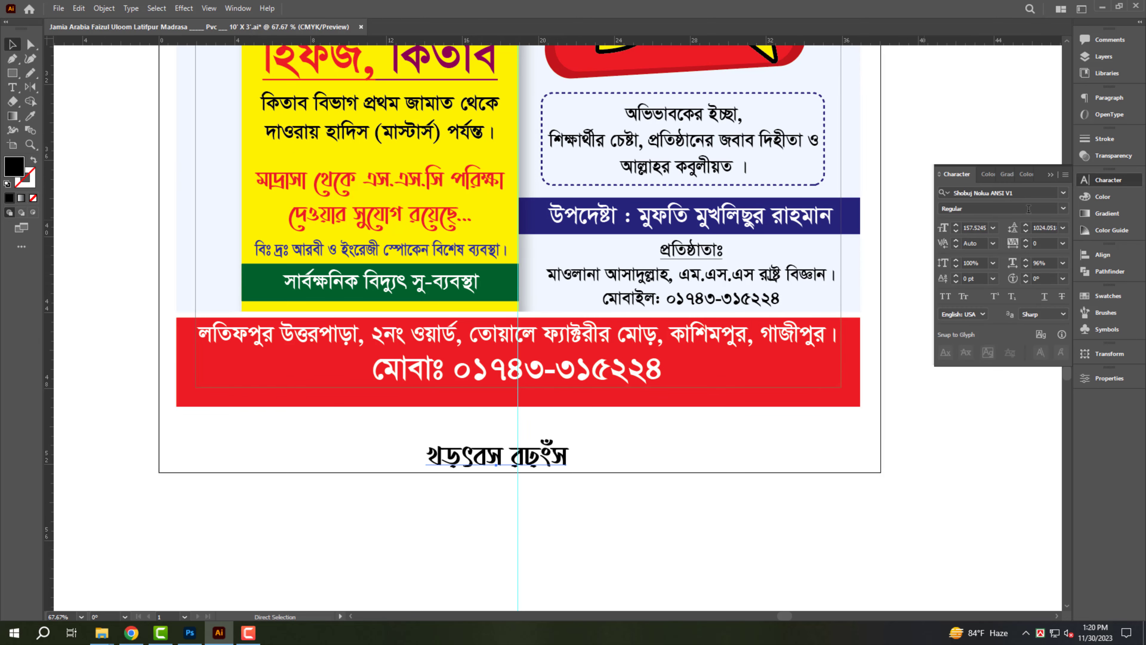
{"action": "left_click", "coordinate": [1017, 194]}
{"action": "type", "text": "my"}
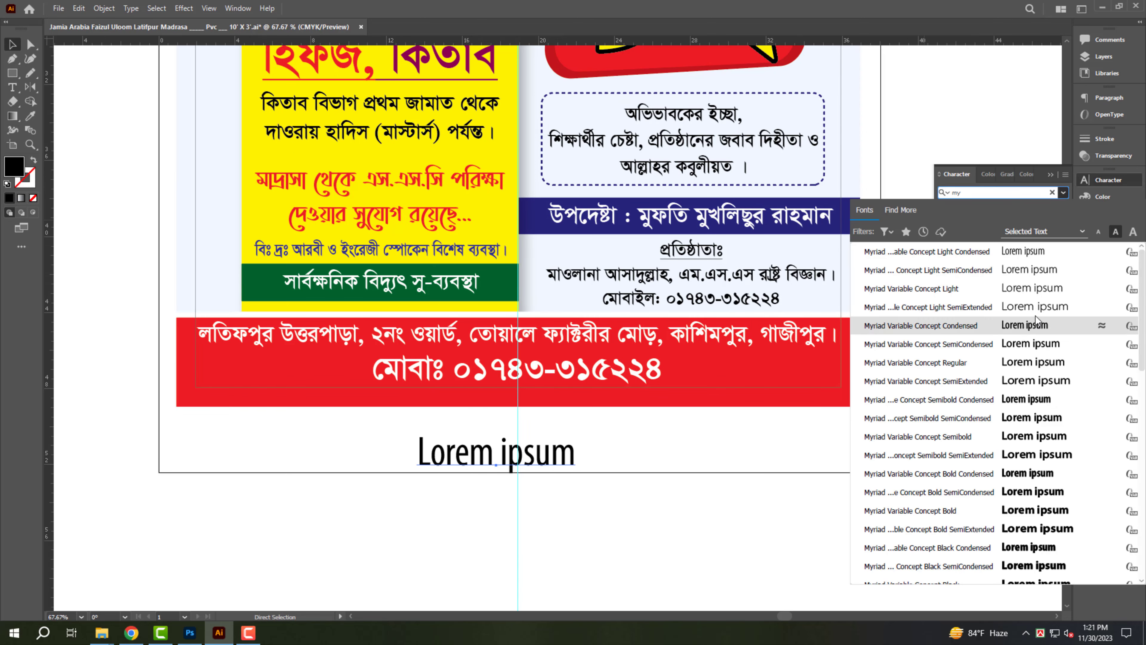
{"action": "left_click", "coordinate": [1036, 313]}
Replace the placeholder text below the red strip with "Pvc __ 3'x 4' __ 00 Pcs"
{"action": "key", "text": "t"}
{"action": "triple_click", "coordinate": [553, 479]}
{"action": "type", "text": "P"}
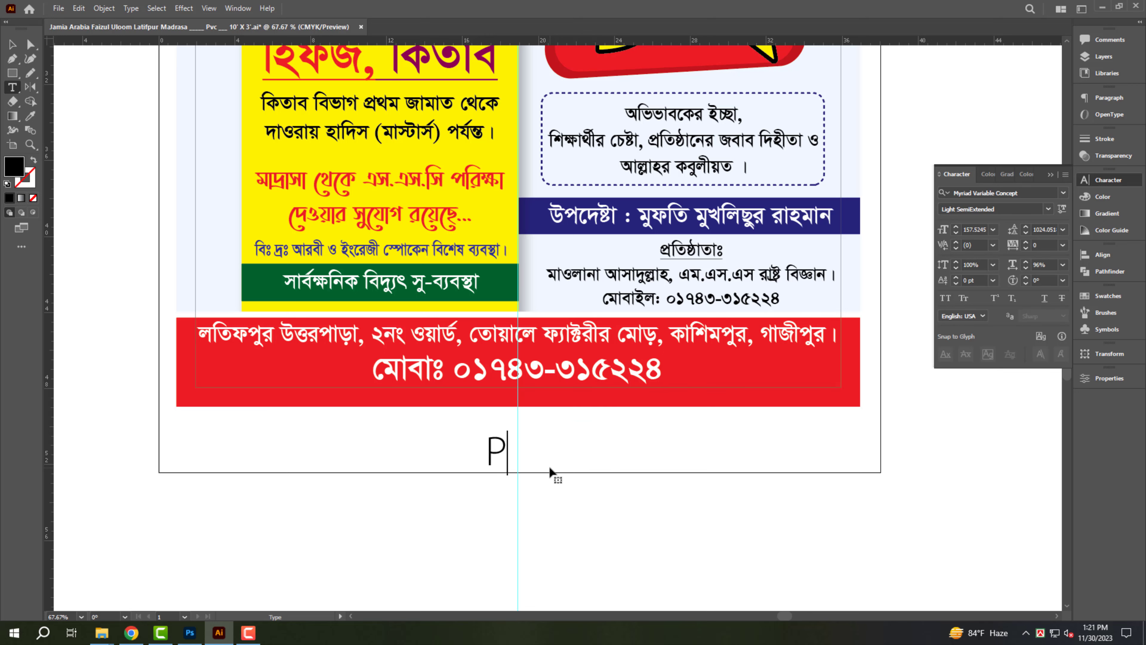
{"action": "type", "text": "vc __ 3'x "}
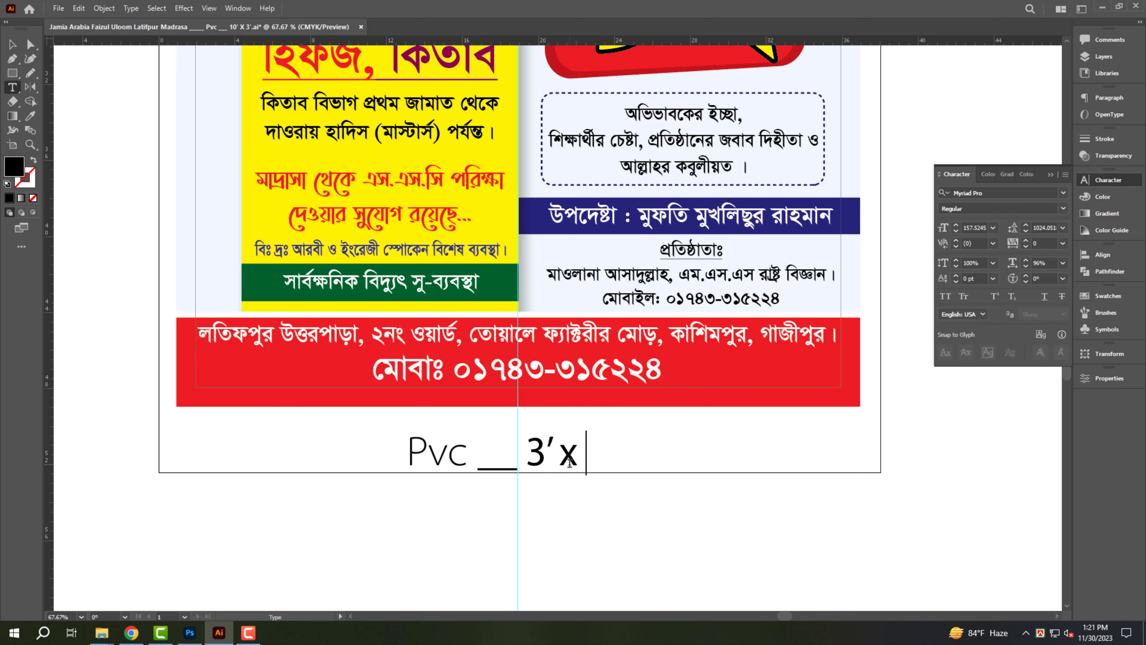
{"action": "type", "text": "4' __ 00 Pc"}
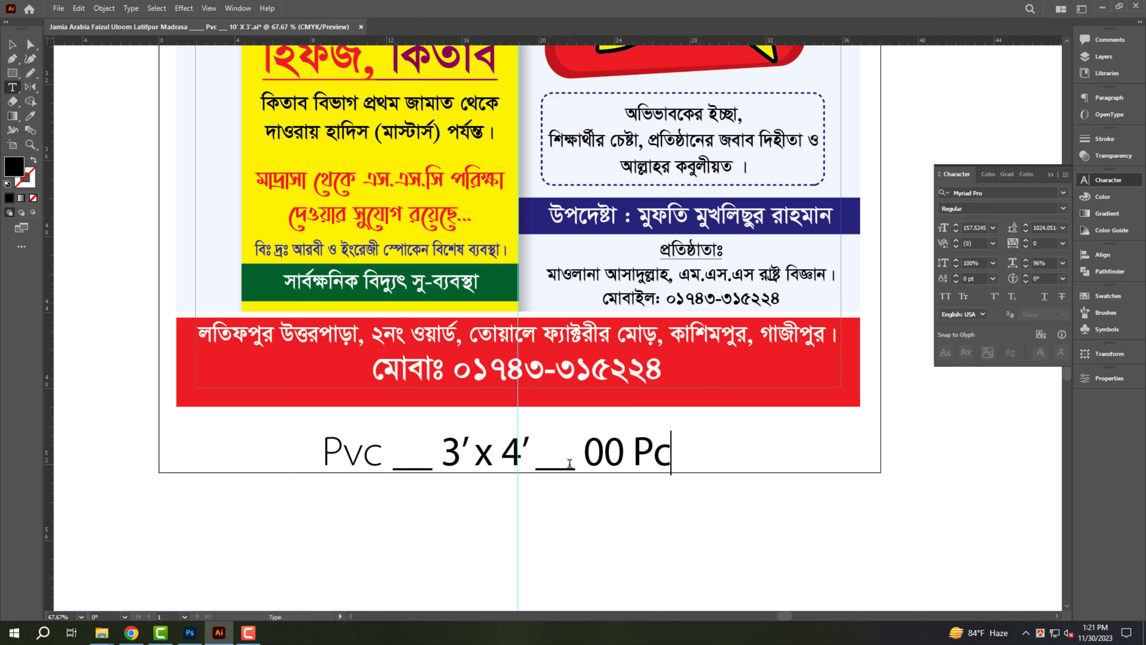
{"action": "type", "text": "s"}
{"action": "key", "text": "Escape"}
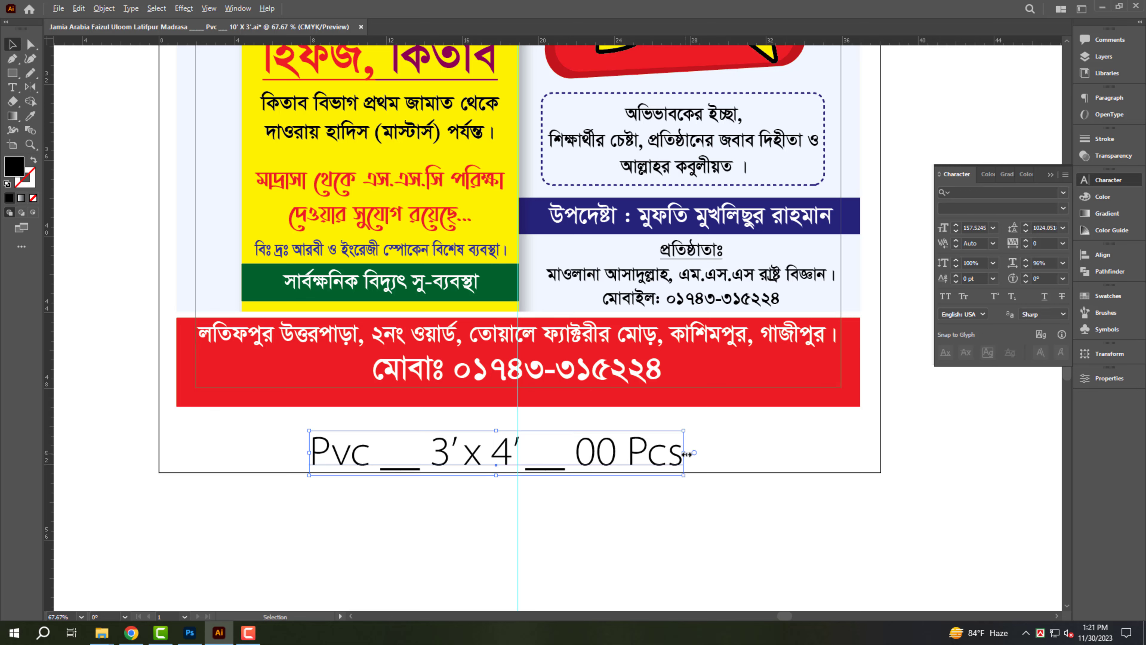
Scale the print-specification line down to about 95 pt and centre it between the red strip and the artboard's lower edge
{"action": "left_click_drag", "start_coordinate": [687, 454], "coordinate": [611, 454]}
{"action": "left_click_drag", "start_coordinate": [583, 452], "coordinate": [606, 440]}
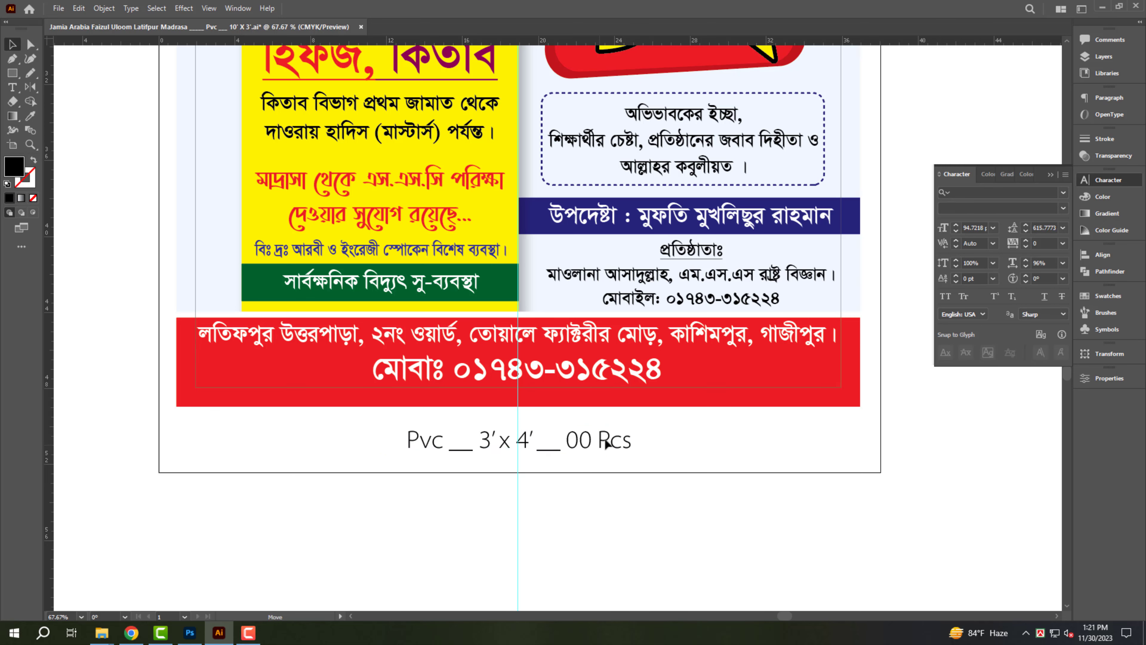
{"action": "left_click", "coordinate": [617, 522]}
Close the character settings and delete the thin margin frame inside the poster
{"action": "scroll", "coordinate": [617, 522], "scroll_direction": "down", "scroll_amount": 2}
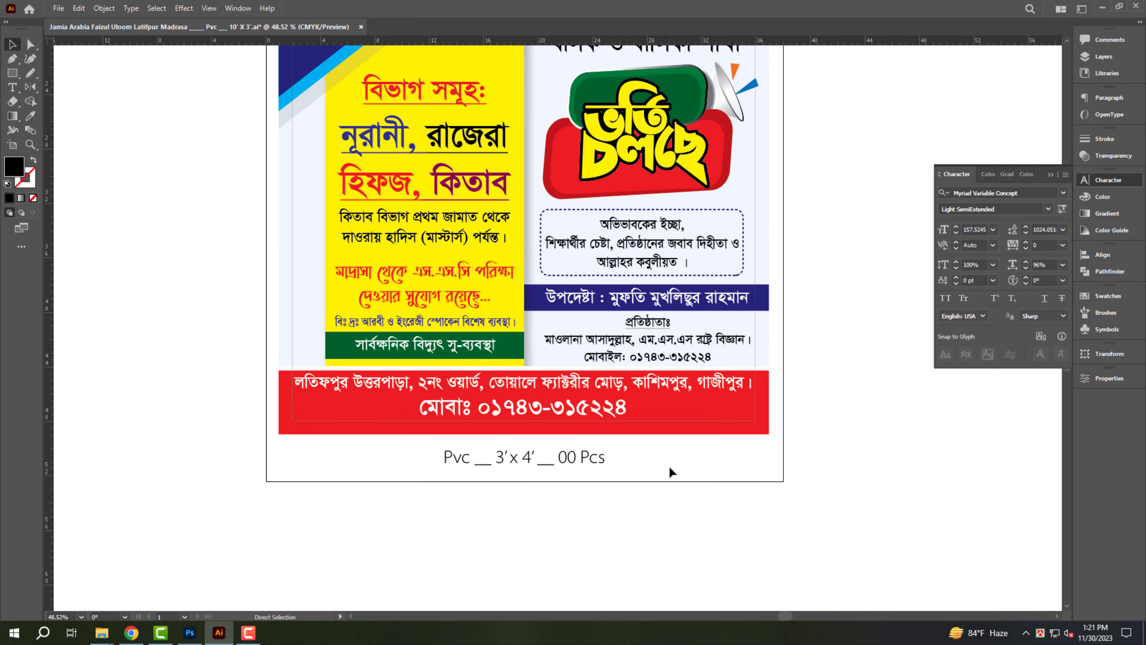
{"action": "left_click_drag", "start_coordinate": [859, 395], "coordinate": [840, 506]}
{"action": "left_click_drag", "start_coordinate": [831, 507], "coordinate": [680, 498]}
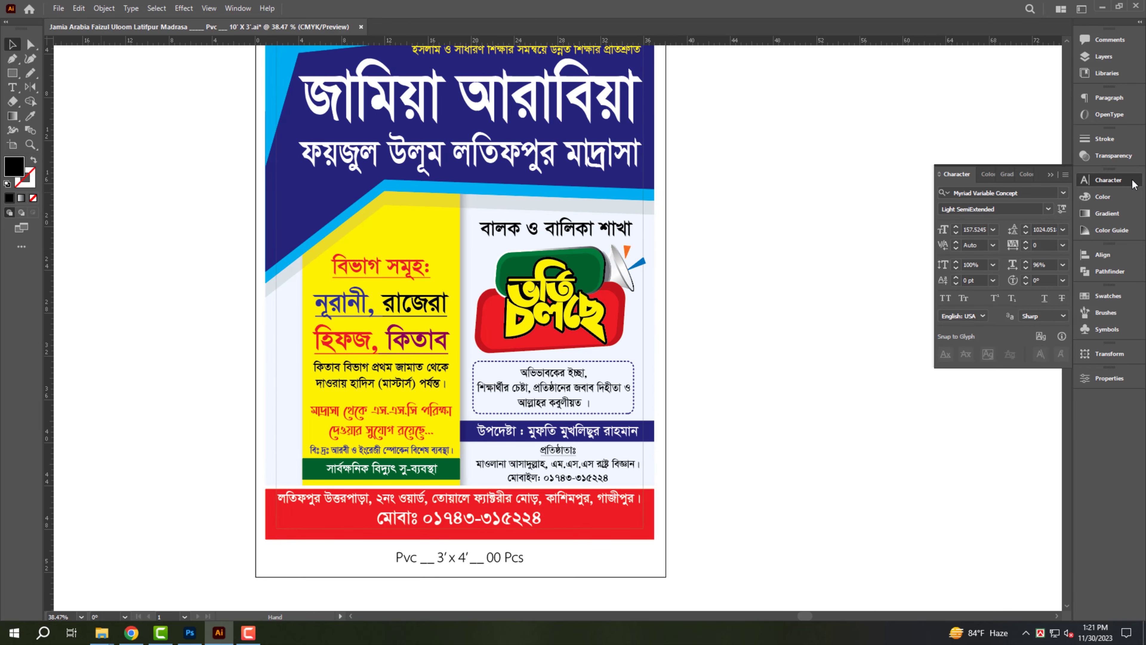
{"action": "left_click", "coordinate": [1134, 184]}
{"action": "scroll", "coordinate": [723, 305], "scroll_direction": "down", "scroll_amount": 1}
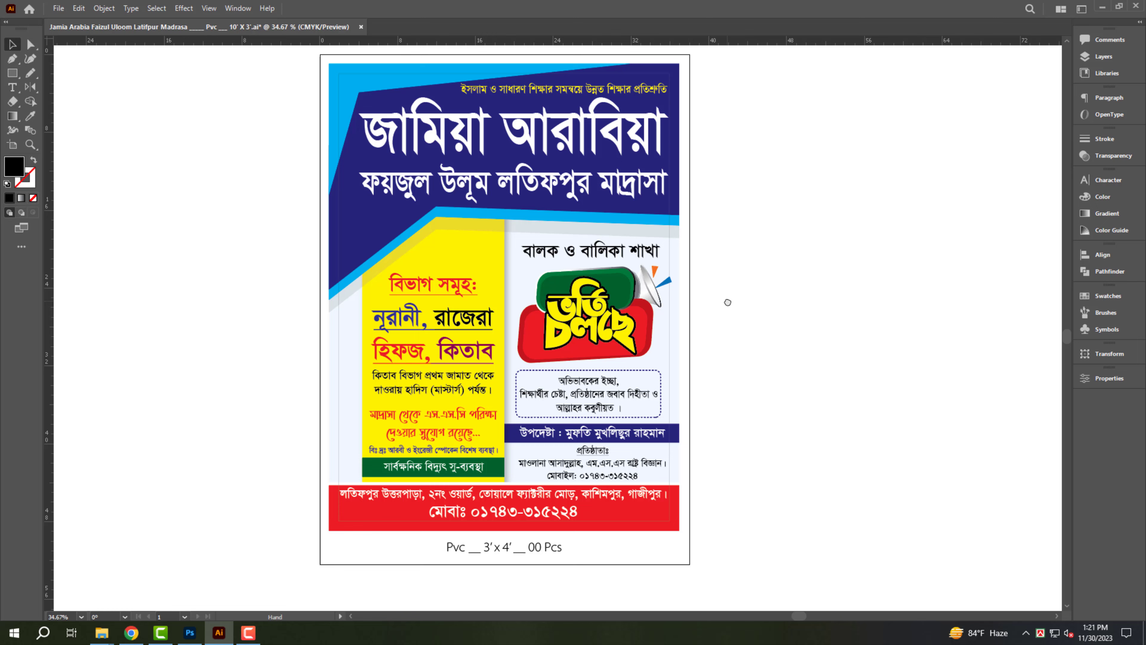
{"action": "left_click", "coordinate": [670, 326]}
{"action": "key", "text": "Delete"}
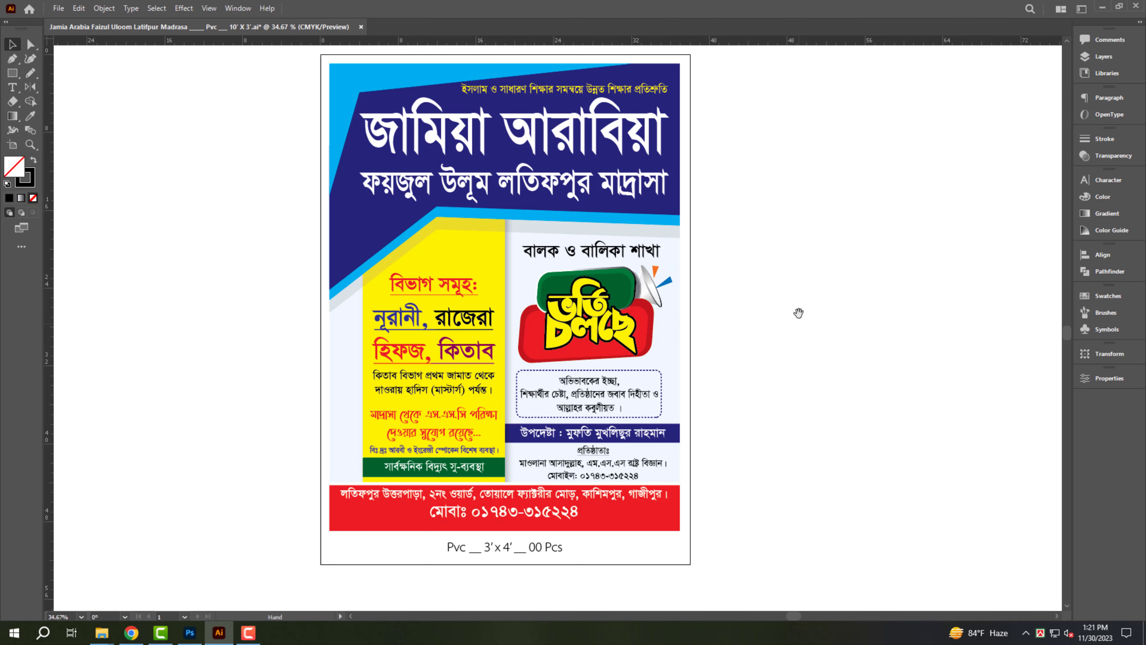
View the finished poster enlarged in full-screen mode with the rulers hidden
{"action": "left_click_drag", "start_coordinate": [798, 313], "coordinate": [814, 325]}
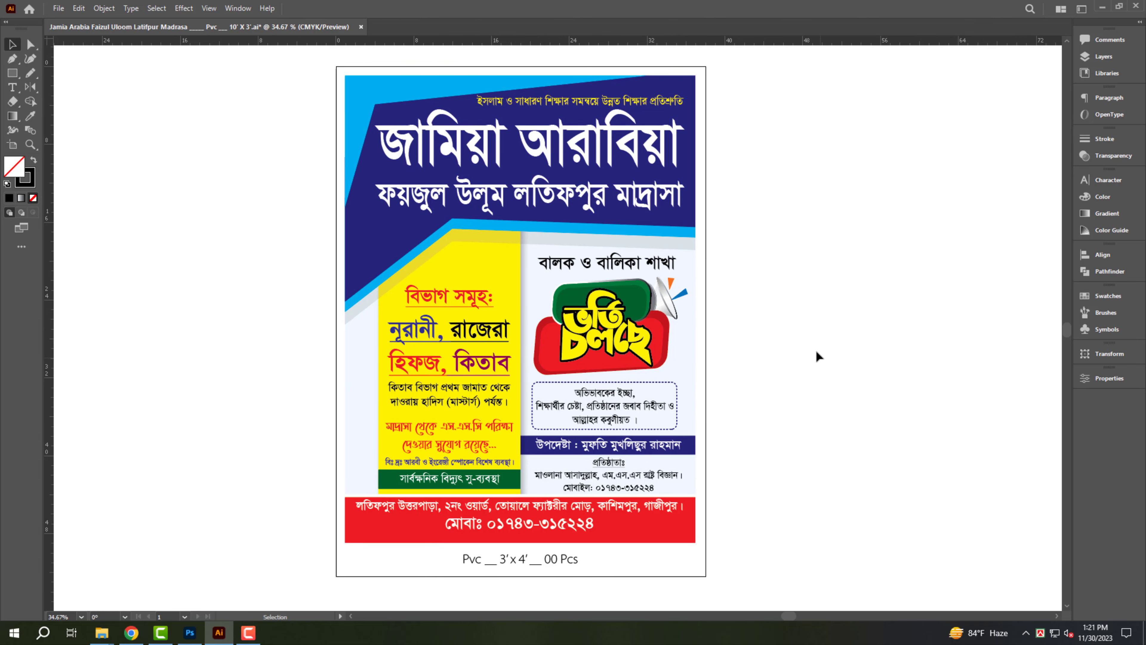
{"action": "scroll", "coordinate": [766, 274], "scroll_direction": "up", "scroll_amount": 1}
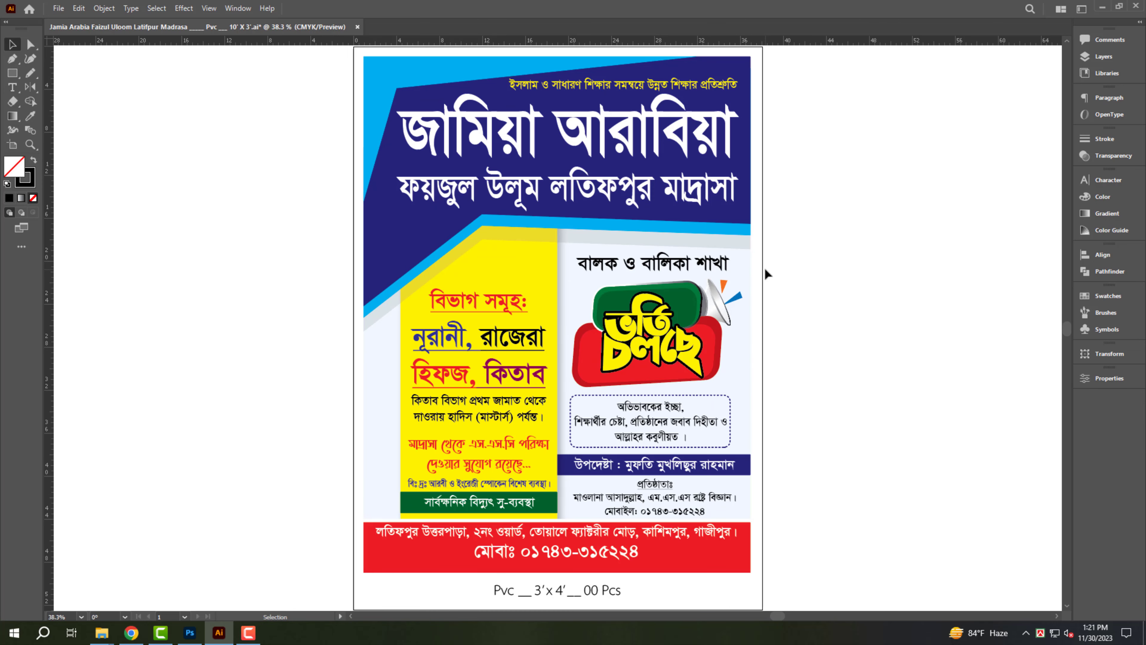
{"action": "key", "text": "f"}
{"action": "key", "text": "ctrl+r"}
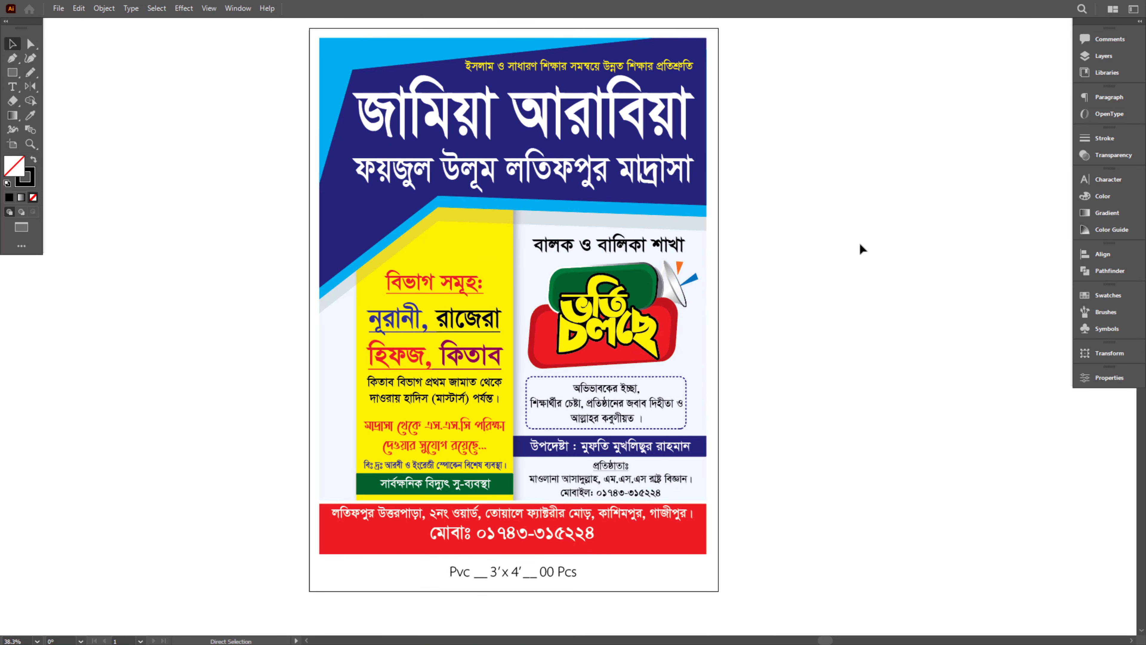
{"action": "scroll", "coordinate": [859, 242], "scroll_direction": "up", "scroll_amount": 1}
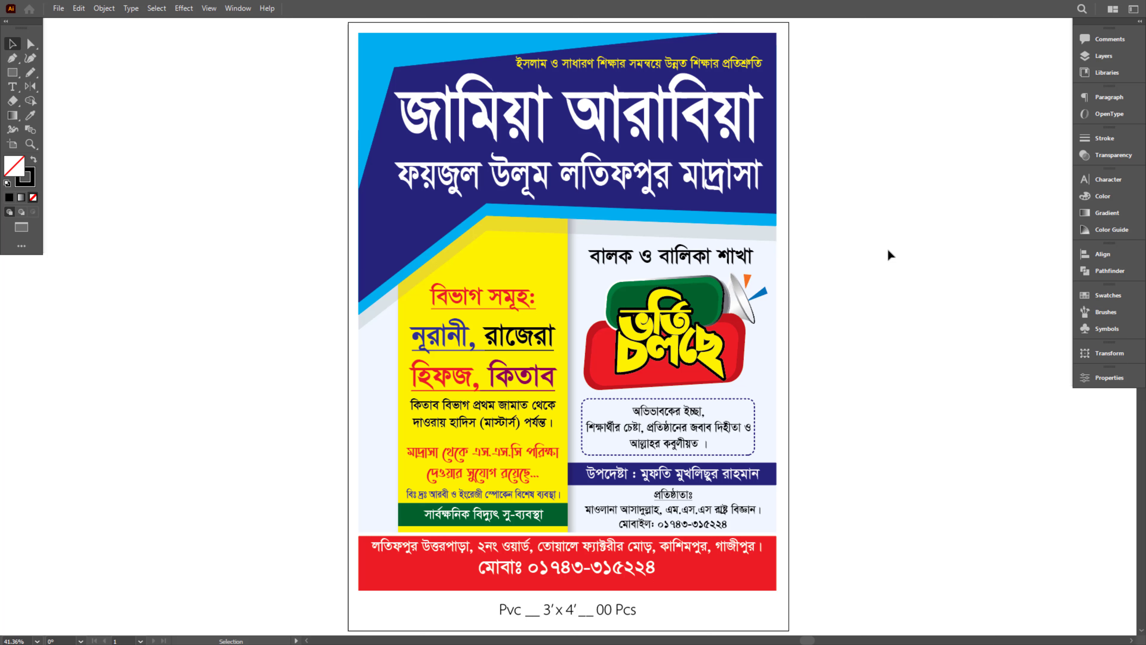